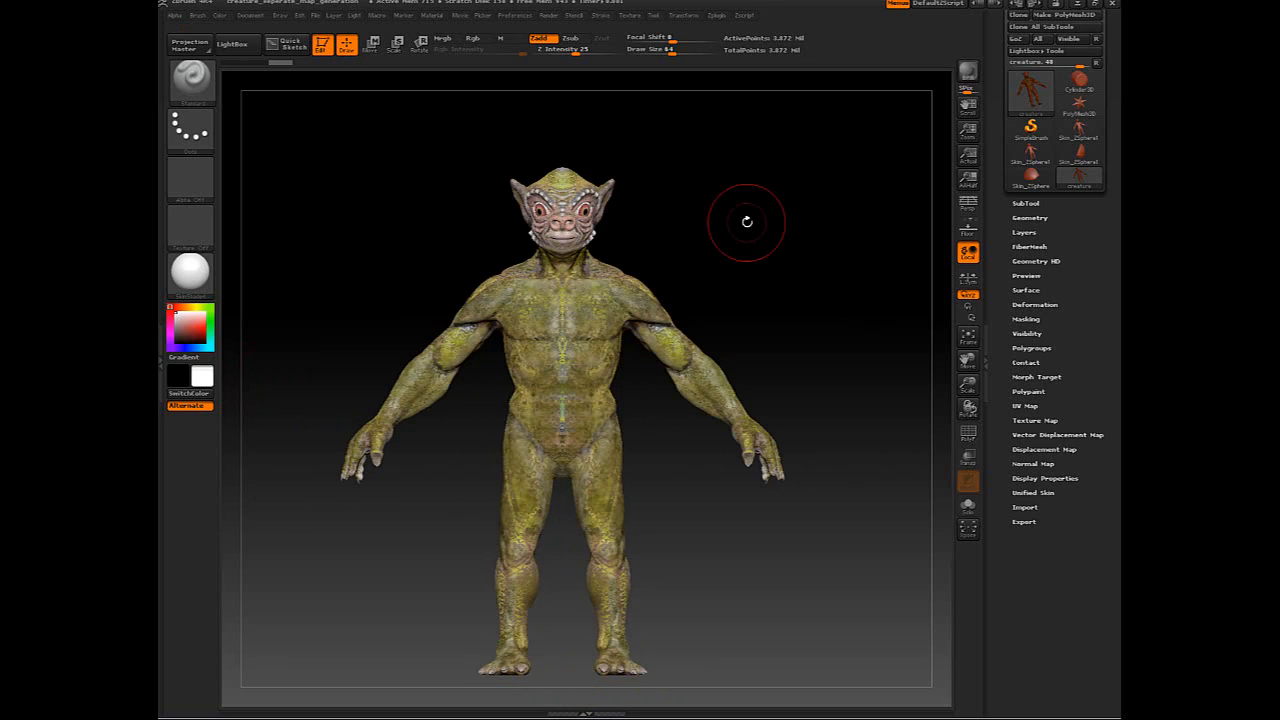
- Drop the creature to its lowest subdivision level, SDiv 1, via Tool > Geometry
{"action": "mouse_move", "coordinate": [766, 229]}
{"action": "left_mouse_down"}
{"action": "mouse_move", "coordinate": [740, 237]}
{"action": "mouse_move", "coordinate": [780, 229]}
{"action": "mouse_move", "coordinate": [780, 203]}
{"action": "mouse_move", "coordinate": [689, 209]}
{"action": "mouse_move", "coordinate": [757, 191]}
{"action": "mouse_move", "coordinate": [726, 209]}
{"action": "mouse_move", "coordinate": [791, 217]}
{"action": "mouse_move", "coordinate": [771, 223]}
{"action": "left_mouse_up"}
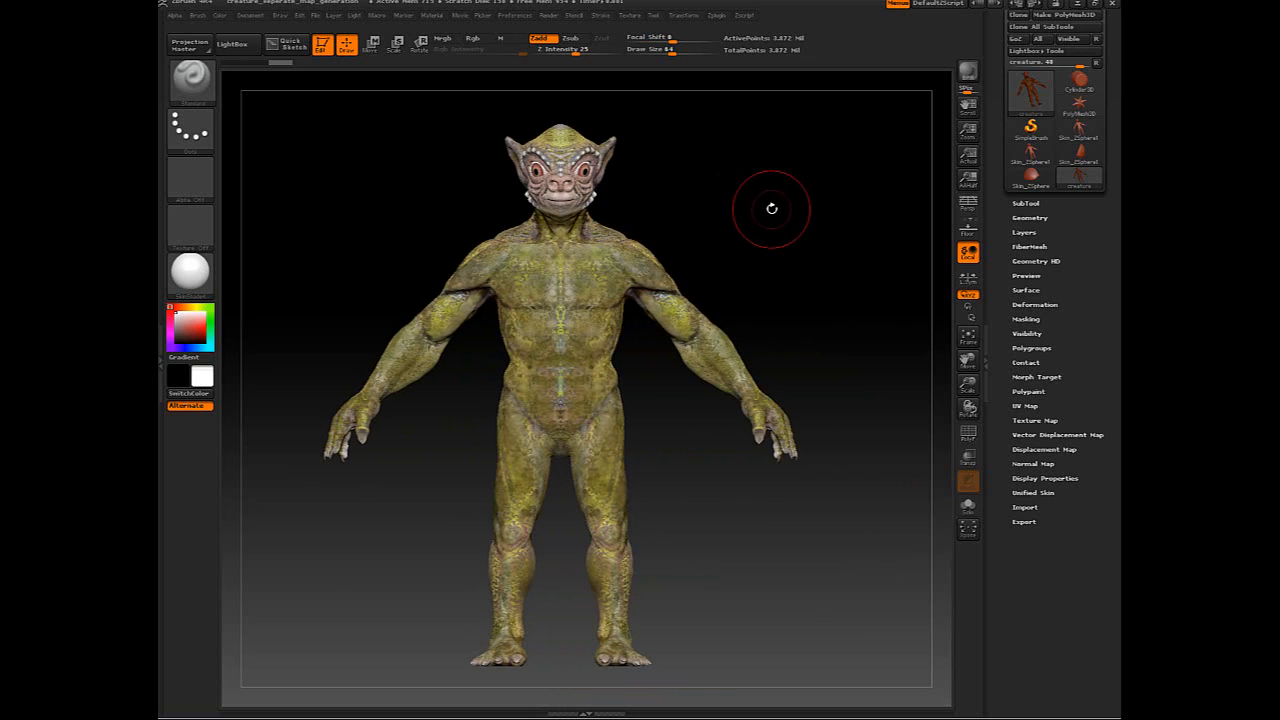
{"action": "left_click_drag", "start_coordinate": [771, 208], "coordinate": [781, 236]}
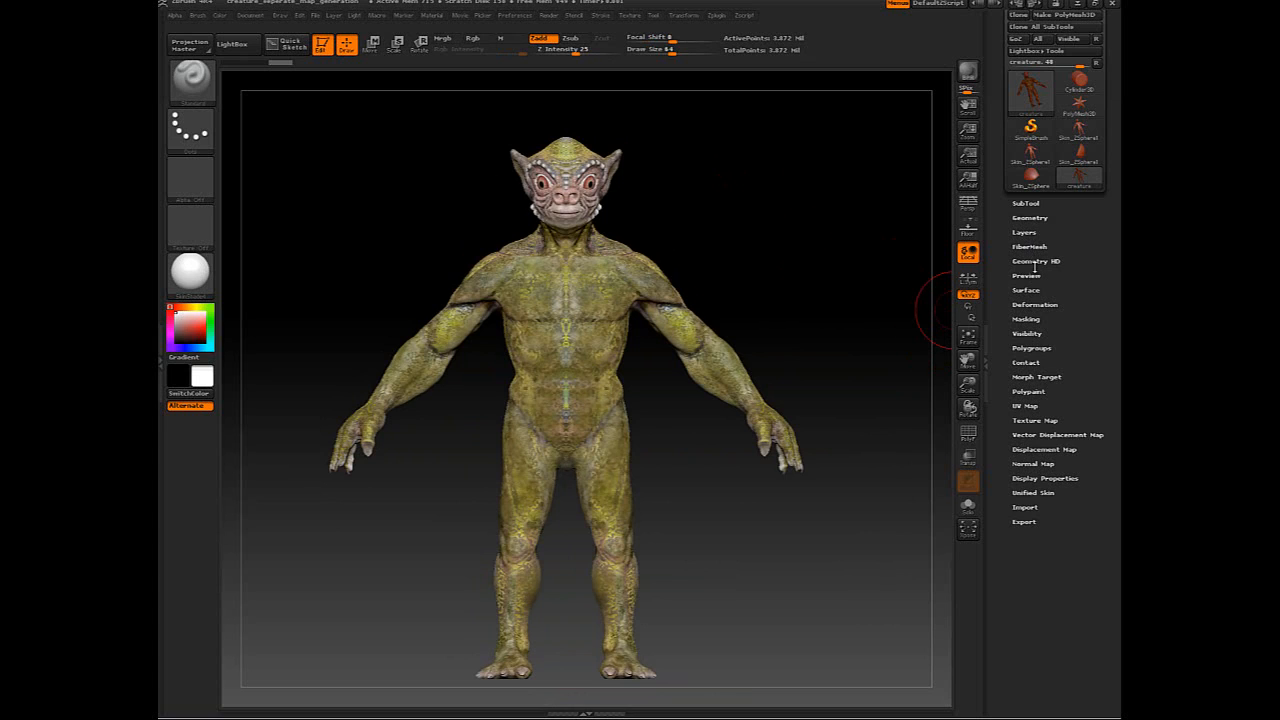
{"action": "left_click", "coordinate": [1032, 218]}
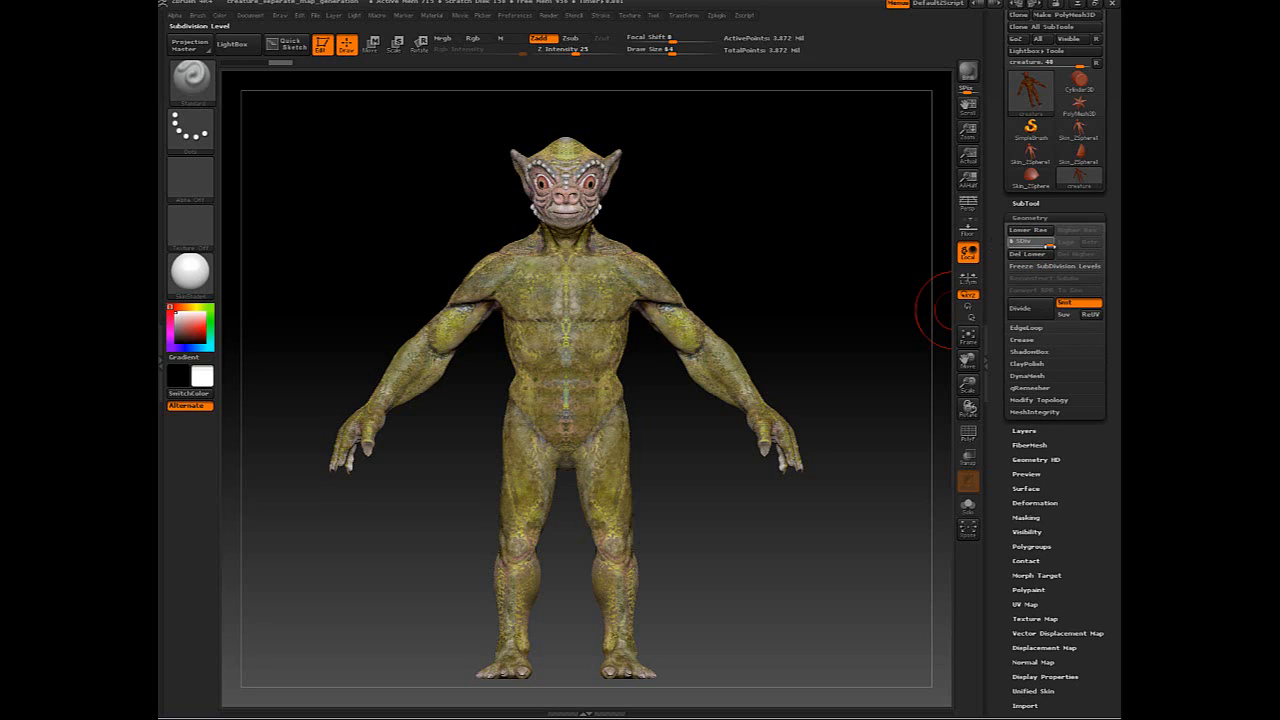
{"action": "left_click", "coordinate": [718, 16]}
{"action": "left_click_drag", "start_coordinate": [1034, 246], "coordinate": [1022, 246]}
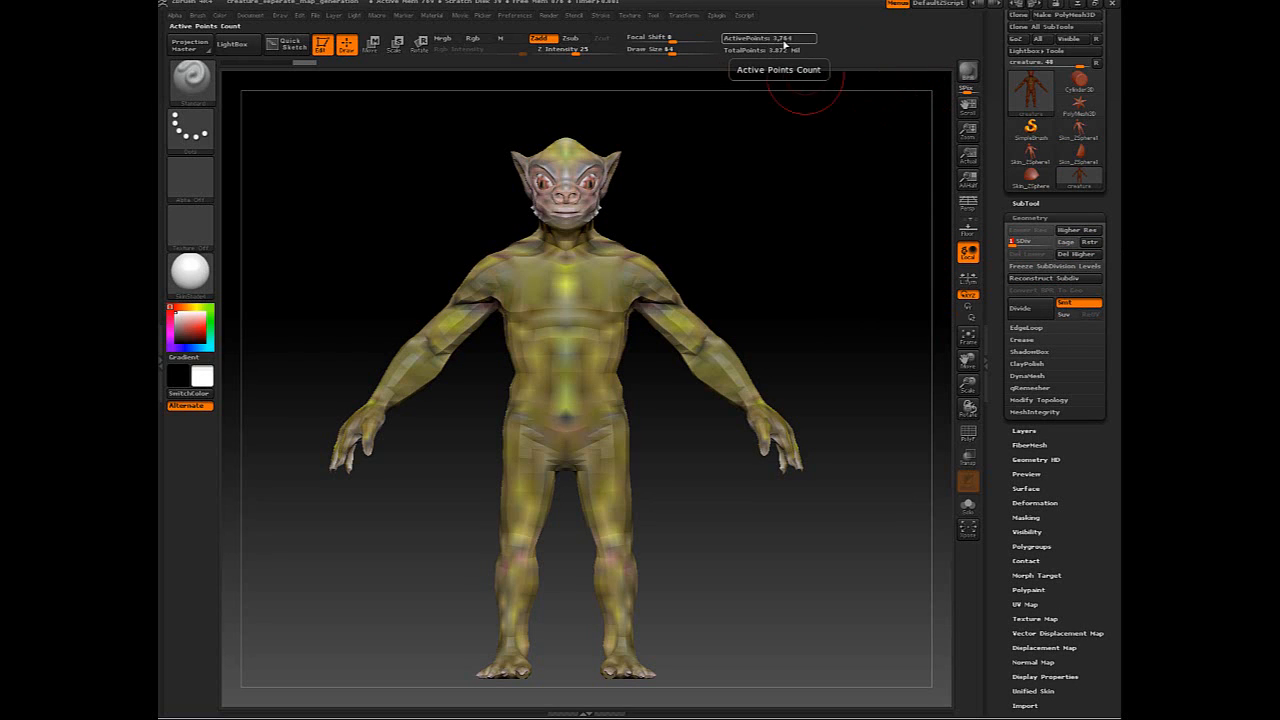
- Orbit to inspect the low-poly mesh, then return to the highest subdivision level with D
{"action": "left_click_drag", "start_coordinate": [808, 263], "coordinate": [769, 233]}
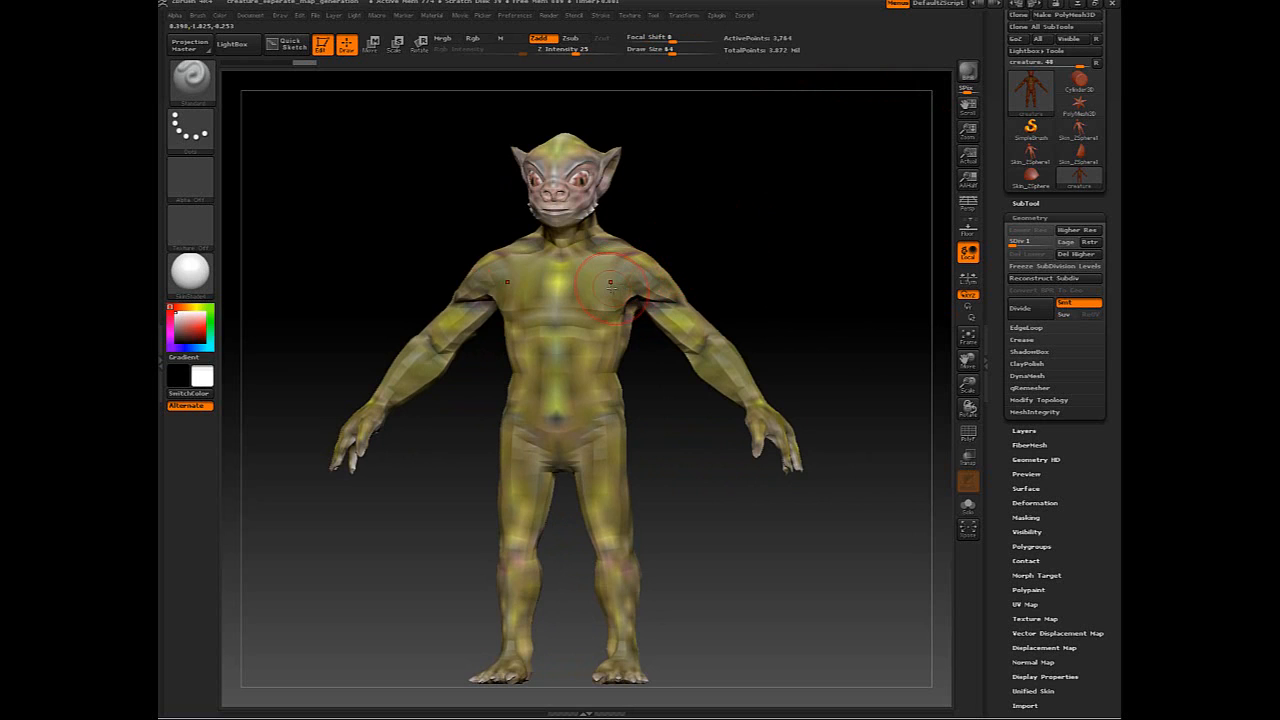
{"action": "left_click_drag", "start_coordinate": [708, 137], "coordinate": [729, 194]}
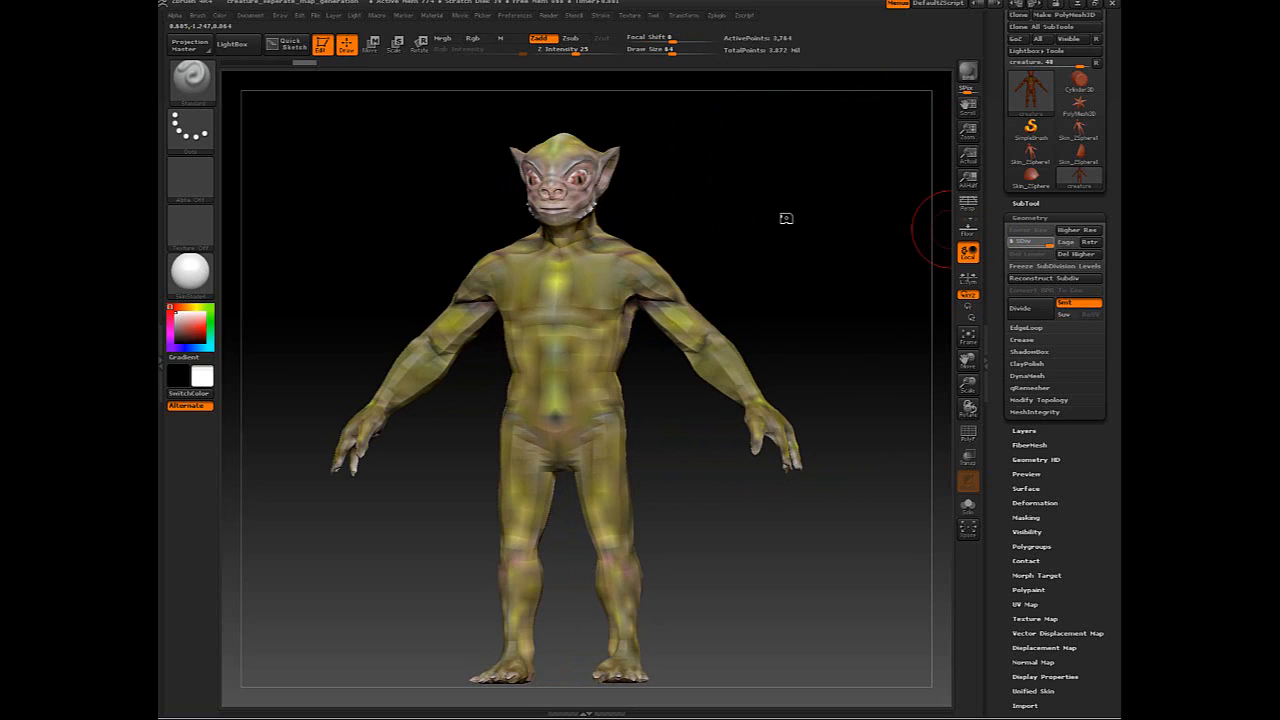
{"action": "key", "text": "d"}
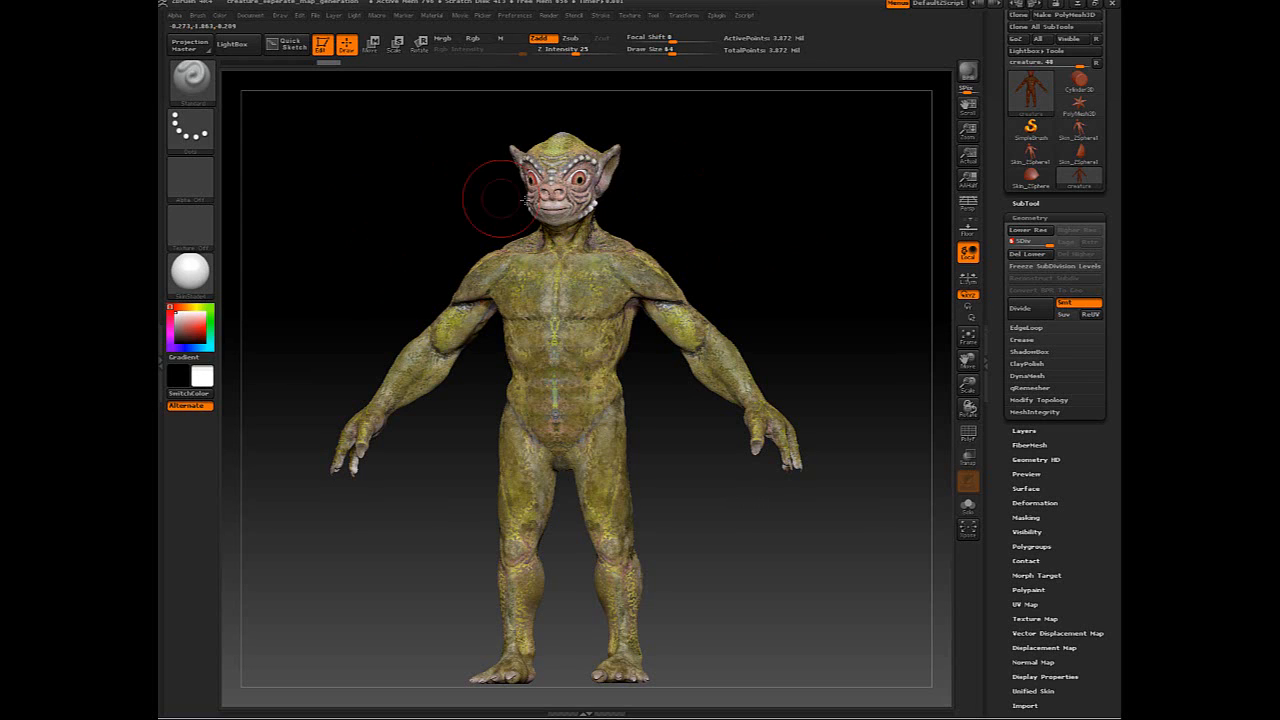
{"action": "left_click_drag", "start_coordinate": [837, 220], "coordinate": [817, 218]}
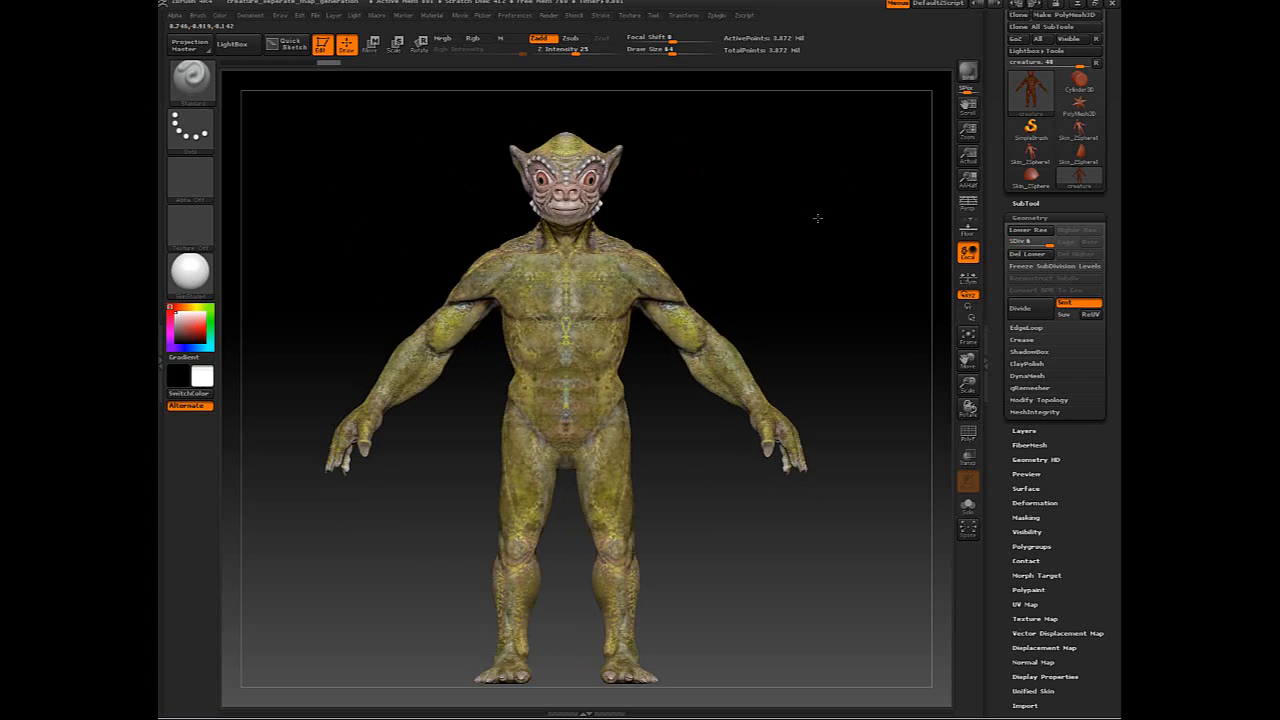
- Dock the Zplugin menu in the right tray and expand the UV Master unwrapping options
{"action": "left_click", "coordinate": [718, 16]}
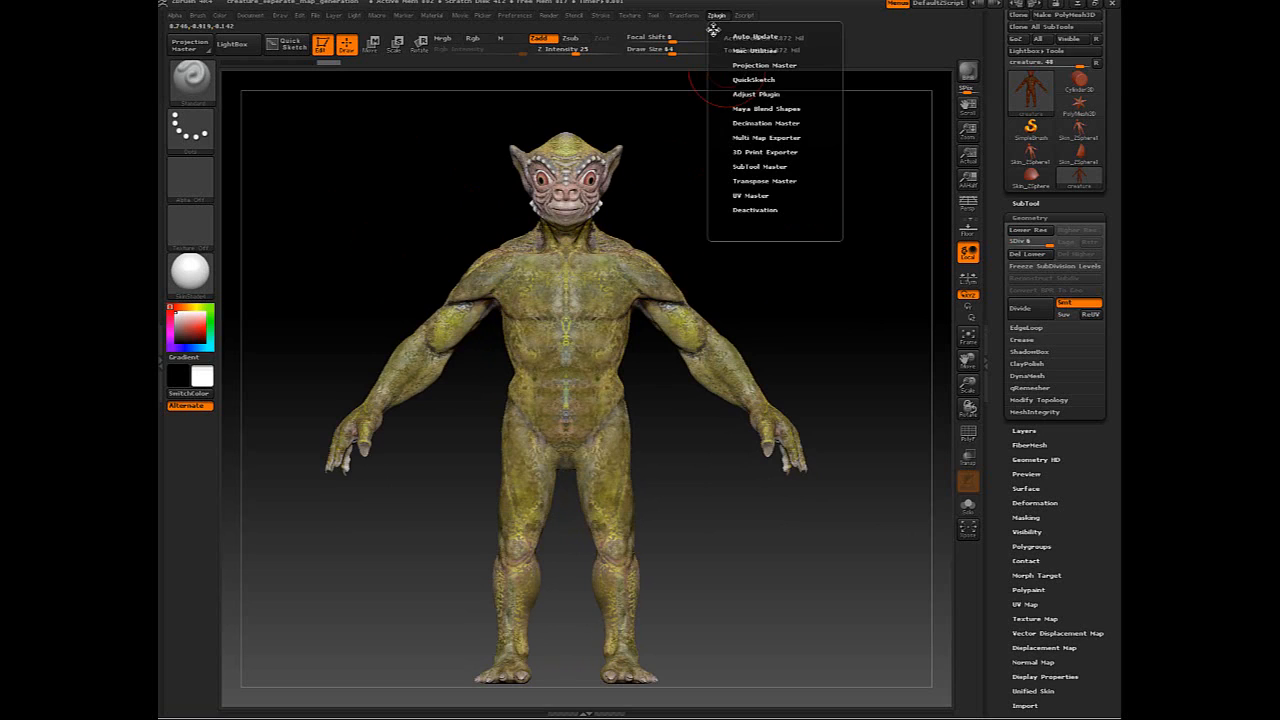
{"action": "left_click_drag", "start_coordinate": [714, 30], "coordinate": [1012, 18]}
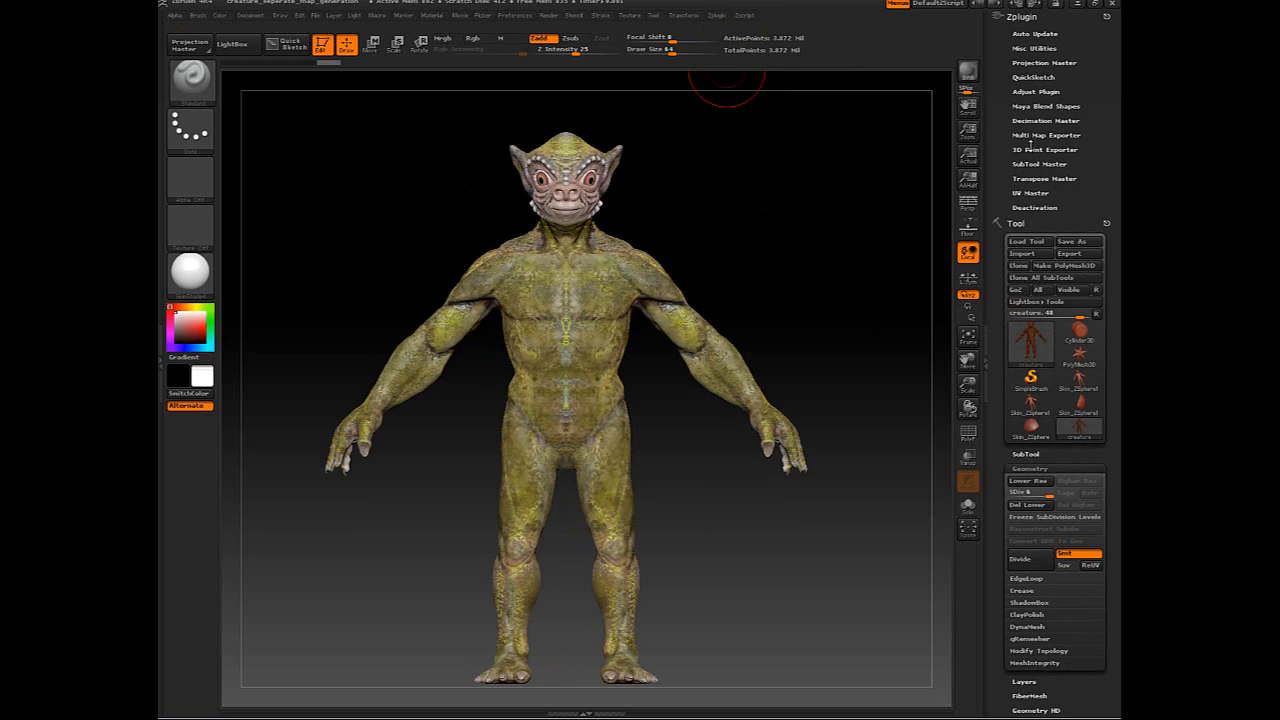
{"action": "left_click", "coordinate": [1032, 192]}
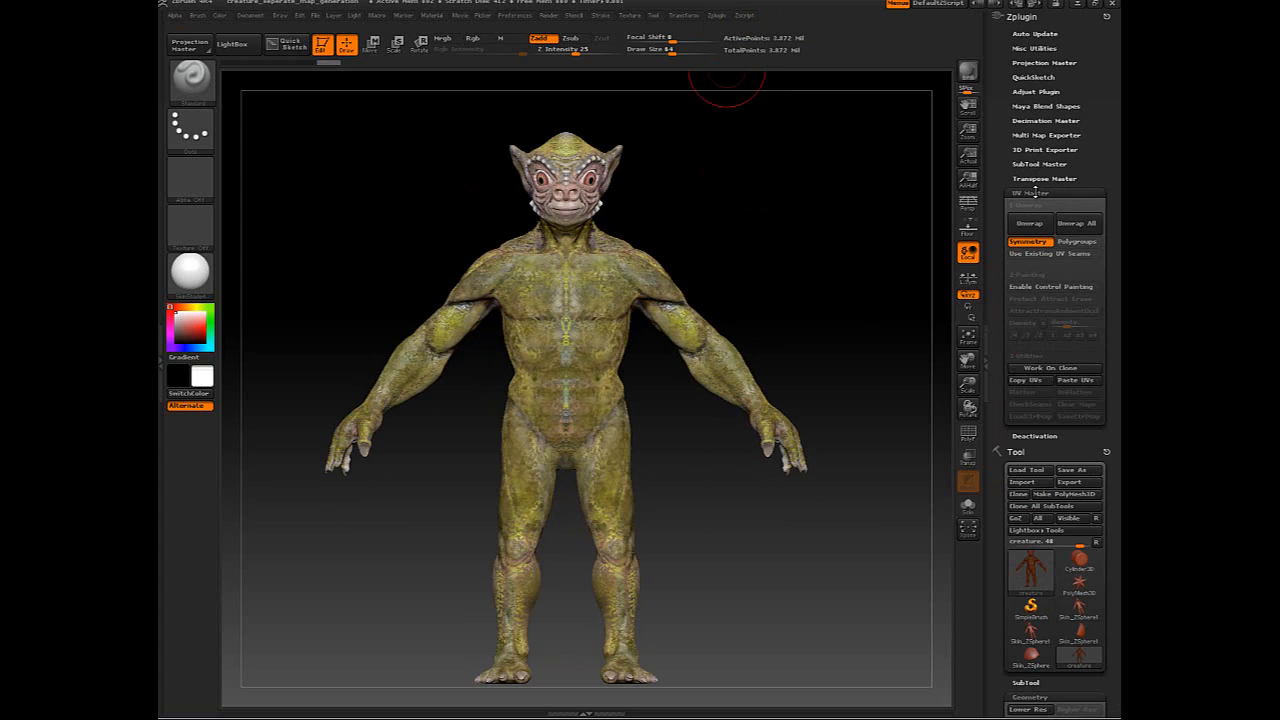
{"action": "left_click_drag", "start_coordinate": [829, 180], "coordinate": [807, 184]}
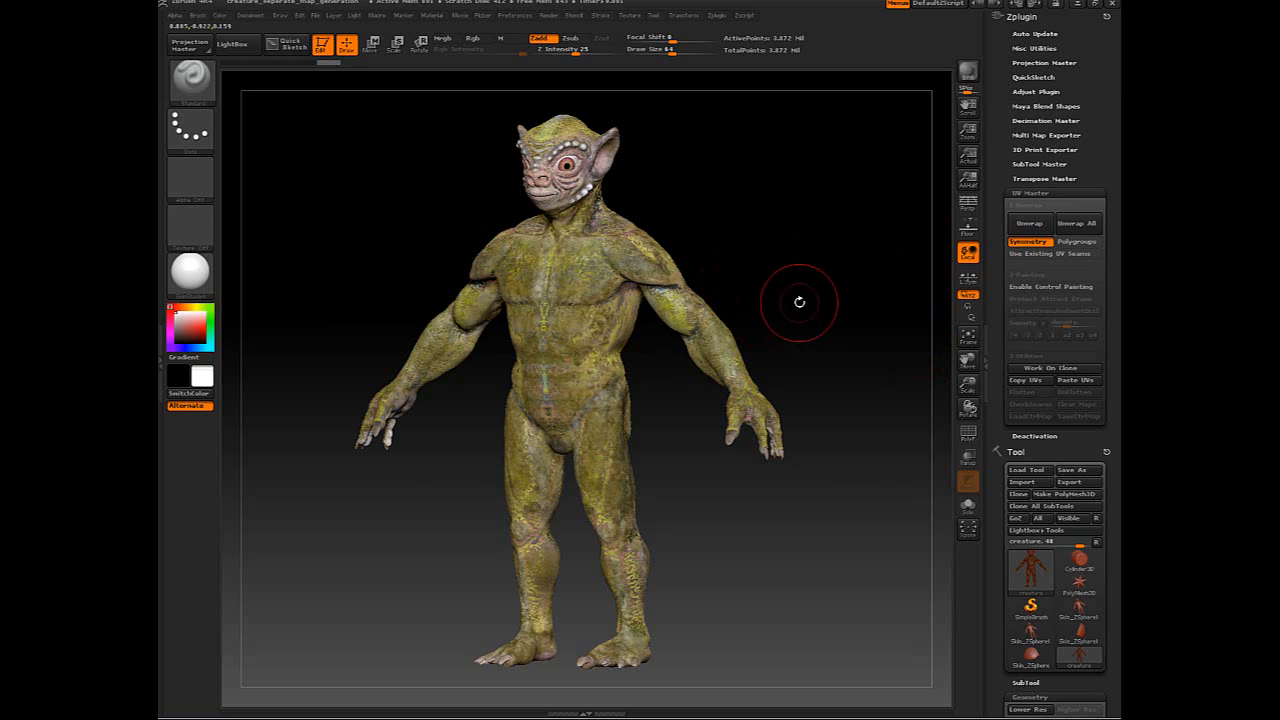
{"action": "mouse_move", "coordinate": [799, 301]}
{"action": "left_mouse_down"}
{"action": "mouse_move", "coordinate": [817, 297]}
{"action": "mouse_move", "coordinate": [804, 267]}
{"action": "left_mouse_up"}
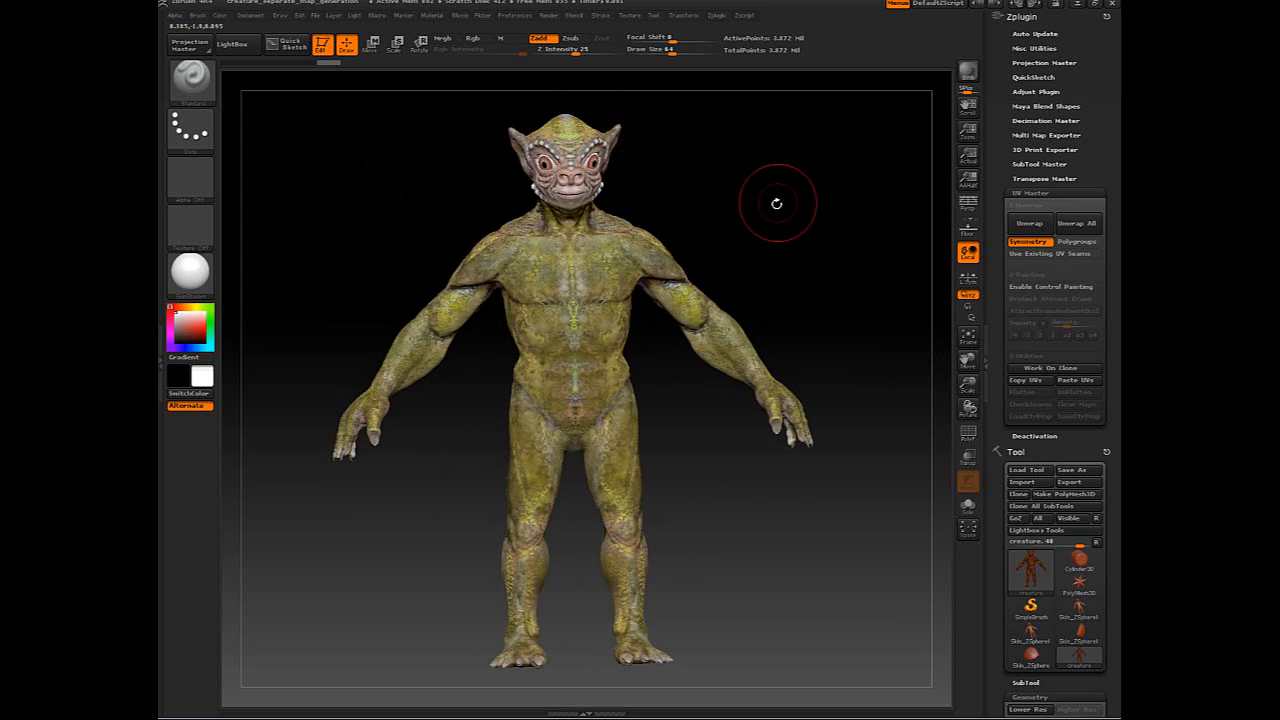
{"action": "left_click_drag", "start_coordinate": [777, 200], "coordinate": [746, 206]}
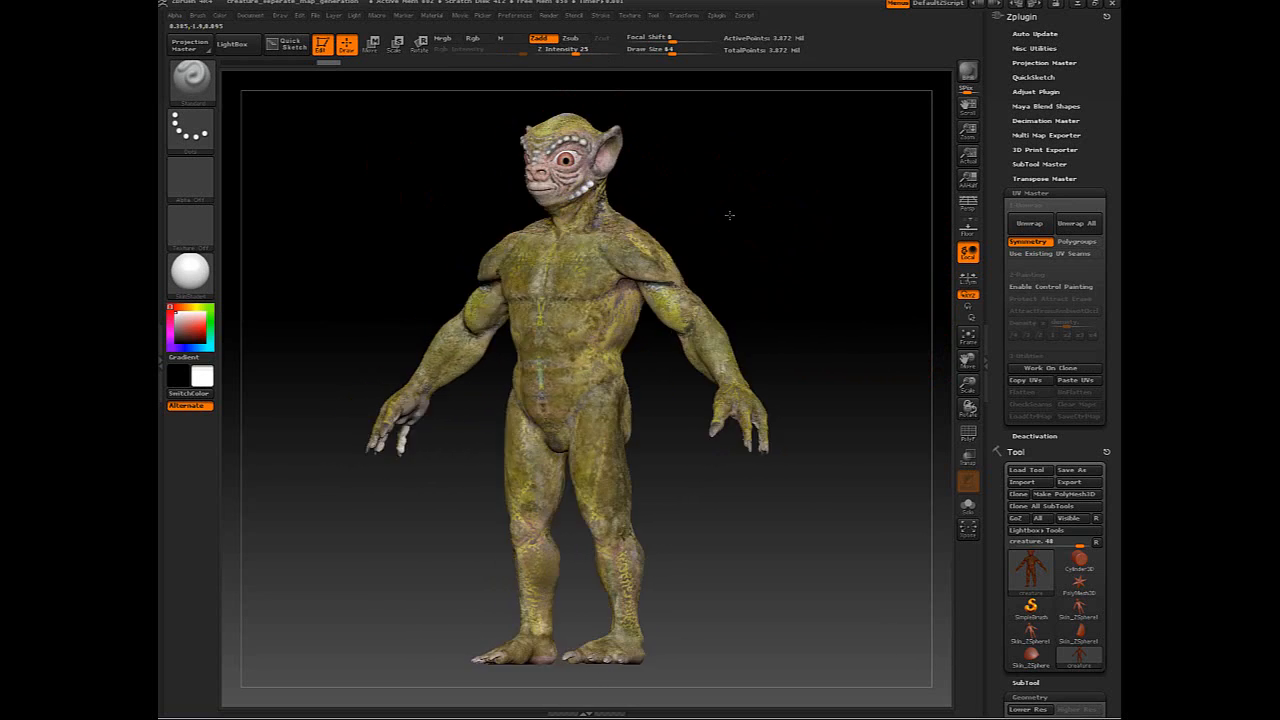
{"action": "left_click_drag", "start_coordinate": [729, 214], "coordinate": [734, 214]}
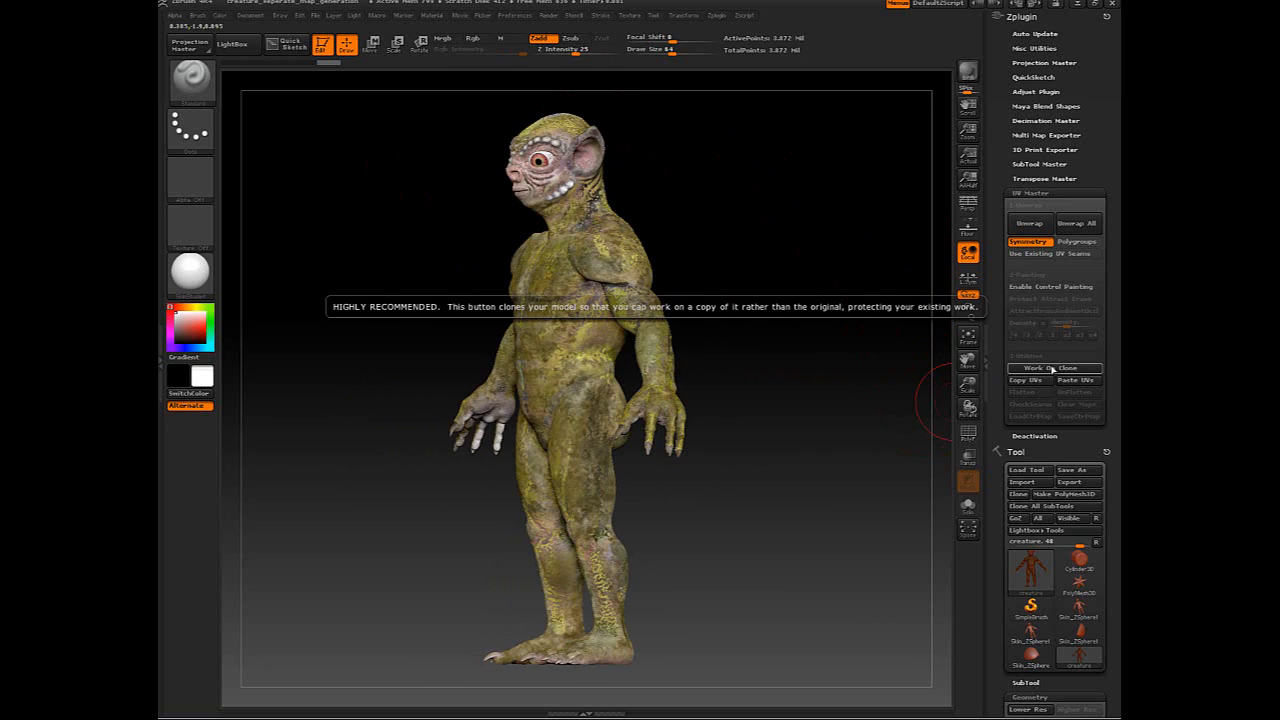
- Make a Work On Clone copy of the creature and expand its UV Map settings (size 2048, border 4)
{"action": "left_click", "coordinate": [1051, 368]}
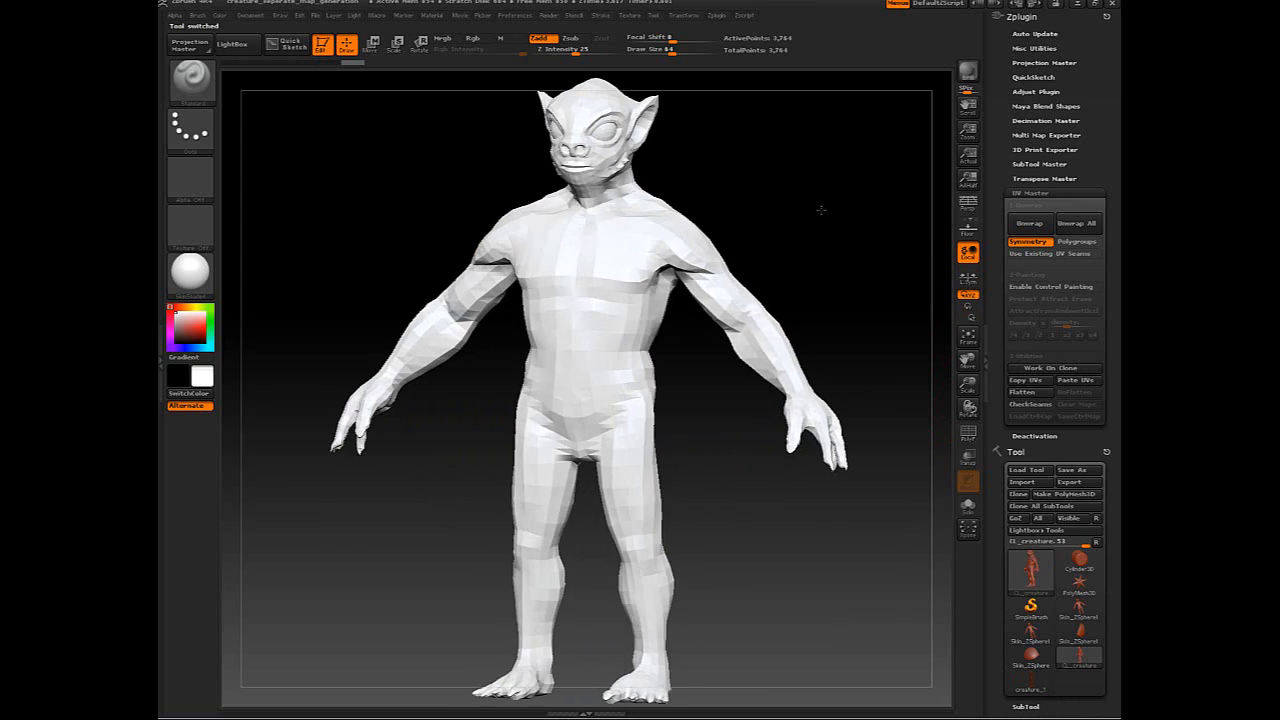
{"action": "left_click_drag", "start_coordinate": [821, 210], "coordinate": [798, 205], "text": "shift"}
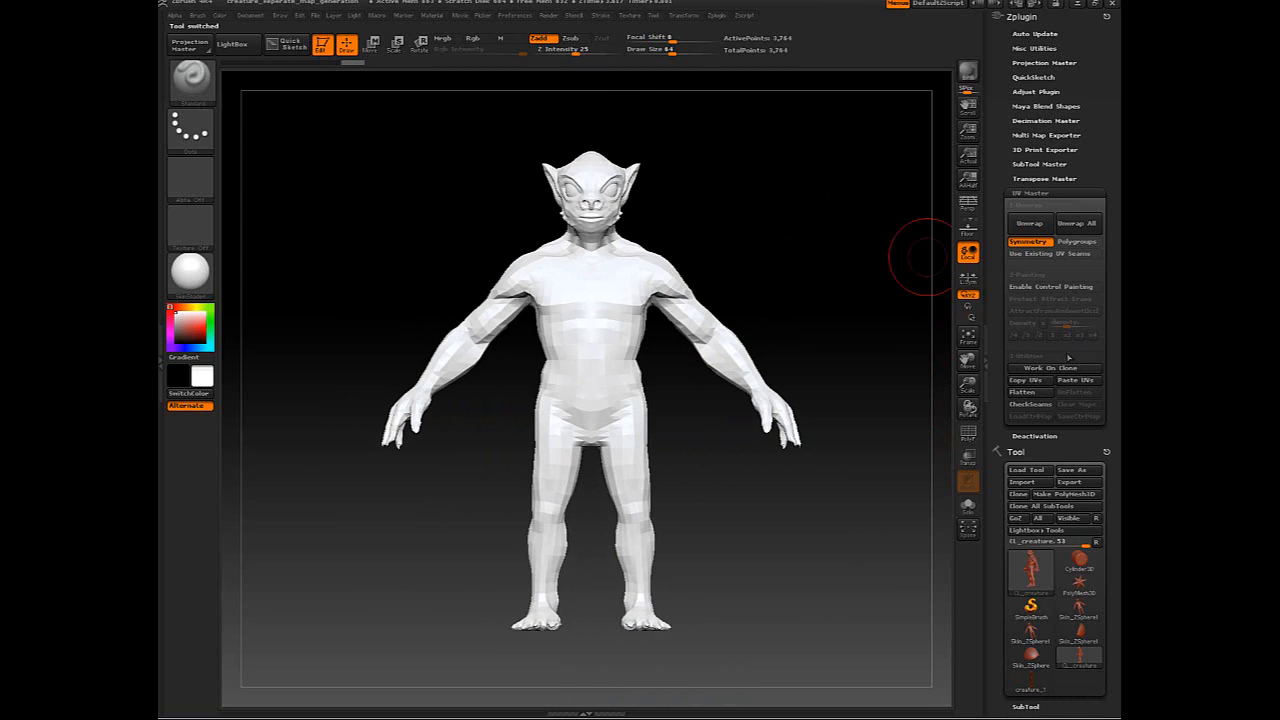
{"action": "left_click_drag", "start_coordinate": [1008, 375], "coordinate": [1003, 259]}
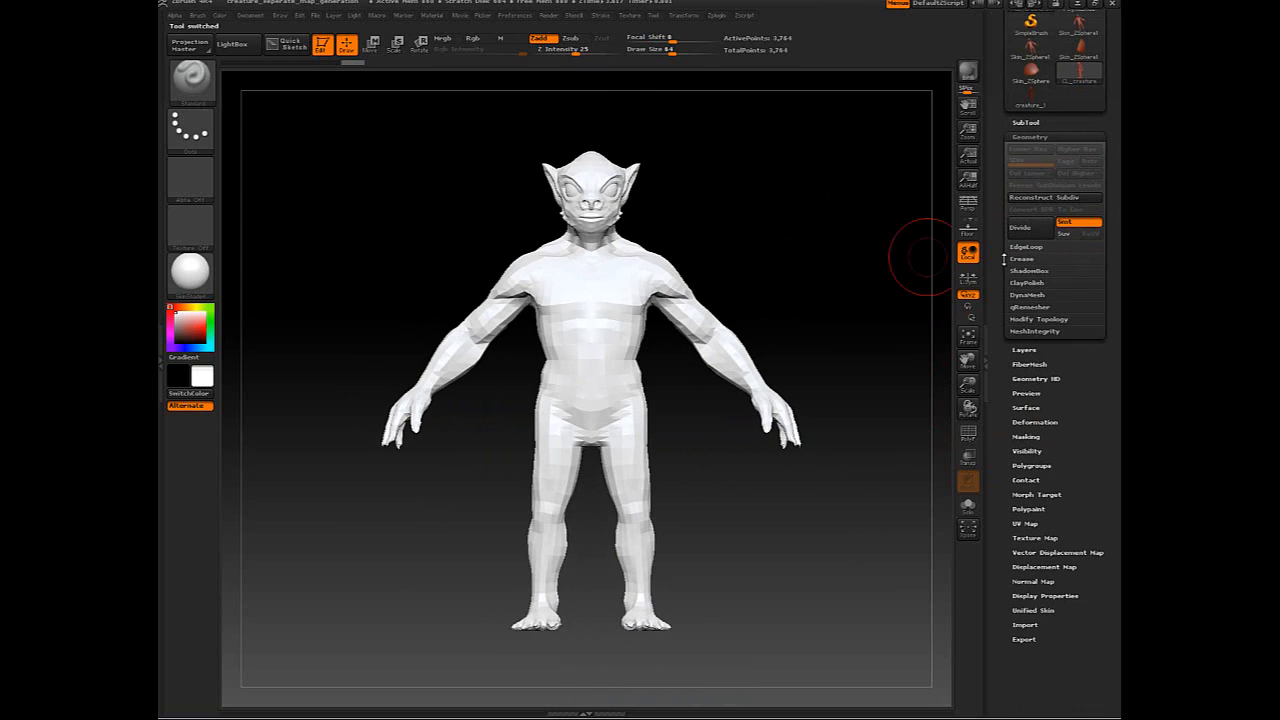
{"action": "left_click_drag", "start_coordinate": [1008, 486], "coordinate": [1008, 451]}
{"action": "left_click", "coordinate": [1024, 485]}
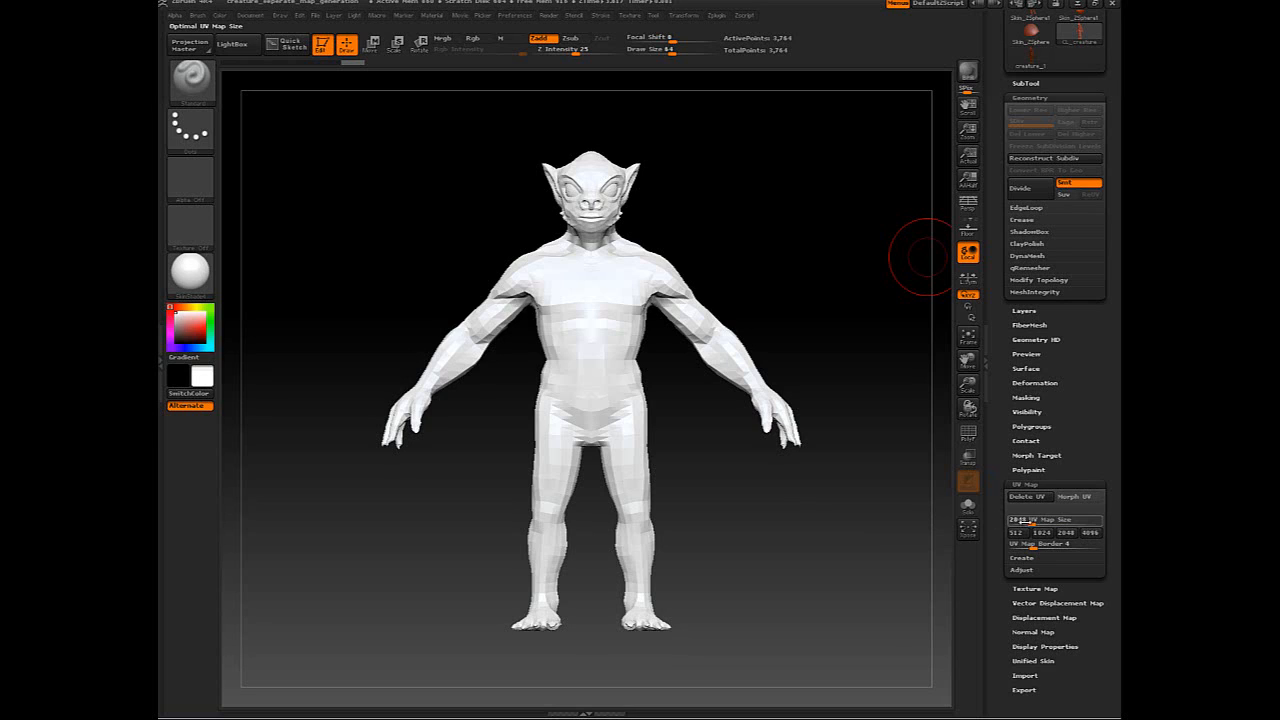
{"action": "left_click_drag", "start_coordinate": [1031, 522], "coordinate": [1118, 517]}
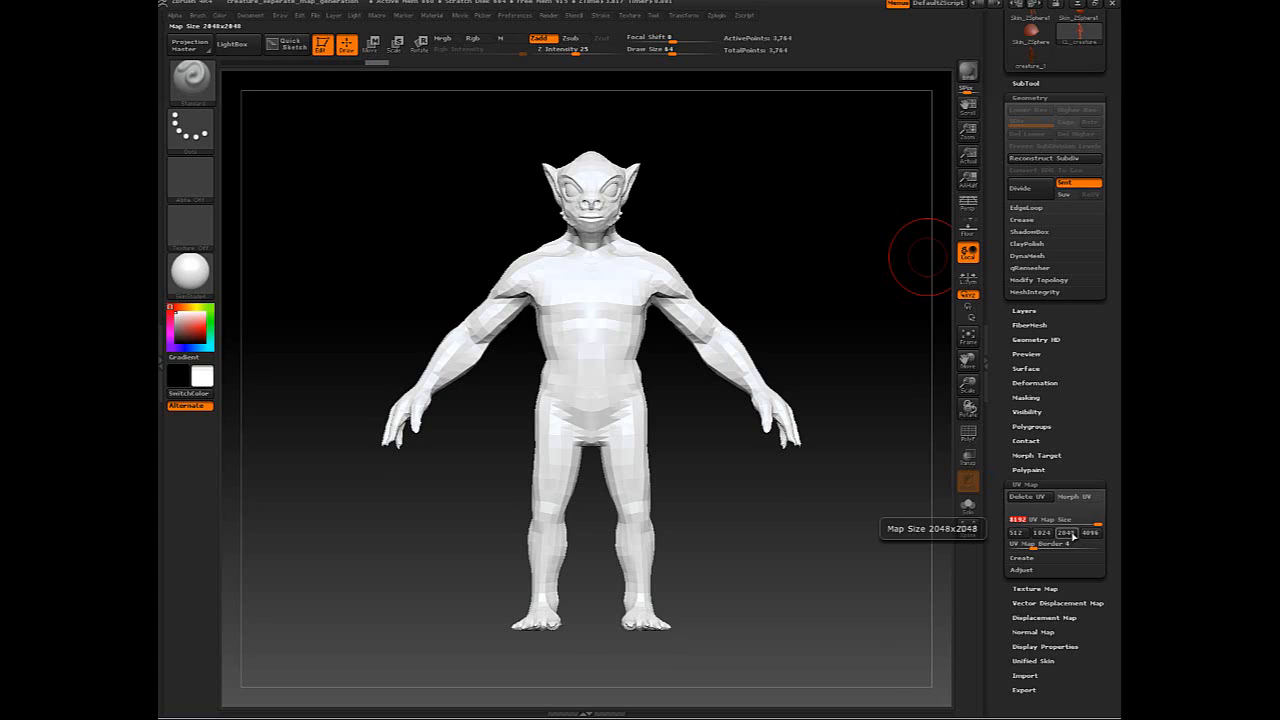
{"action": "left_click", "coordinate": [1068, 533]}
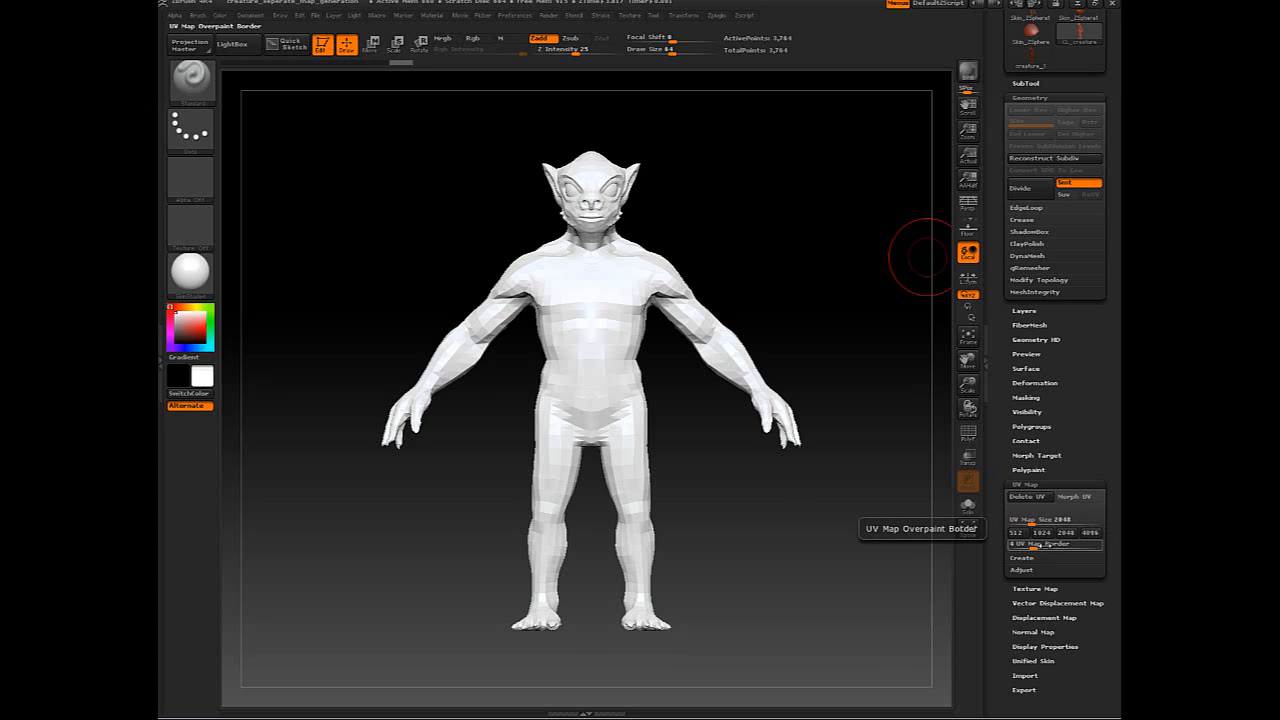
{"action": "left_click_drag", "start_coordinate": [760, 514], "coordinate": [927, 539]}
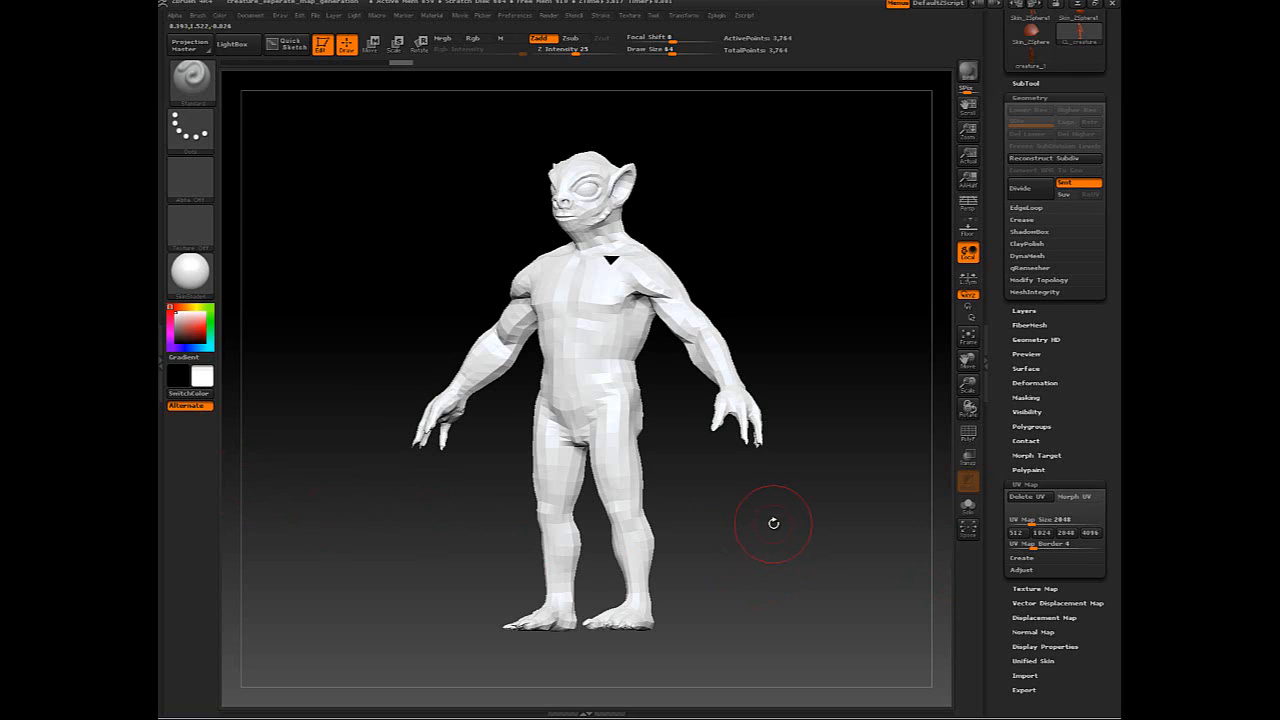
{"action": "left_click_drag", "start_coordinate": [773, 523], "coordinate": [786, 489]}
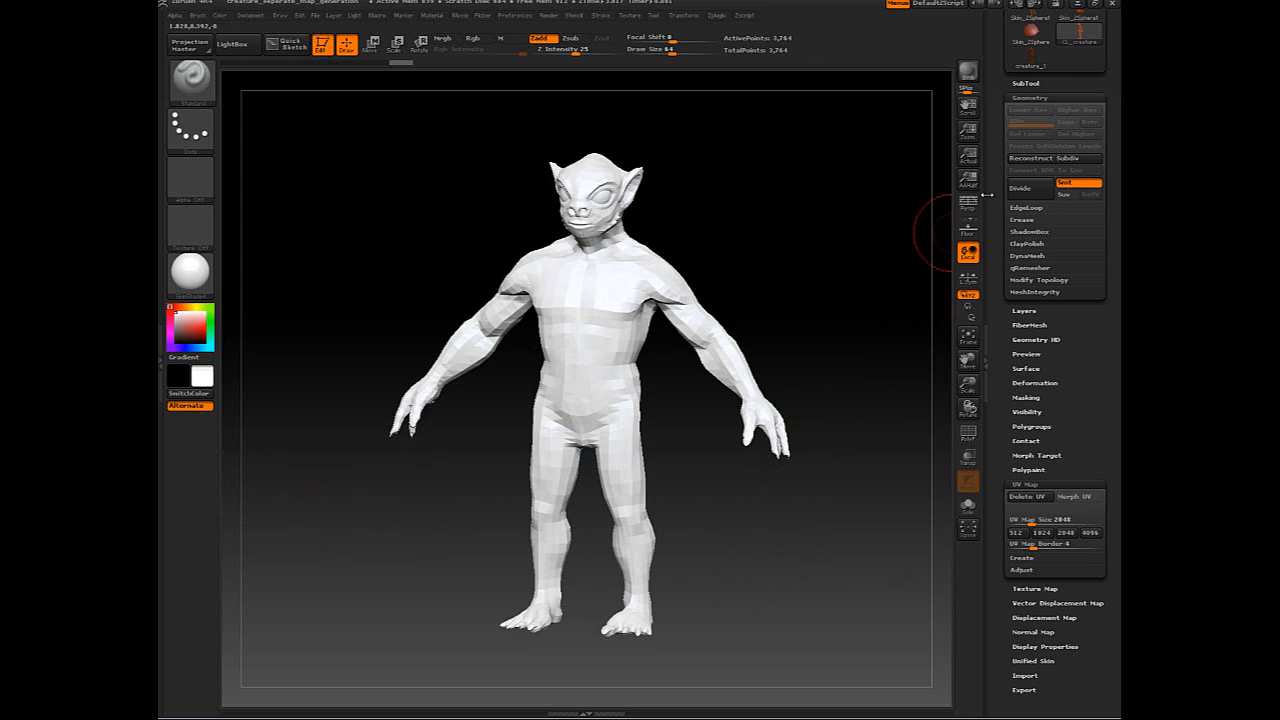
{"action": "left_click_drag", "start_coordinate": [995, 174], "coordinate": [1011, 396]}
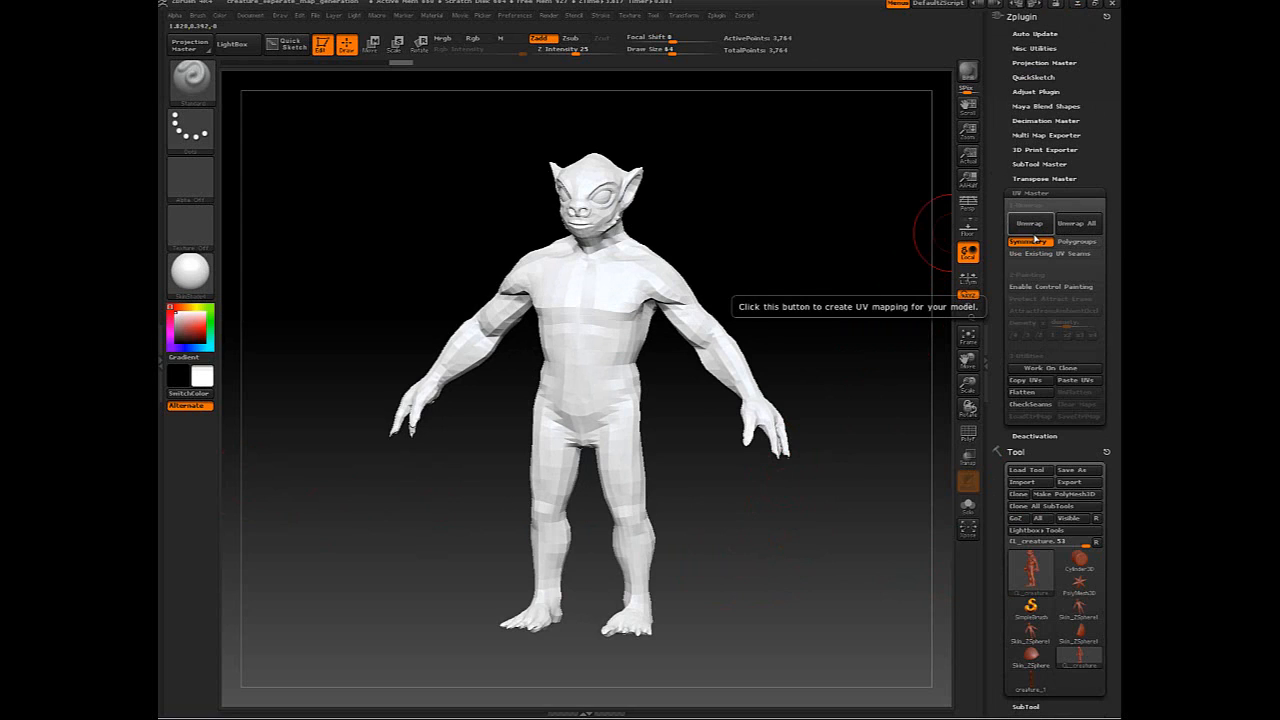
- Unwrap the clone's UVs into 4 islands and display them as a flattened layout
{"action": "left_click_drag", "start_coordinate": [700, 251], "coordinate": [614, 251]}
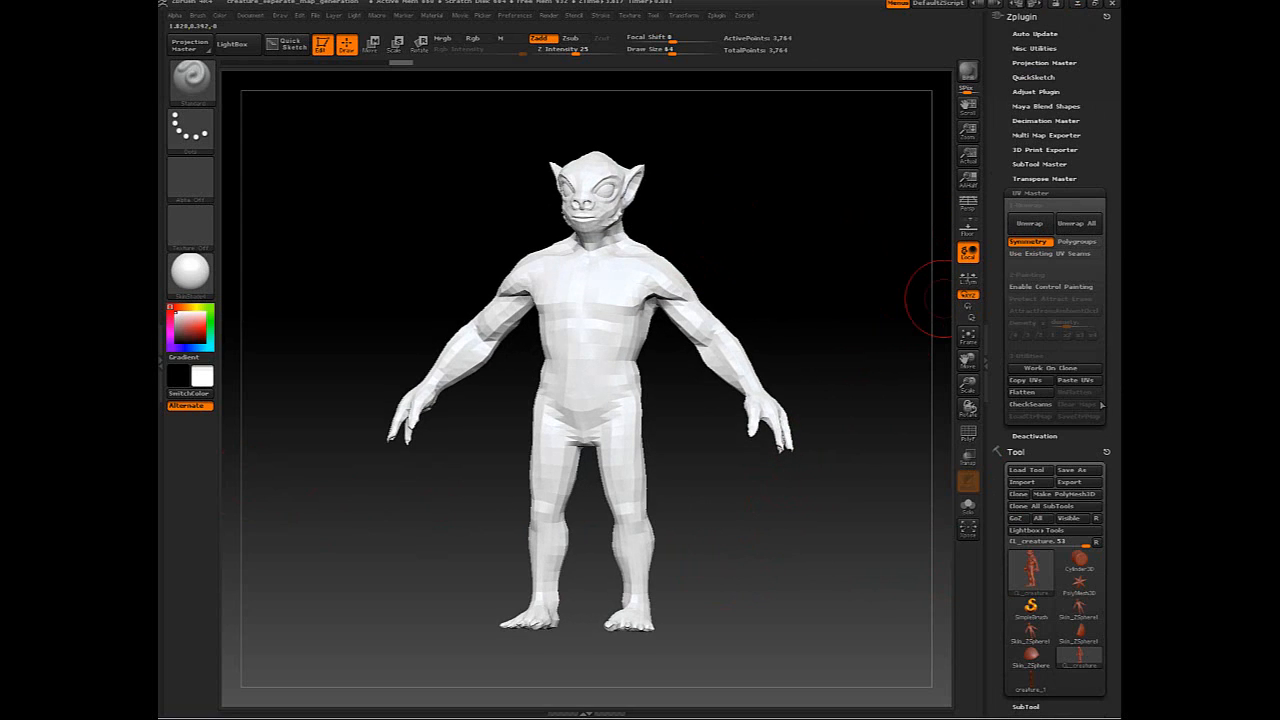
{"action": "left_click", "coordinate": [1029, 223]}
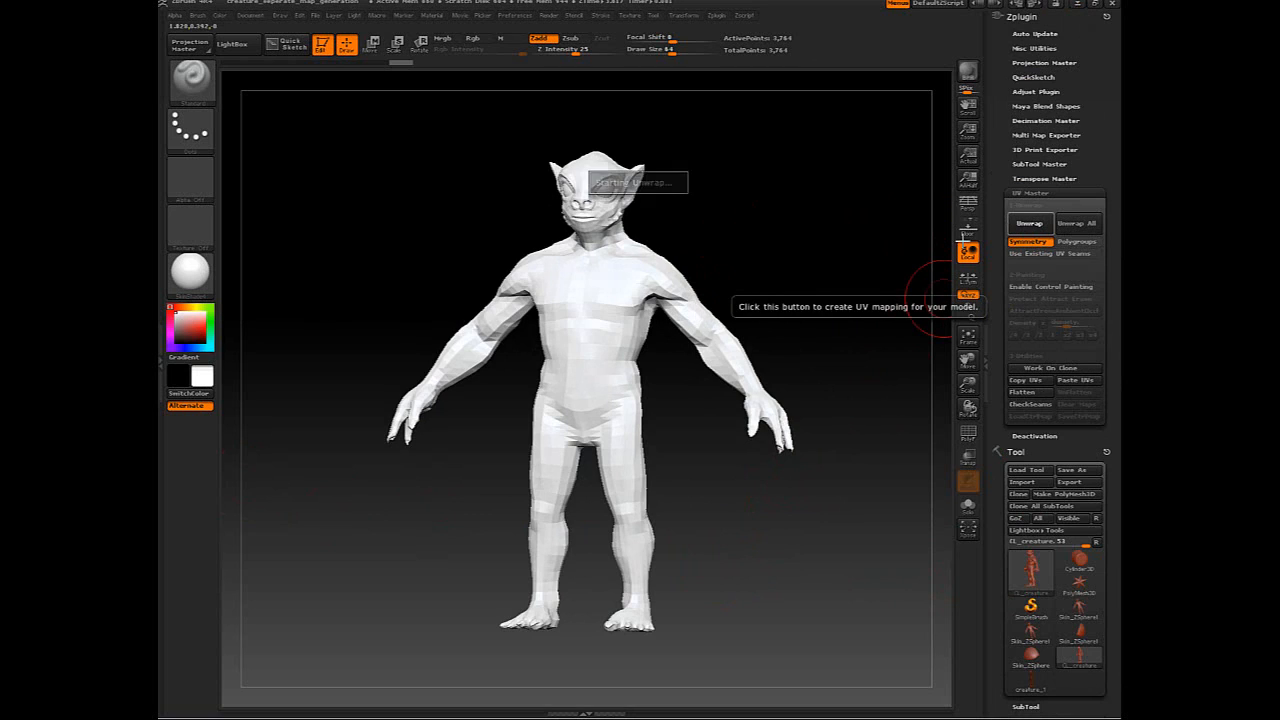
{"action": "left_click", "coordinate": [906, 238]}
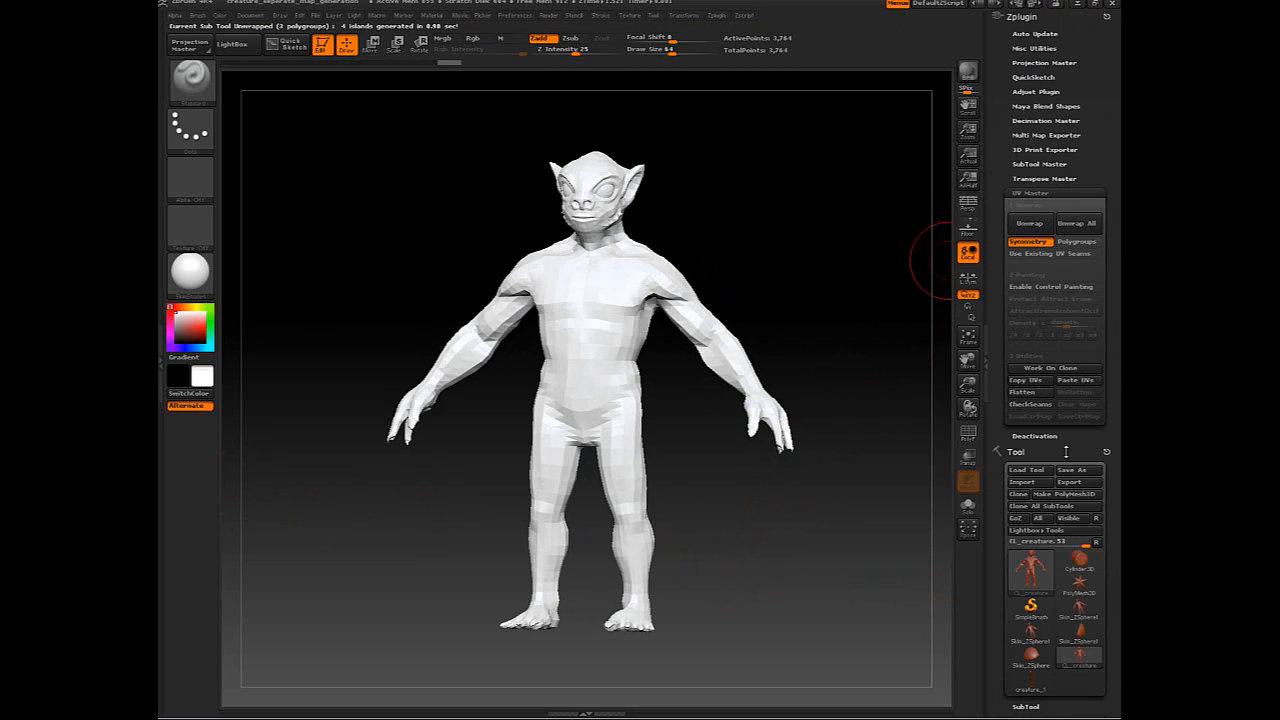
{"action": "left_click", "coordinate": [1043, 398]}
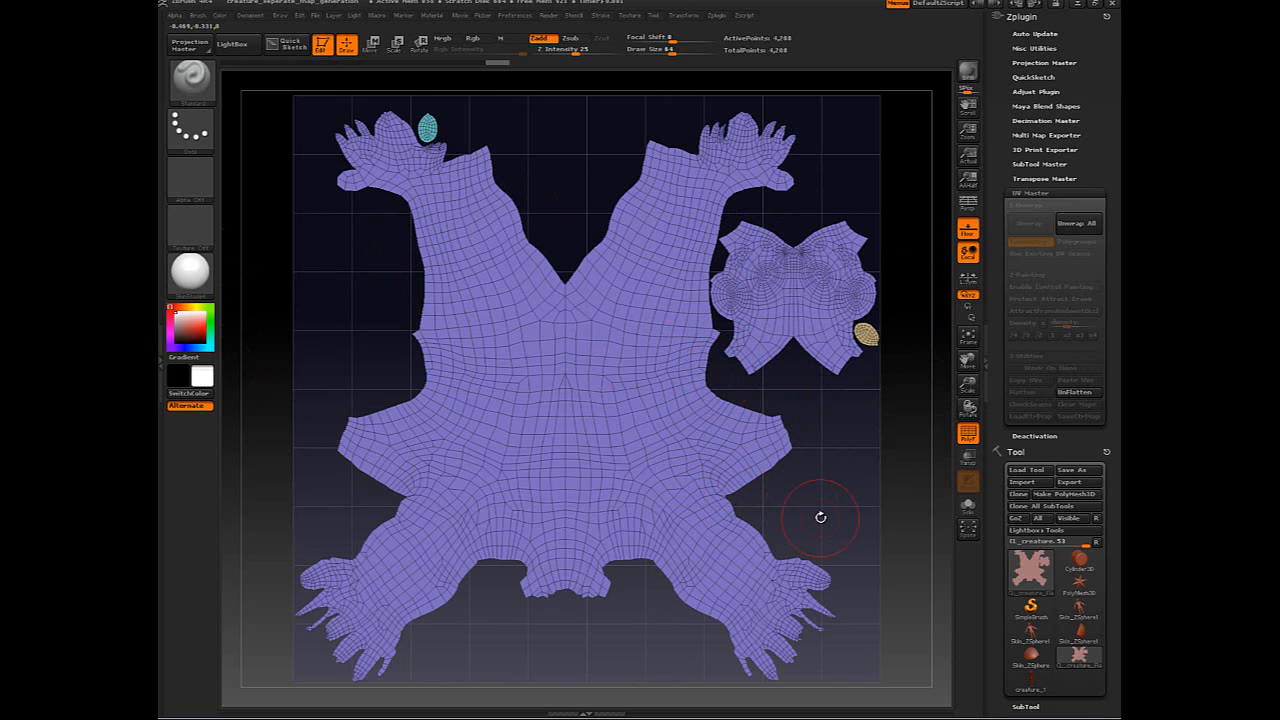
{"action": "left_click_drag", "start_coordinate": [826, 517], "coordinate": [880, 497]}
{"action": "left_click_drag", "start_coordinate": [858, 502], "coordinate": [833, 504]}
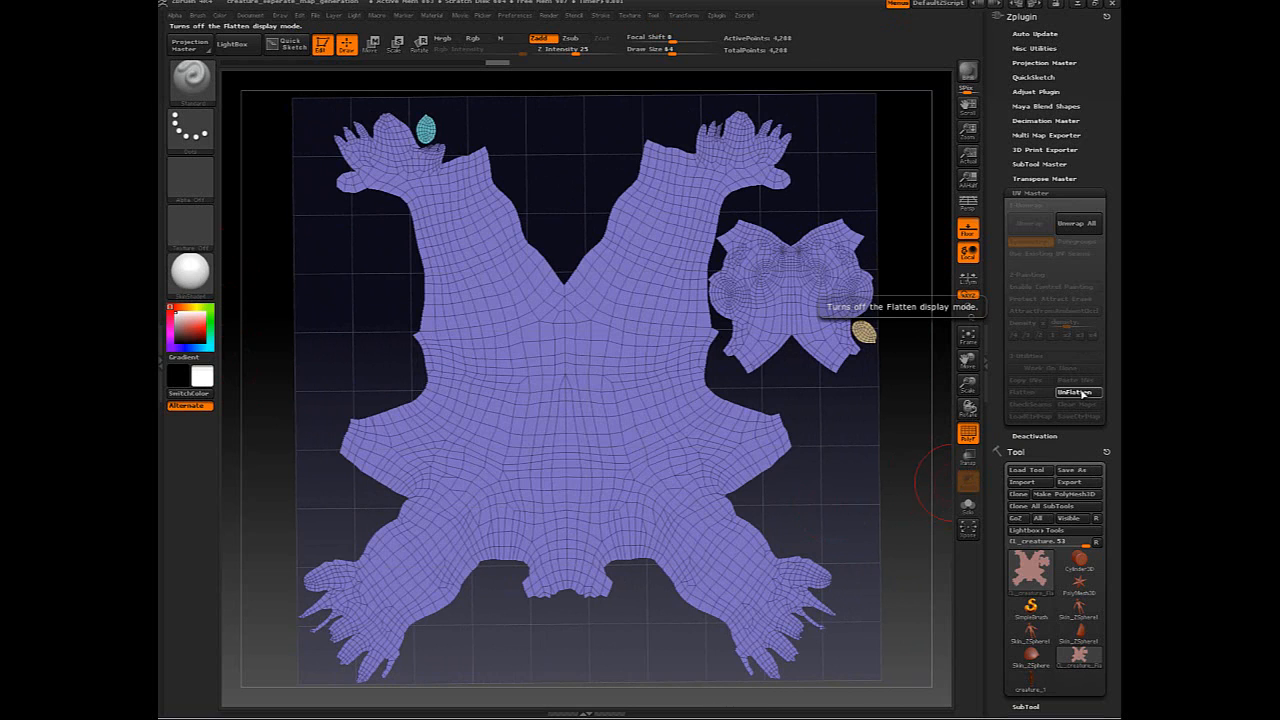
{"action": "left_click", "coordinate": [1083, 393]}
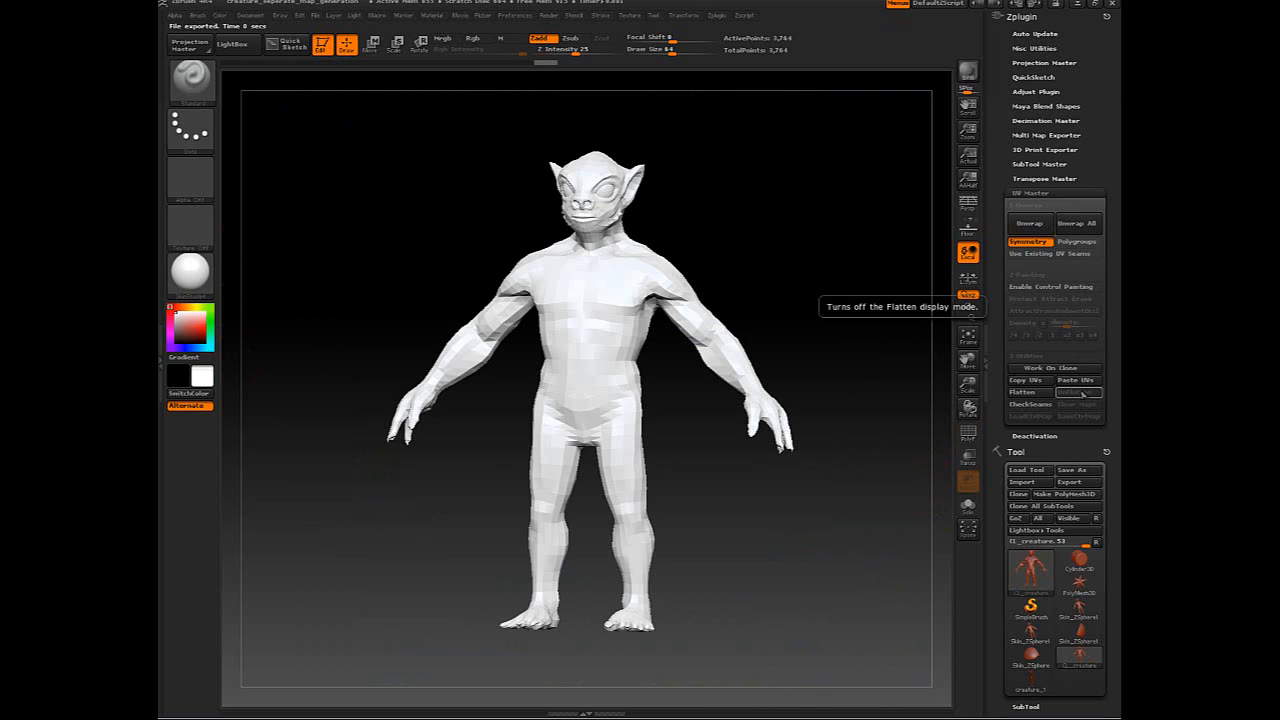
{"action": "left_click", "coordinate": [1024, 396]}
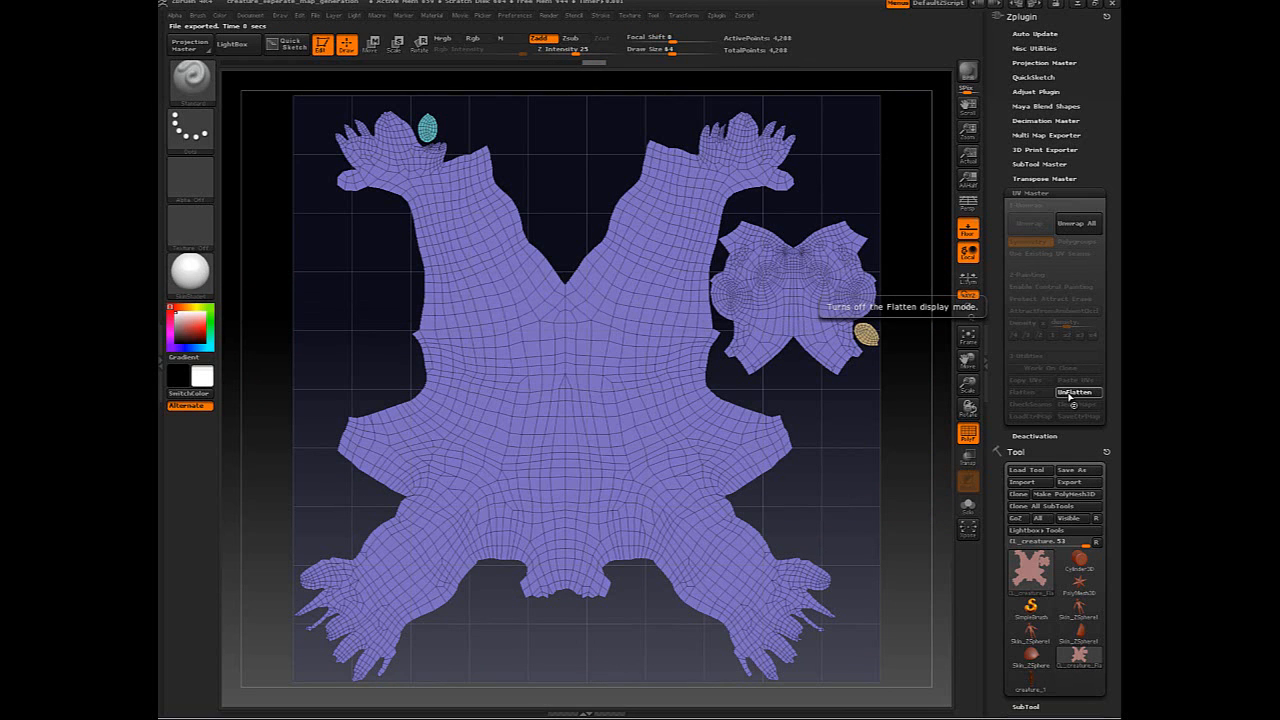
{"action": "left_click", "coordinate": [1070, 392]}
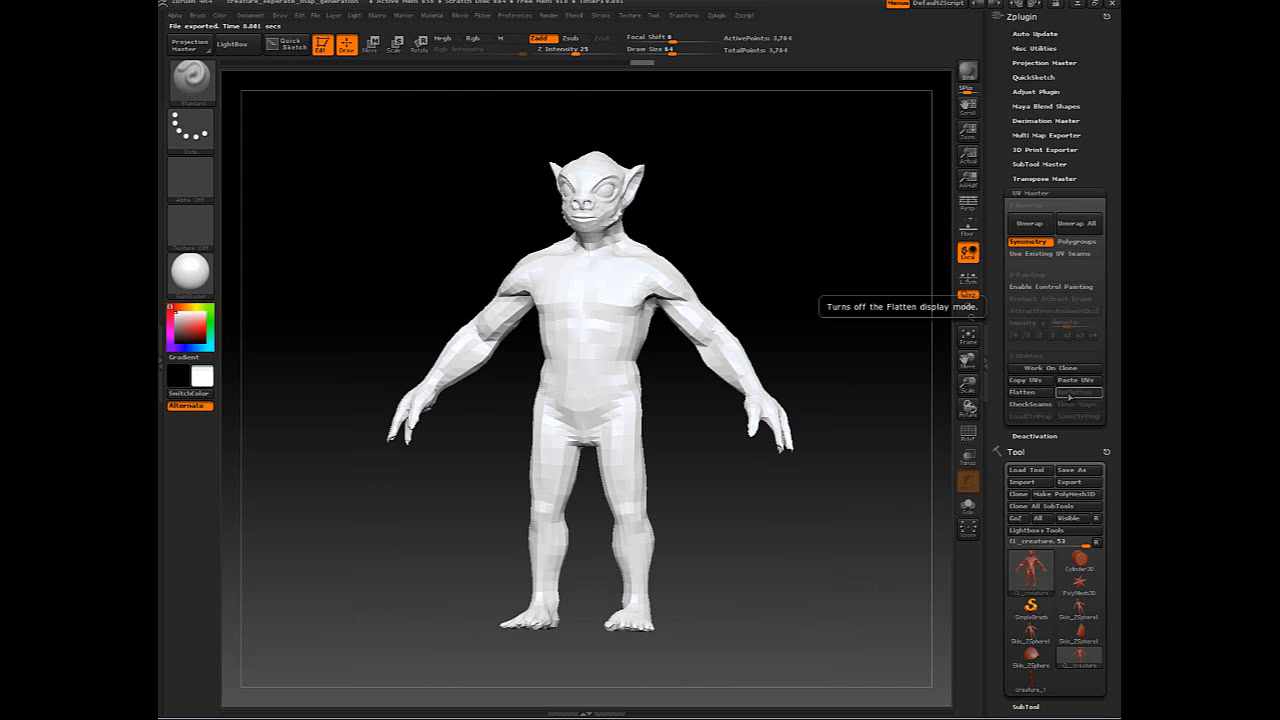
{"action": "left_click_drag", "start_coordinate": [797, 314], "coordinate": [790, 503]}
{"action": "key", "text": "s"}
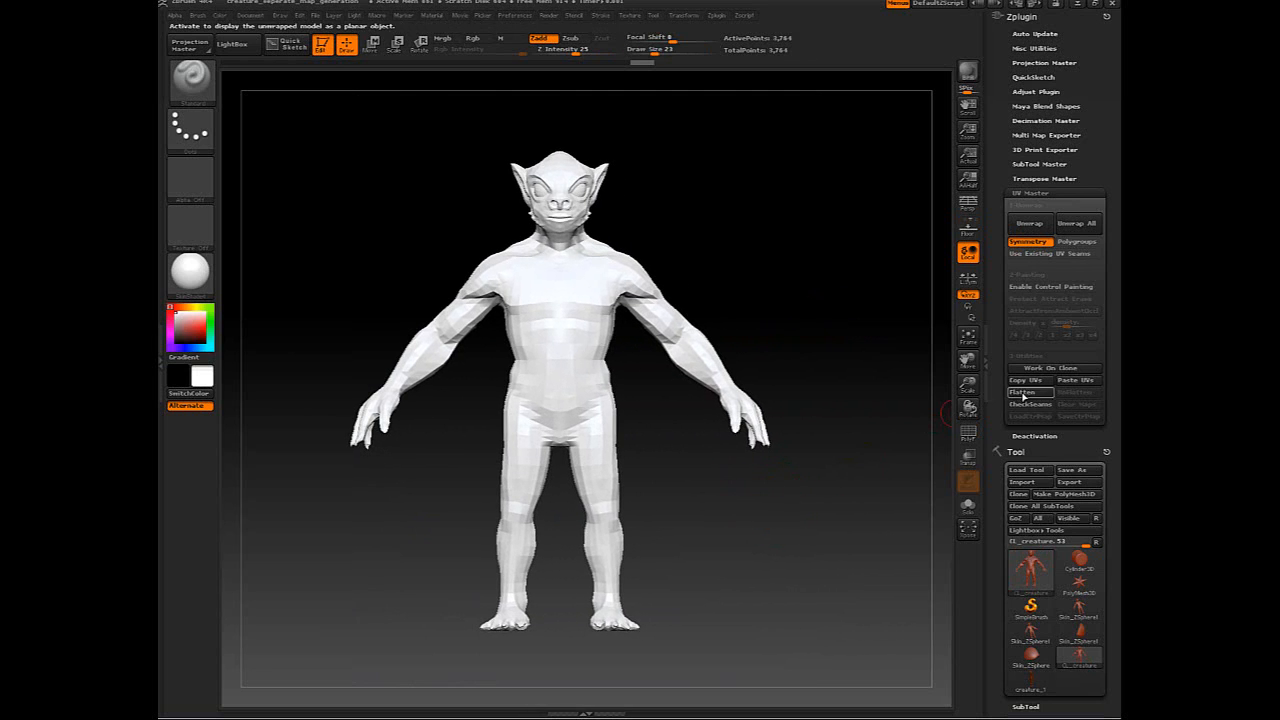
- Turn on CheckSeams and orbit the clone to inspect where the orange seams fall
{"action": "left_click", "coordinate": [1028, 405]}
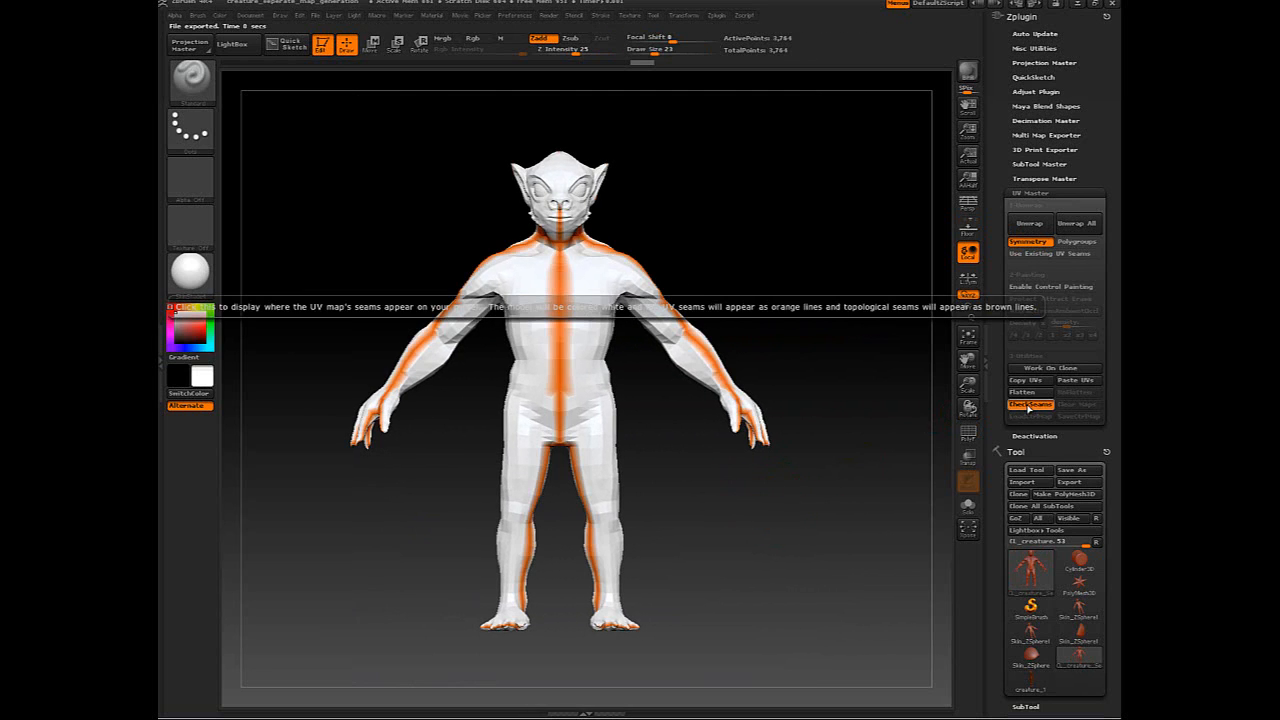
{"action": "left_click", "coordinate": [1026, 406]}
{"action": "left_click", "coordinate": [1022, 408]}
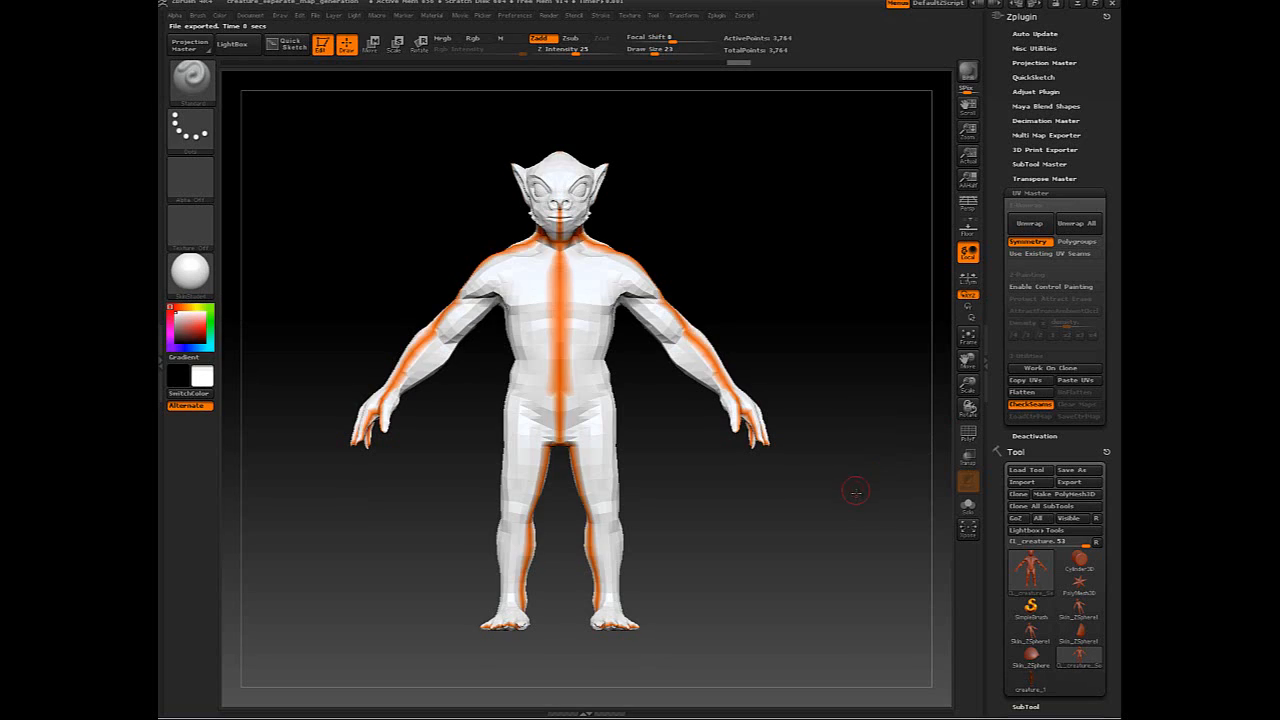
{"action": "left_click_drag", "start_coordinate": [856, 491], "coordinate": [791, 491]}
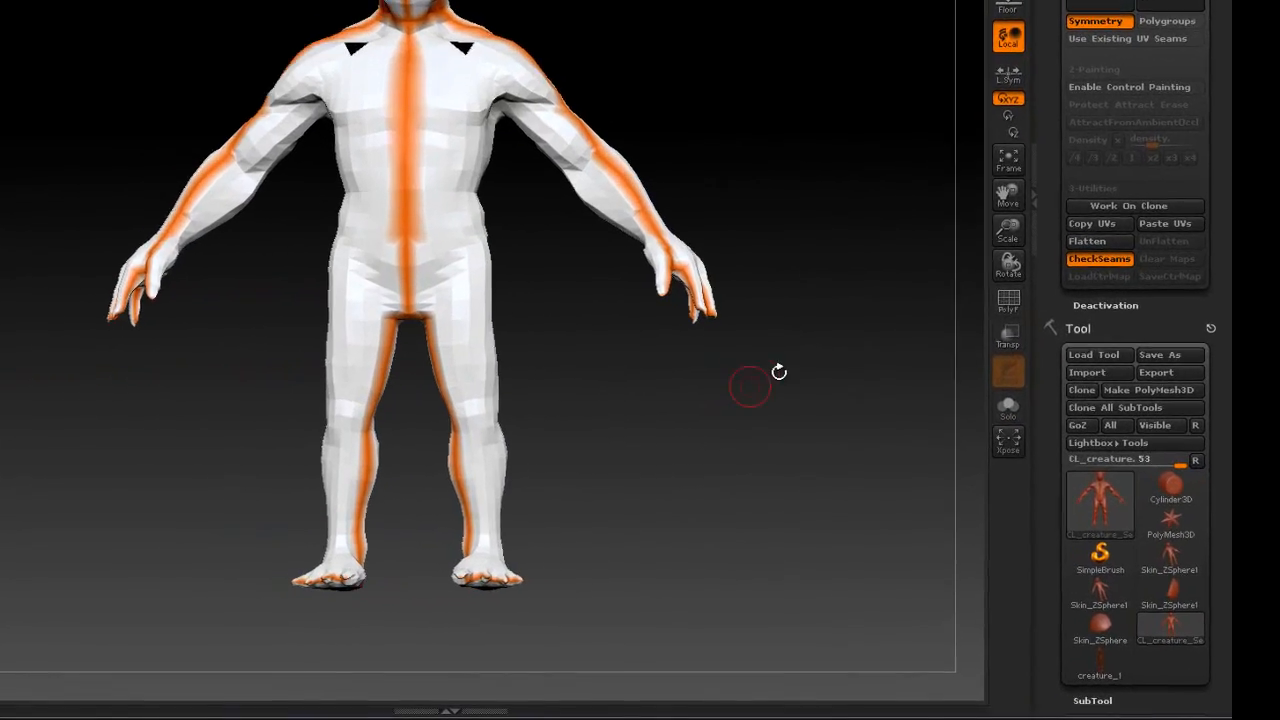
{"action": "mouse_move", "coordinate": [758, 409]}
{"action": "left_mouse_down"}
{"action": "mouse_move", "coordinate": [715, 439]}
{"action": "mouse_move", "coordinate": [753, 427]}
{"action": "left_mouse_up"}
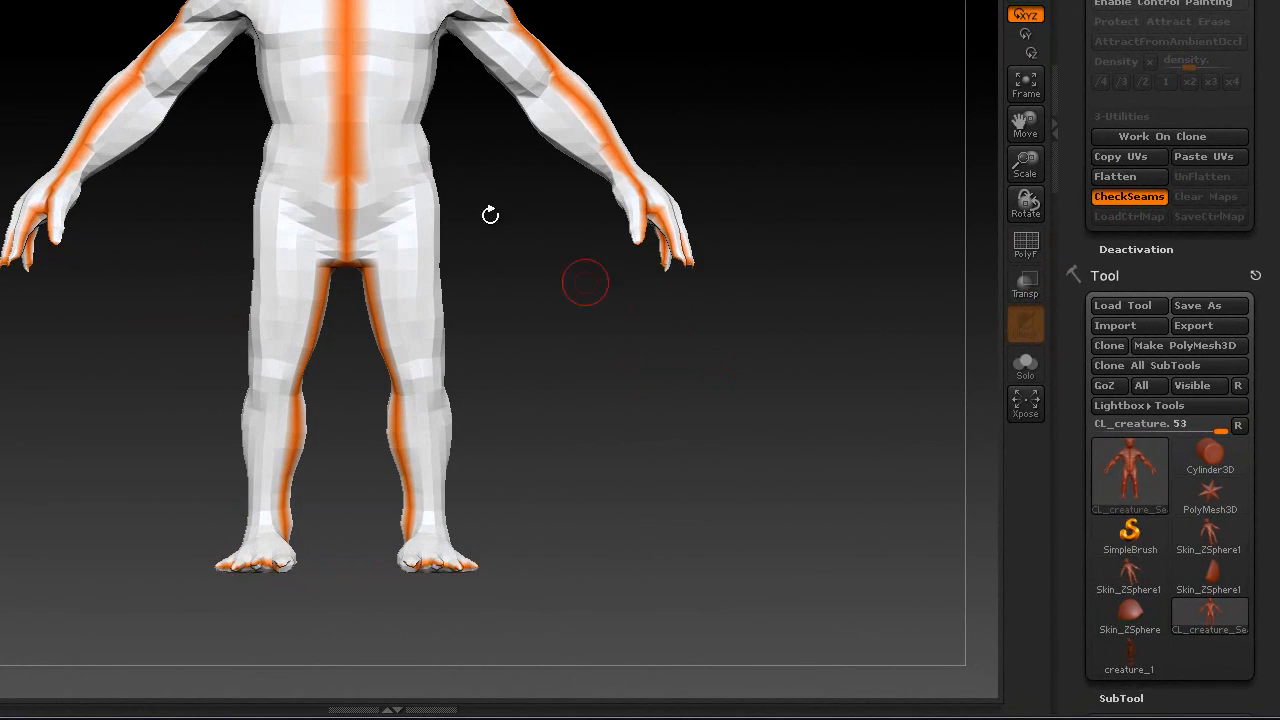
{"action": "left_click_drag", "start_coordinate": [410, 295], "coordinate": [541, 296]}
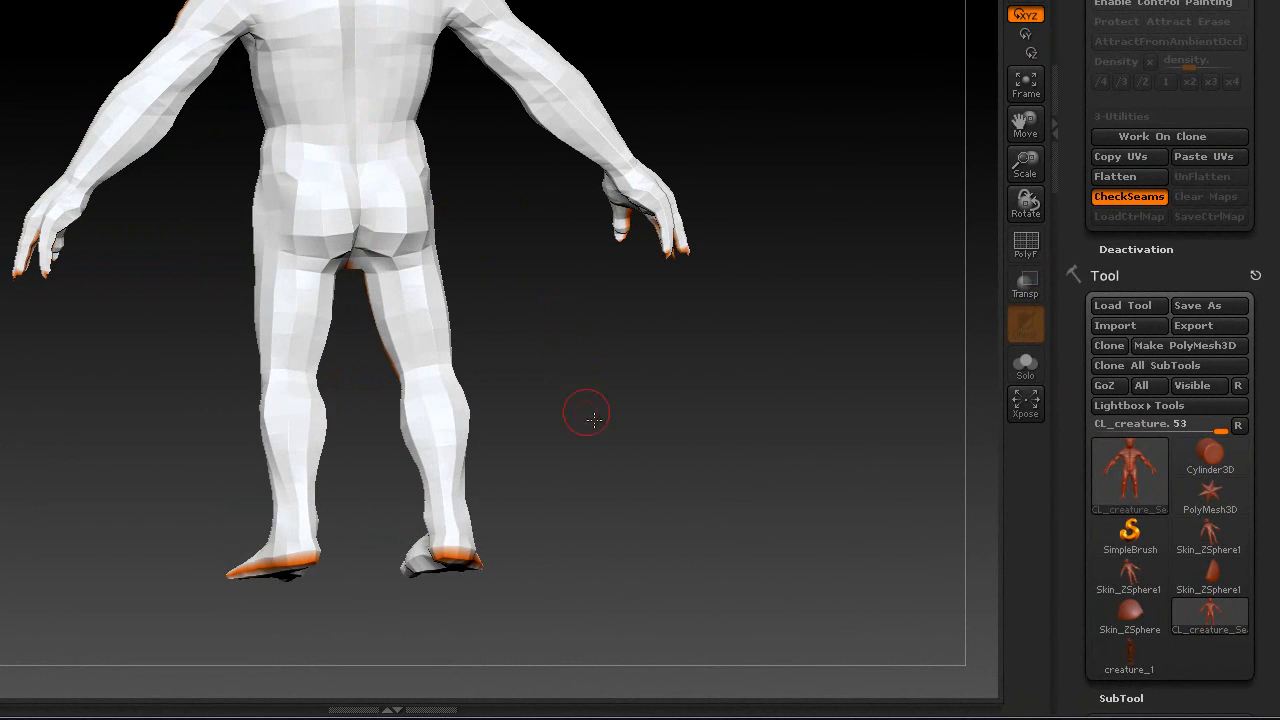
{"action": "left_click_drag", "start_coordinate": [593, 418], "coordinate": [721, 398]}
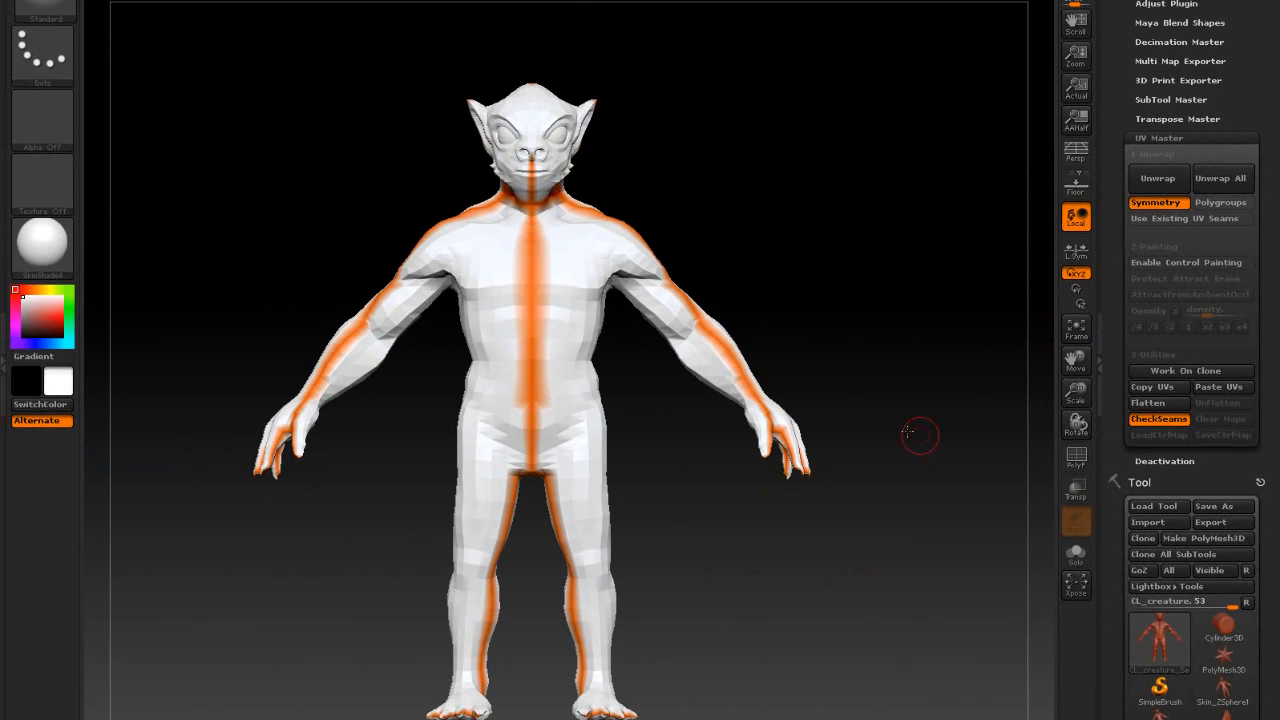
- Return to the front view and enable control painting to guide the unwrap
{"action": "left_click_drag", "start_coordinate": [752, 182], "coordinate": [762, 330]}
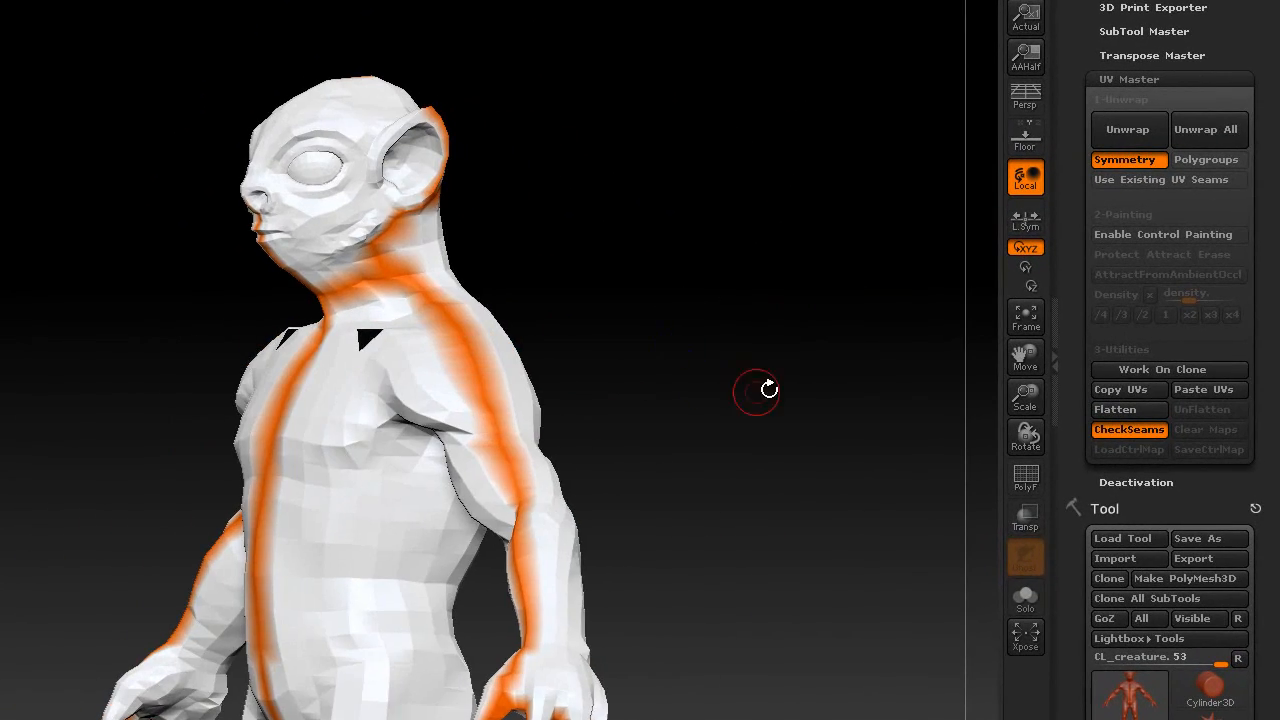
{"action": "mouse_move", "coordinate": [832, 388]}
{"action": "left_mouse_down"}
{"action": "mouse_move", "coordinate": [926, 364]}
{"action": "mouse_move", "coordinate": [796, 304]}
{"action": "left_mouse_up"}
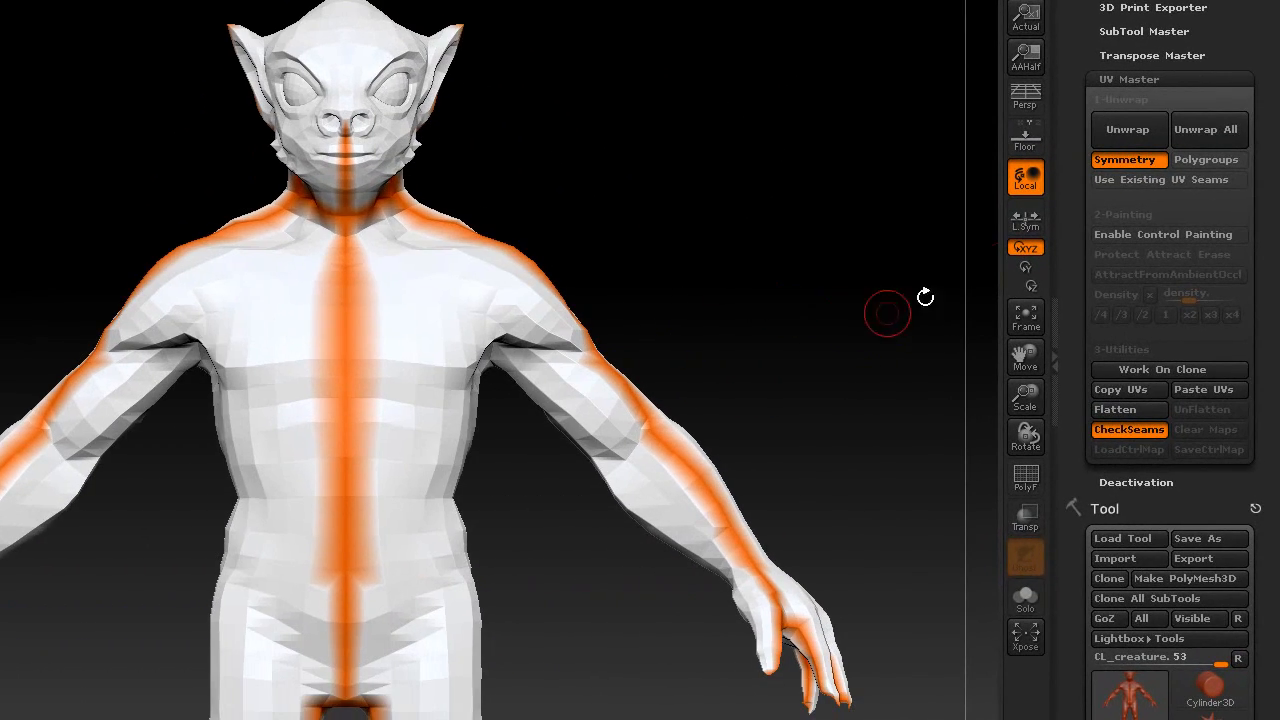
{"action": "left_click", "coordinate": [1133, 235]}
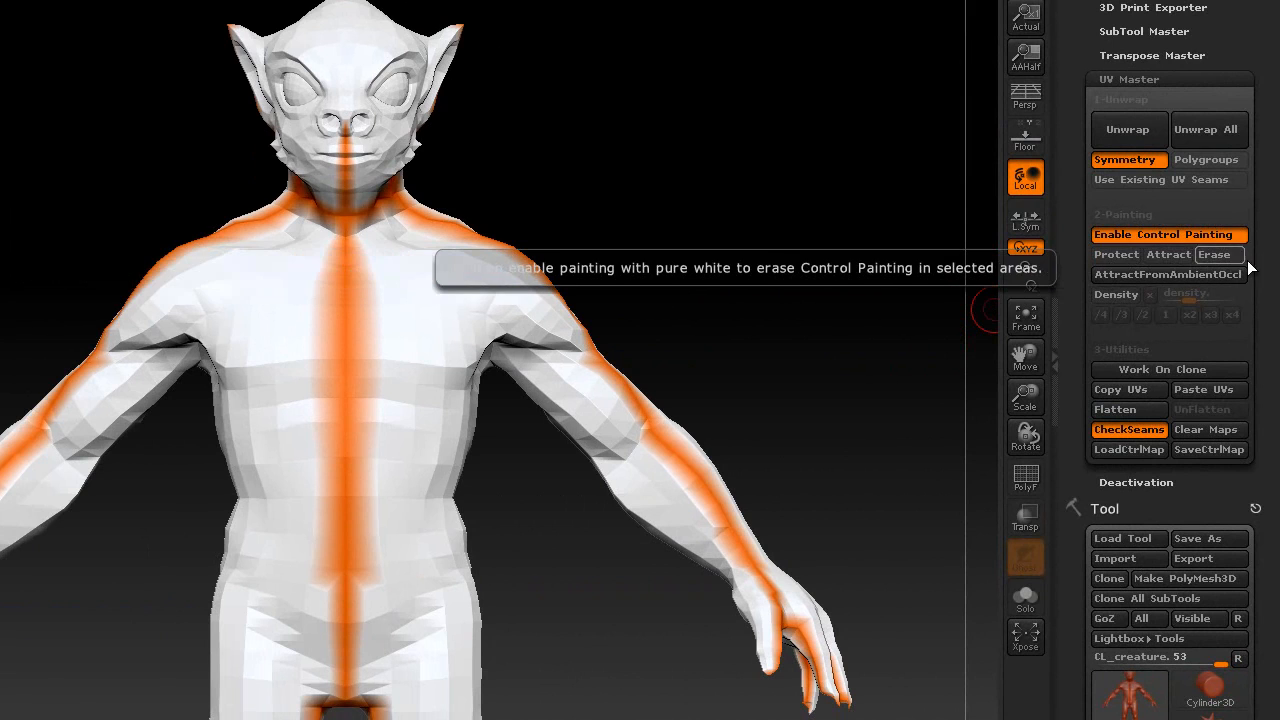
- Paint red protect colour over the face, forehead, chin, shoulders and torso stripe
{"action": "left_click", "coordinate": [1117, 255]}
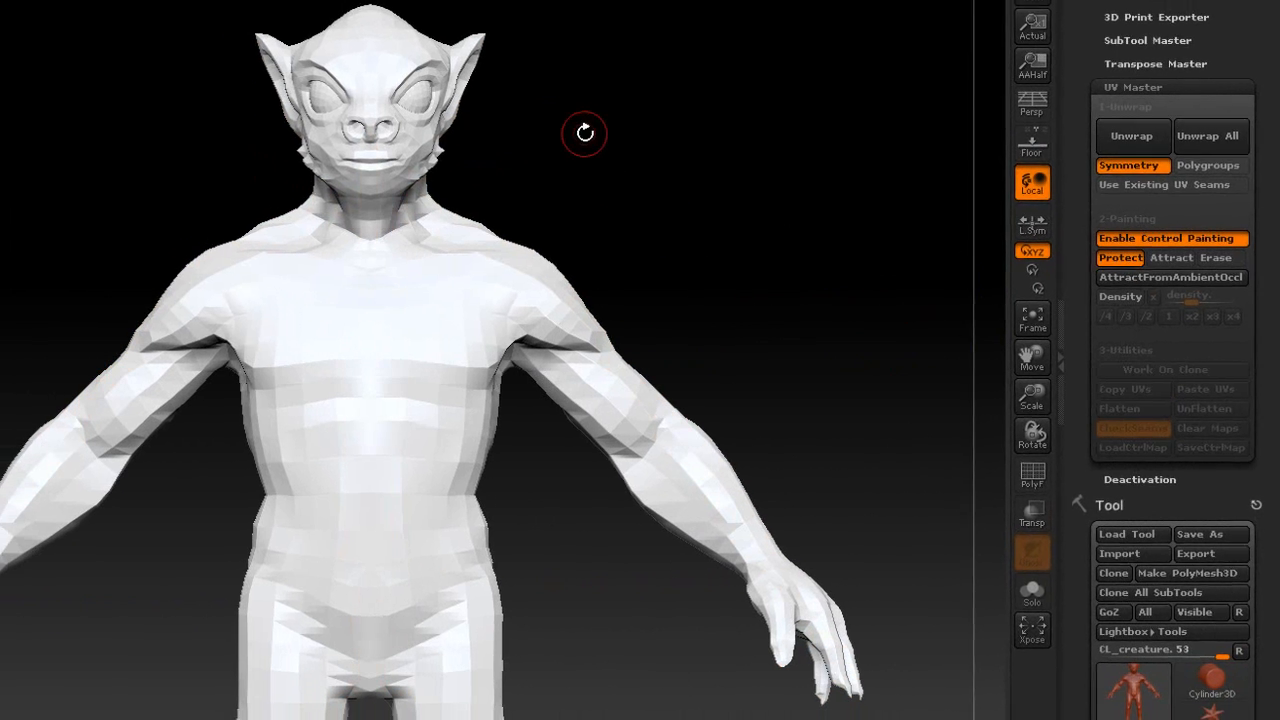
{"action": "key", "text": "s"}
{"action": "left_click_drag", "start_coordinate": [562, 127], "coordinate": [578, 125]}
{"action": "left_click_drag", "start_coordinate": [345, 156], "coordinate": [396, 62]}
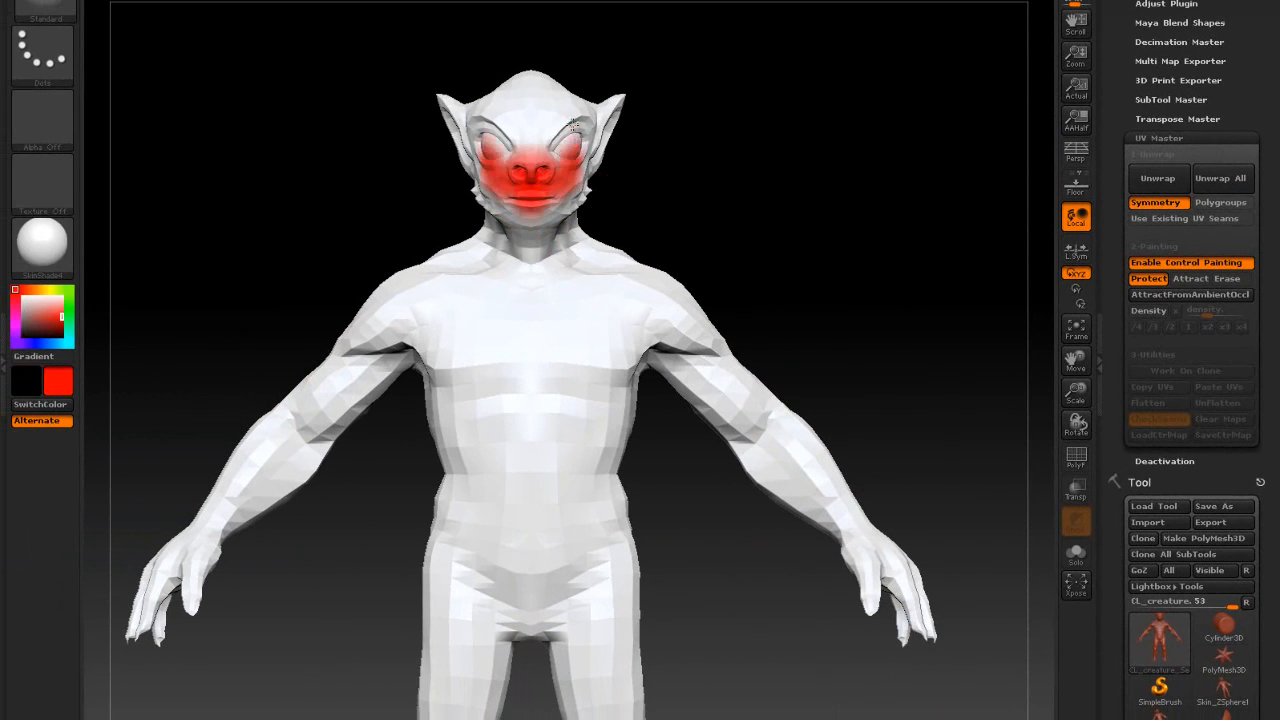
{"action": "mouse_move", "coordinate": [573, 125]}
{"action": "left_mouse_down"}
{"action": "mouse_move", "coordinate": [528, 105]}
{"action": "mouse_move", "coordinate": [536, 619]}
{"action": "mouse_move", "coordinate": [571, 315]}
{"action": "mouse_move", "coordinate": [640, 305]}
{"action": "mouse_move", "coordinate": [855, 520]}
{"action": "mouse_move", "coordinate": [590, 250]}
{"action": "mouse_move", "coordinate": [668, 301]}
{"action": "mouse_move", "coordinate": [788, 418]}
{"action": "left_mouse_up"}
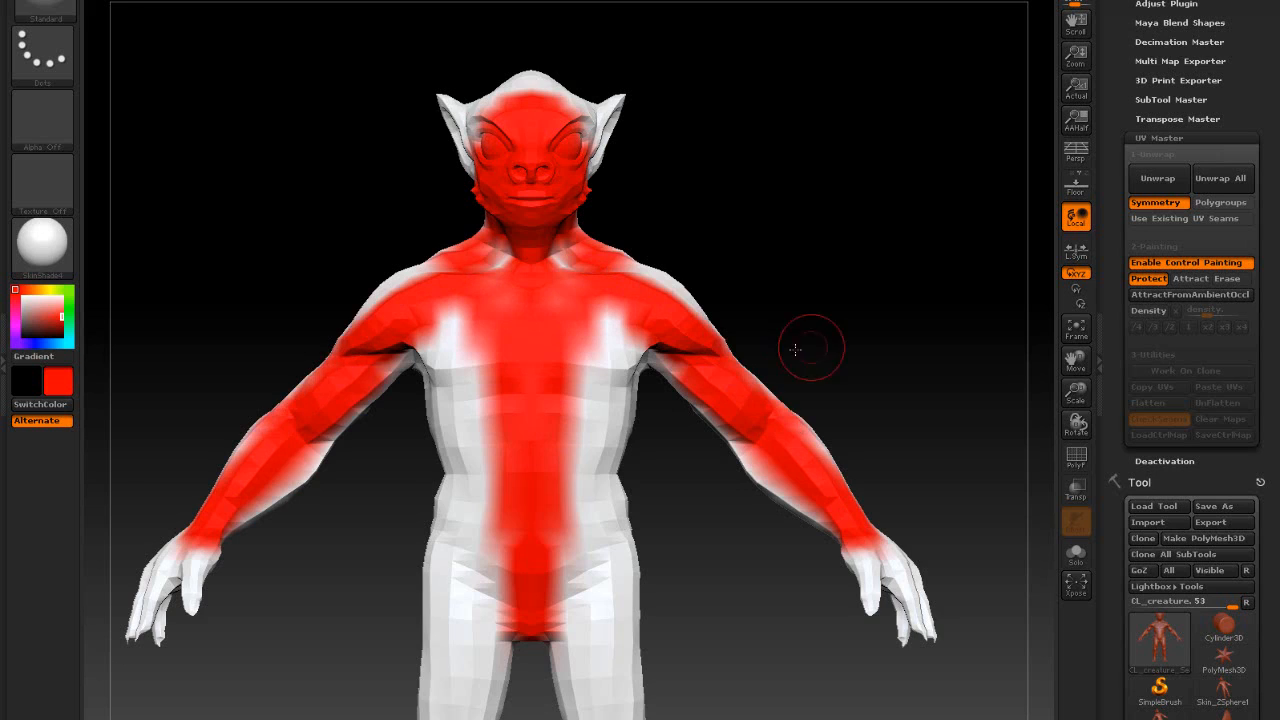
{"action": "left_click_drag", "start_coordinate": [811, 346], "coordinate": [790, 206], "text": "alt"}
{"action": "mouse_move", "coordinate": [586, 200]}
{"action": "left_mouse_down"}
{"action": "mouse_move", "coordinate": [577, 195]}
{"action": "mouse_move", "coordinate": [585, 400]}
{"action": "mouse_move", "coordinate": [540, 380]}
{"action": "mouse_move", "coordinate": [657, 549]}
{"action": "mouse_move", "coordinate": [660, 423]}
{"action": "left_mouse_up"}
- Extend the protect paint over the legs, hips, upper chest and top of the head
{"action": "mouse_move", "coordinate": [600, 310]}
{"action": "left_mouse_down"}
{"action": "mouse_move", "coordinate": [590, 560]}
{"action": "mouse_move", "coordinate": [610, 680]}
{"action": "mouse_move", "coordinate": [603, 301]}
{"action": "mouse_move", "coordinate": [557, 309]}
{"action": "mouse_move", "coordinate": [566, 490]}
{"action": "mouse_move", "coordinate": [624, 678]}
{"action": "left_mouse_up"}
{"action": "mouse_move", "coordinate": [748, 608]}
{"action": "left_mouse_down"}
{"action": "mouse_move", "coordinate": [730, 605]}
{"action": "mouse_move", "coordinate": [705, 557]}
{"action": "left_mouse_up"}
{"action": "left_click_drag", "start_coordinate": [624, 28], "coordinate": [601, 30]}
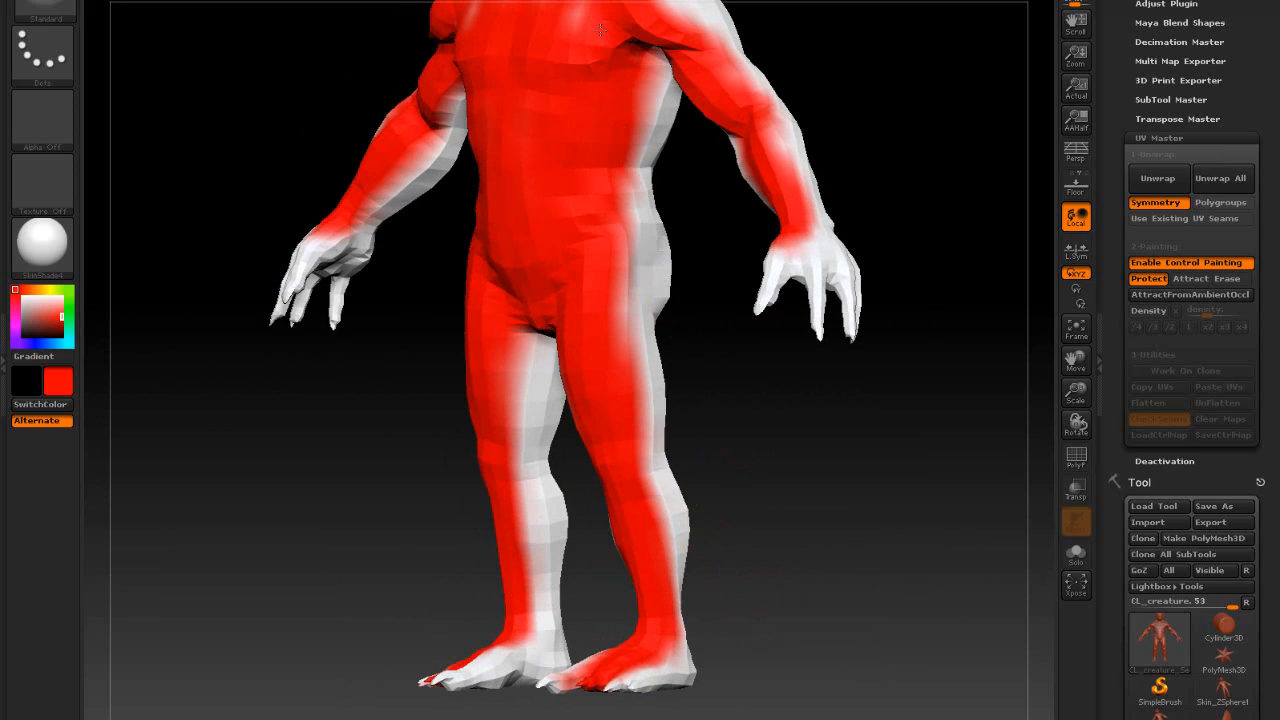
{"action": "left_click_drag", "start_coordinate": [695, 288], "coordinate": [782, 629], "text": "alt"}
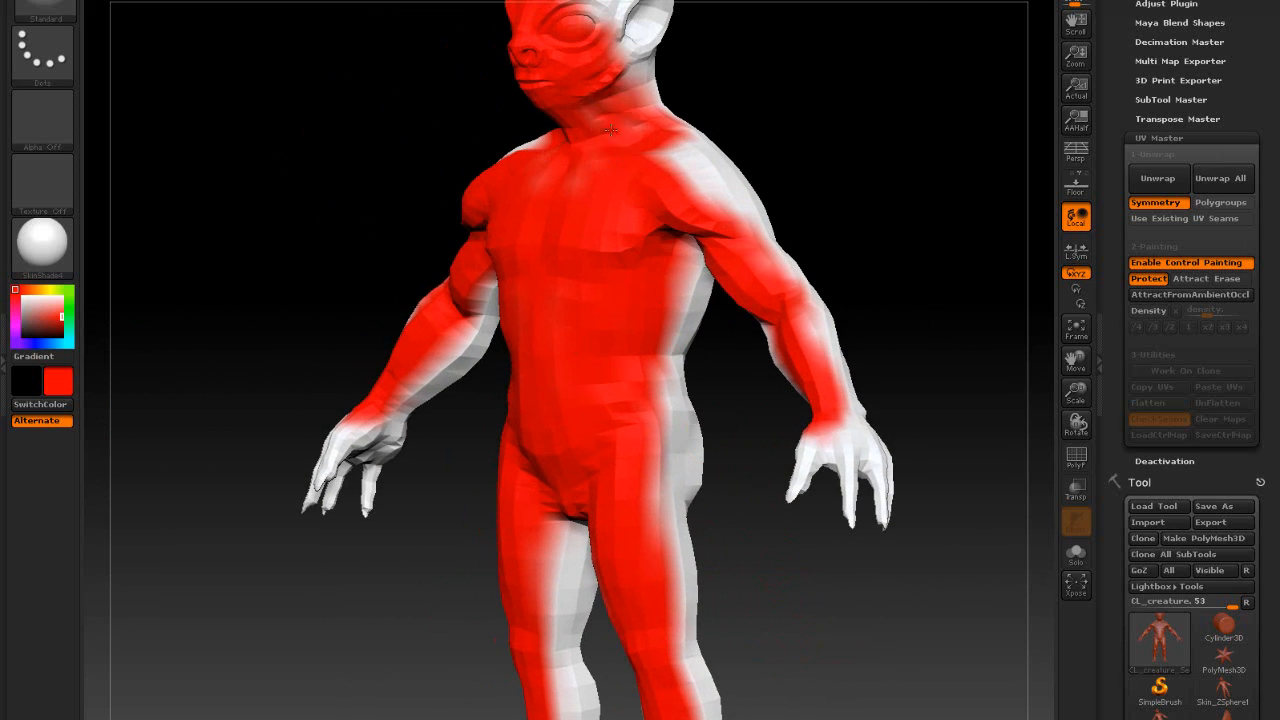
{"action": "left_click_drag", "start_coordinate": [768, 170], "coordinate": [775, 306], "text": "alt"}
{"action": "mouse_move", "coordinate": [597, 112]}
{"action": "left_mouse_down"}
{"action": "mouse_move", "coordinate": [570, 138]}
{"action": "mouse_move", "coordinate": [602, 125]}
{"action": "left_mouse_up"}
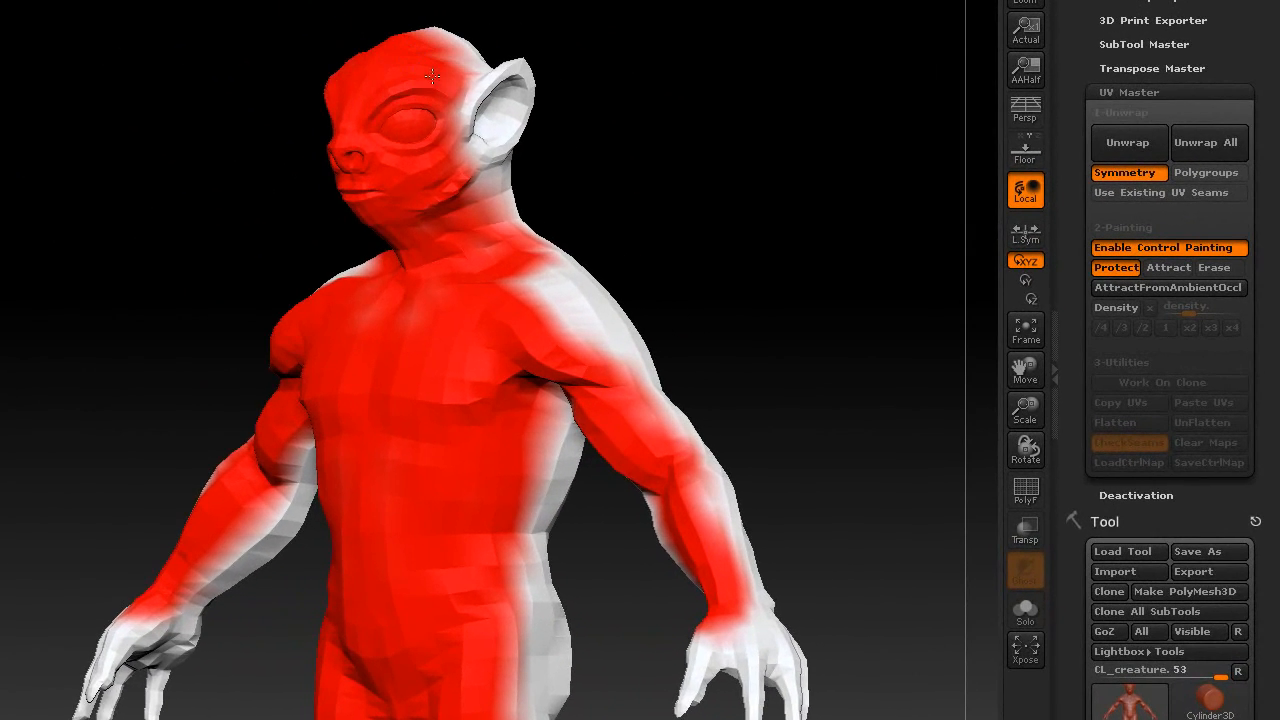
{"action": "left_click_drag", "start_coordinate": [697, 128], "coordinate": [642, 143]}
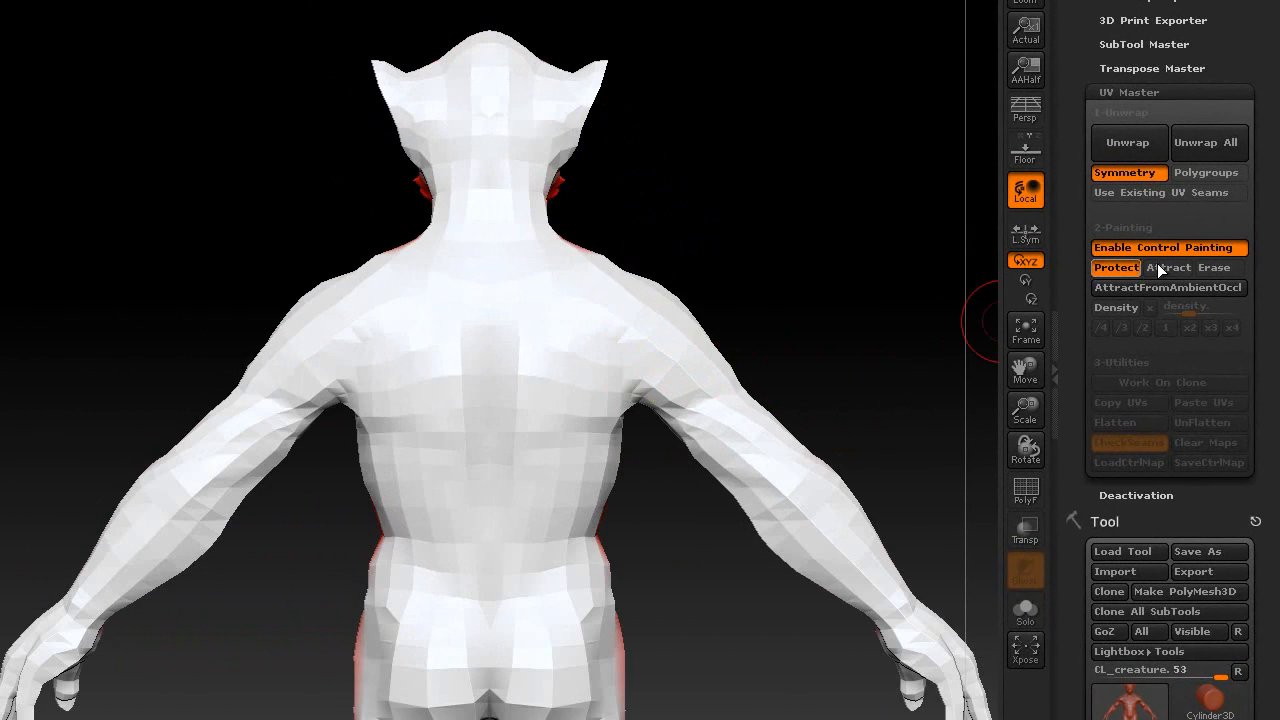
- Paint blue attract strokes down the spine and backs of the legs, undoing a stray neck stroke
{"action": "key", "text": "s"}
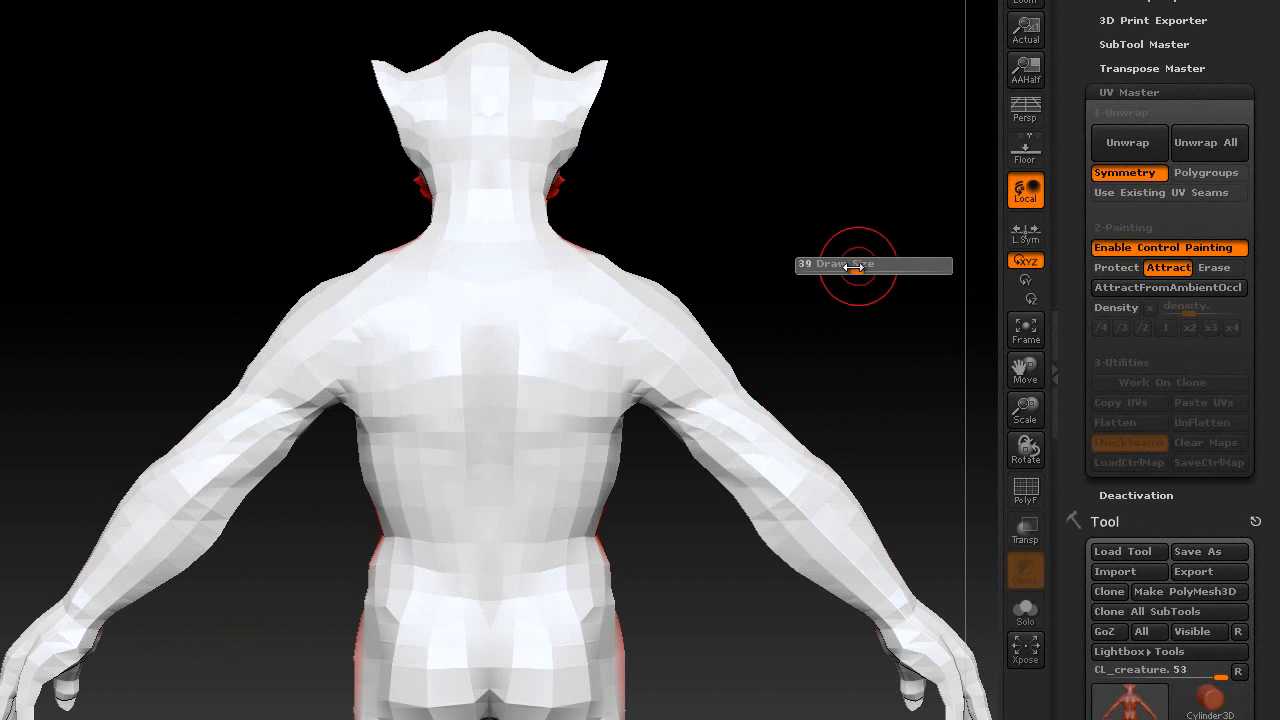
{"action": "mouse_move", "coordinate": [849, 266]}
{"action": "left_mouse_down"}
{"action": "mouse_move", "coordinate": [843, 317]}
{"action": "mouse_move", "coordinate": [834, 312]}
{"action": "left_mouse_up"}
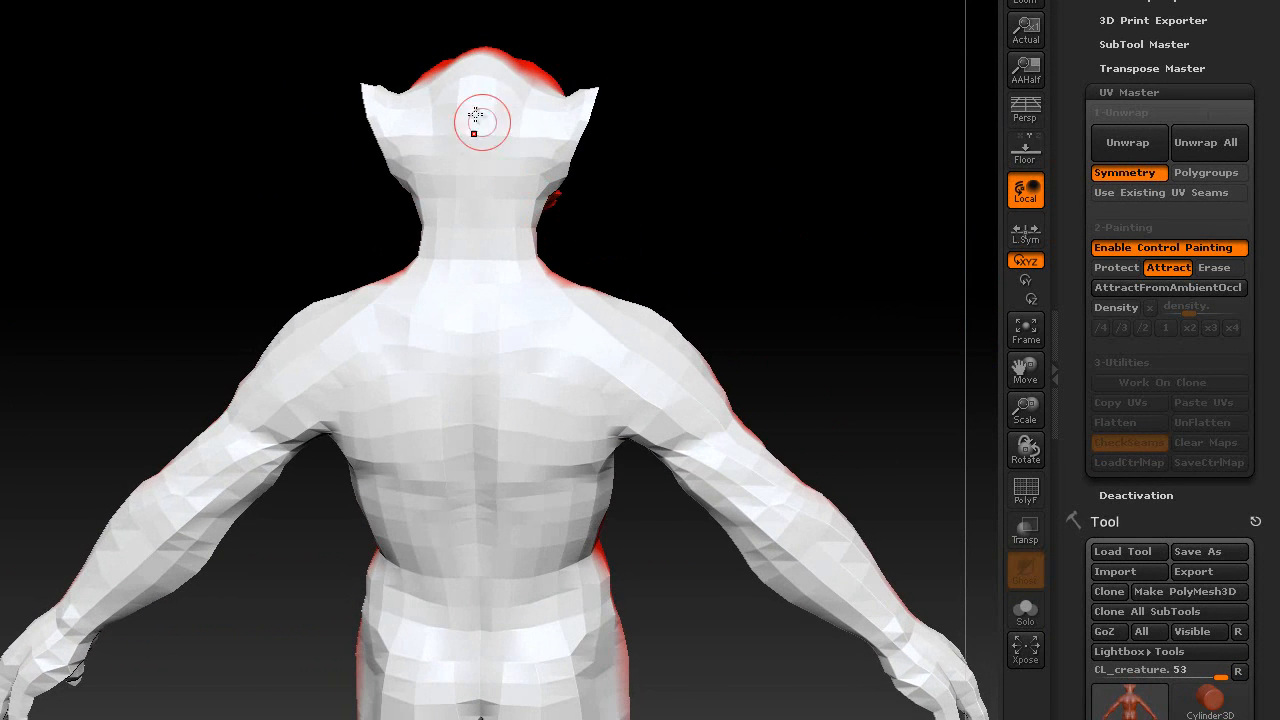
{"action": "left_click_drag", "start_coordinate": [474, 133], "coordinate": [477, 286]}
{"action": "key", "text": "ctrl+z"}
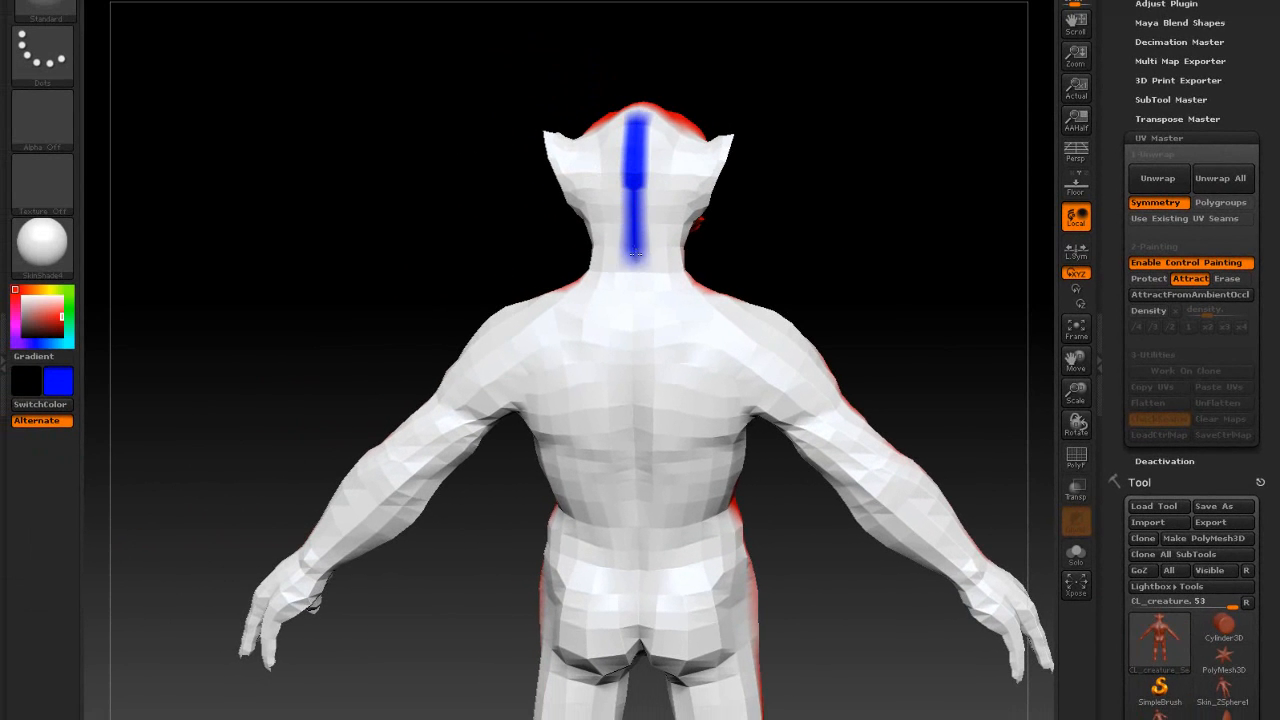
{"action": "left_click_drag", "start_coordinate": [636, 359], "coordinate": [636, 565]}
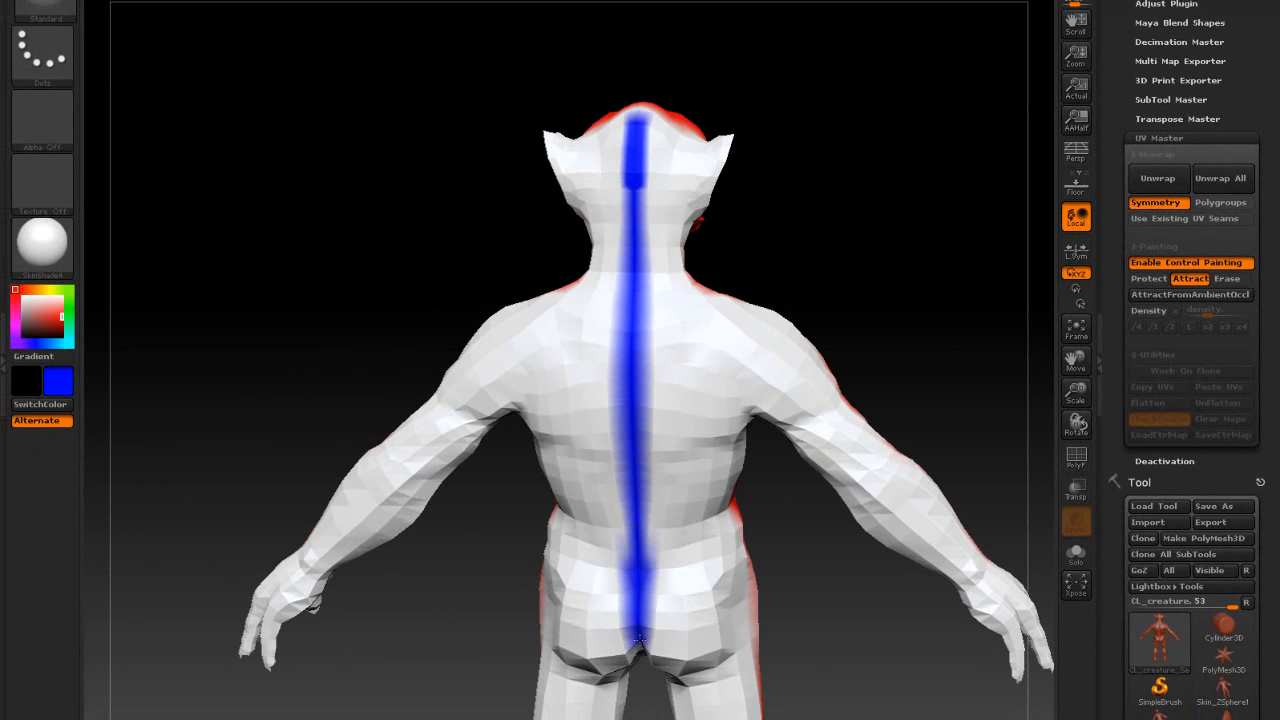
{"action": "left_click_drag", "start_coordinate": [820, 643], "coordinate": [812, 418], "text": "alt"}
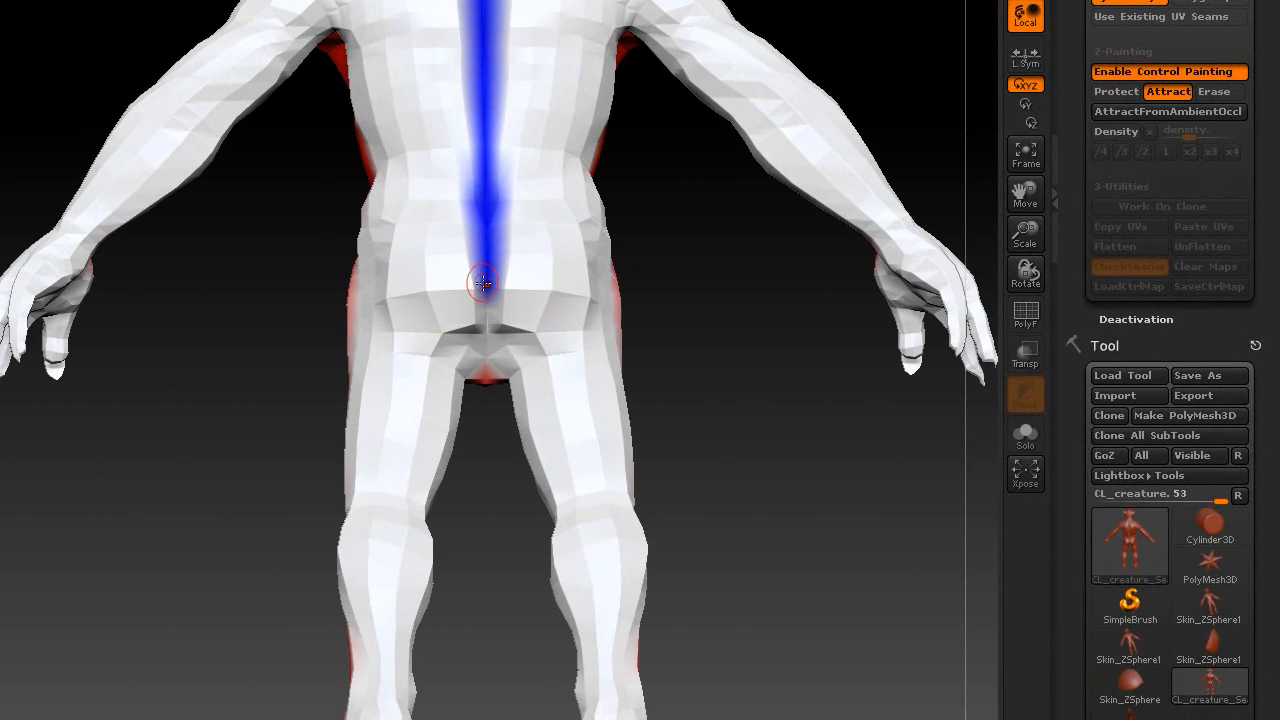
{"action": "left_click_drag", "start_coordinate": [677, 363], "coordinate": [729, 229], "text": "alt"}
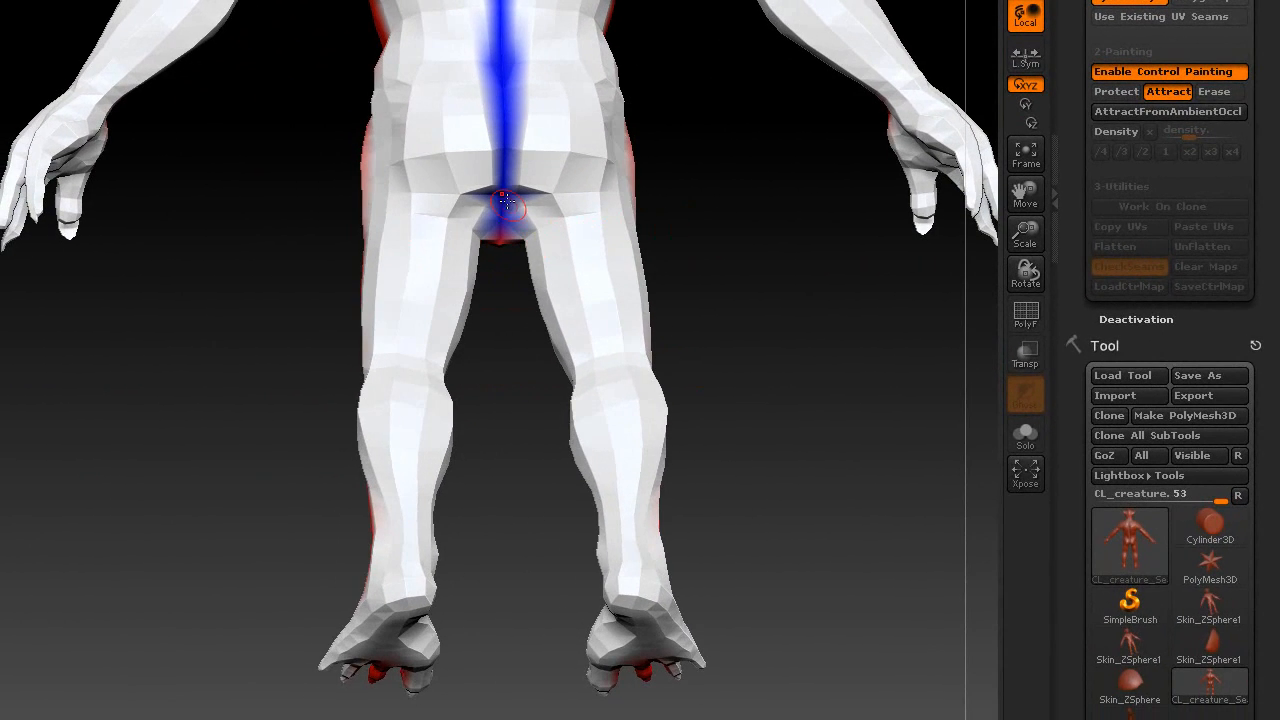
{"action": "mouse_move", "coordinate": [525, 224]}
{"action": "left_mouse_down"}
{"action": "mouse_move", "coordinate": [565, 320]}
{"action": "mouse_move", "coordinate": [585, 456]}
{"action": "left_mouse_up"}
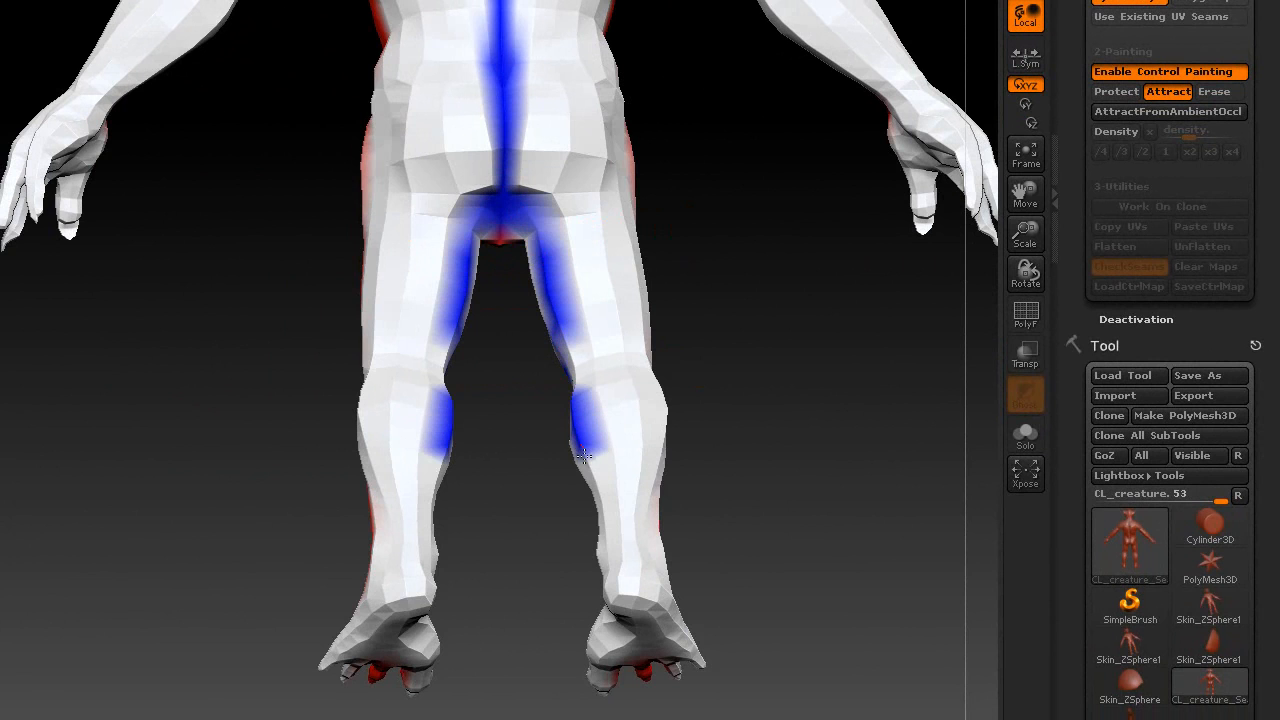
{"action": "left_click_drag", "start_coordinate": [730, 560], "coordinate": [578, 355]}
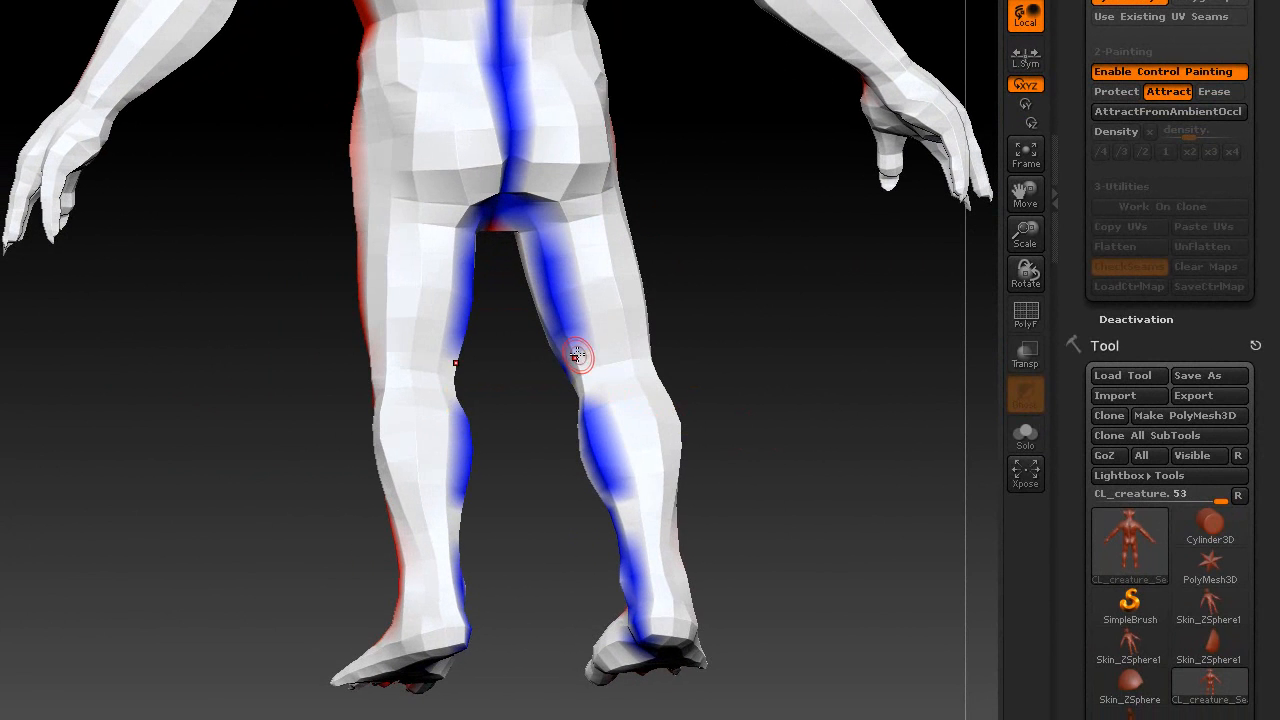
- Add attract strokes up the upper arms, around the neck and along the shoulders
{"action": "mouse_move", "coordinate": [754, 313]}
{"action": "left_mouse_down"}
{"action": "mouse_move", "coordinate": [690, 170]}
{"action": "mouse_move", "coordinate": [790, 198]}
{"action": "mouse_move", "coordinate": [855, 282]}
{"action": "left_mouse_up"}
{"action": "left_click_drag", "start_coordinate": [767, 381], "coordinate": [783, 361]}
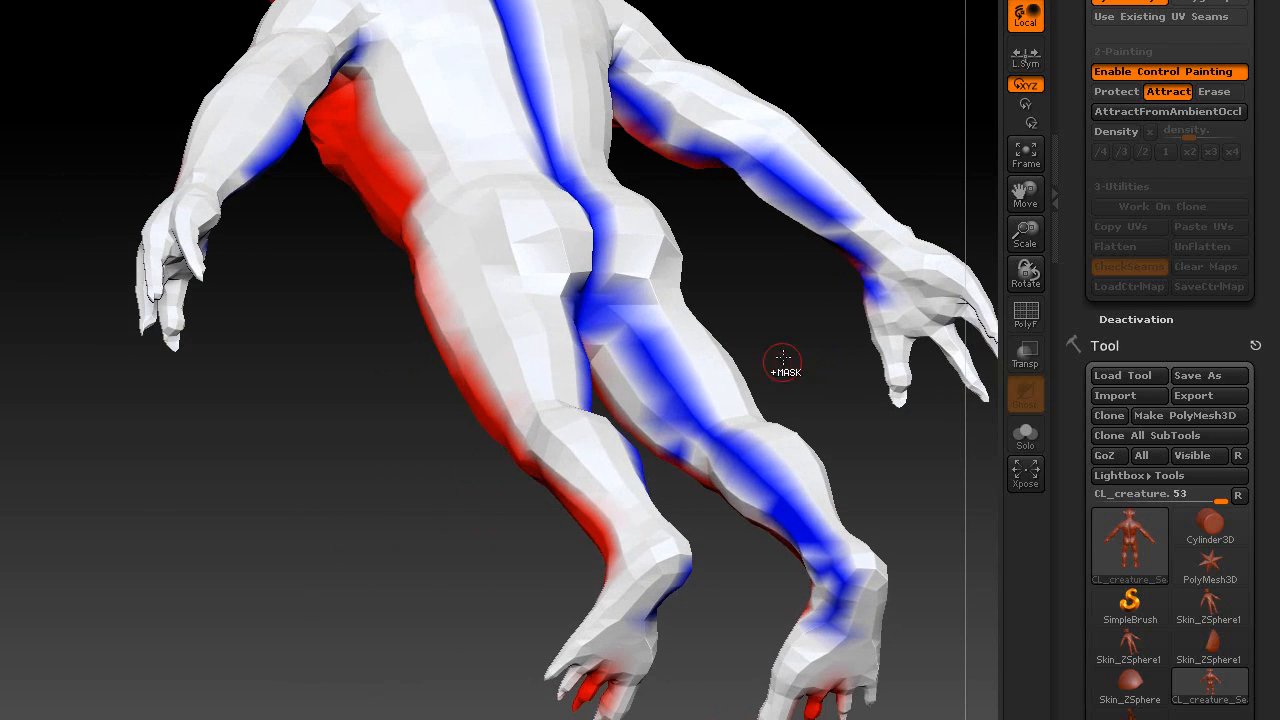
{"action": "key", "text": "ctrl+z"}
{"action": "mouse_move", "coordinate": [750, 240]}
{"action": "left_mouse_down"}
{"action": "mouse_move", "coordinate": [675, 160]}
{"action": "mouse_move", "coordinate": [765, 168]}
{"action": "mouse_move", "coordinate": [878, 286]}
{"action": "left_mouse_up"}
{"action": "left_click_drag", "start_coordinate": [708, 130], "coordinate": [612, 64]}
{"action": "mouse_move", "coordinate": [730, 111]}
{"action": "left_mouse_down"}
{"action": "mouse_move", "coordinate": [691, 91]}
{"action": "mouse_move", "coordinate": [700, 303]}
{"action": "left_mouse_up"}
{"action": "left_click_drag", "start_coordinate": [480, 294], "coordinate": [517, 300]}
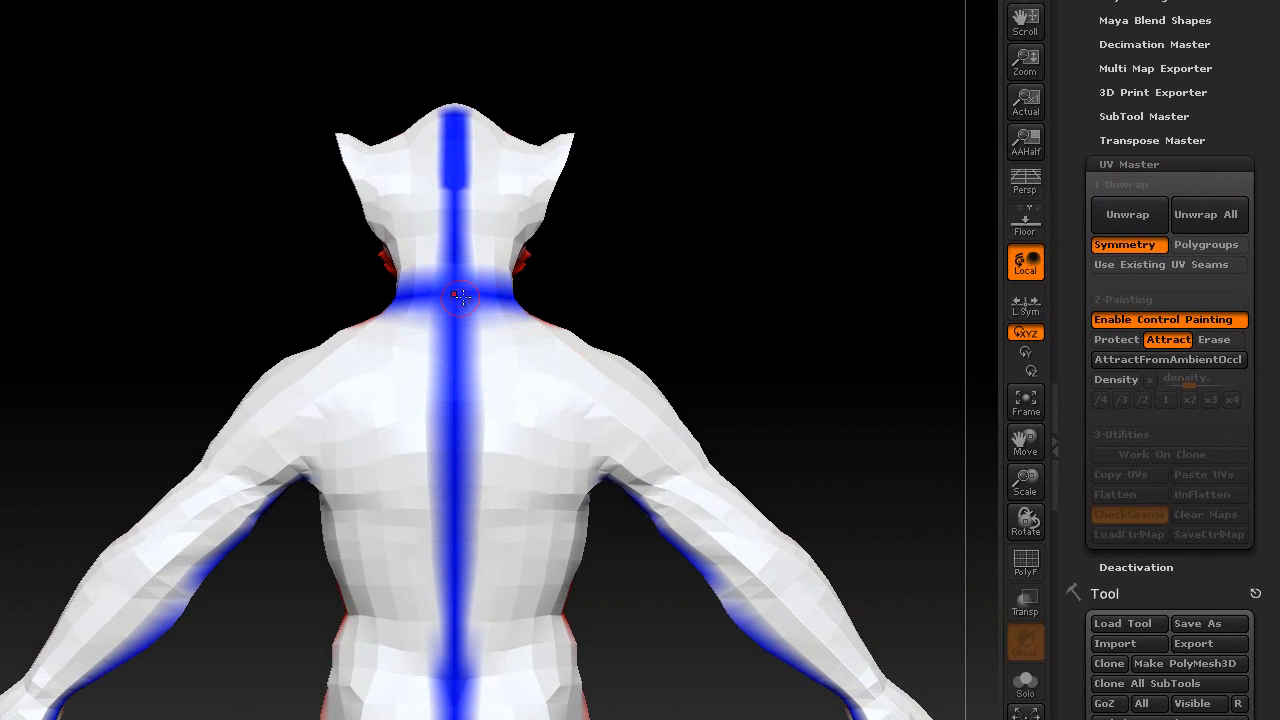
{"action": "mouse_move", "coordinate": [651, 266]}
{"action": "left_mouse_down"}
{"action": "mouse_move", "coordinate": [706, 254]}
{"action": "mouse_move", "coordinate": [657, 260]}
{"action": "mouse_move", "coordinate": [667, 310]}
{"action": "mouse_move", "coordinate": [590, 309]}
{"action": "left_mouse_up"}
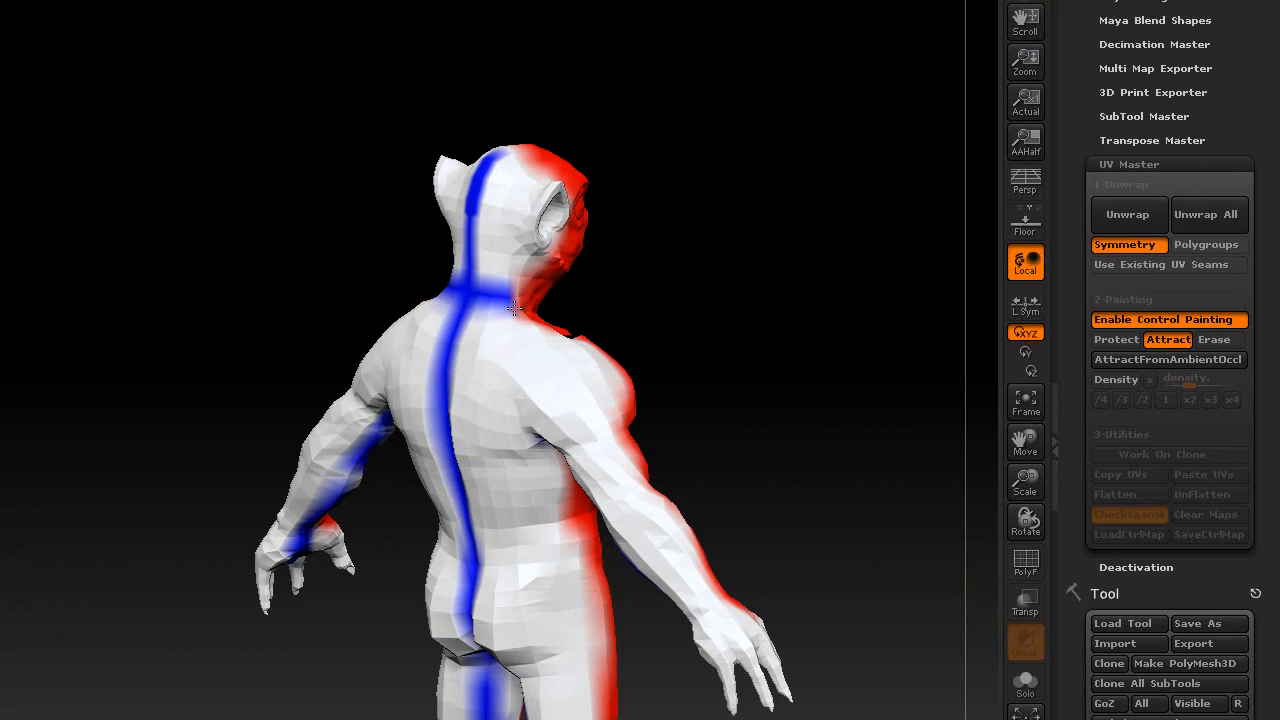
{"action": "left_click_drag", "start_coordinate": [513, 309], "coordinate": [557, 366]}
{"action": "left_click_drag", "start_coordinate": [646, 288], "coordinate": [722, 266]}
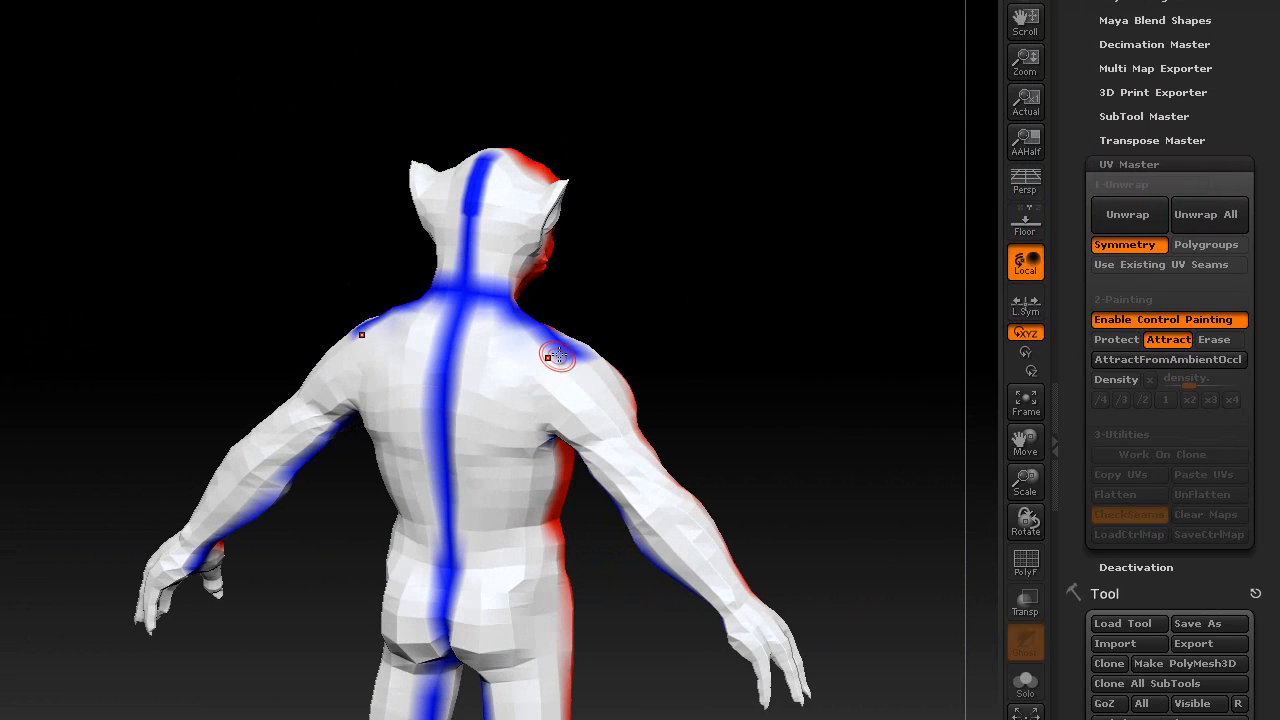
{"action": "left_click_drag", "start_coordinate": [558, 357], "coordinate": [552, 430]}
{"action": "mouse_move", "coordinate": [715, 342]}
{"action": "left_mouse_down"}
{"action": "mouse_move", "coordinate": [763, 294]}
{"action": "mouse_move", "coordinate": [671, 303]}
{"action": "mouse_move", "coordinate": [803, 343]}
{"action": "mouse_move", "coordinate": [666, 349]}
{"action": "mouse_move", "coordinate": [813, 326]}
{"action": "mouse_move", "coordinate": [723, 297]}
{"action": "mouse_move", "coordinate": [734, 314]}
{"action": "mouse_move", "coordinate": [753, 254]}
{"action": "left_mouse_up"}
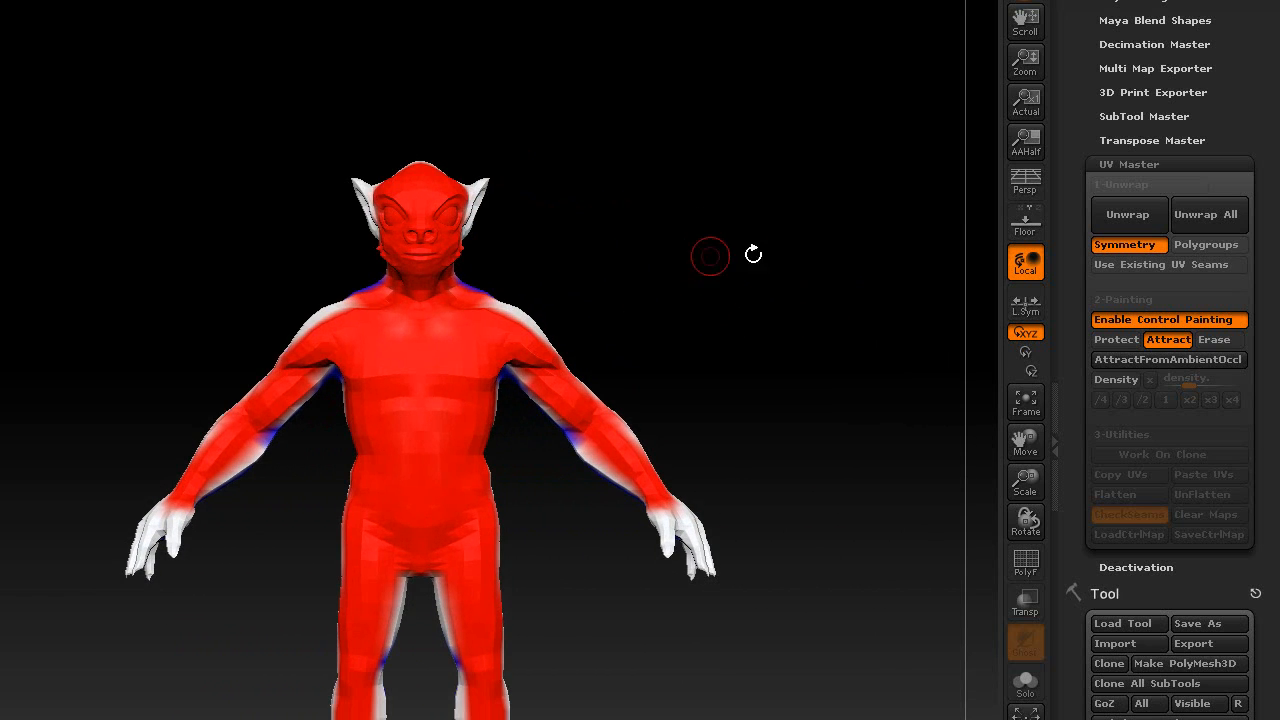
- Re-unwrap the clone using the painted guides and orbit to check the new seams
{"action": "left_click", "coordinate": [1136, 215]}
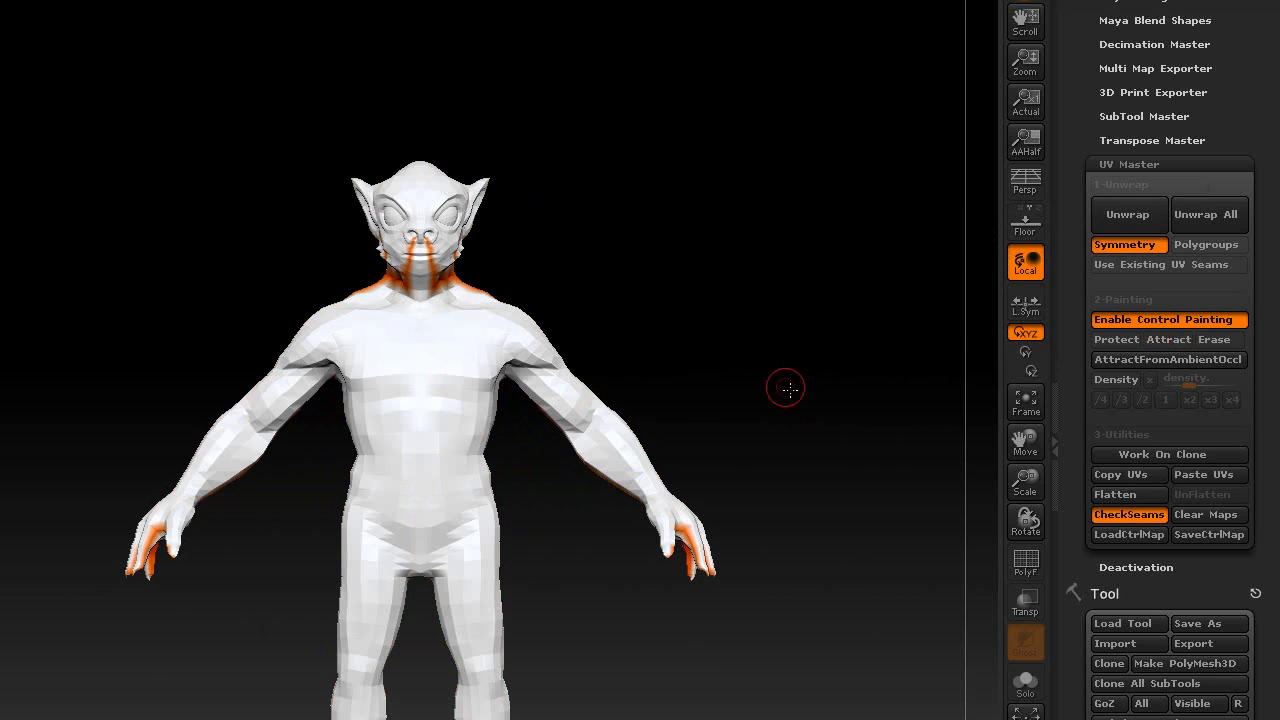
{"action": "left_click_drag", "start_coordinate": [786, 389], "coordinate": [501, 298]}
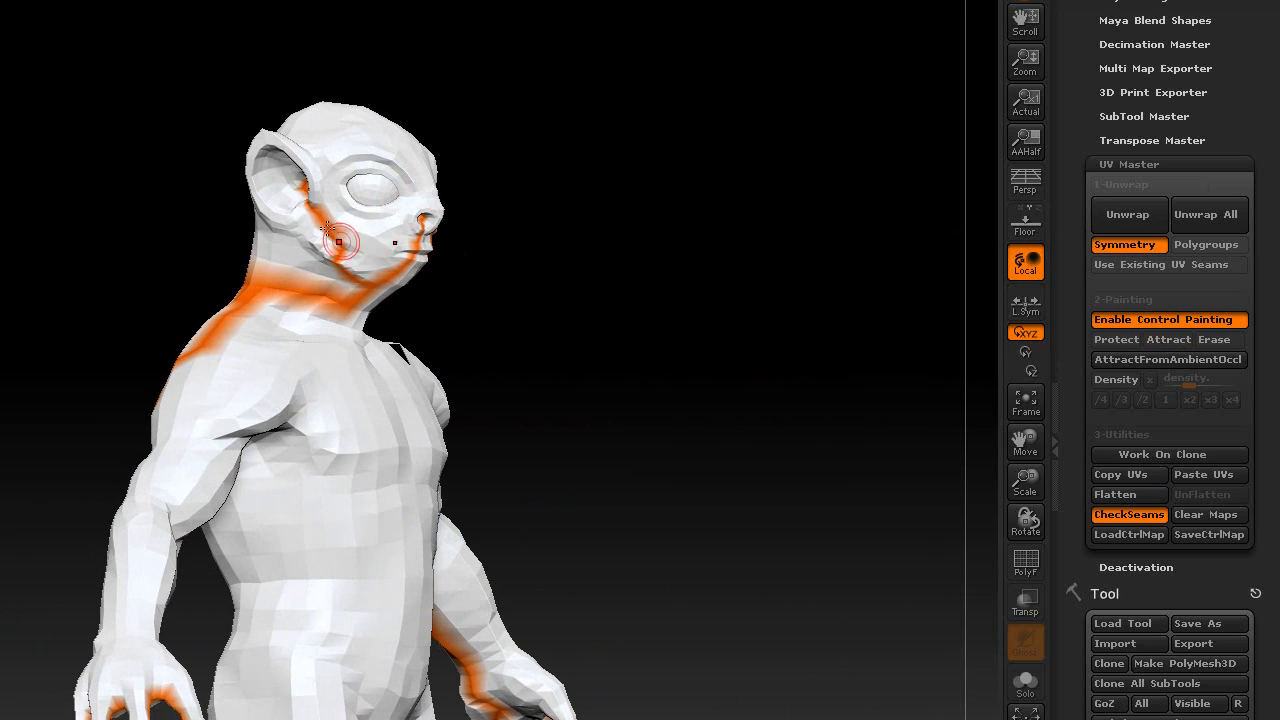
{"action": "left_click_drag", "start_coordinate": [762, 381], "coordinate": [752, 356], "text": "shift"}
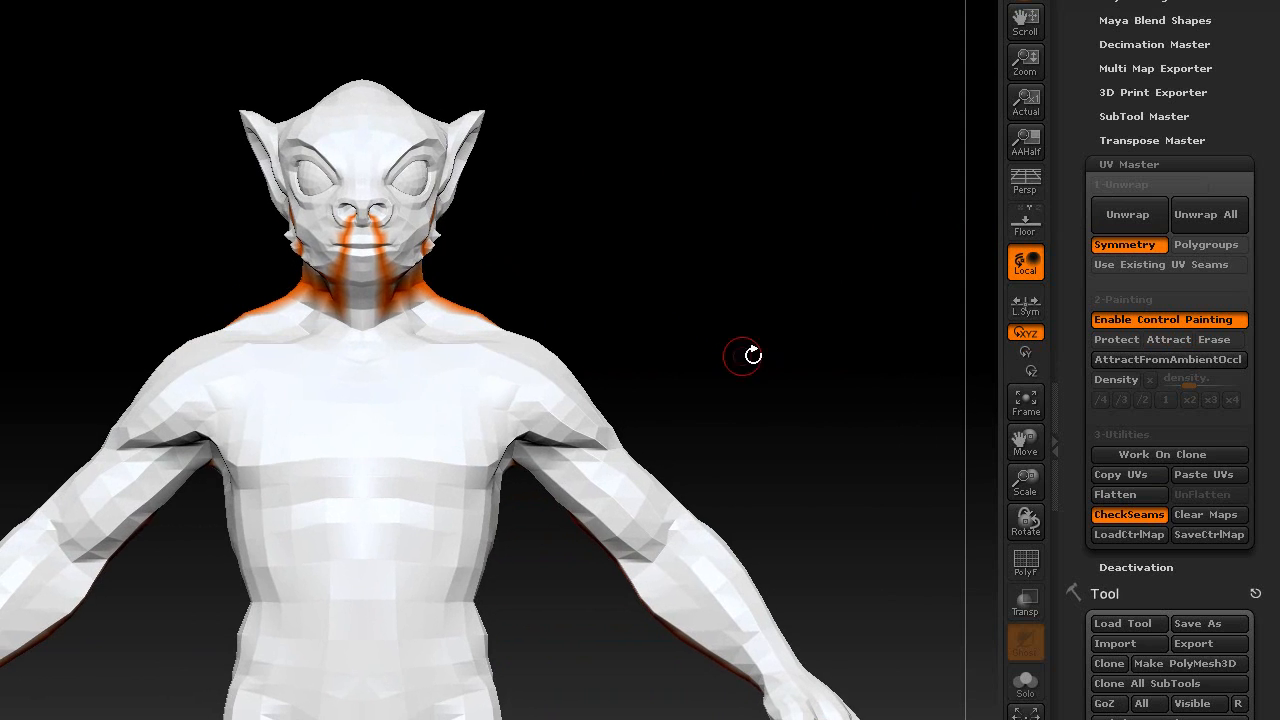
- Protect the areas behind the ear, beside the neck, and over the shoulder and arm, then unwrap again
{"action": "left_click", "coordinate": [1128, 341]}
{"action": "mouse_move", "coordinate": [726, 203]}
{"action": "left_mouse_down"}
{"action": "mouse_move", "coordinate": [746, 200]}
{"action": "mouse_move", "coordinate": [706, 206]}
{"action": "left_mouse_up"}
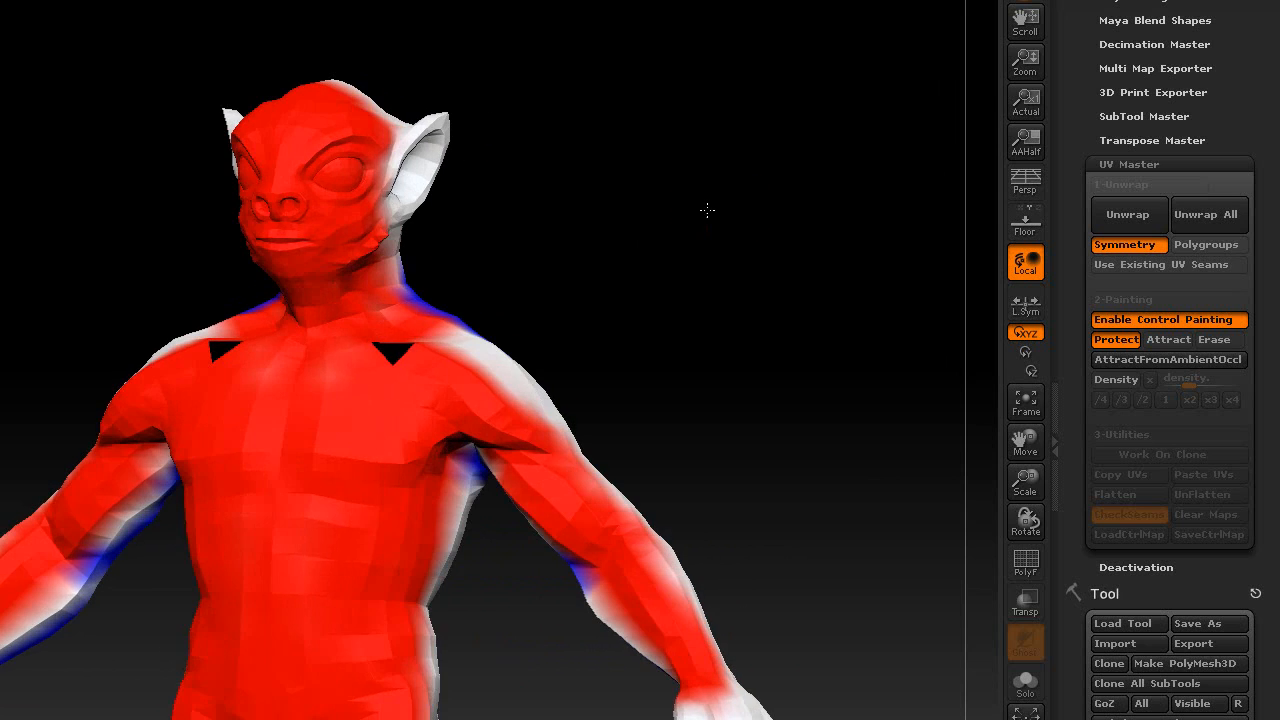
{"action": "left_click_drag", "start_coordinate": [544, 136], "coordinate": [488, 146]}
{"action": "mouse_move", "coordinate": [408, 232]}
{"action": "left_mouse_down"}
{"action": "mouse_move", "coordinate": [443, 146]}
{"action": "mouse_move", "coordinate": [413, 127]}
{"action": "mouse_move", "coordinate": [455, 260]}
{"action": "mouse_move", "coordinate": [435, 254]}
{"action": "left_mouse_up"}
{"action": "mouse_move", "coordinate": [618, 63]}
{"action": "left_mouse_down"}
{"action": "mouse_move", "coordinate": [555, 69]}
{"action": "mouse_move", "coordinate": [583, 80]}
{"action": "left_mouse_up"}
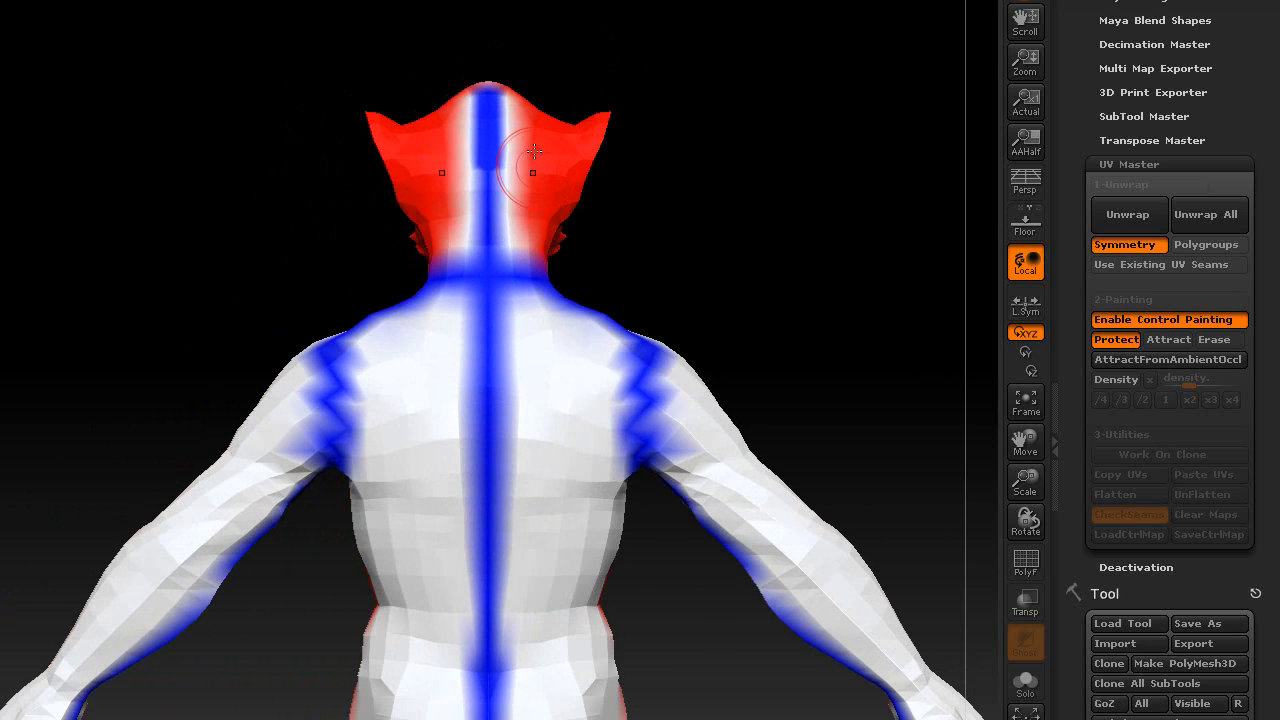
{"action": "left_click_drag", "start_coordinate": [511, 188], "coordinate": [516, 215]}
{"action": "mouse_move", "coordinate": [604, 62]}
{"action": "left_mouse_down", "text": "alt"}
{"action": "mouse_move", "coordinate": [575, 53]}
{"action": "mouse_move", "coordinate": [654, 123]}
{"action": "mouse_move", "coordinate": [811, 343]}
{"action": "mouse_move", "coordinate": [843, 263]}
{"action": "mouse_move", "coordinate": [715, 251]}
{"action": "mouse_move", "coordinate": [736, 252]}
{"action": "left_mouse_up", "text": "alt"}
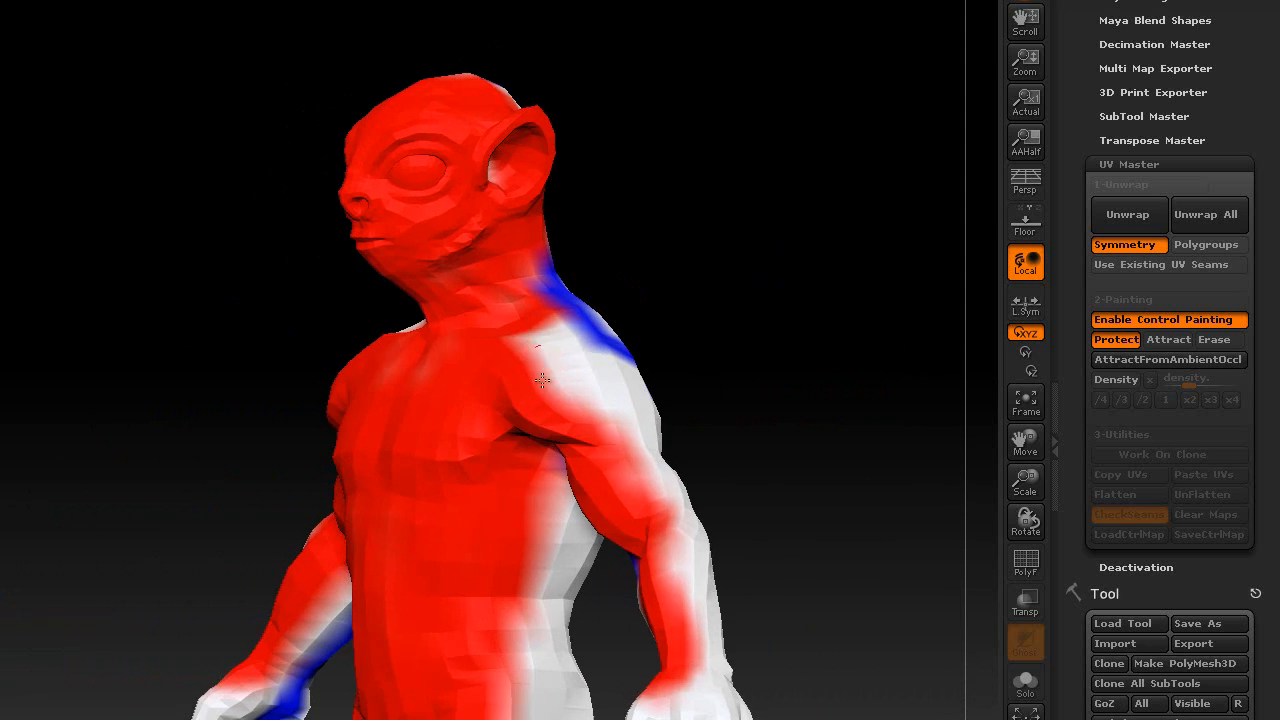
{"action": "mouse_move", "coordinate": [544, 378]}
{"action": "left_mouse_down"}
{"action": "mouse_move", "coordinate": [591, 397]}
{"action": "mouse_move", "coordinate": [656, 564]}
{"action": "mouse_move", "coordinate": [668, 508]}
{"action": "left_mouse_up"}
{"action": "mouse_move", "coordinate": [752, 408]}
{"action": "left_mouse_down"}
{"action": "mouse_move", "coordinate": [797, 403]}
{"action": "mouse_move", "coordinate": [794, 415]}
{"action": "left_mouse_up"}
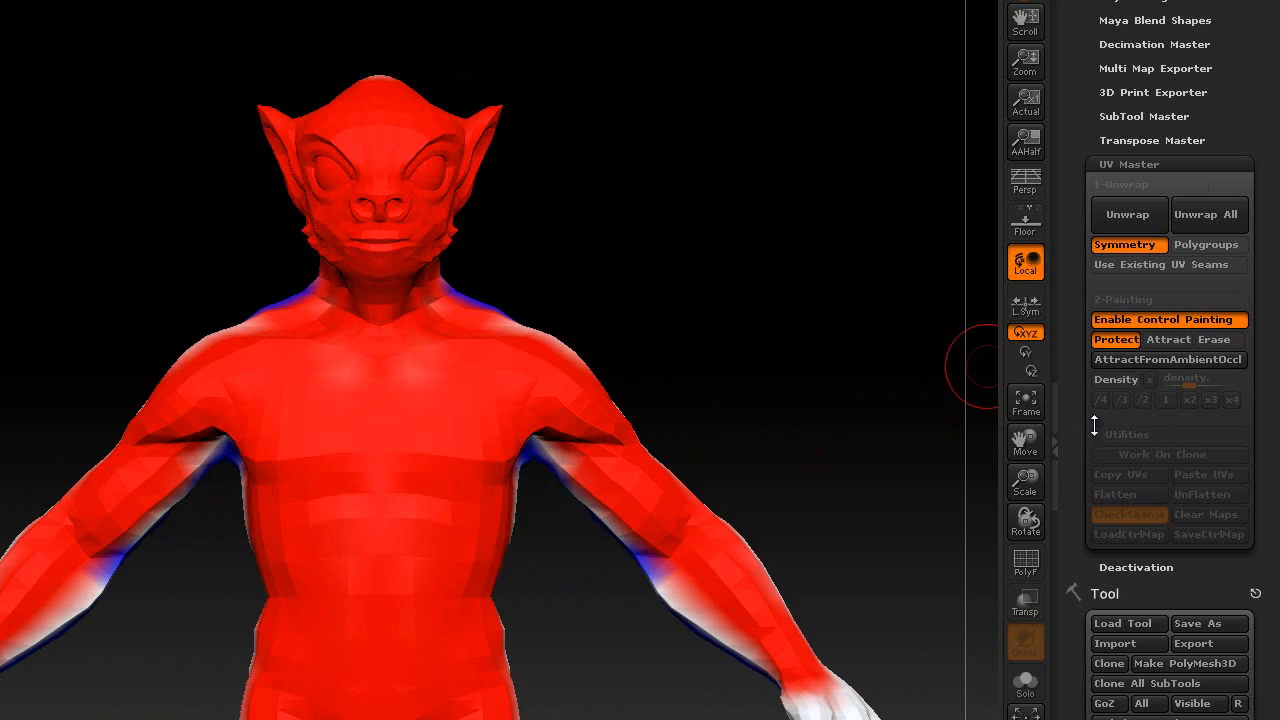
{"action": "left_click", "coordinate": [1126, 218]}
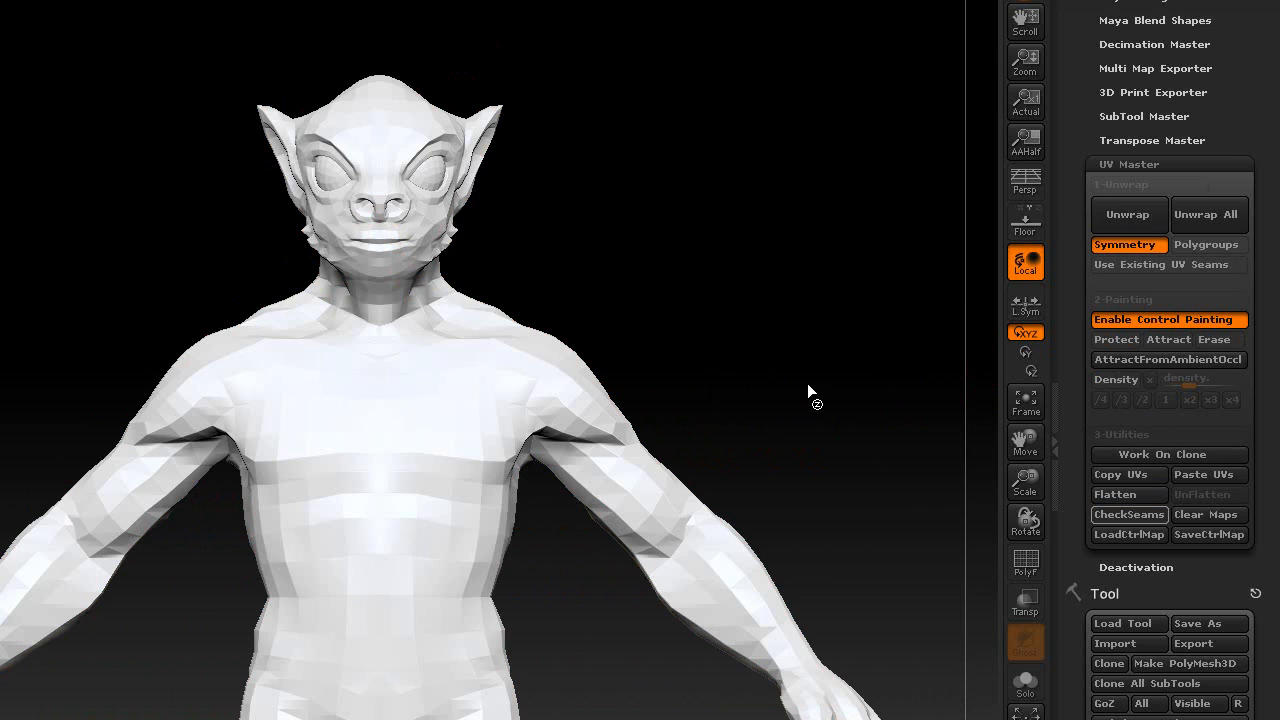
- Orbit around the side of the head and face to check the new seam placement
{"action": "left_click_drag", "start_coordinate": [832, 406], "coordinate": [690, 361]}
{"action": "left_click_drag", "start_coordinate": [615, 220], "coordinate": [854, 249]}
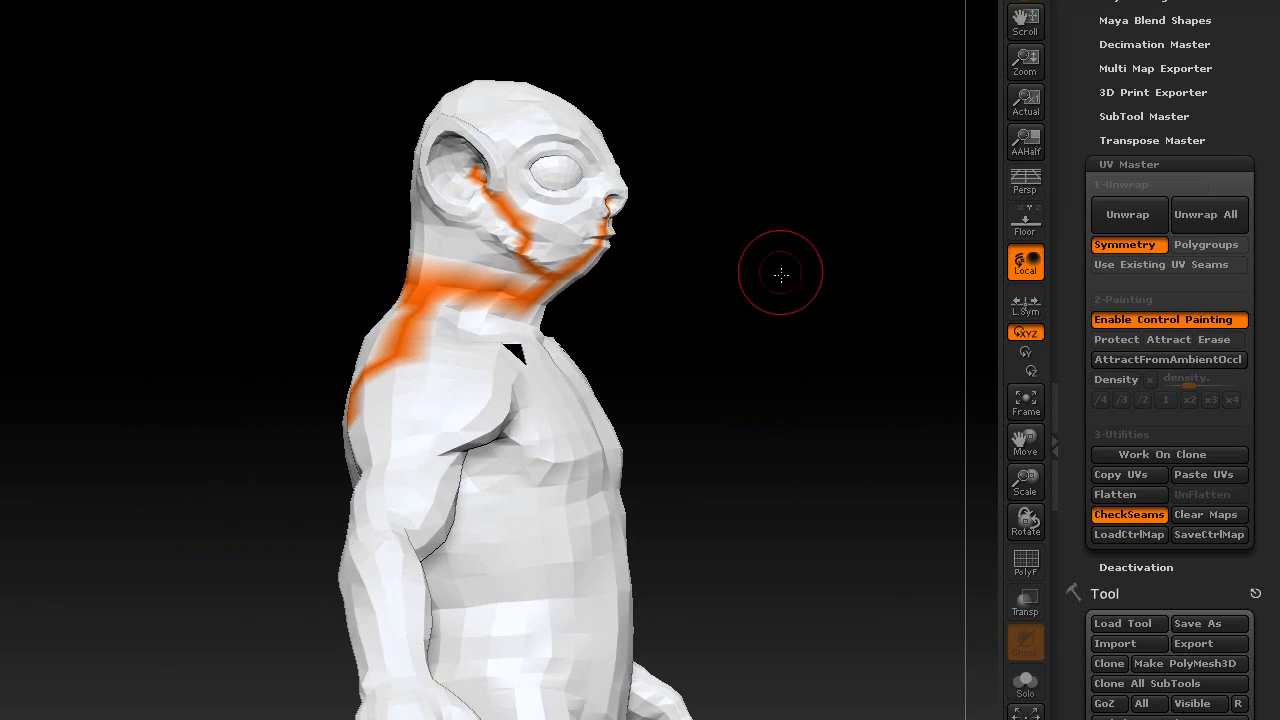
{"action": "left_click_drag", "start_coordinate": [780, 274], "coordinate": [720, 264]}
{"action": "left_click_drag", "start_coordinate": [743, 271], "coordinate": [731, 298]}
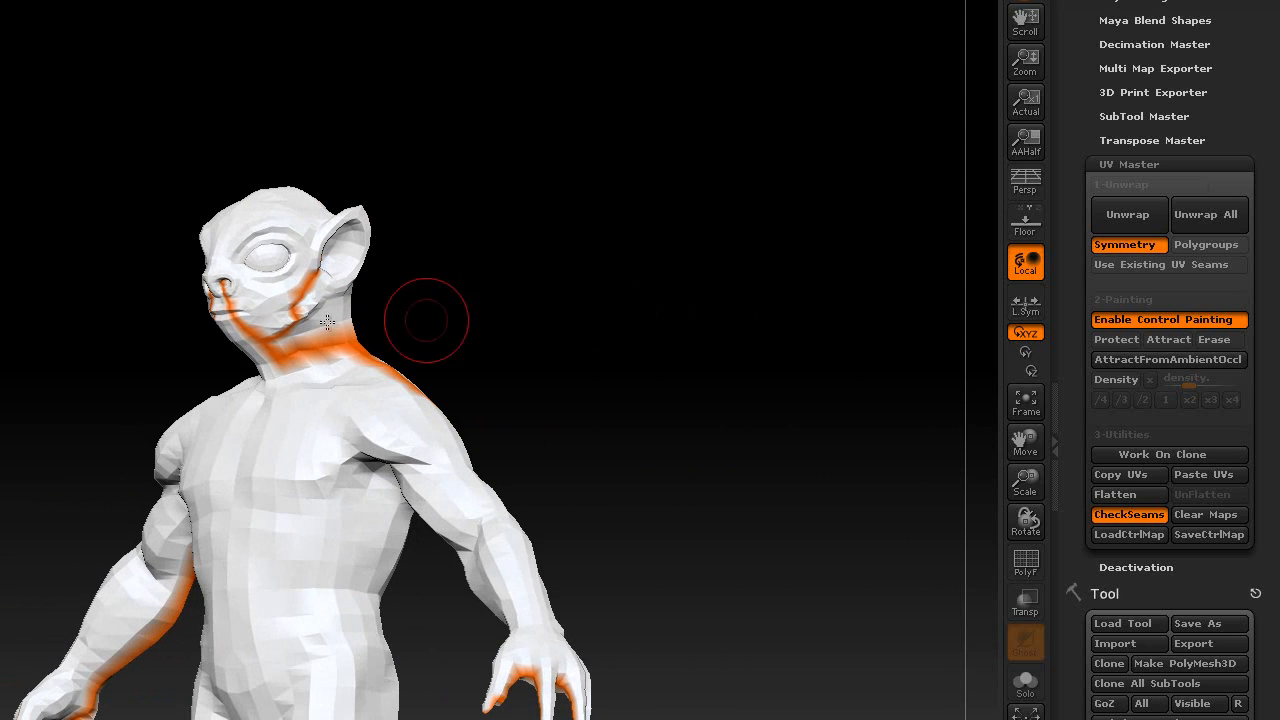
{"action": "left_click_drag", "start_coordinate": [555, 292], "coordinate": [671, 439]}
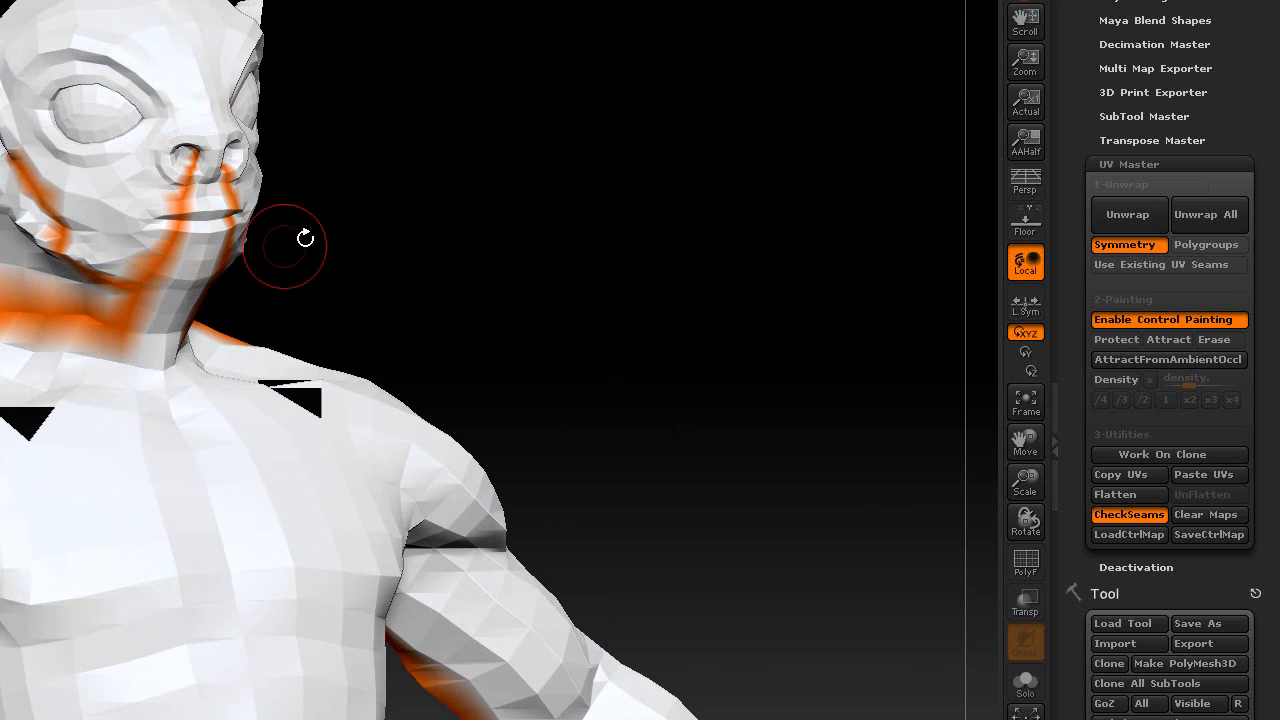
{"action": "left_click_drag", "start_coordinate": [603, 225], "coordinate": [540, 260], "text": "alt"}
- Turn to an upright back view and review the seams down the spine, shoulders and limbs
{"action": "left_click_drag", "start_coordinate": [627, 307], "coordinate": [277, 241], "text": "alt"}
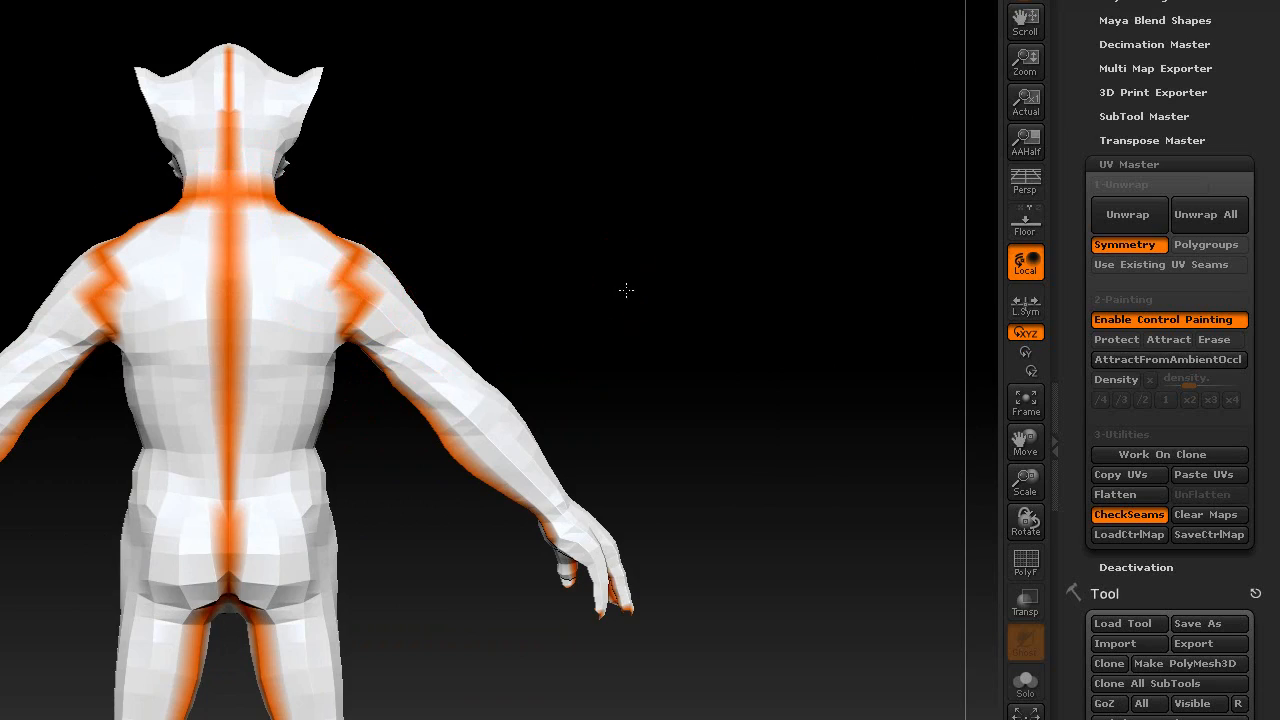
{"action": "left_click_drag", "start_coordinate": [626, 290], "coordinate": [721, 195], "text": "alt"}
{"action": "left_click_drag", "start_coordinate": [549, 549], "coordinate": [582, 610], "text": "alt"}
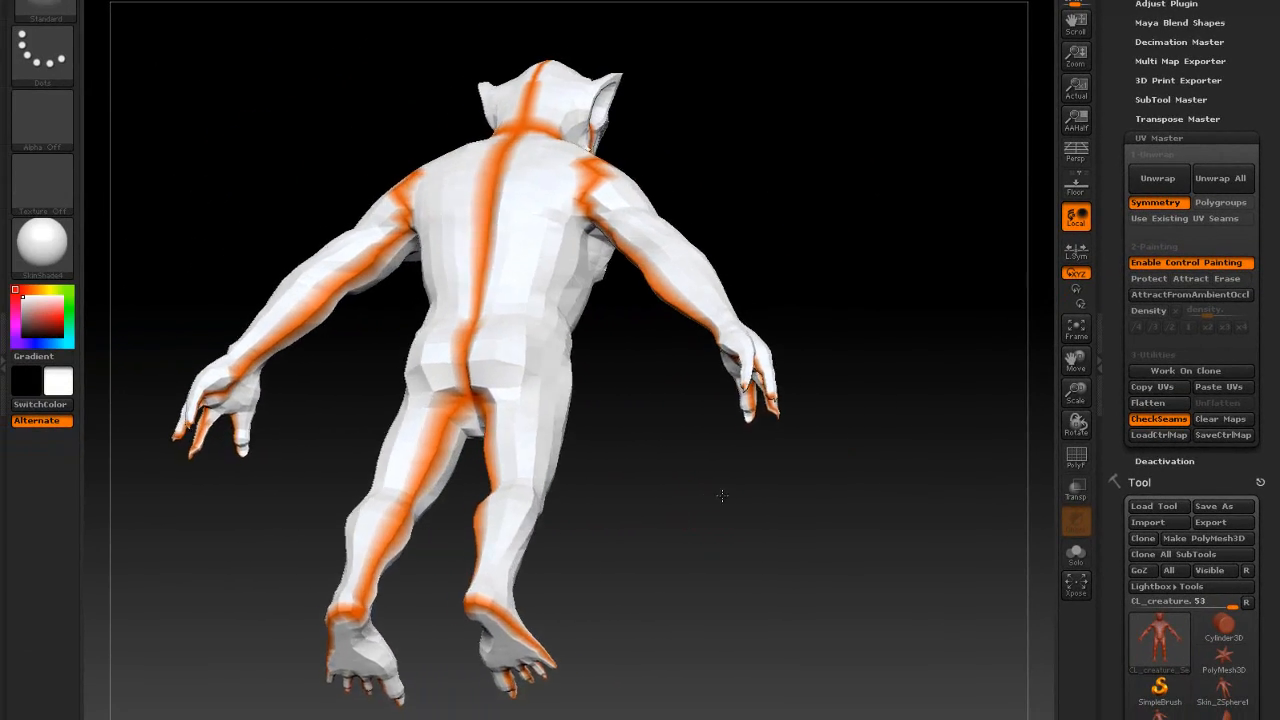
{"action": "left_click_drag", "start_coordinate": [722, 495], "coordinate": [746, 530]}
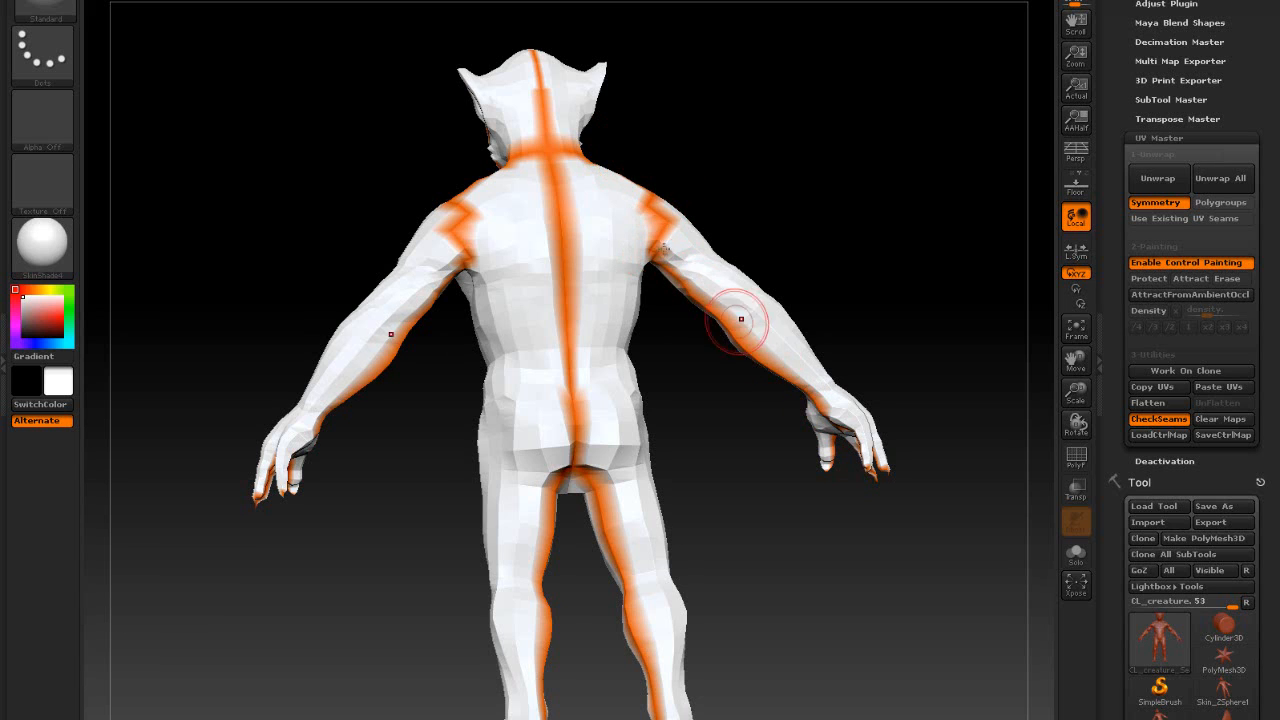
{"action": "mouse_move", "coordinate": [747, 162]}
{"action": "left_mouse_down"}
{"action": "mouse_move", "coordinate": [749, 240]}
{"action": "mouse_move", "coordinate": [766, 246]}
{"action": "left_mouse_up"}
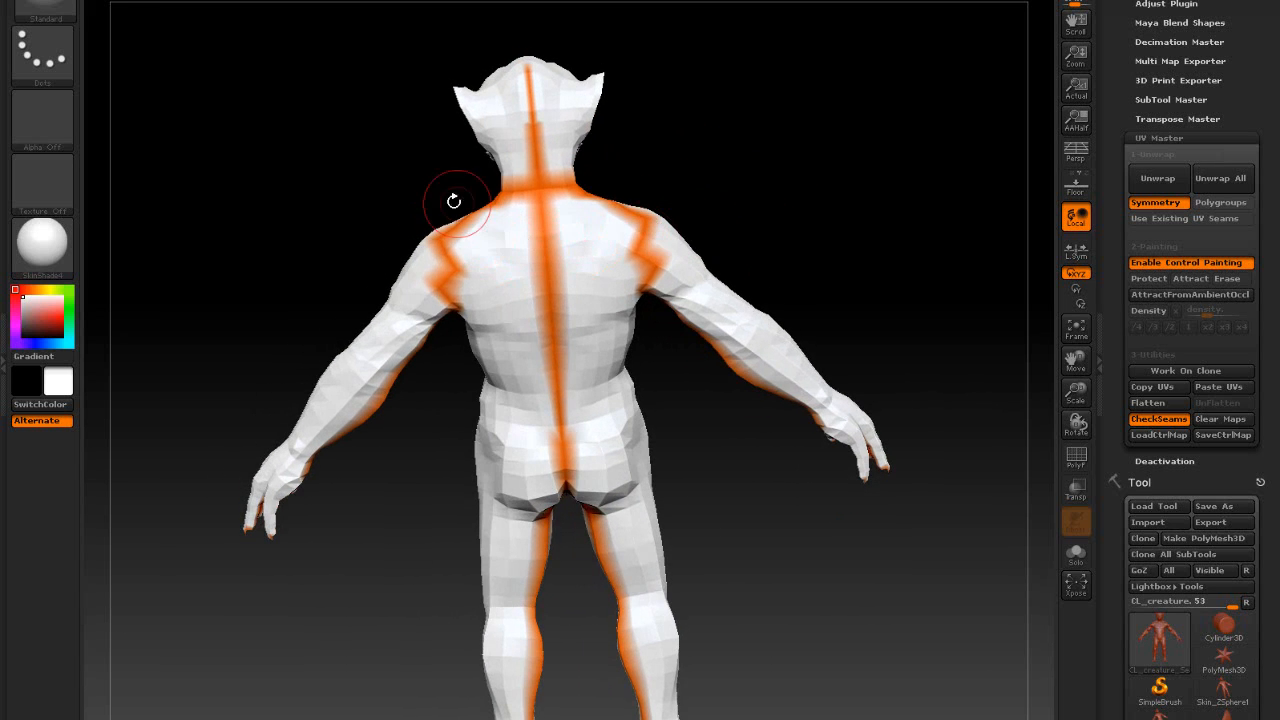
{"action": "left_click_drag", "start_coordinate": [387, 500], "coordinate": [366, 486]}
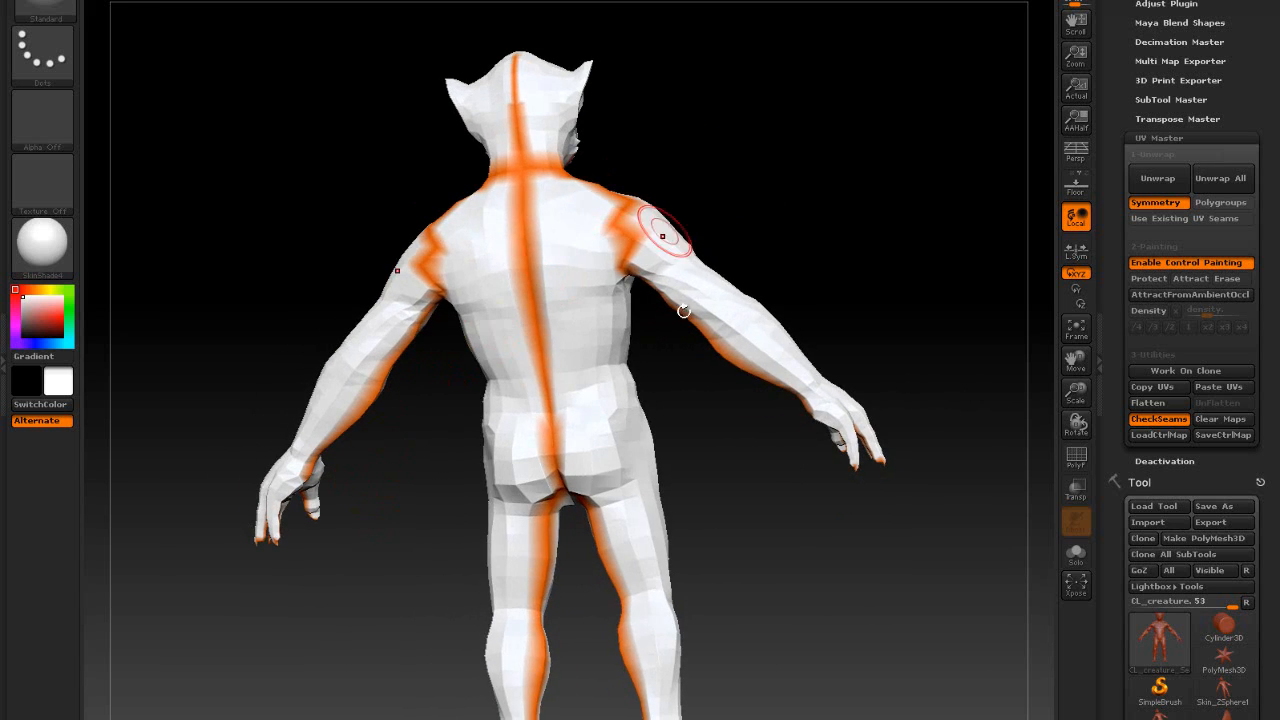
{"action": "left_click_drag", "start_coordinate": [746, 533], "coordinate": [763, 522]}
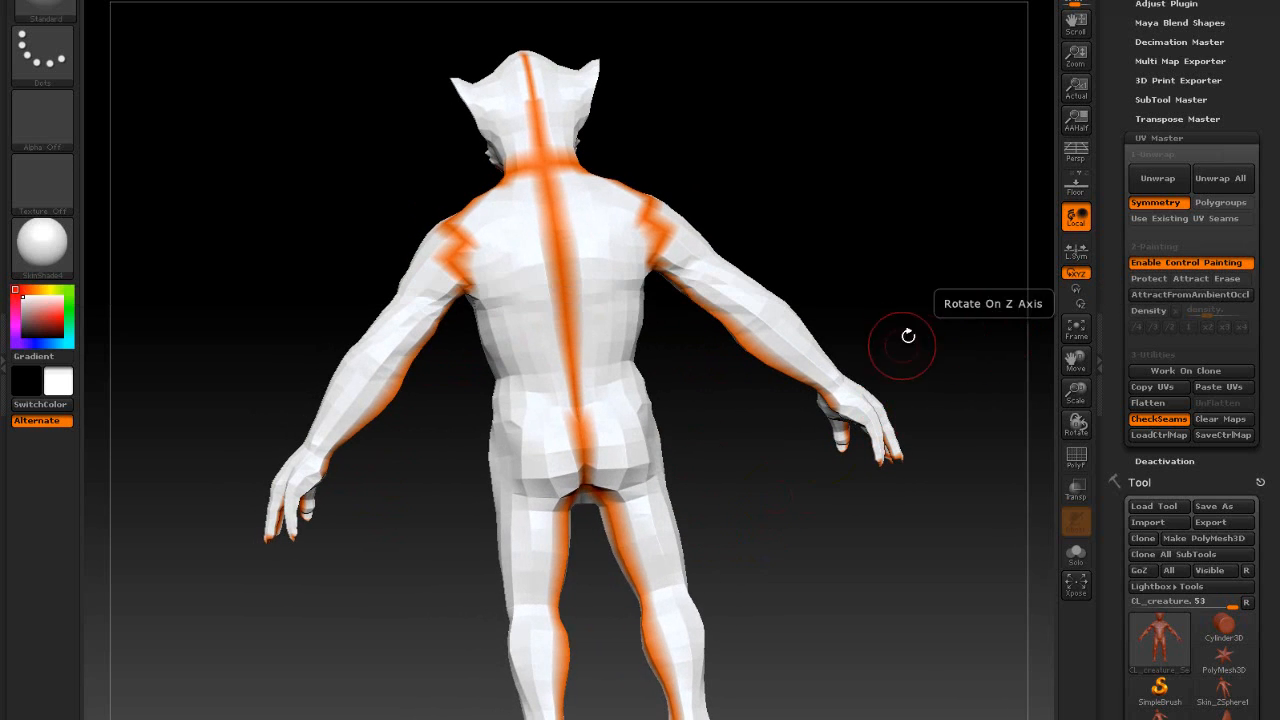
{"action": "left_click_drag", "start_coordinate": [933, 343], "coordinate": [880, 377], "text": "alt"}
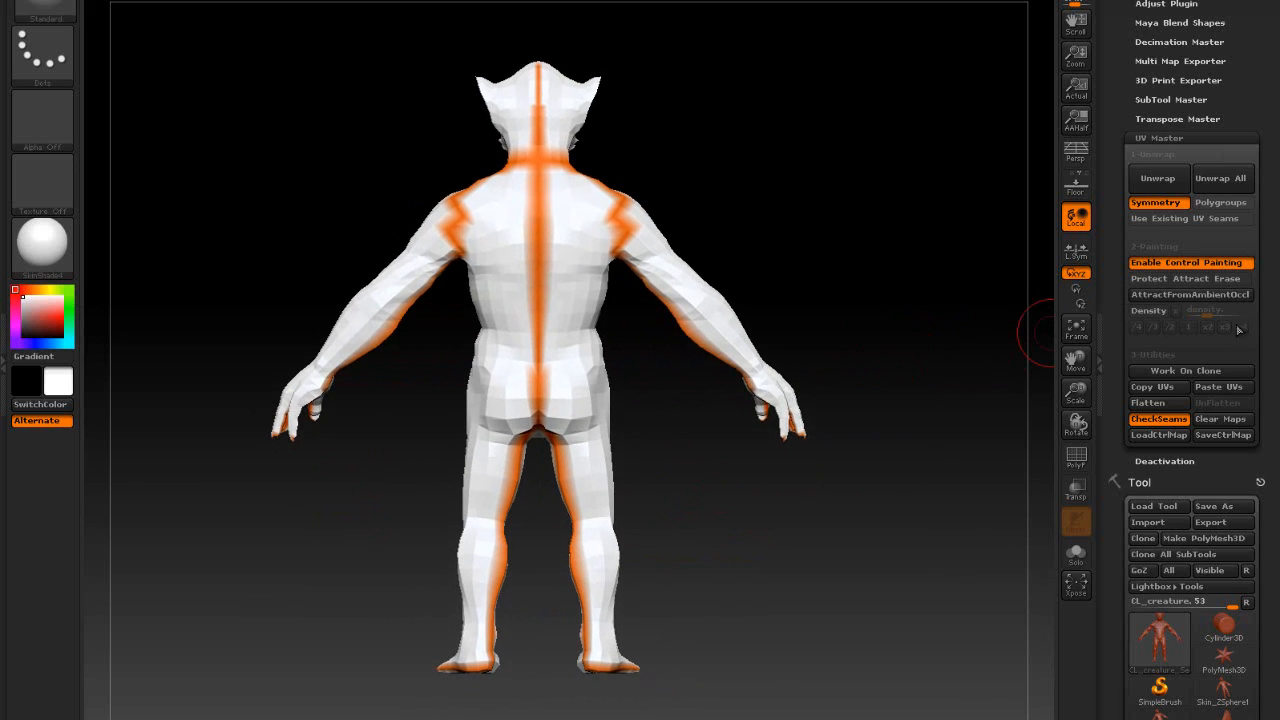
- Preview the creature's UVs flat in UV Master, restore them, copy the UVs, and open the tool picker
{"action": "left_click", "coordinate": [1150, 402]}
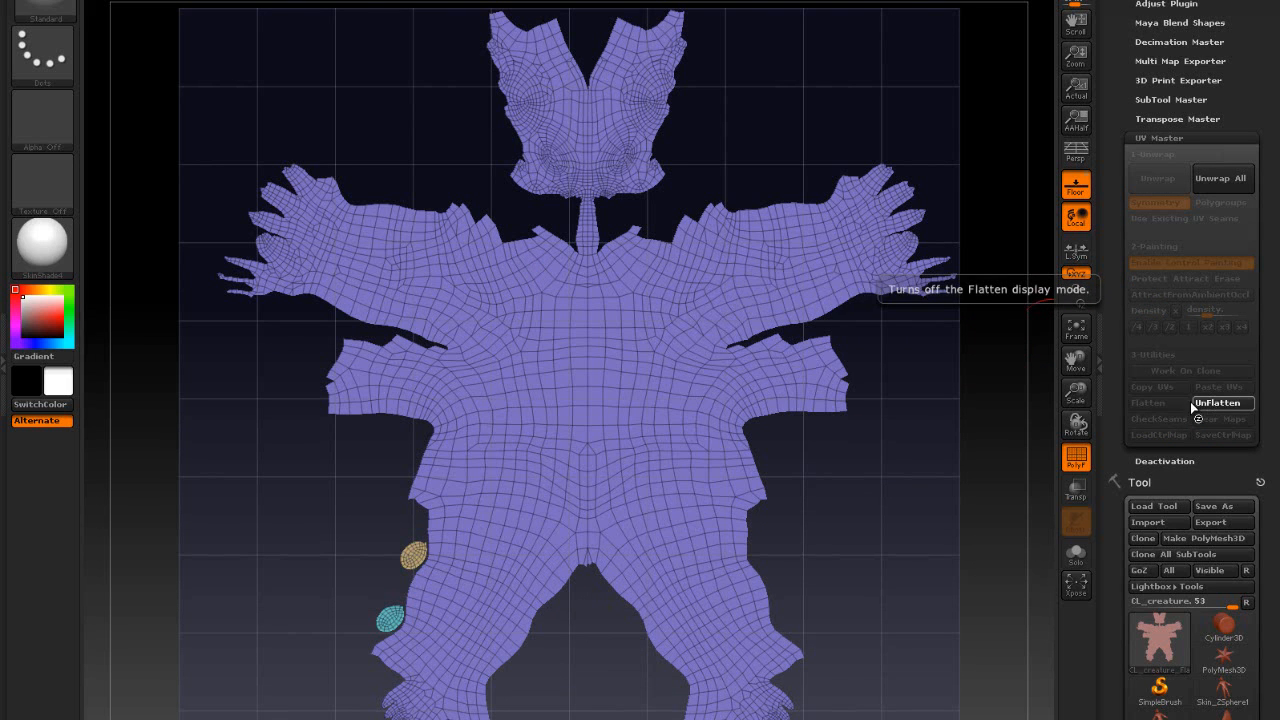
{"action": "left_click", "coordinate": [1195, 402]}
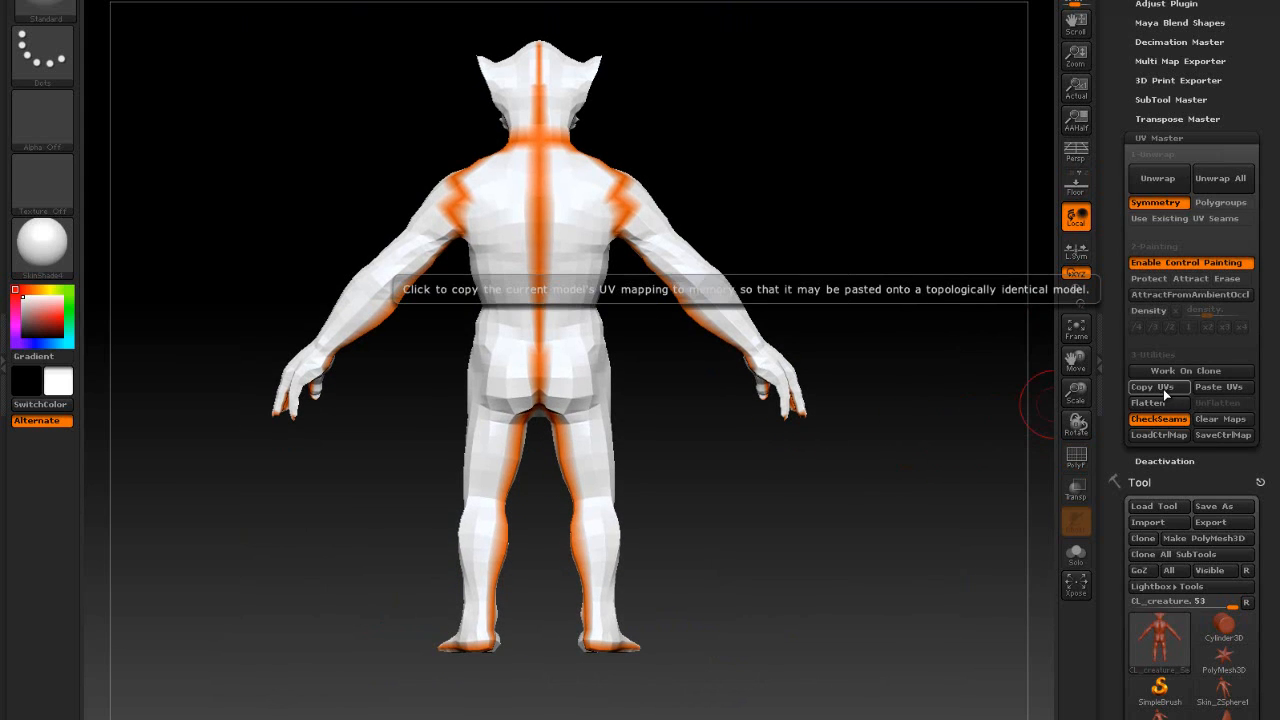
{"action": "left_click", "coordinate": [1165, 390]}
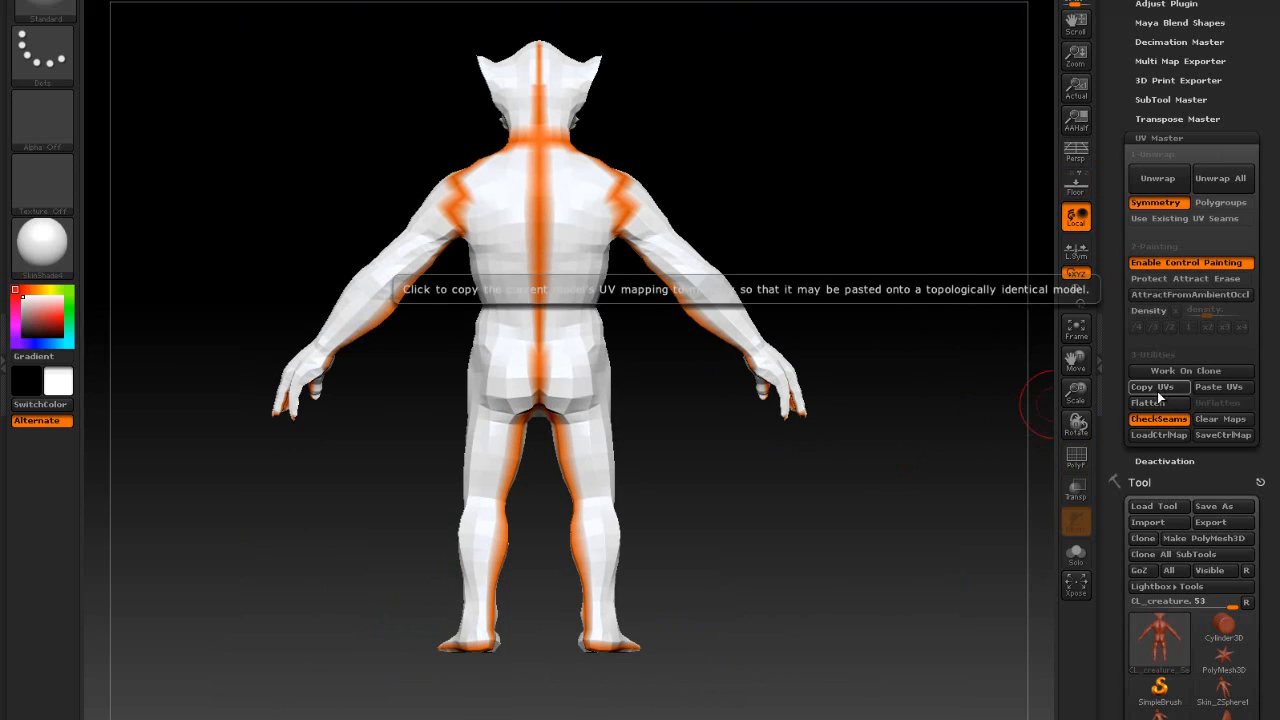
{"action": "left_click_drag", "start_coordinate": [1117, 398], "coordinate": [1136, 266]}
{"action": "left_click", "coordinate": [1160, 218]}
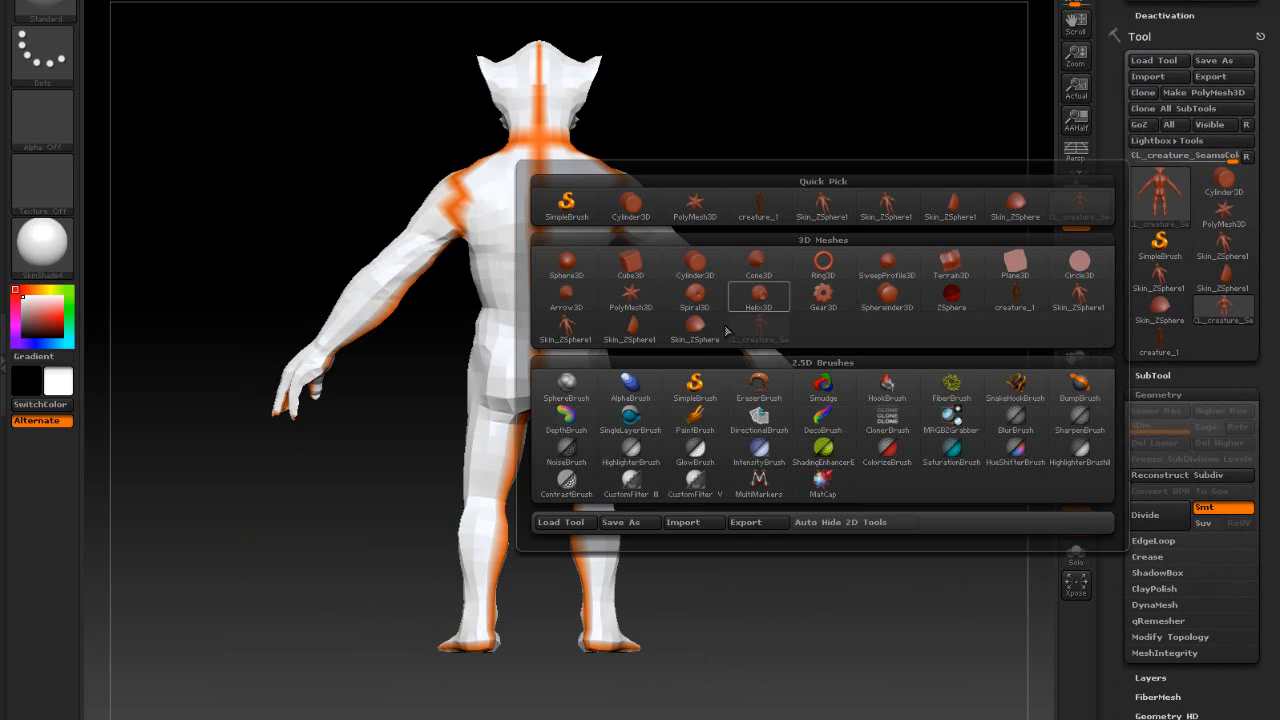
- Load the textured creature_1 model from the tool picker and turn it to a front view
{"action": "left_click", "coordinate": [697, 335]}
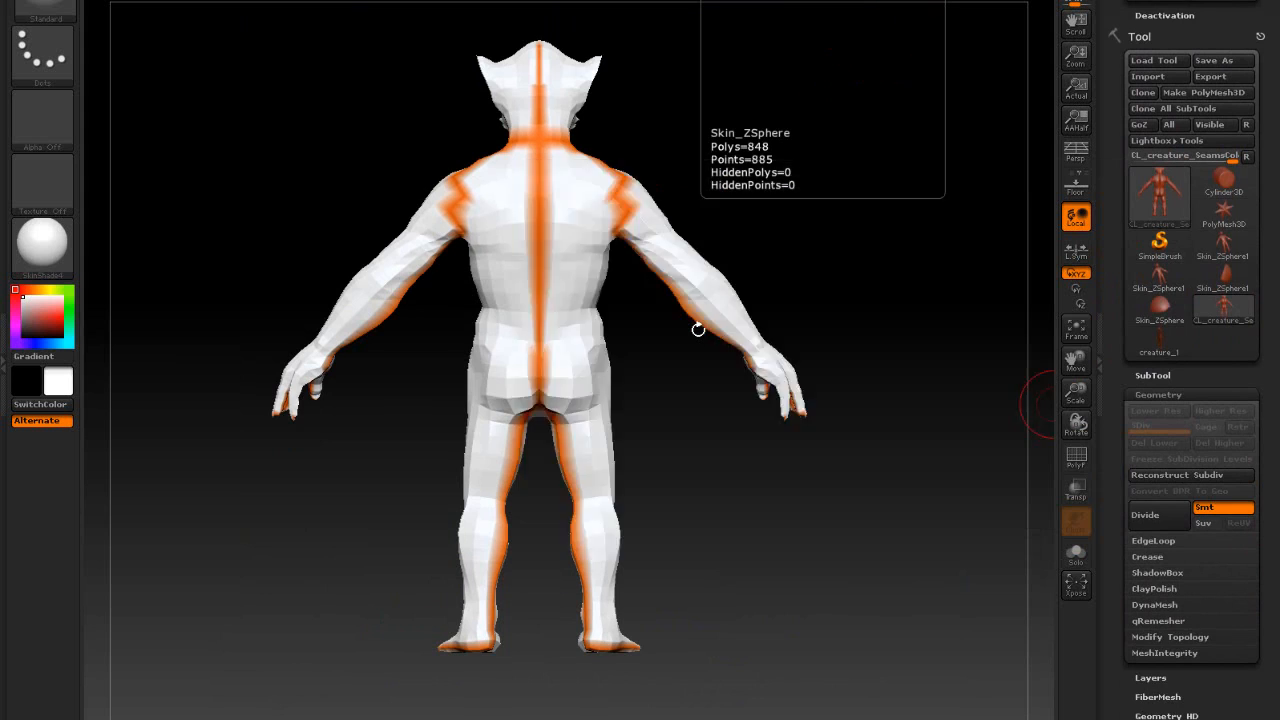
{"action": "left_click", "coordinate": [1160, 199]}
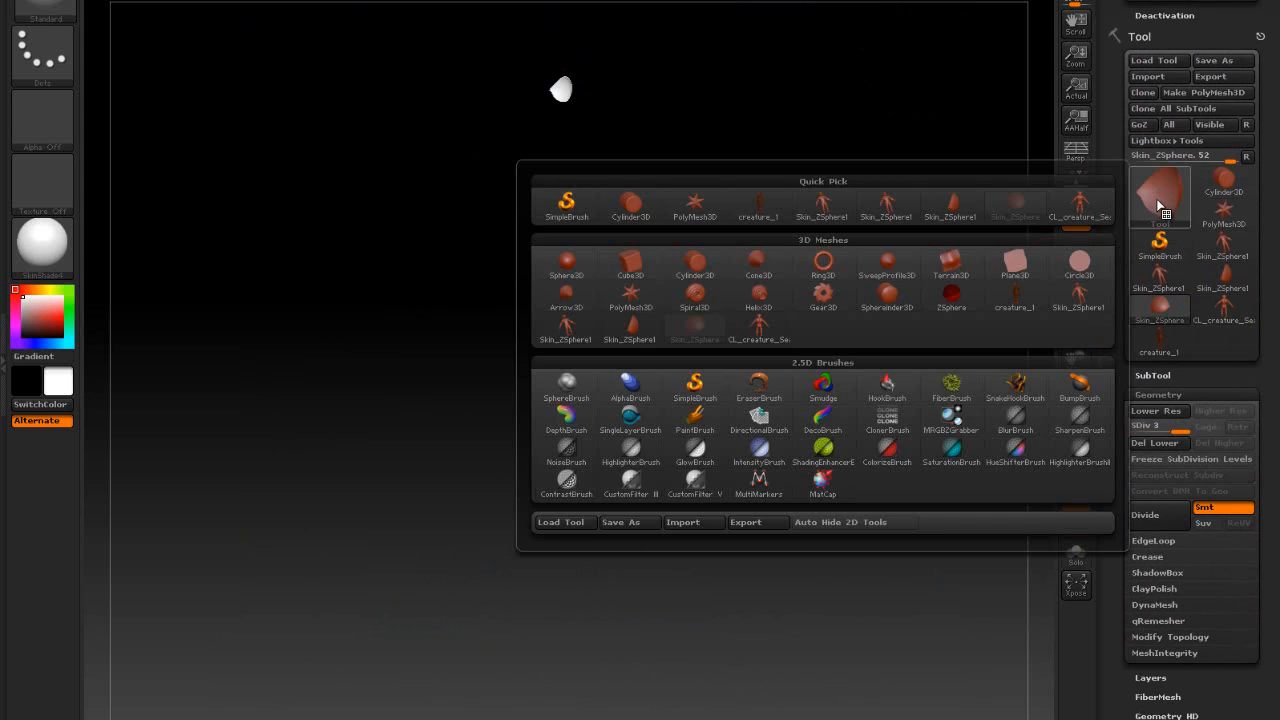
{"action": "left_click", "coordinate": [1016, 297]}
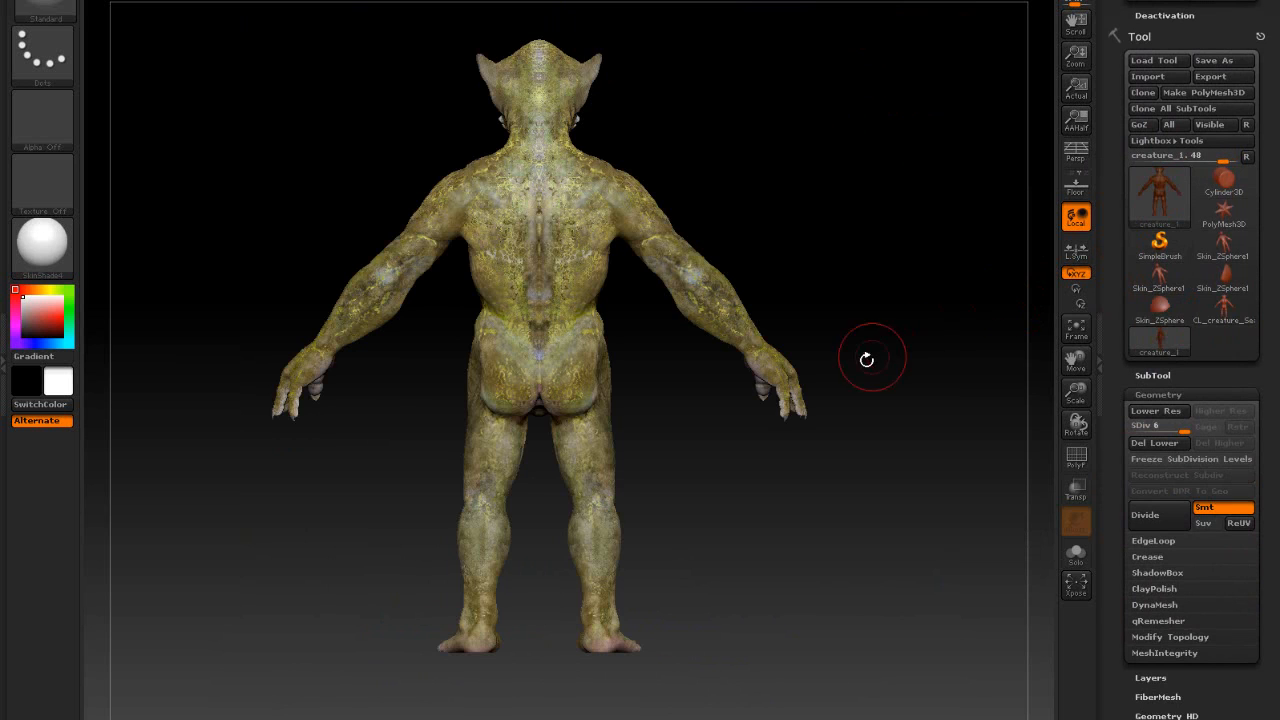
{"action": "left_click_drag", "start_coordinate": [867, 360], "coordinate": [742, 371]}
{"action": "left_click_drag", "start_coordinate": [893, 310], "coordinate": [841, 351], "text": "alt"}
{"action": "left_click_drag", "start_coordinate": [800, 522], "coordinate": [787, 563]}
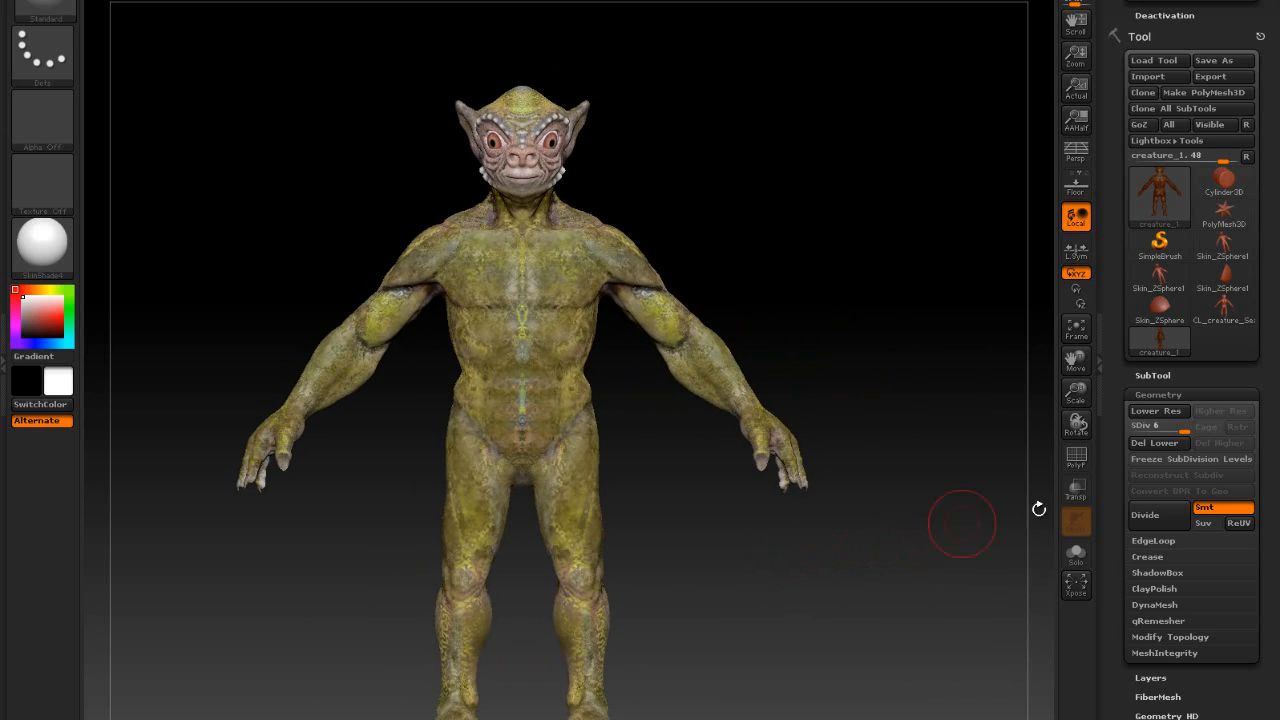
{"action": "left_click_drag", "start_coordinate": [1123, 298], "coordinate": [1131, 477]}
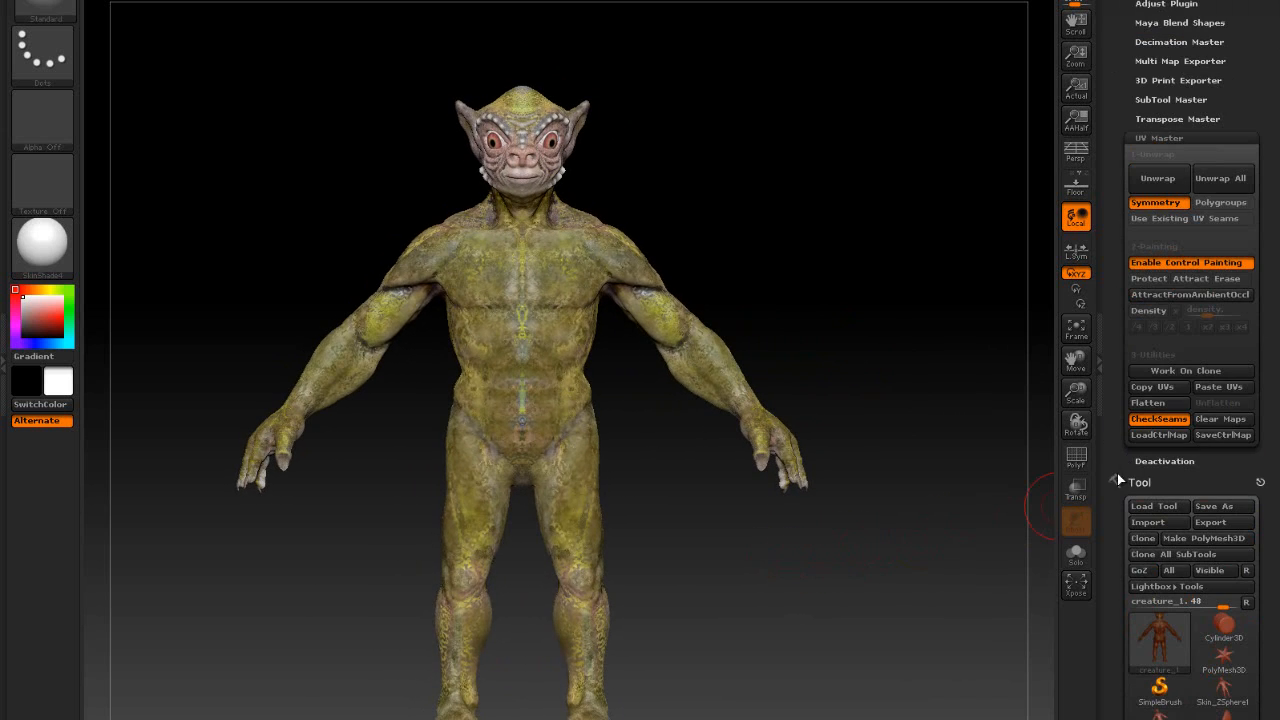
- Paste the copied UVs onto creature_1 and orbit the model to check it
{"action": "left_click", "coordinate": [1213, 388]}
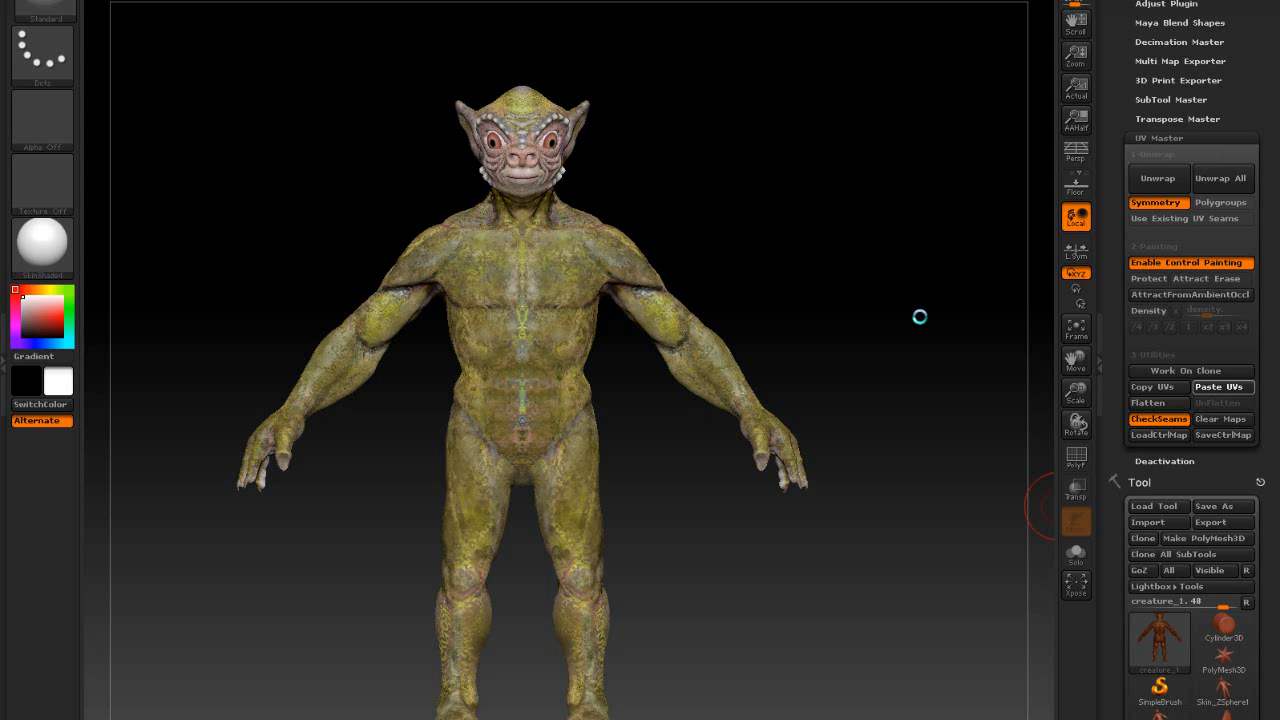
{"action": "left_click_drag", "start_coordinate": [888, 331], "coordinate": [871, 374]}
{"action": "left_click_drag", "start_coordinate": [1111, 371], "coordinate": [1120, 256]}
{"action": "left_click_drag", "start_coordinate": [1110, 360], "coordinate": [1111, 290]}
{"action": "left_click_drag", "start_coordinate": [811, 420], "coordinate": [820, 480]}
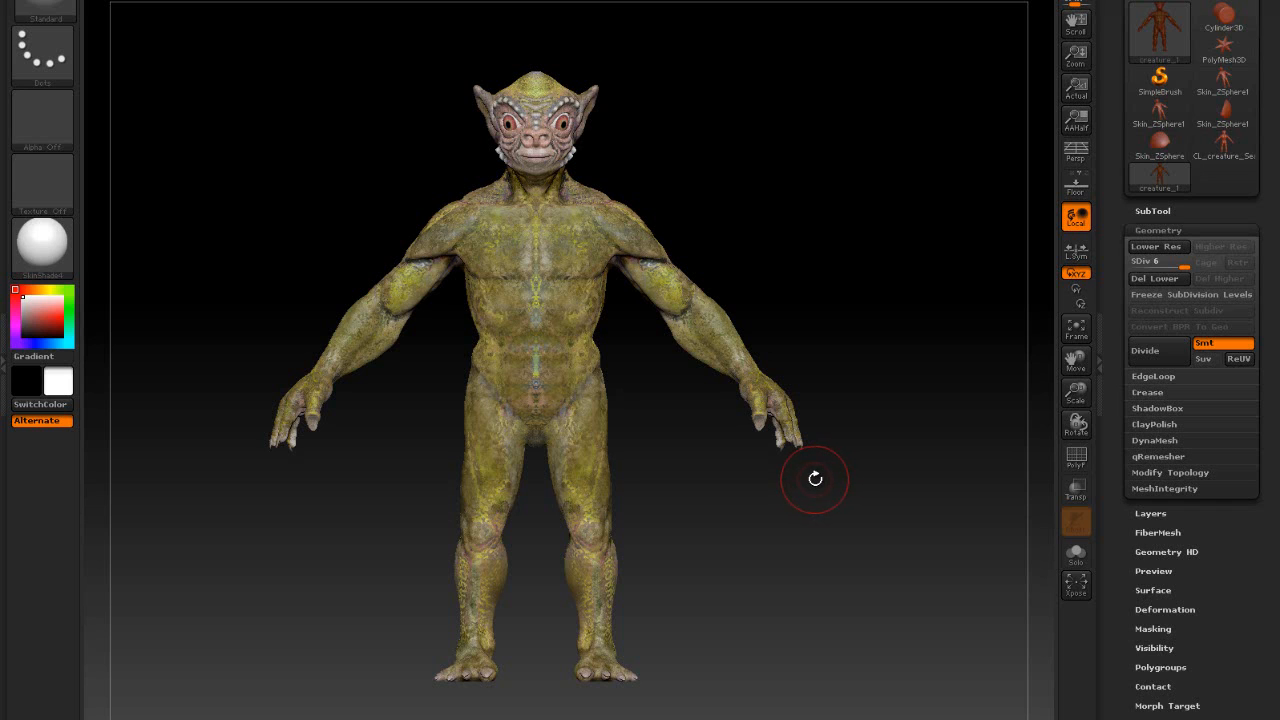
- In Tool > Texture Map, use New From Polypaint to bake a 2048×2048 creature_1 texture
{"action": "left_click_drag", "start_coordinate": [1116, 549], "coordinate": [1120, 446]}
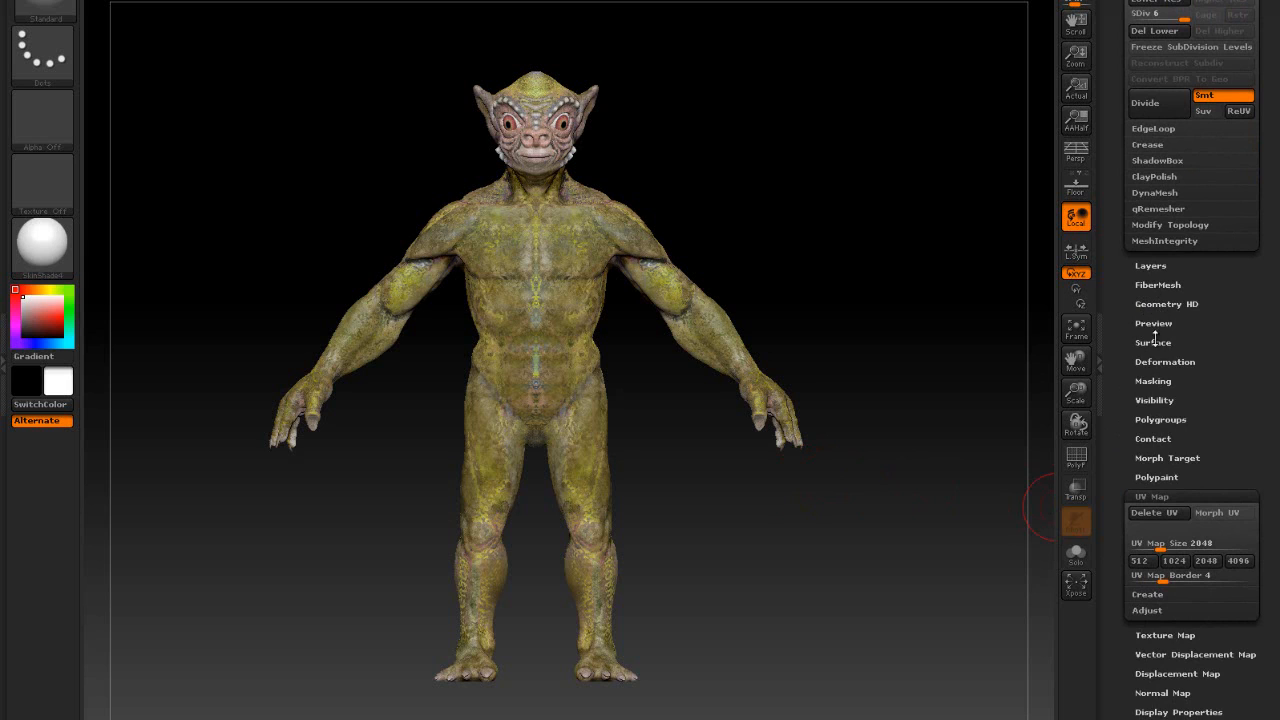
{"action": "left_click", "coordinate": [1157, 494]}
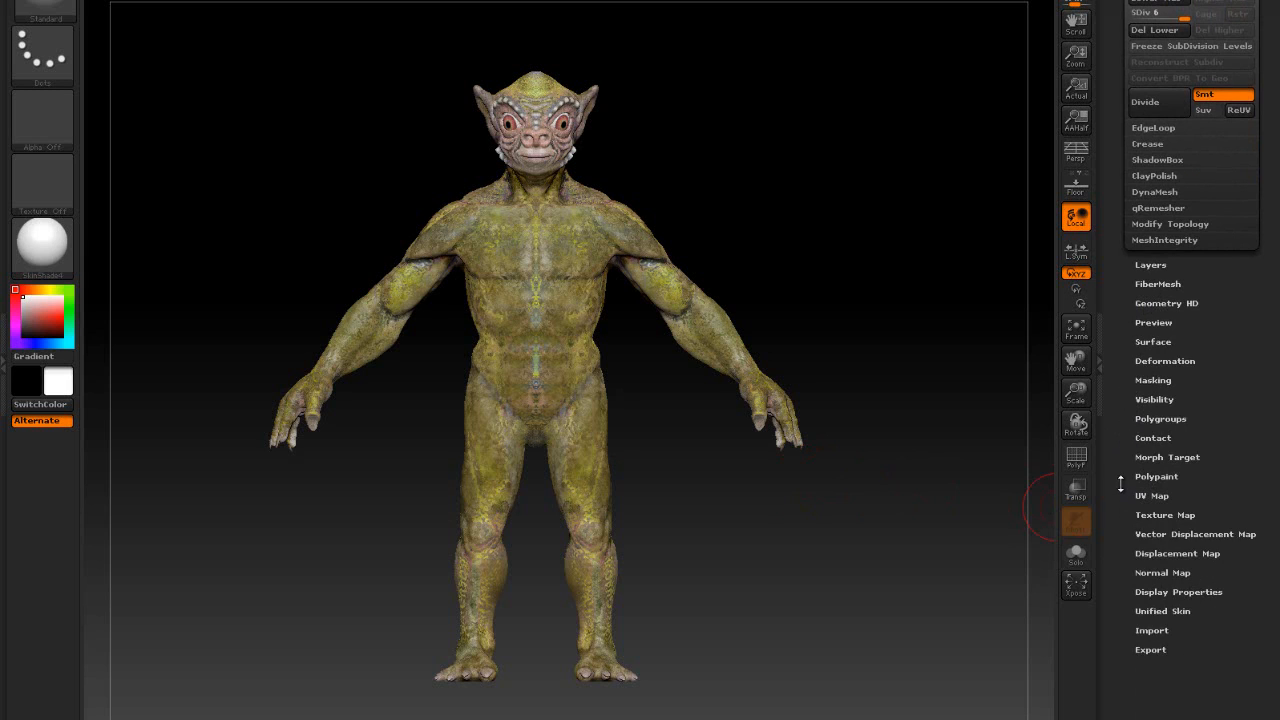
{"action": "left_click_drag", "start_coordinate": [1120, 484], "coordinate": [1126, 397]}
{"action": "left_click", "coordinate": [1156, 356]}
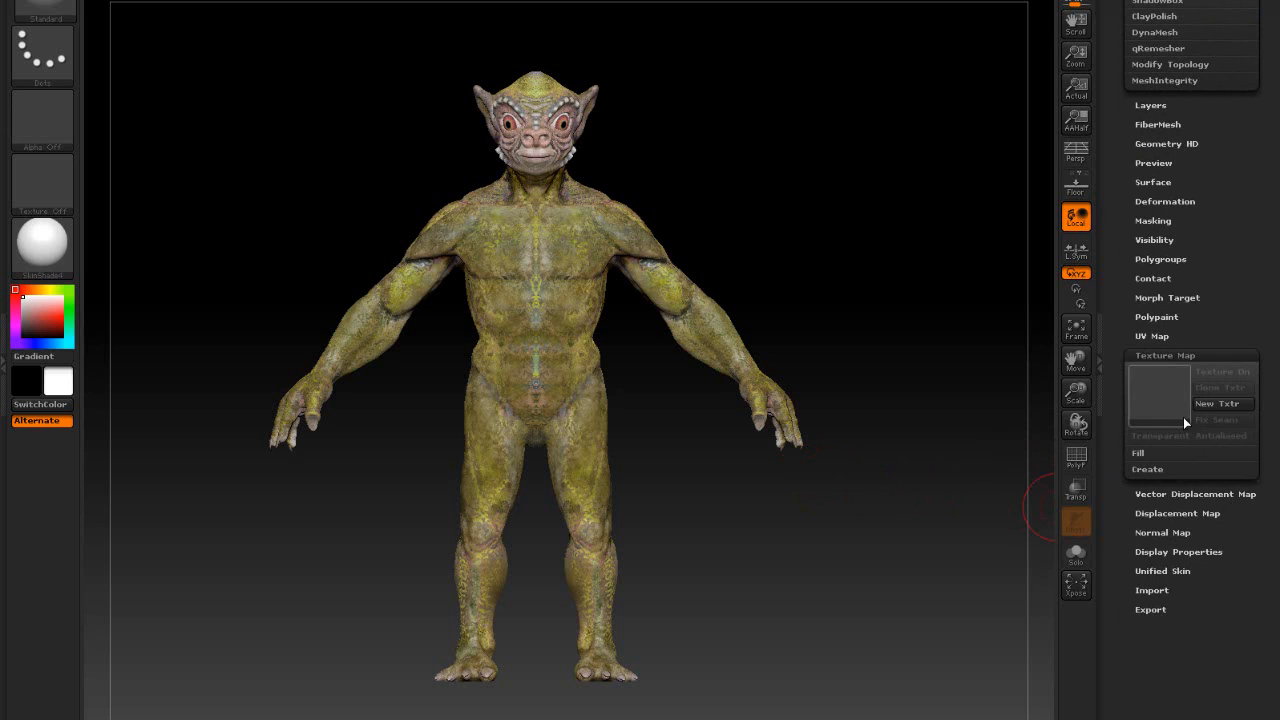
{"action": "left_click", "coordinate": [1162, 356]}
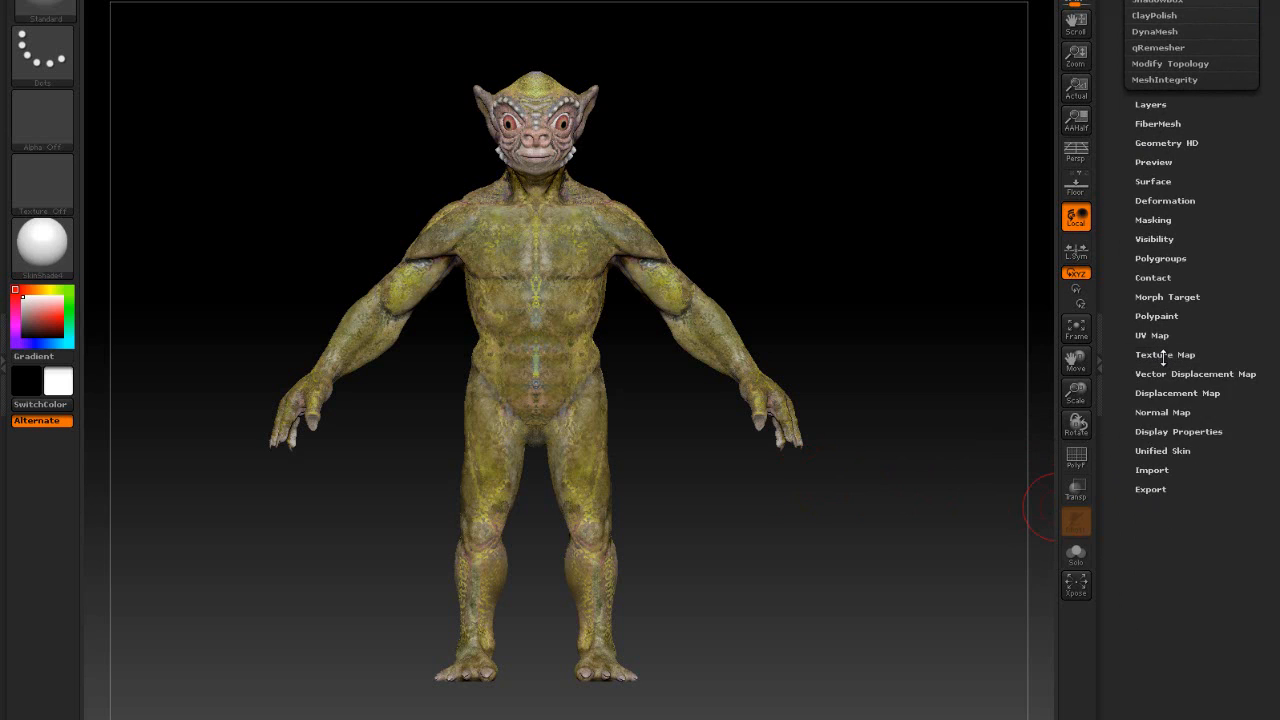
{"action": "left_click", "coordinate": [1162, 356]}
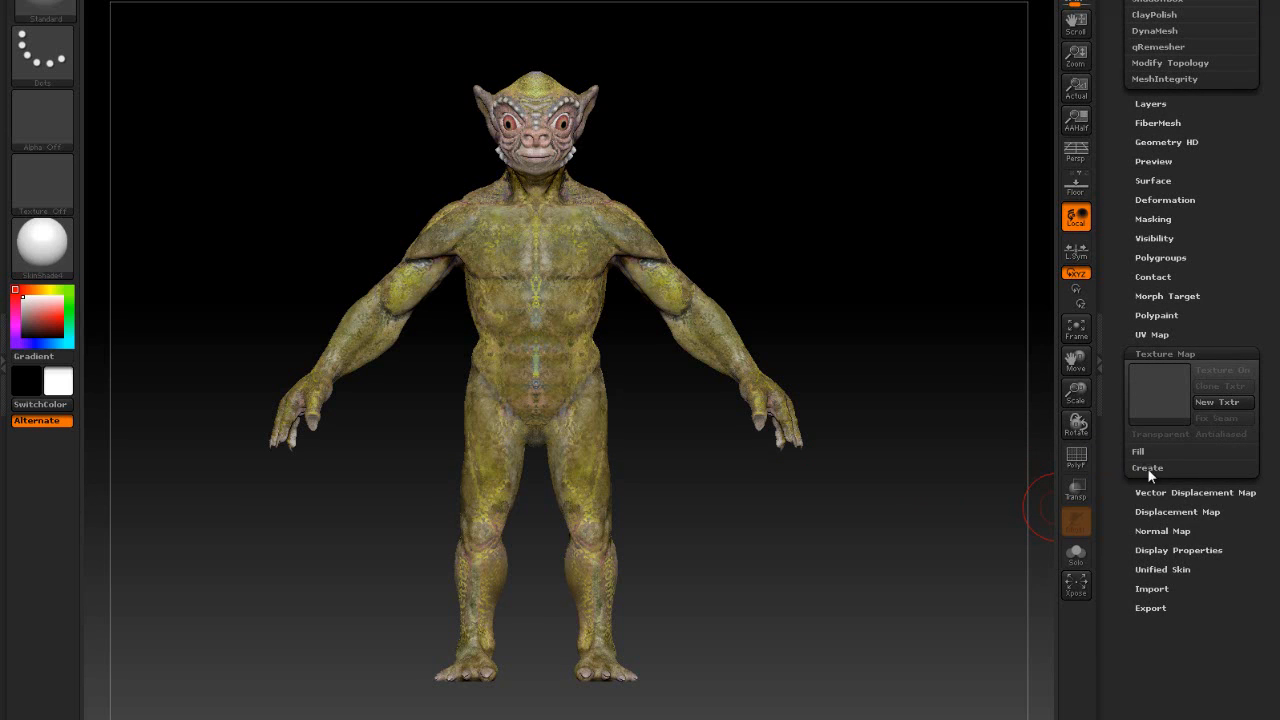
{"action": "left_click", "coordinate": [1147, 468]}
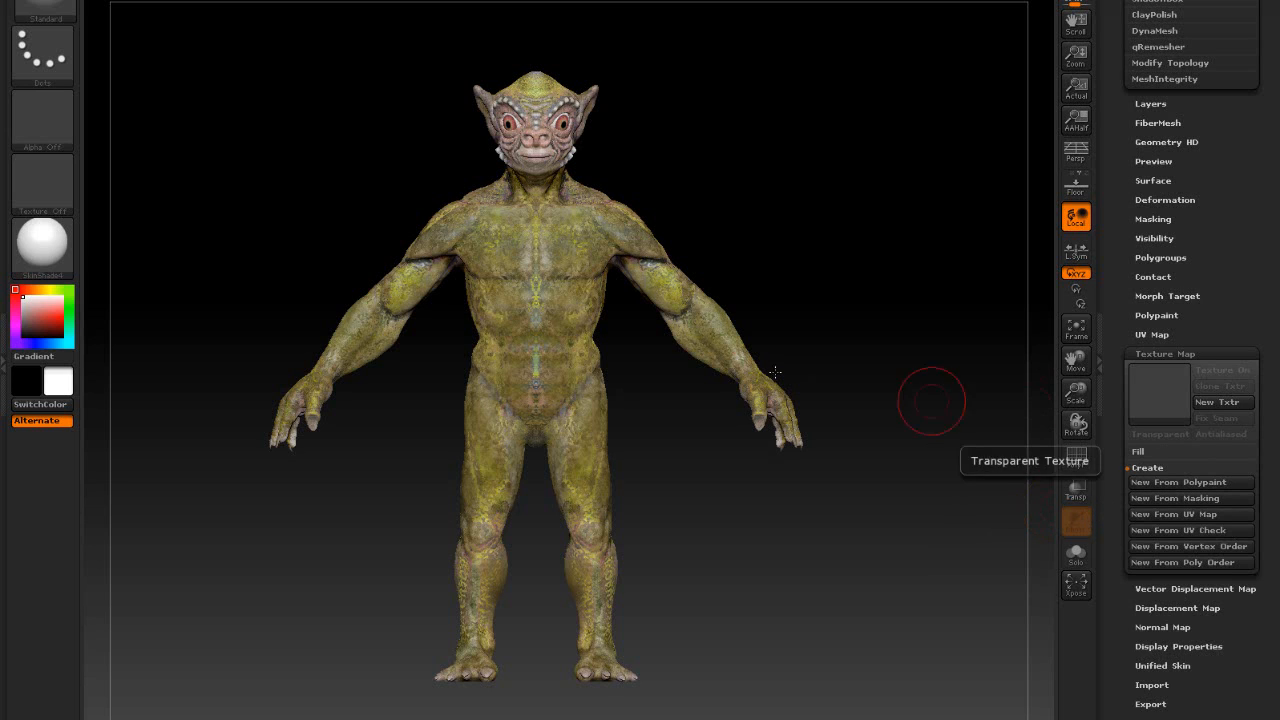
{"action": "left_click_drag", "start_coordinate": [774, 152], "coordinate": [776, 162], "text": "alt"}
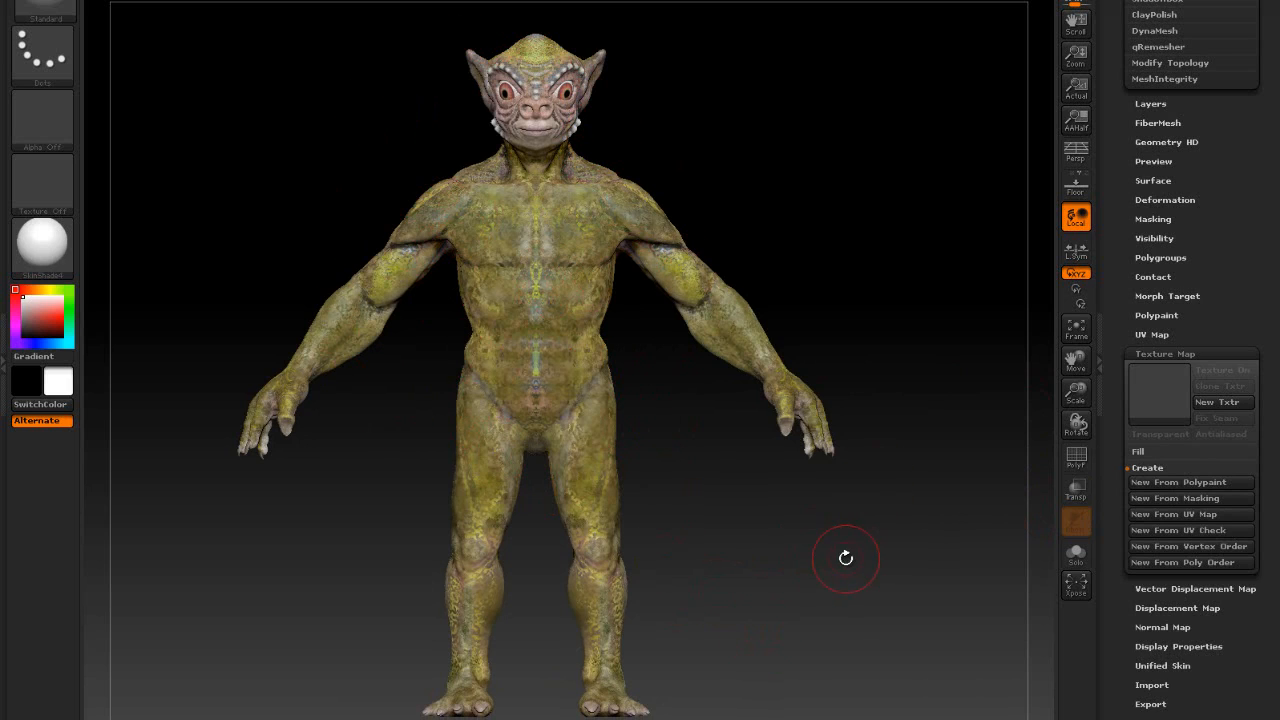
{"action": "left_click", "coordinate": [1152, 487]}
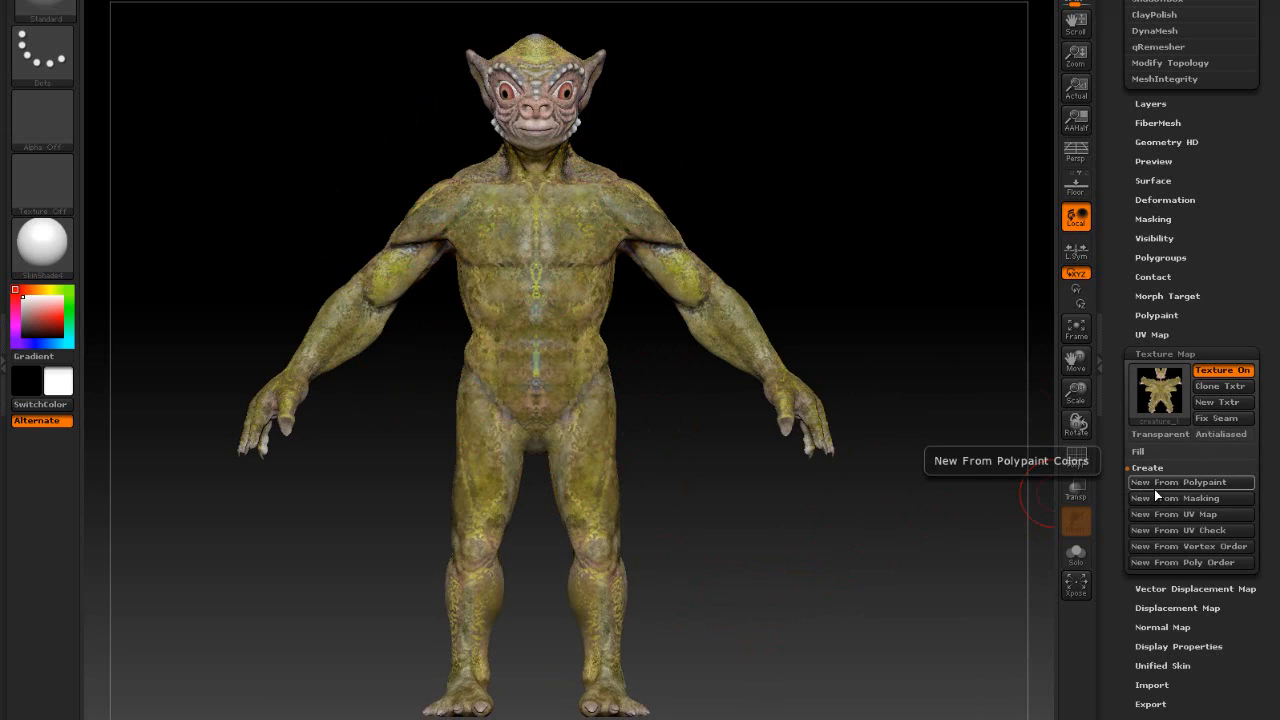
{"action": "mouse_move", "coordinate": [1170, 401]}
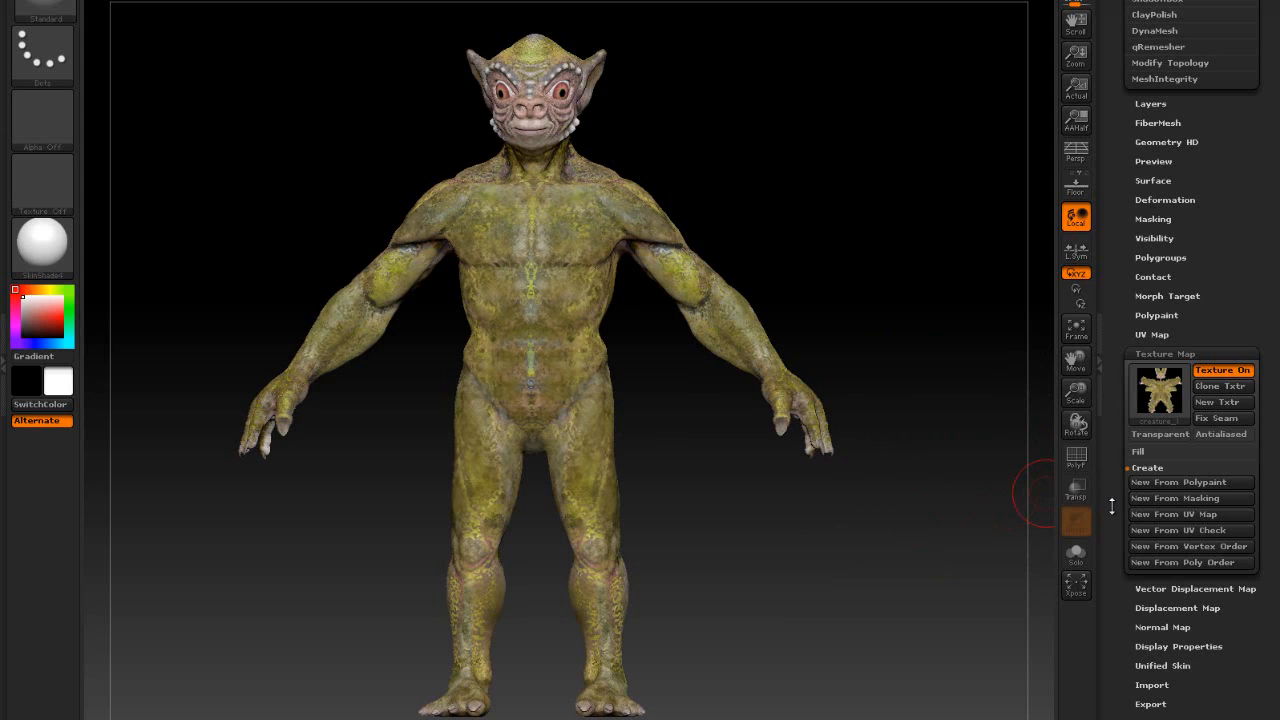
{"action": "scroll", "coordinate": [1111, 507], "scroll_direction": "down", "scroll_amount": 5}
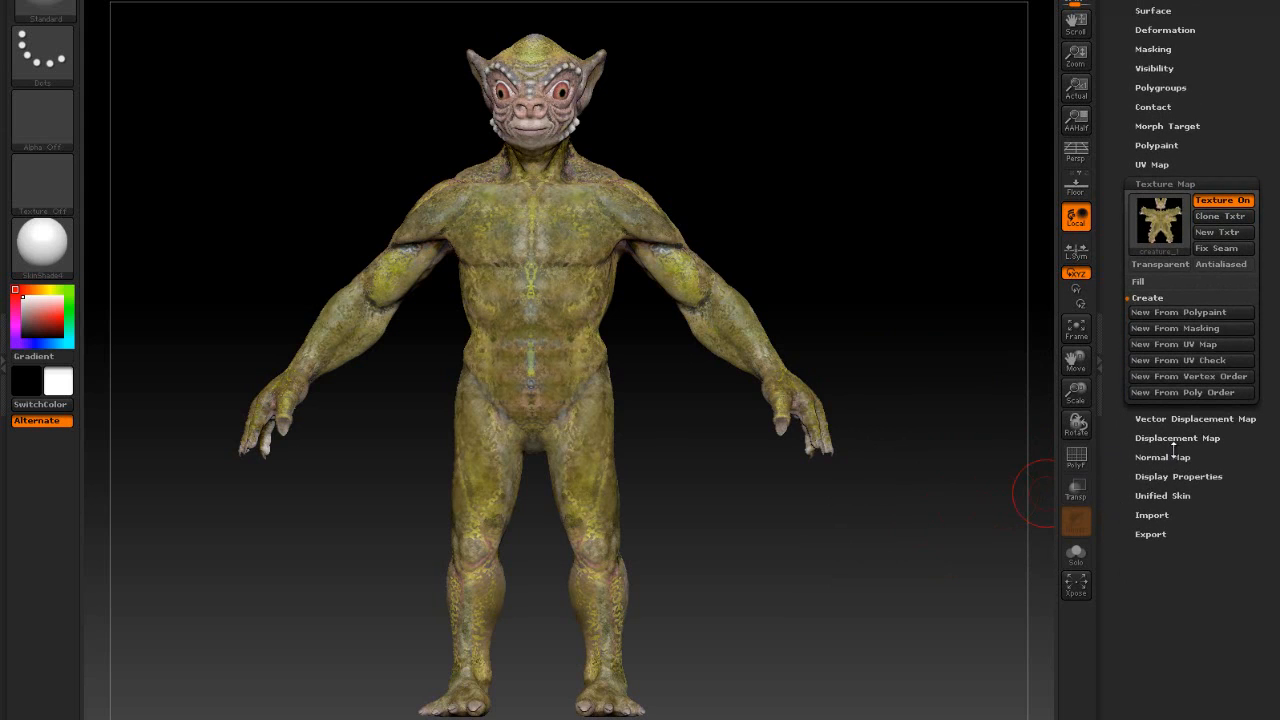
- In Displacement Map settings, enable SmoothUV and Adaptive and set DPSubPix to 2
{"action": "left_click", "coordinate": [1174, 440]}
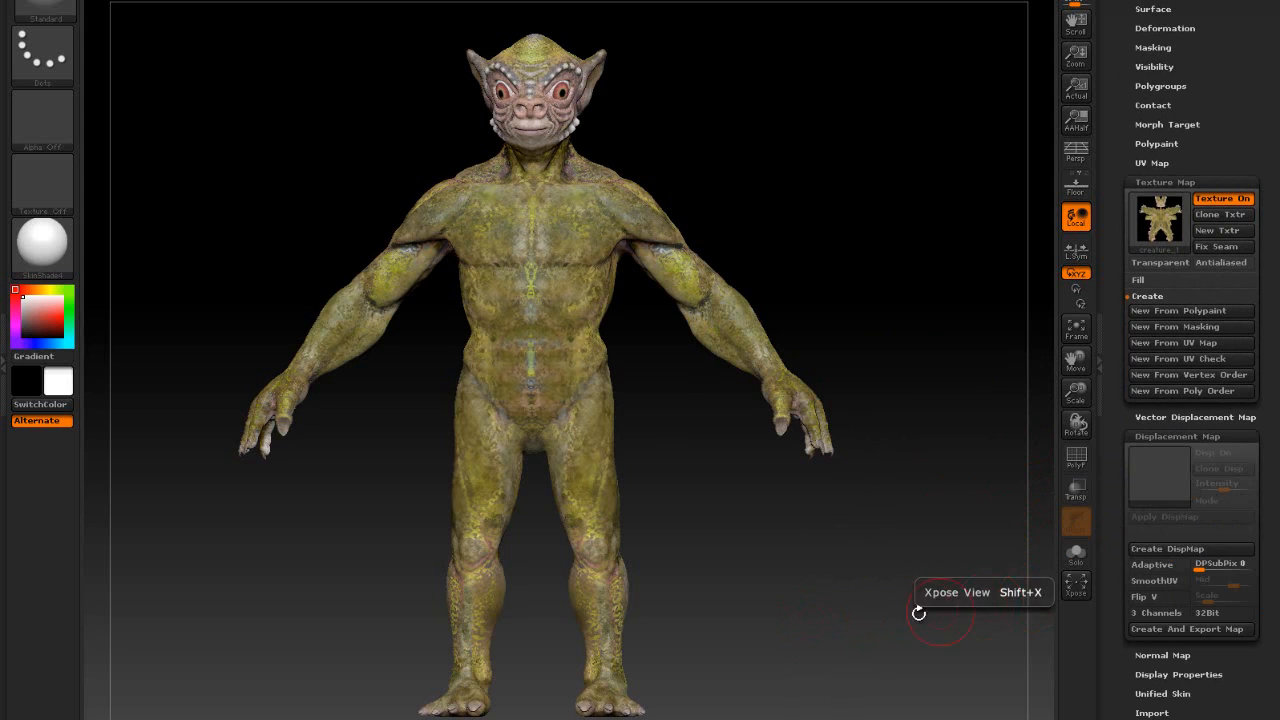
{"action": "left_click_drag", "start_coordinate": [868, 601], "coordinate": [850, 474]}
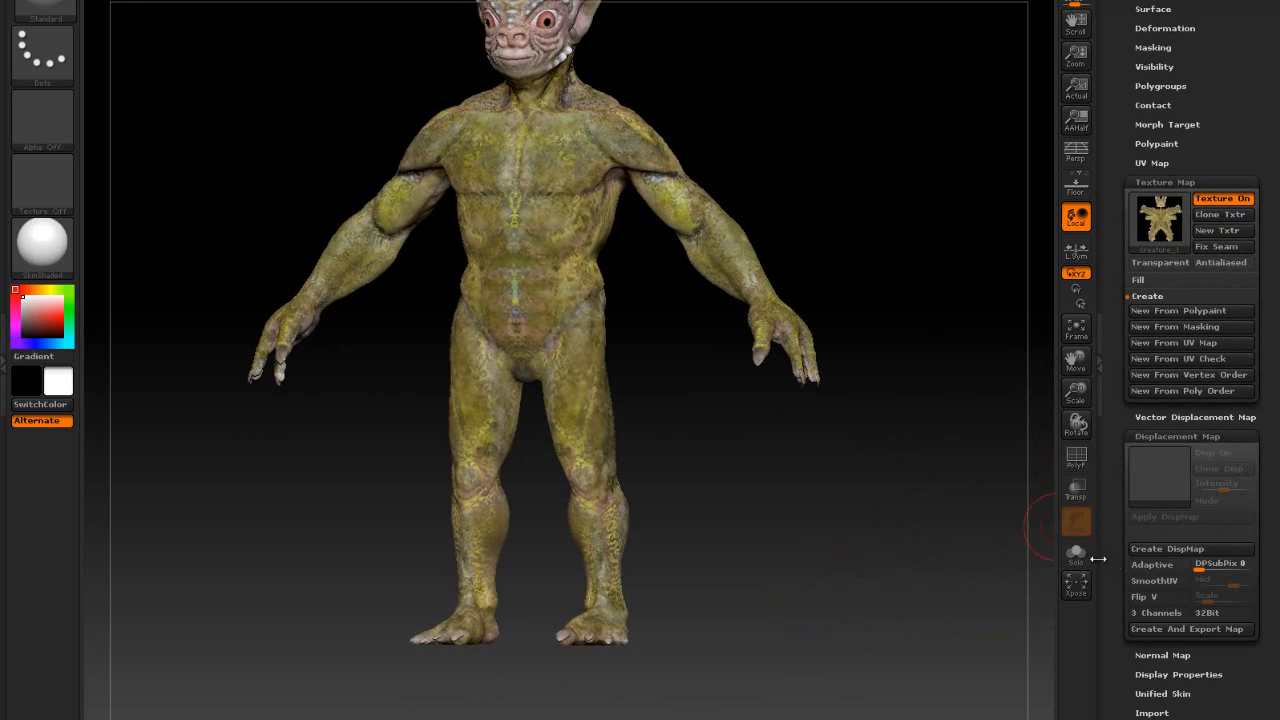
{"action": "left_click", "coordinate": [1153, 580]}
{"action": "key", "text": "ctrl"}
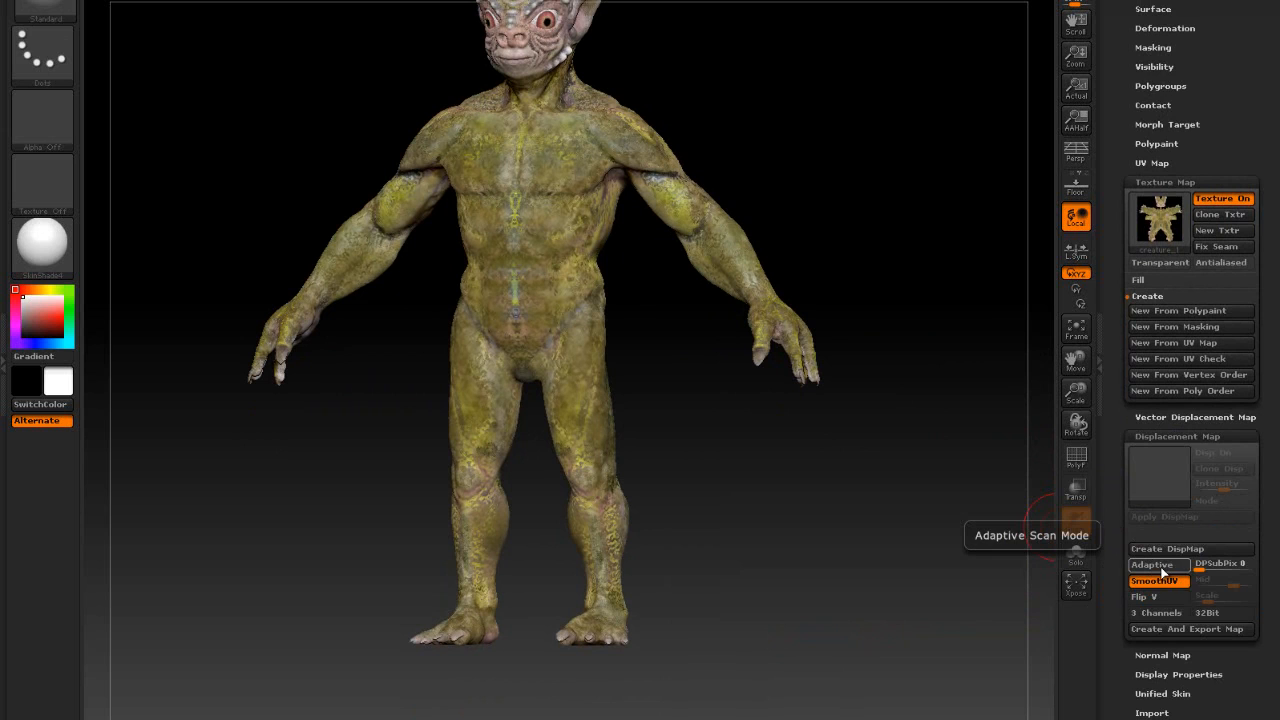
{"action": "left_click_drag", "start_coordinate": [869, 571], "coordinate": [849, 609]}
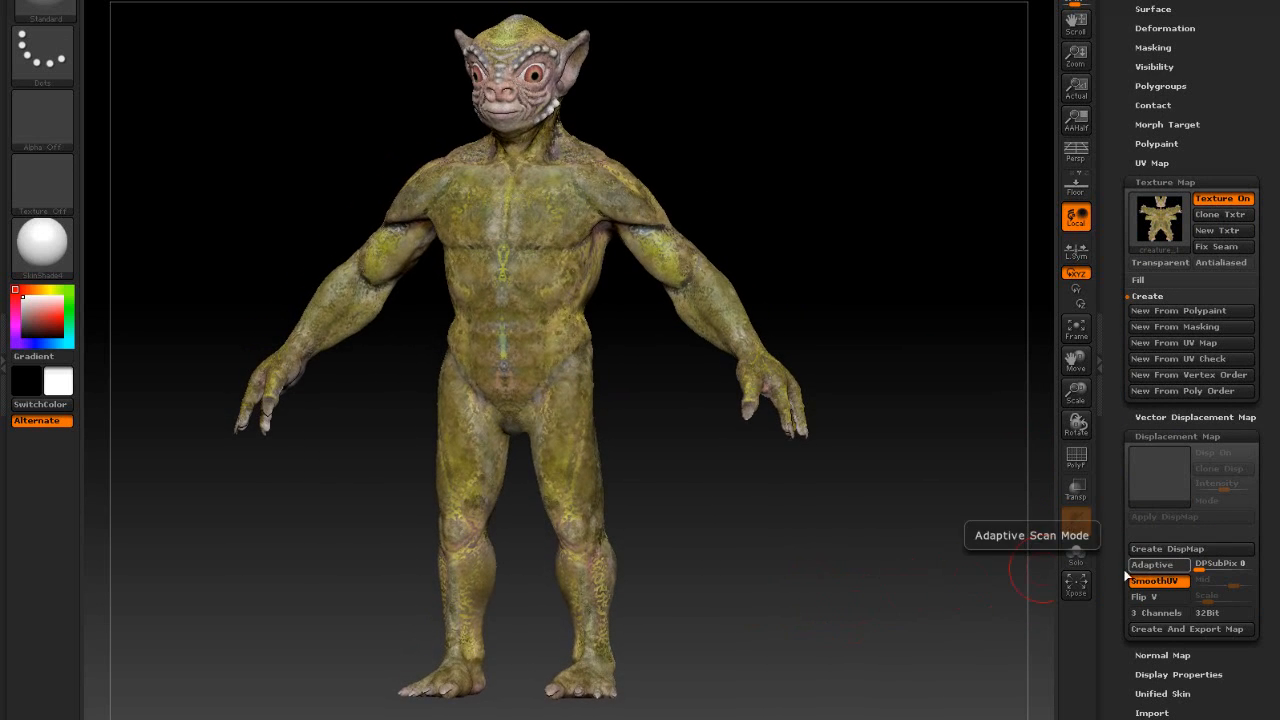
{"action": "left_click", "coordinate": [1130, 566]}
{"action": "left_click_drag", "start_coordinate": [814, 663], "coordinate": [842, 628]}
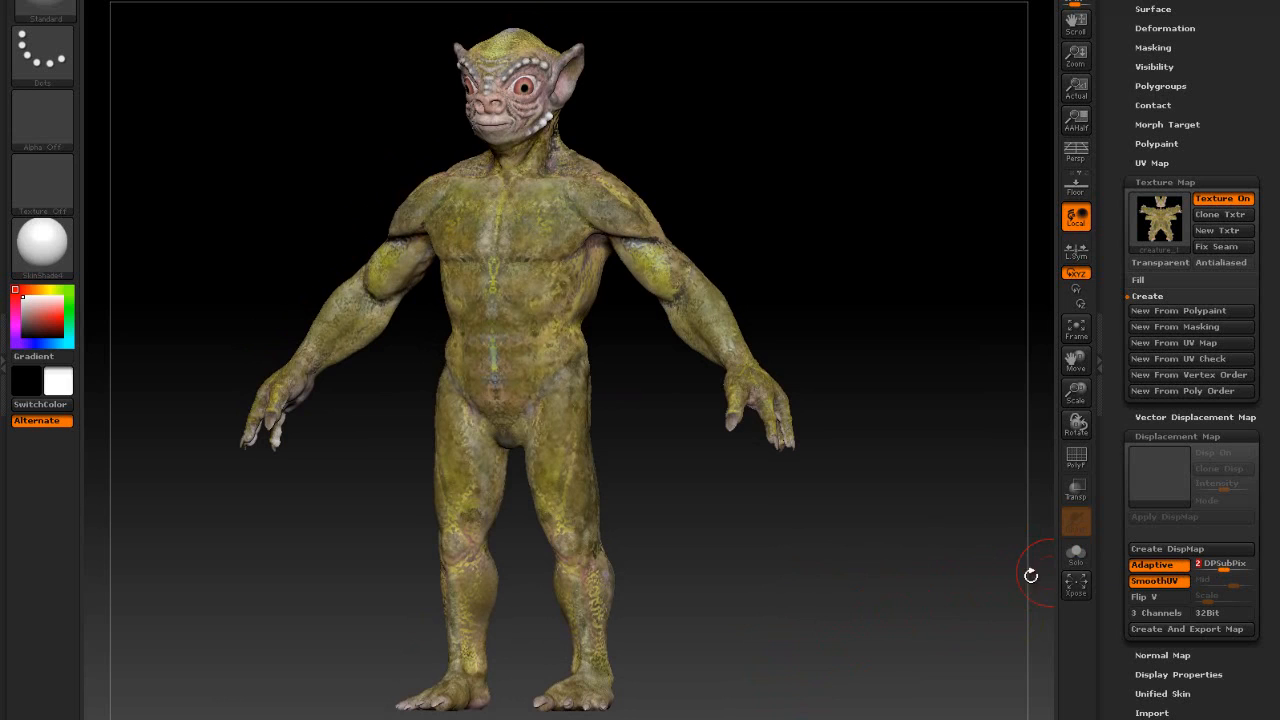
{"action": "left_click", "coordinate": [853, 620]}
{"action": "left_click_drag", "start_coordinate": [853, 620], "coordinate": [859, 621], "text": "alt"}
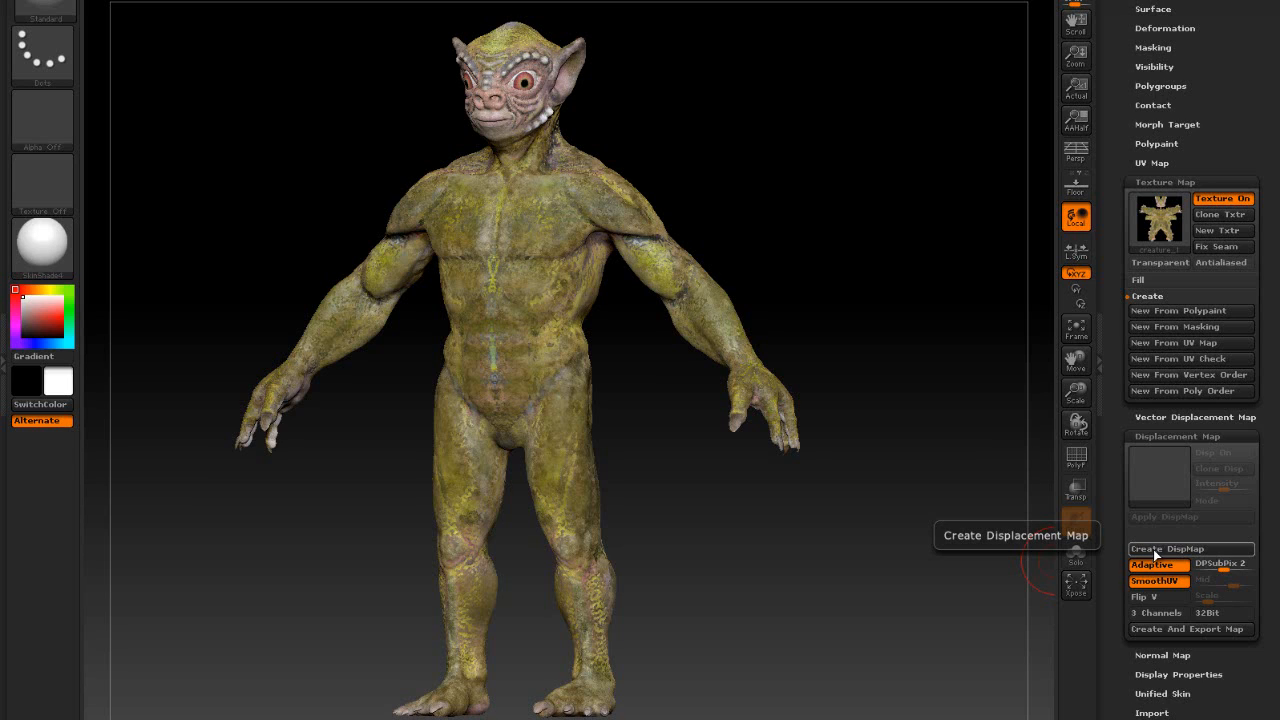
- Drop one subdivision level and create the 2048×2048 creature_1 displacement map
{"action": "left_click", "coordinate": [1155, 549]}
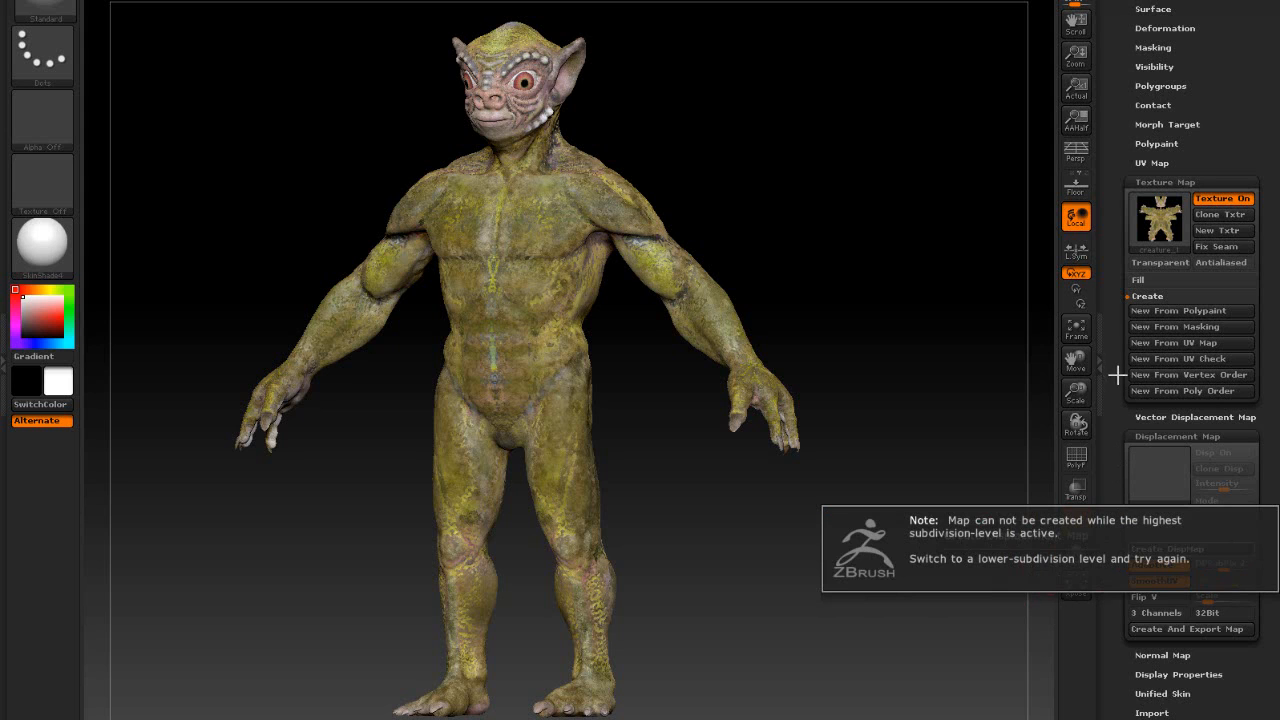
{"action": "left_click_drag", "start_coordinate": [897, 446], "coordinate": [902, 444]}
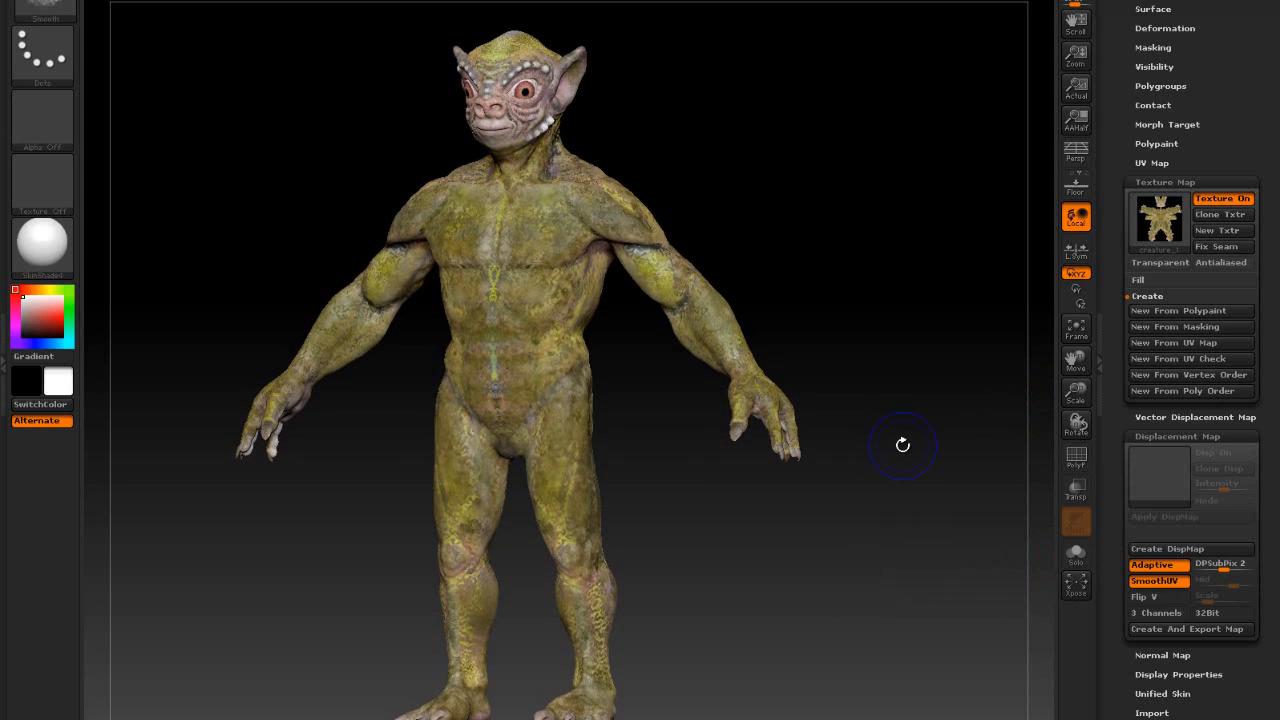
{"action": "key", "text": "shift+d"}
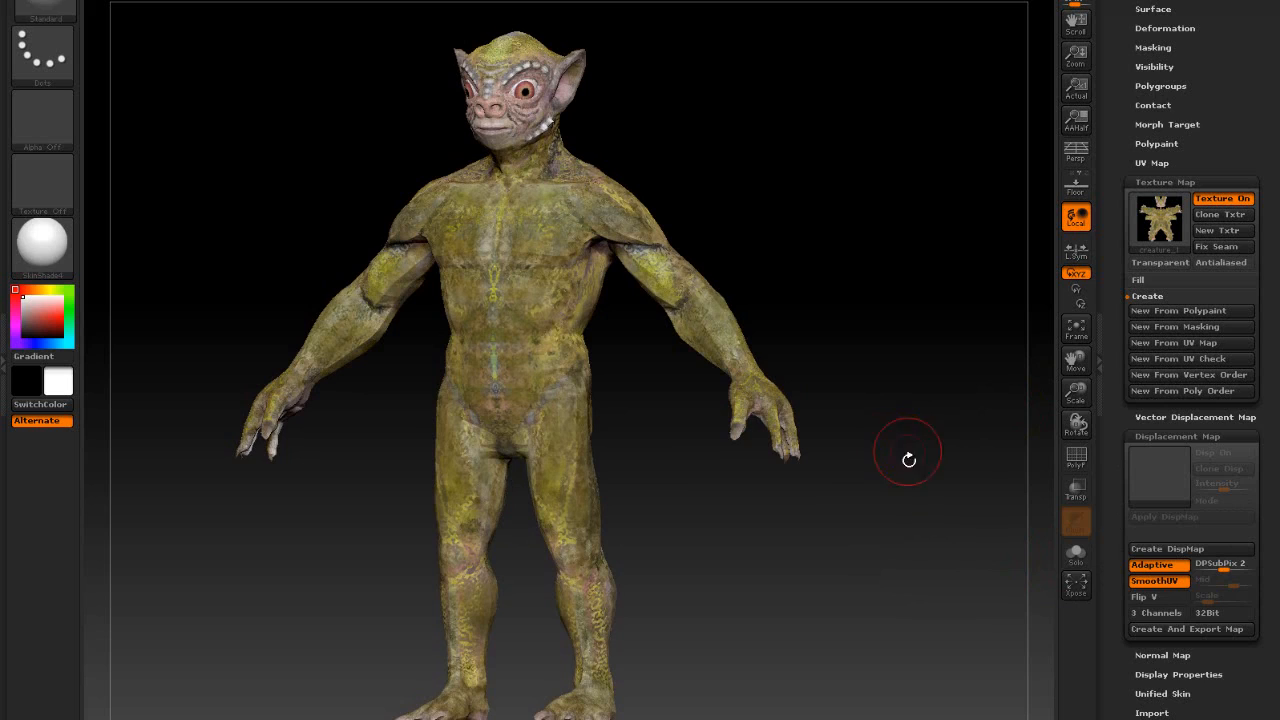
{"action": "left_click", "coordinate": [1150, 551]}
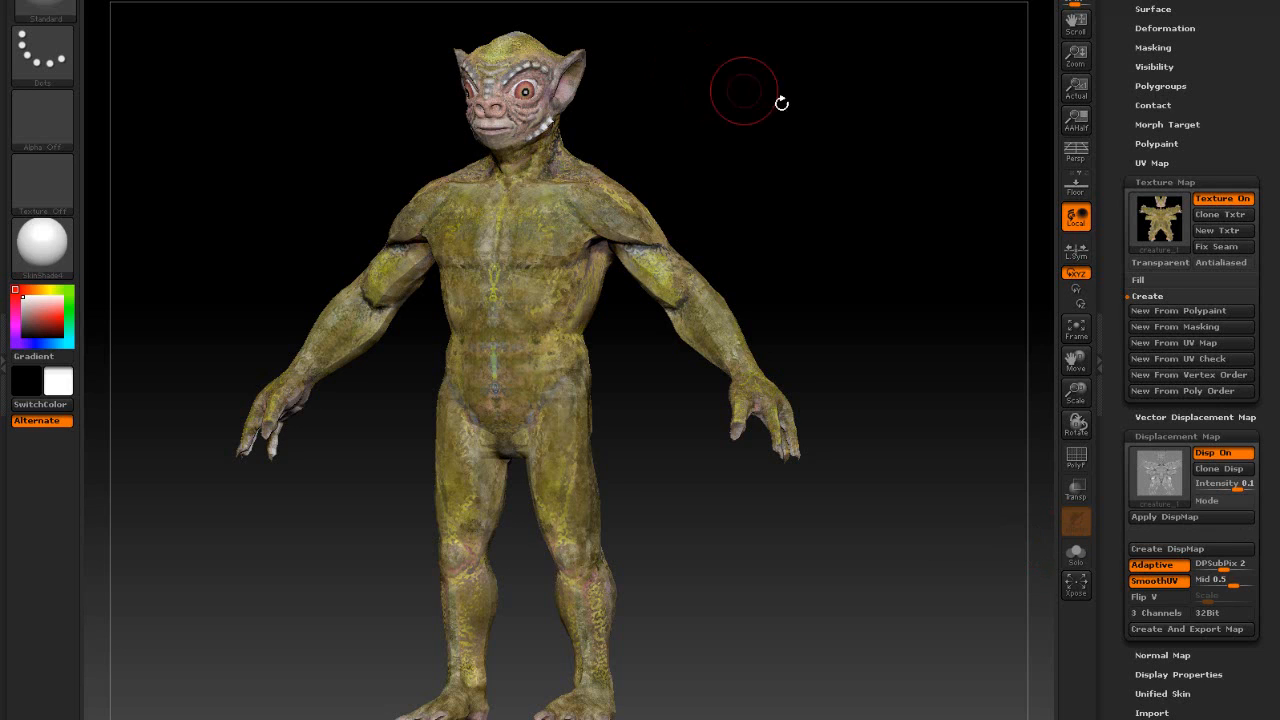
{"action": "mouse_move", "coordinate": [1162, 473]}
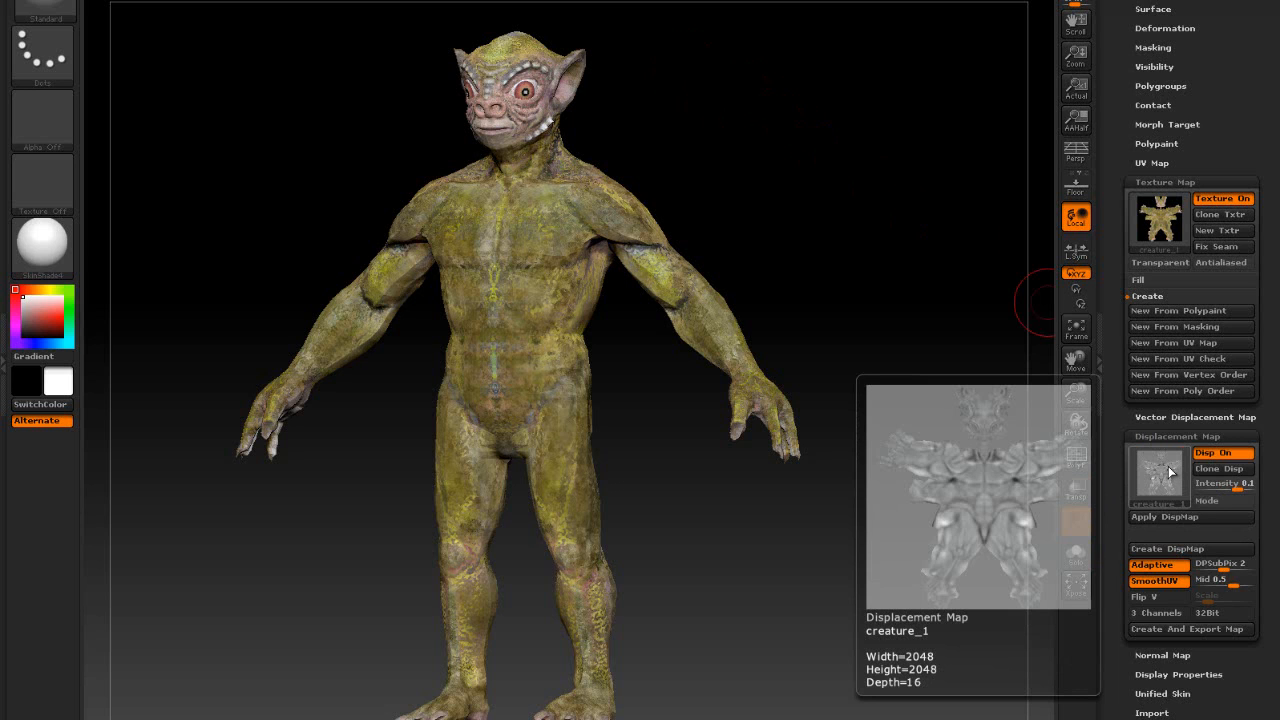
{"action": "left_click_drag", "start_coordinate": [846, 471], "coordinate": [854, 494]}
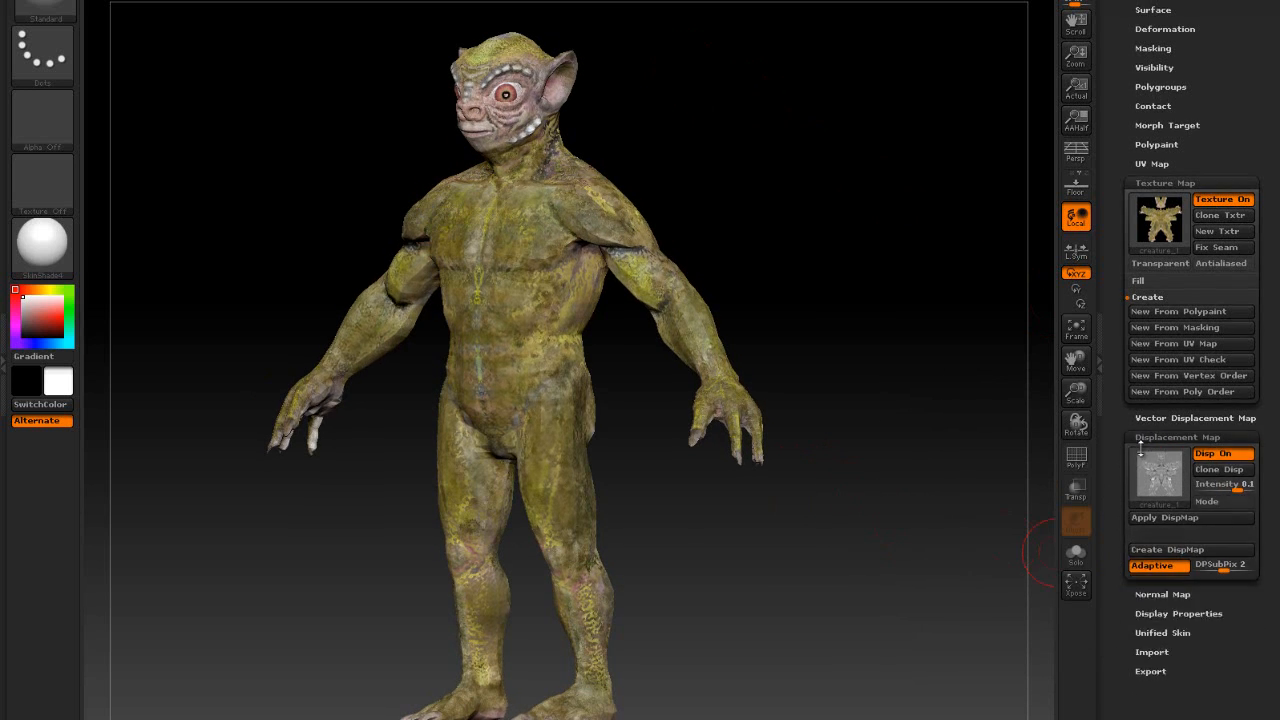
{"action": "left_click", "coordinate": [1177, 436]}
{"action": "left_click", "coordinate": [1160, 456]}
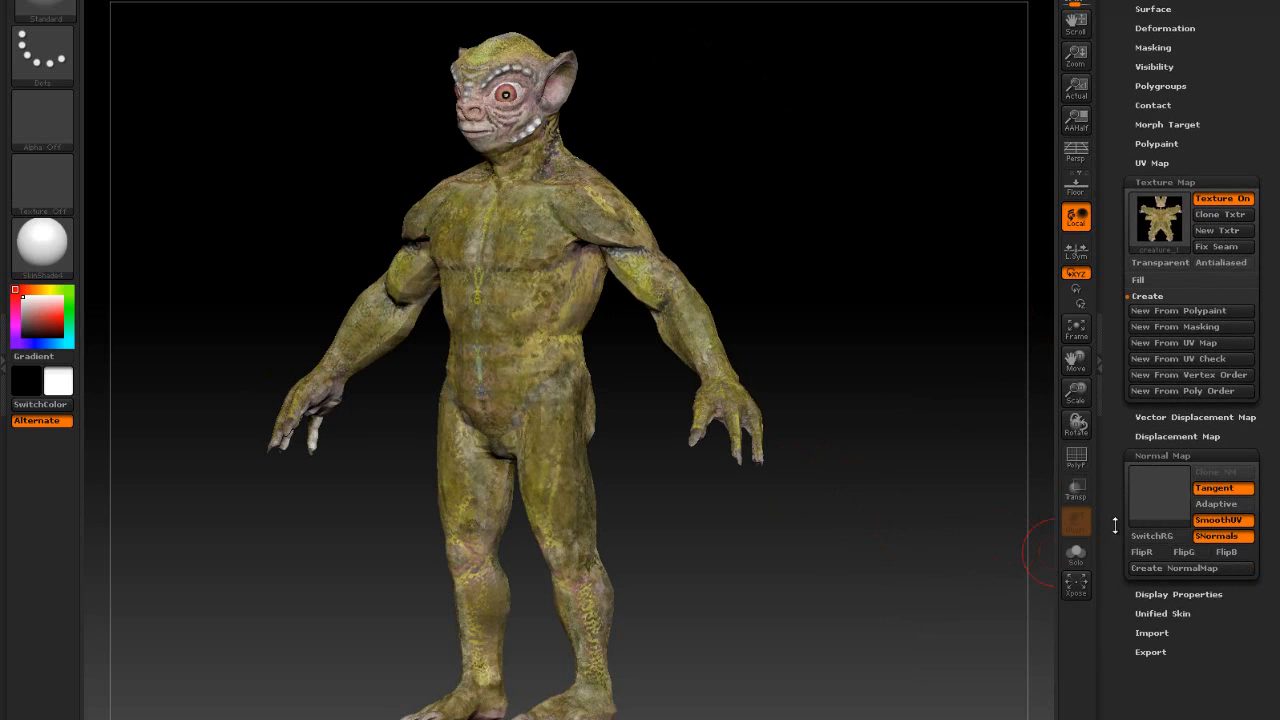
{"action": "left_click_drag", "start_coordinate": [1117, 536], "coordinate": [1118, 490]}
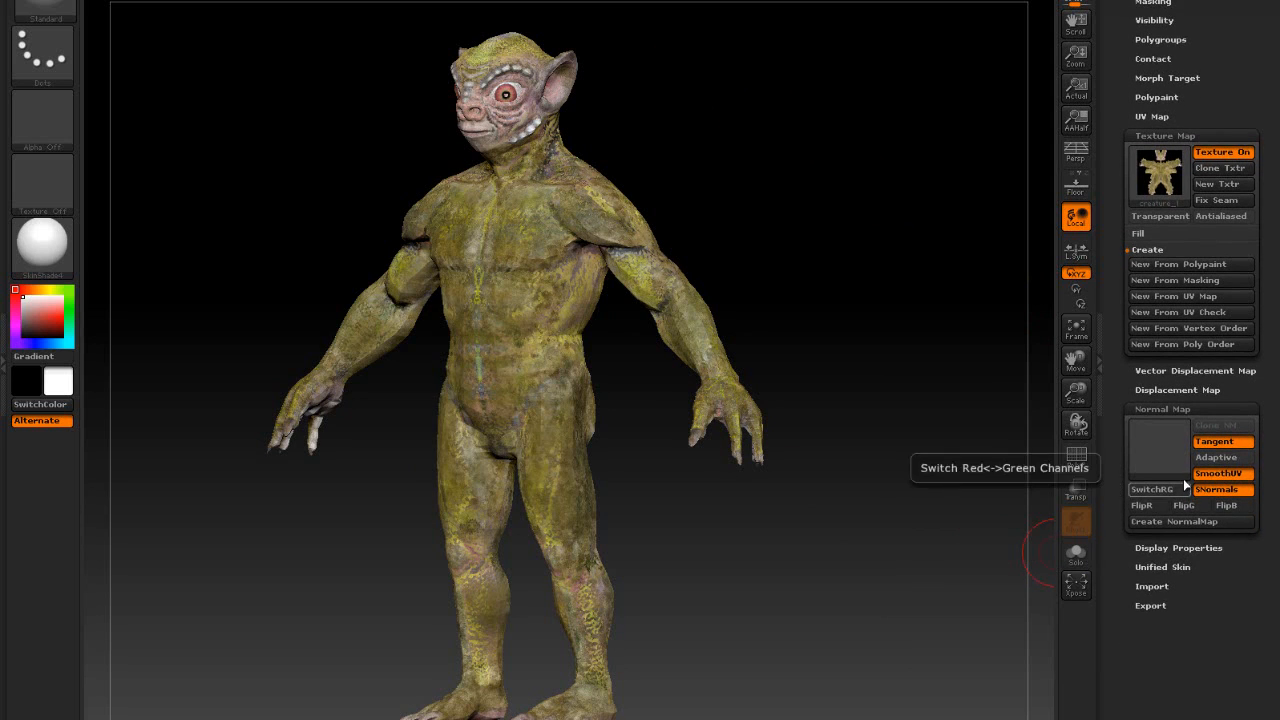
{"action": "key", "text": "ctrl"}
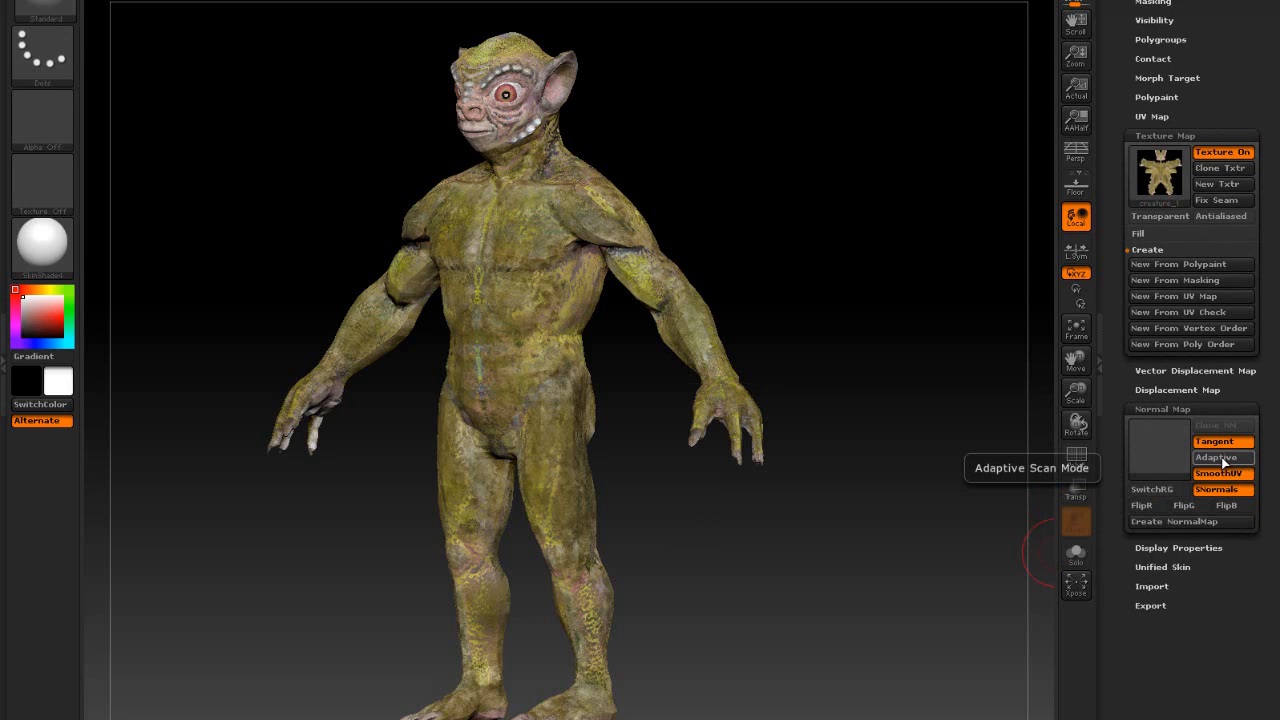
{"action": "left_click", "coordinate": [1221, 457]}
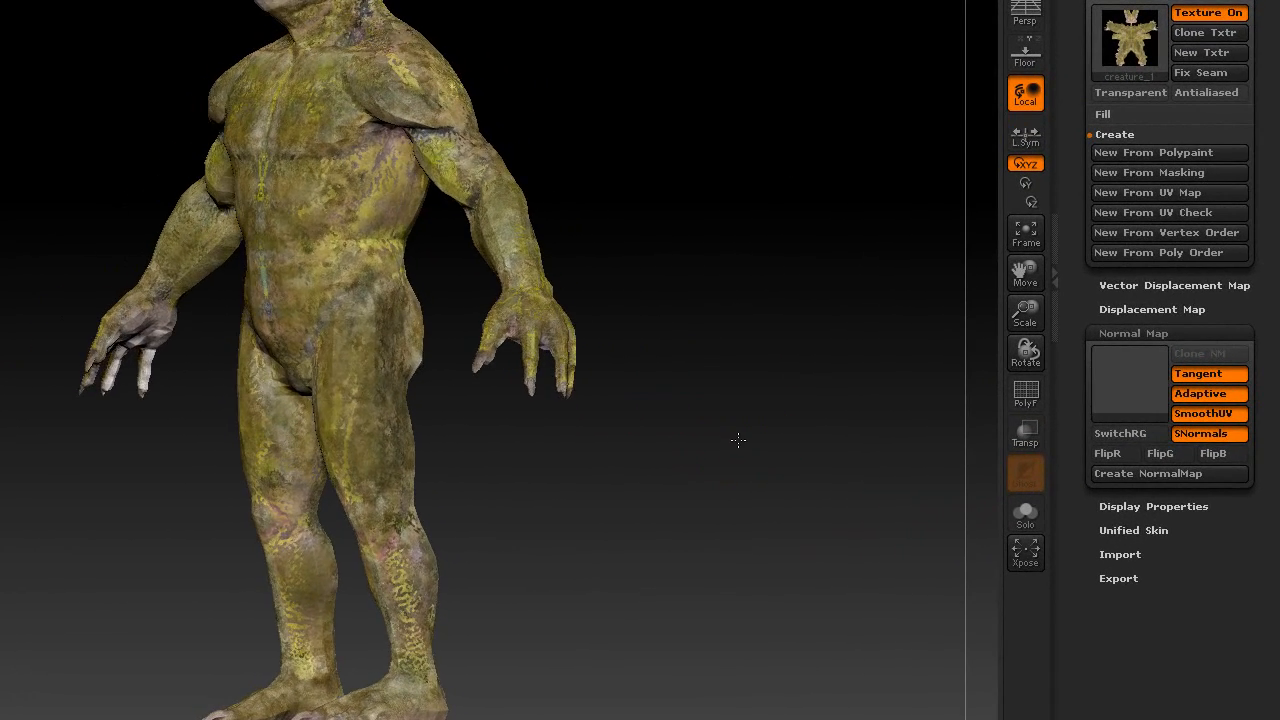
{"action": "left_click_drag", "start_coordinate": [738, 440], "coordinate": [771, 449]}
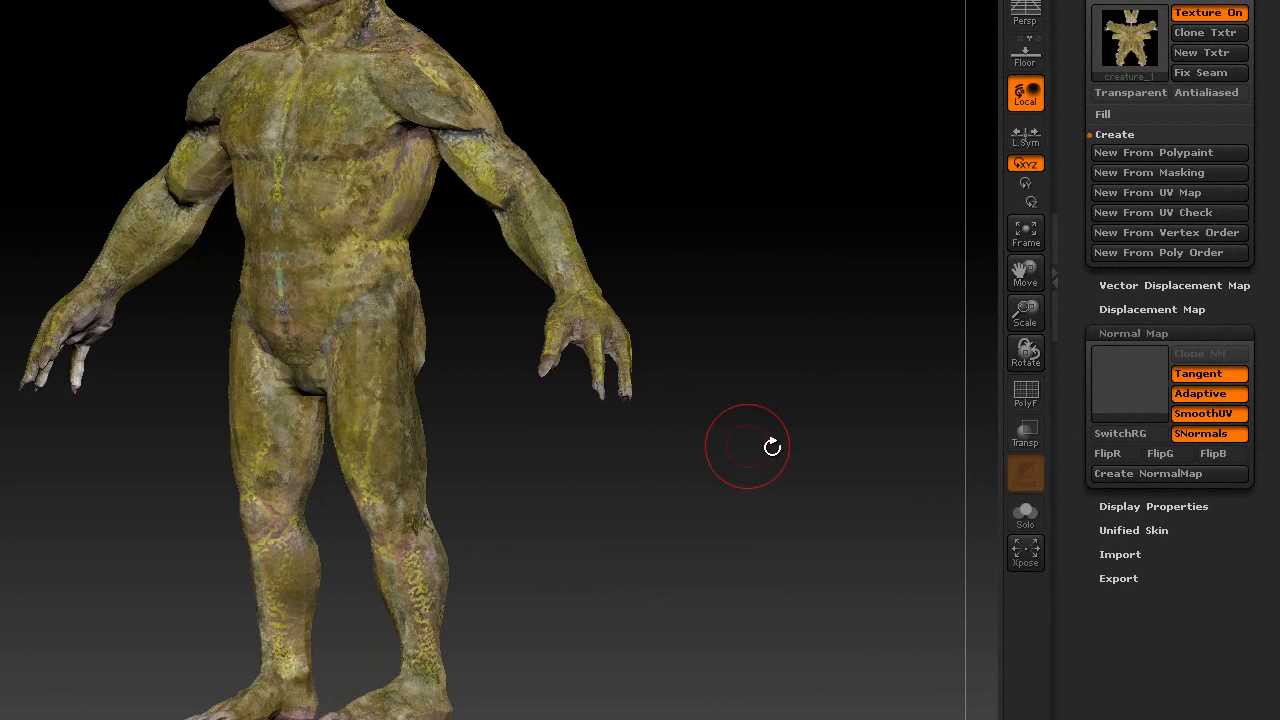
{"action": "left_click", "coordinate": [1135, 474]}
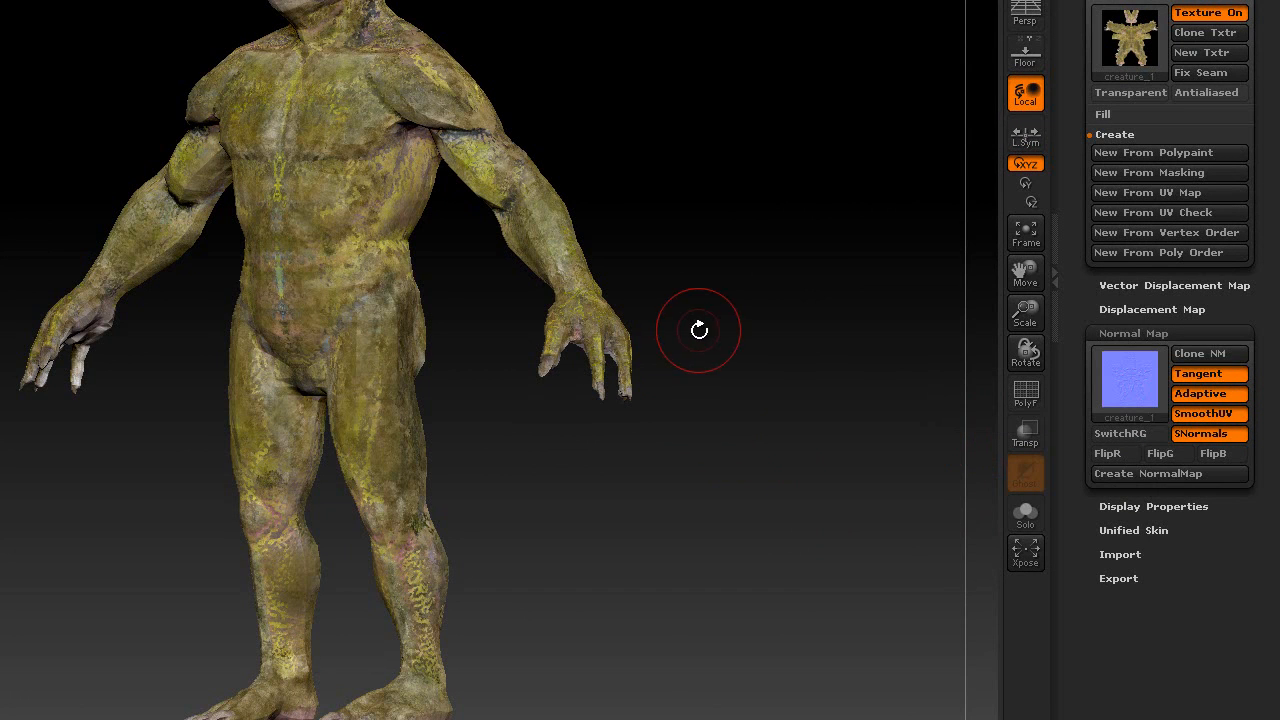
{"action": "mouse_move", "coordinate": [1140, 396]}
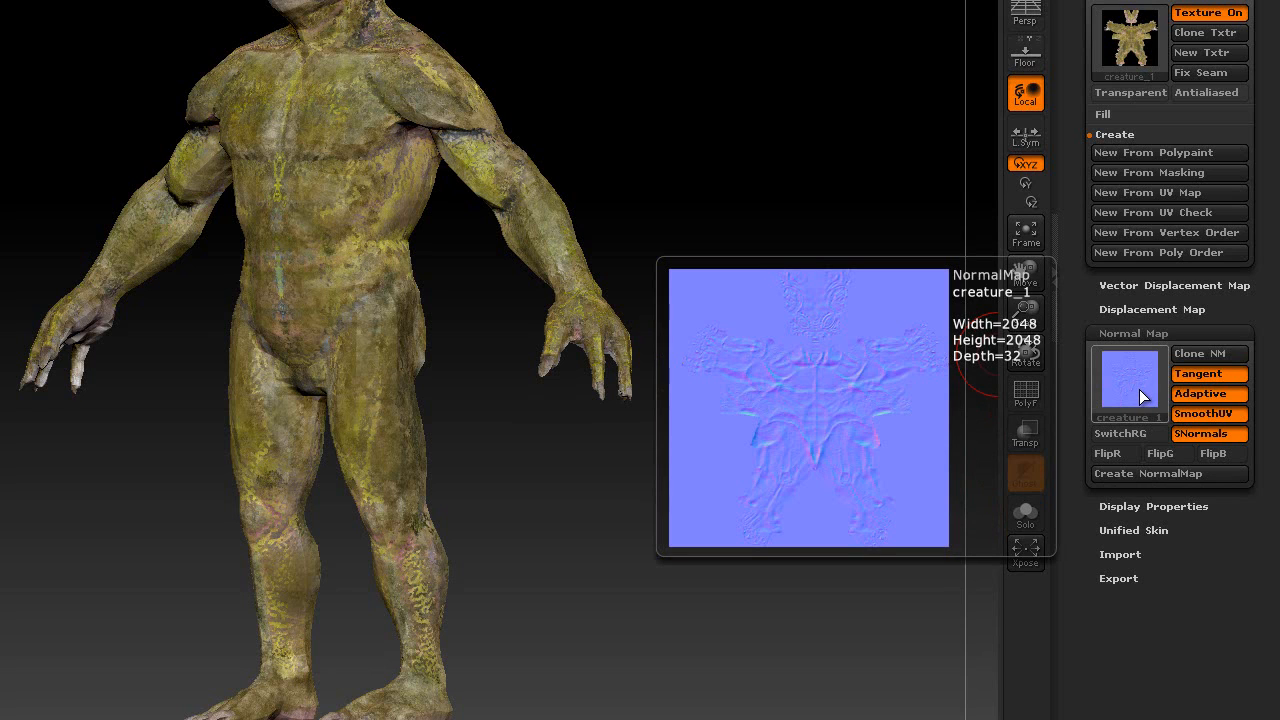
{"action": "left_click_drag", "start_coordinate": [1158, 283], "coordinate": [1158, 310]}
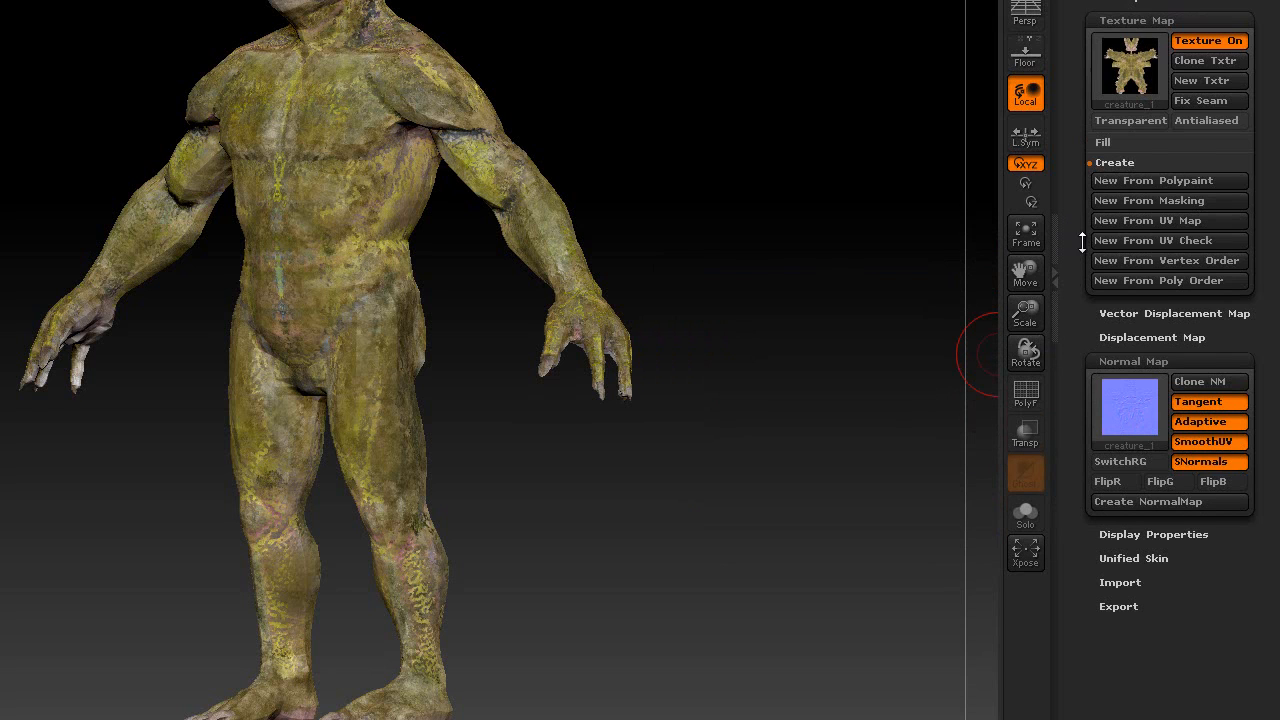
{"action": "left_click", "coordinate": [1110, 336]}
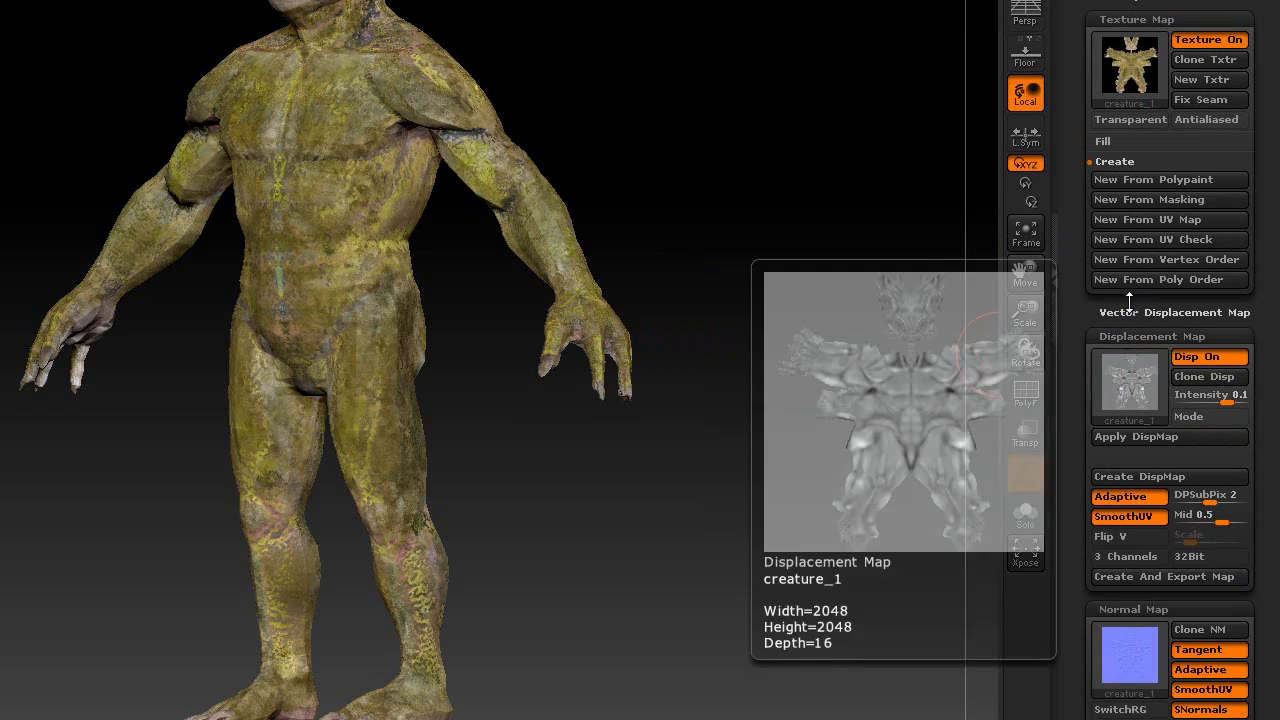
{"action": "mouse_move", "coordinate": [1133, 30]}
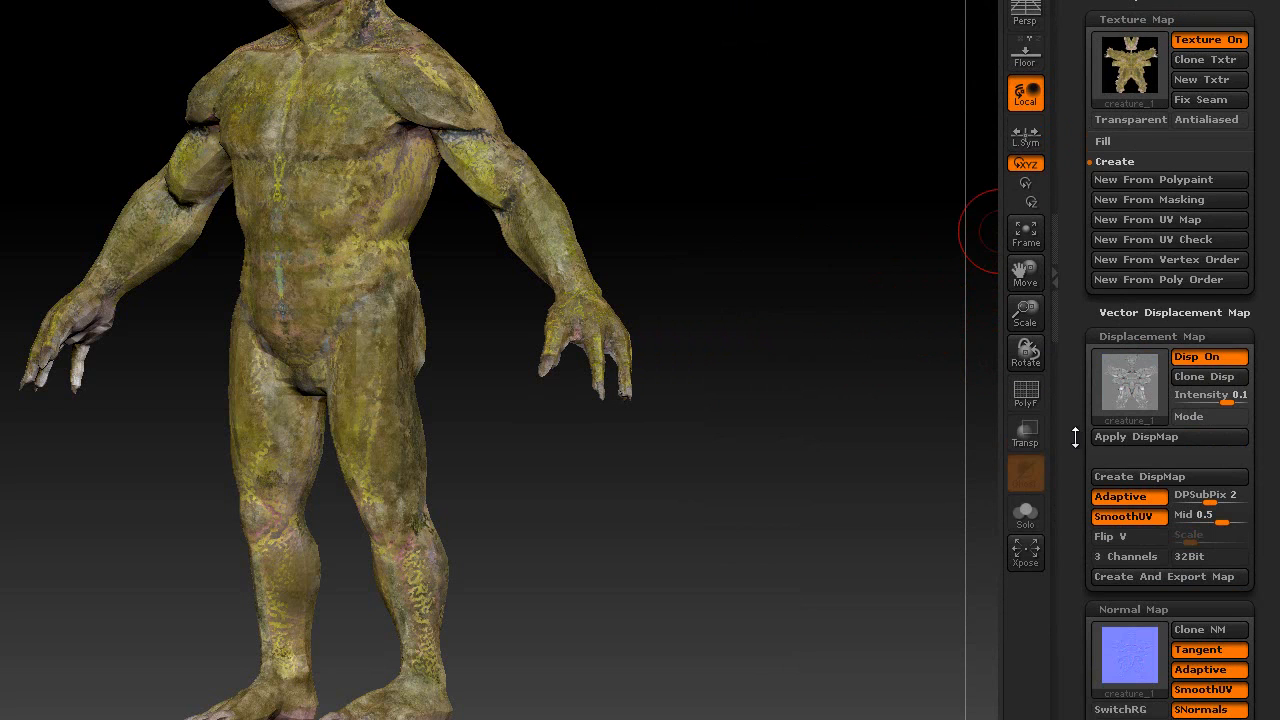
{"action": "mouse_move", "coordinate": [1076, 432]}
{"action": "left_mouse_down"}
{"action": "mouse_move", "coordinate": [1080, 367]}
{"action": "mouse_move", "coordinate": [1078, 410]}
{"action": "left_mouse_up"}
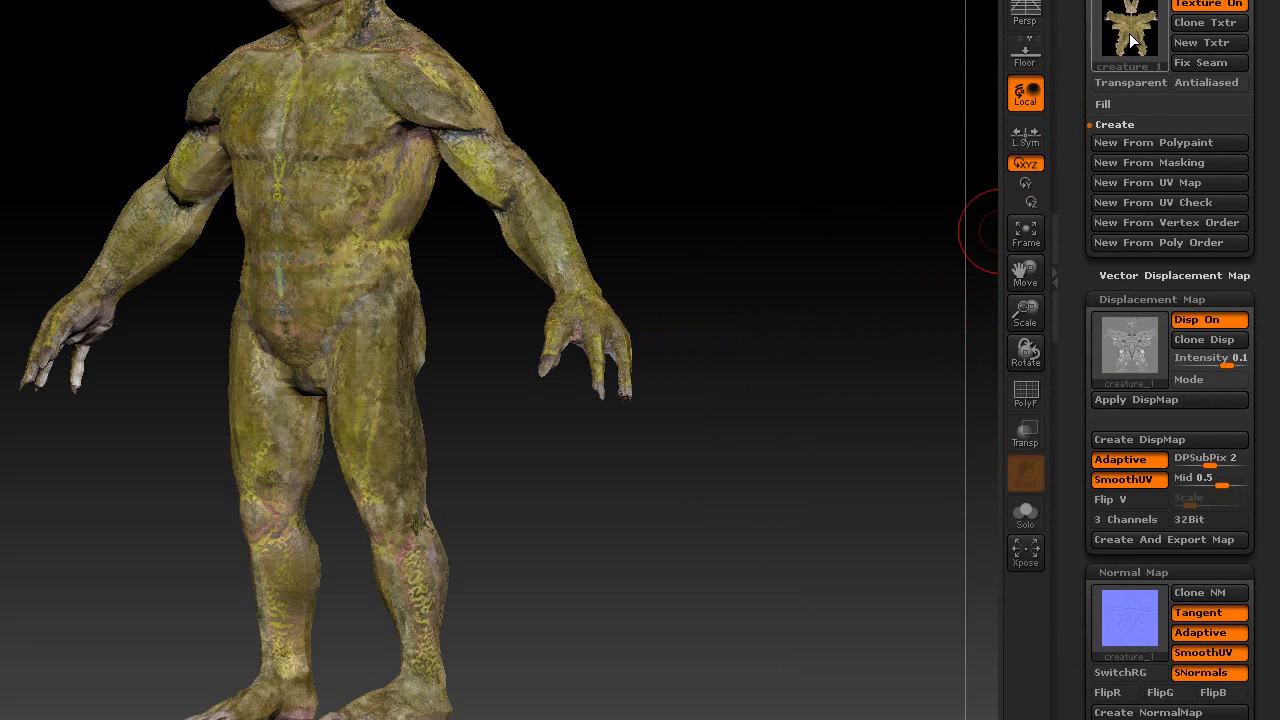
{"action": "mouse_move", "coordinate": [1133, 38]}
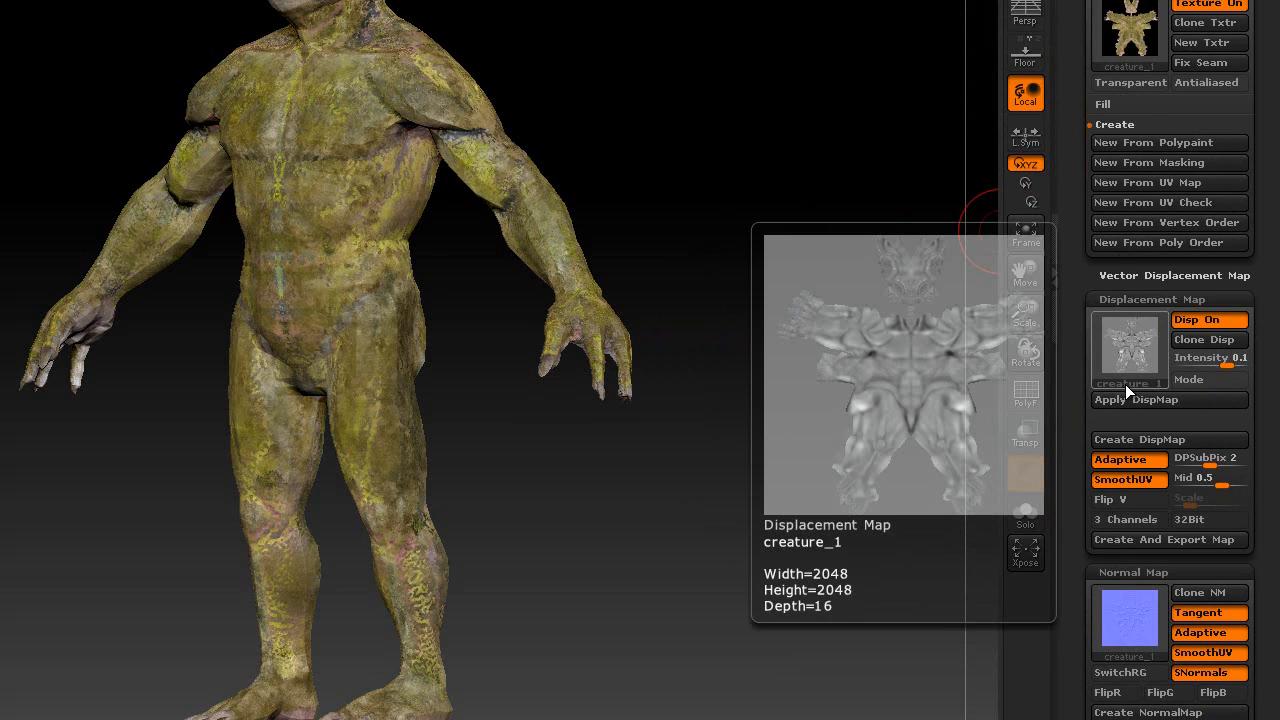
{"action": "left_click_drag", "start_coordinate": [1077, 66], "coordinate": [1097, 428]}
- Send the creature via GoZ, keeping 3D Studio Max as the linked application
{"action": "left_click_drag", "start_coordinate": [777, 454], "coordinate": [803, 409]}
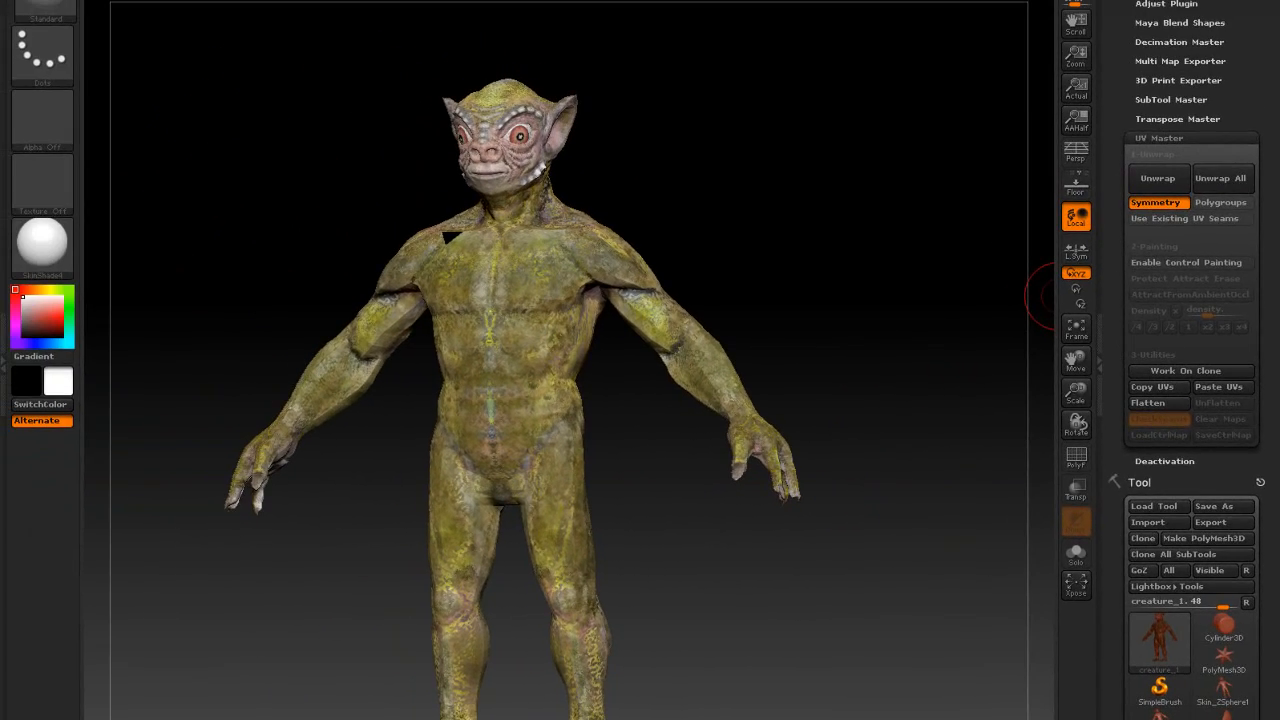
{"action": "left_click_drag", "start_coordinate": [1116, 351], "coordinate": [1131, 220]}
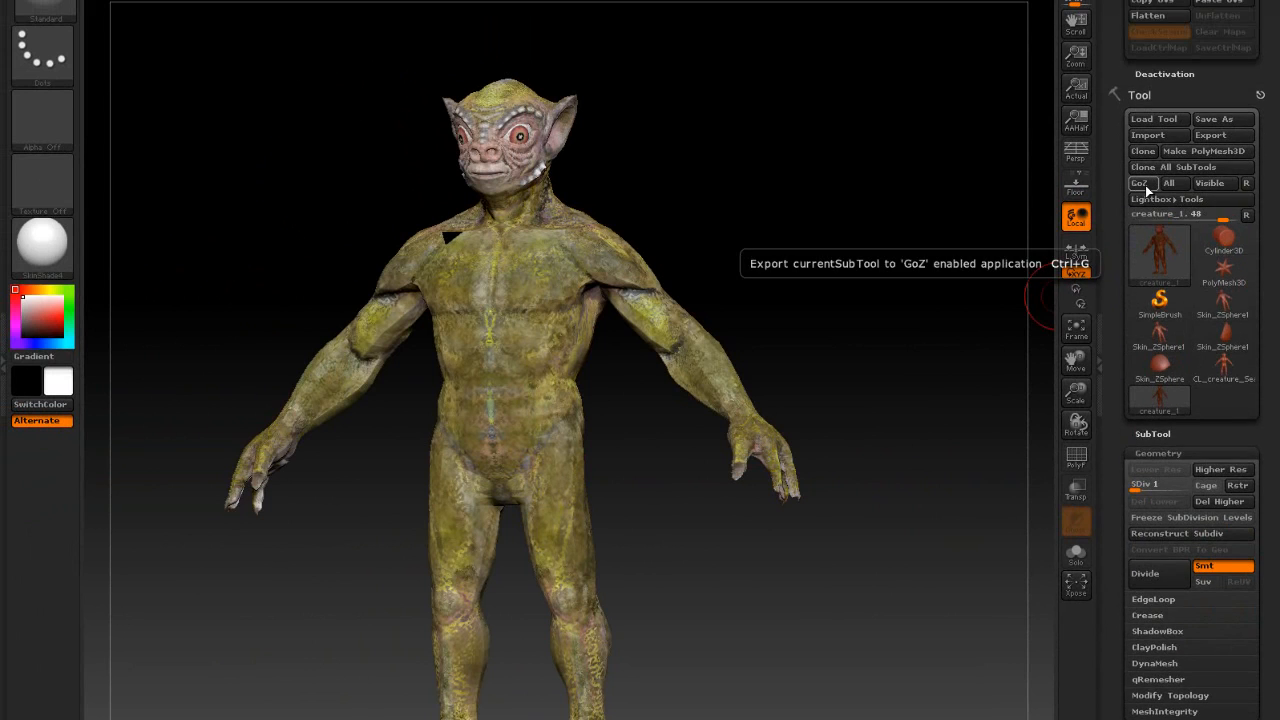
{"action": "left_click", "coordinate": [1247, 185]}
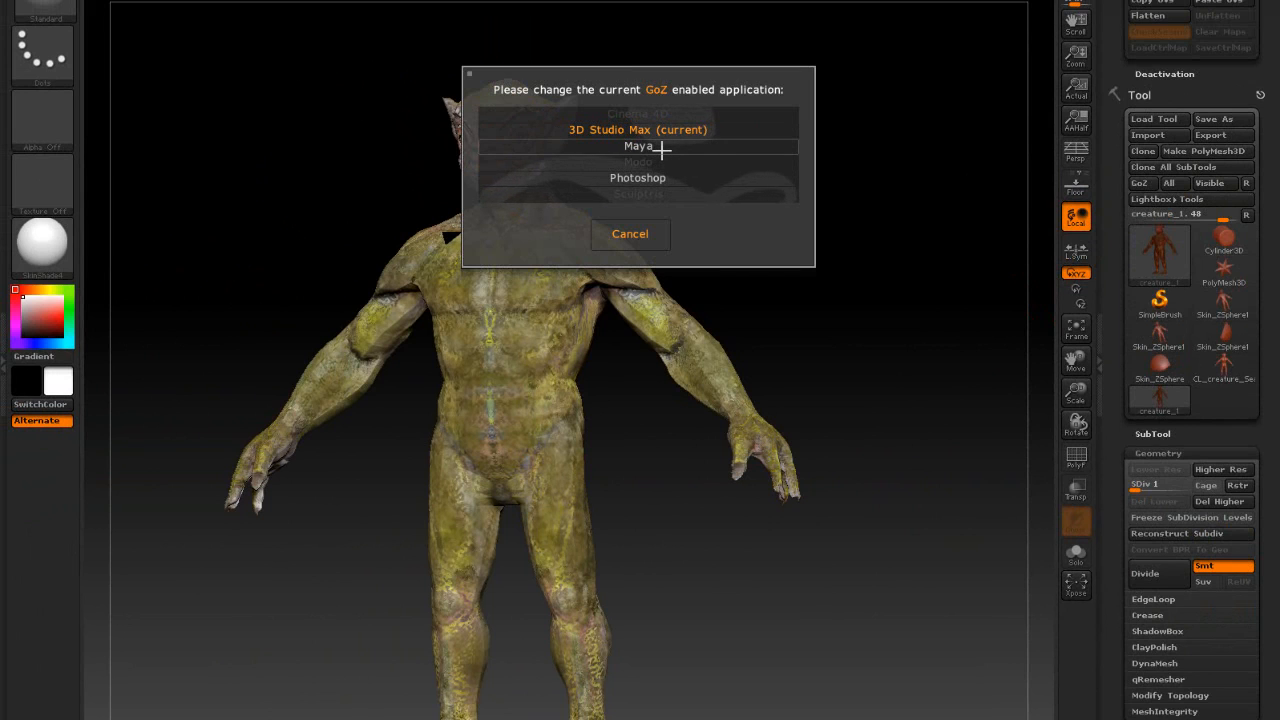
{"action": "left_click", "coordinate": [629, 234]}
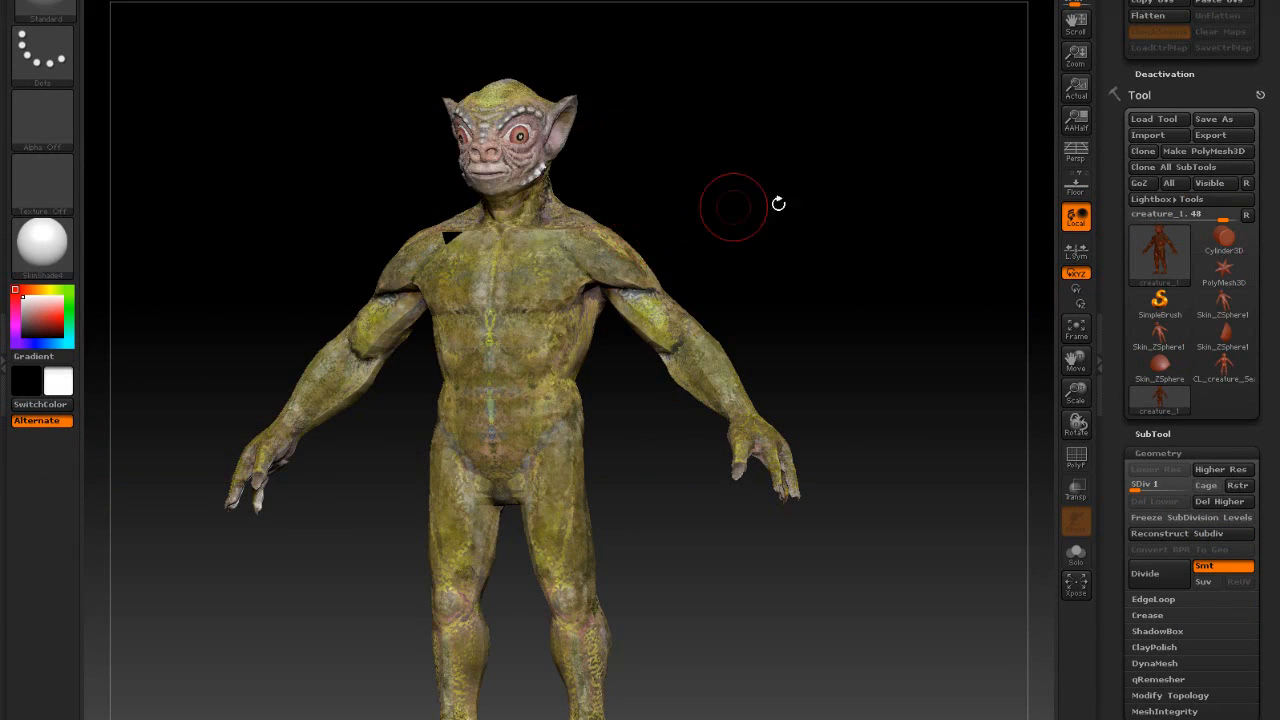
{"action": "left_click", "coordinate": [1140, 183]}
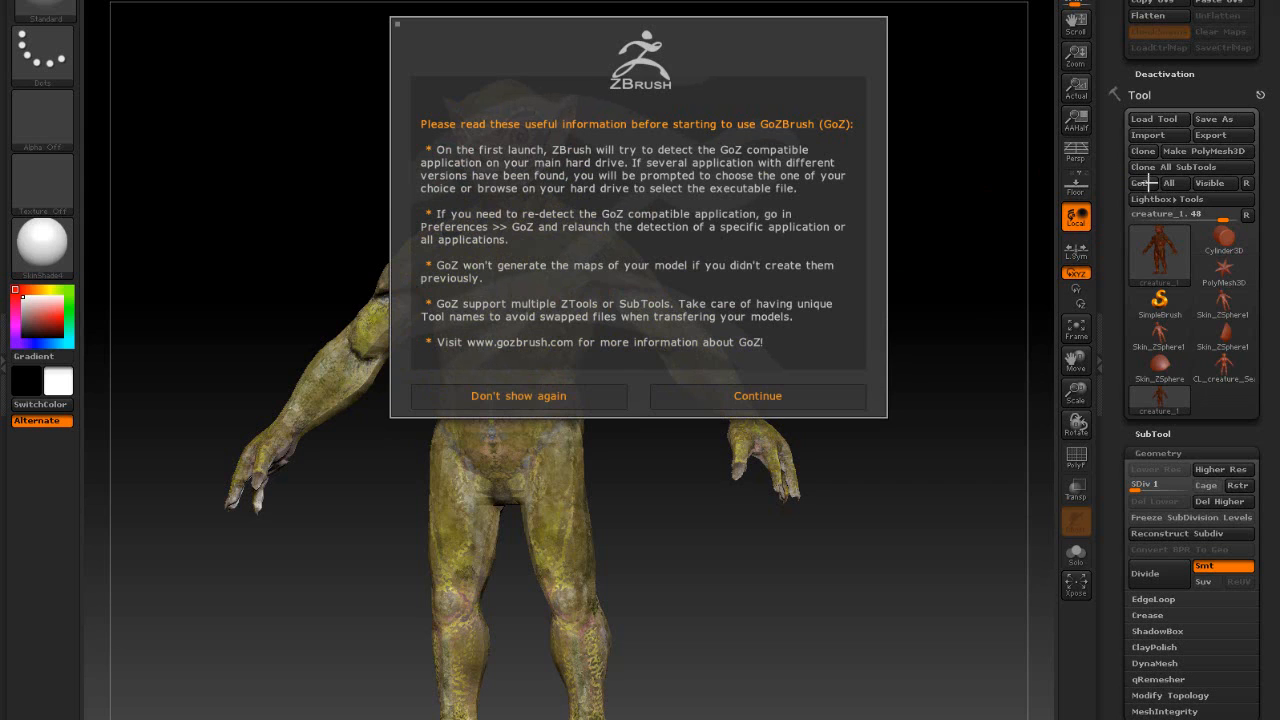
{"action": "left_click", "coordinate": [731, 396]}
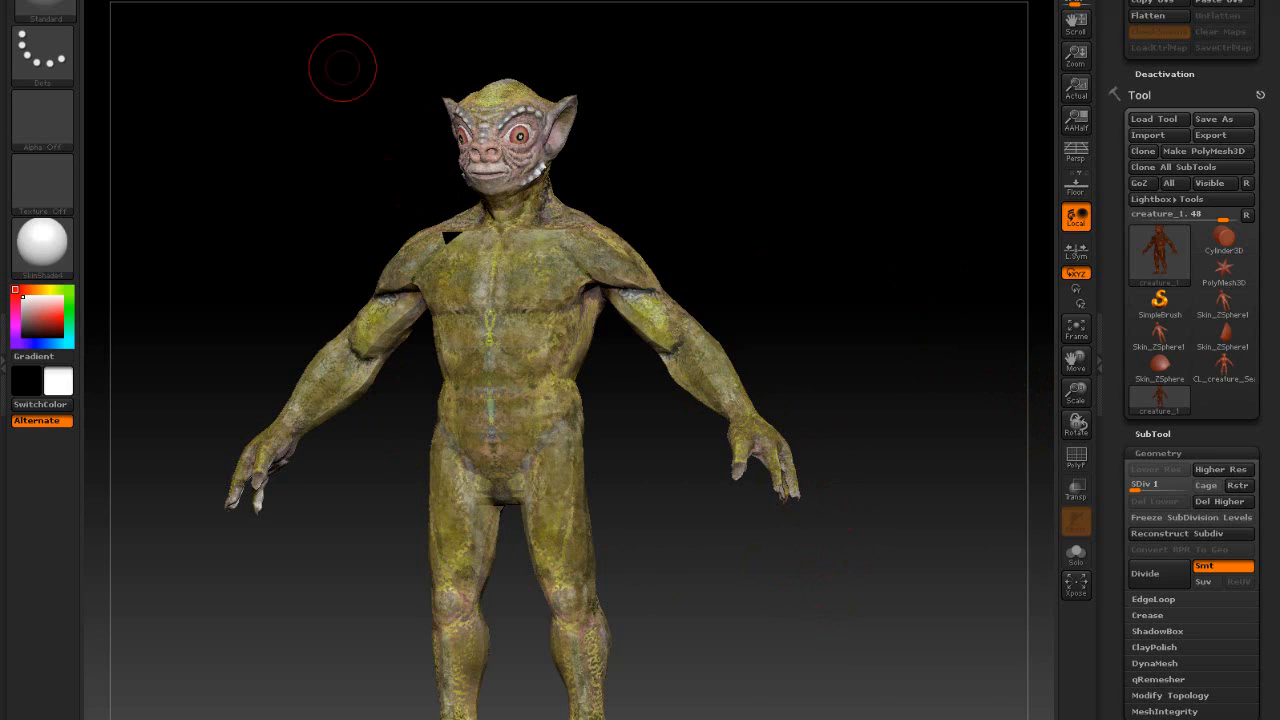
{"action": "key", "text": "alt+Tab"}
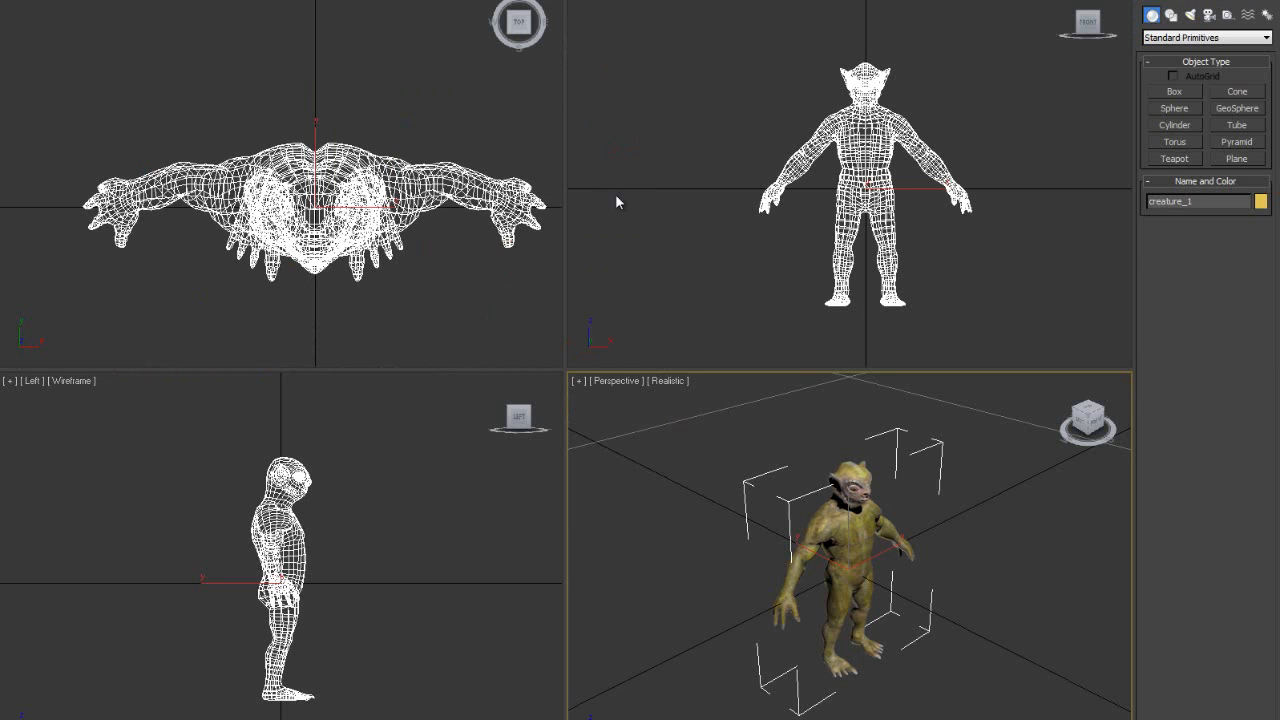
- Maximize the Perspective viewport and orbit to a low, frontal view of the creature
{"action": "middle_click_drag", "start_coordinate": [789, 483], "coordinate": [796, 479], "text": "alt"}
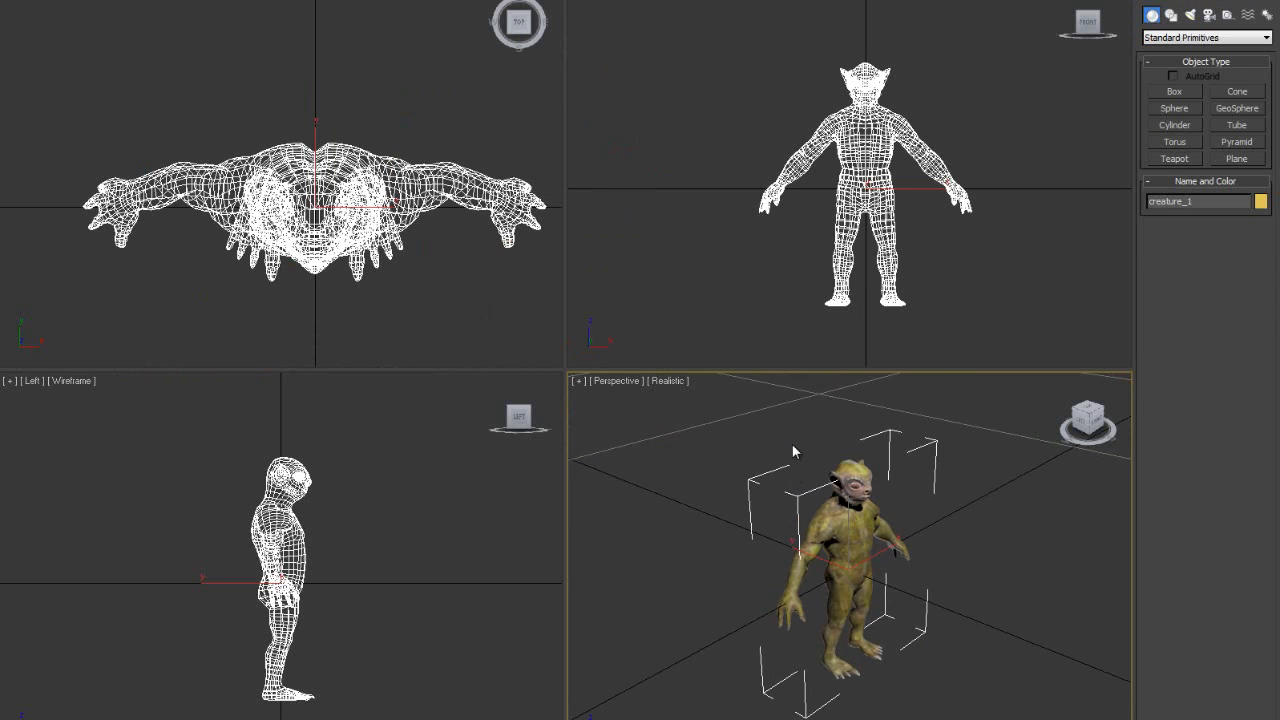
{"action": "key", "text": "alt+w"}
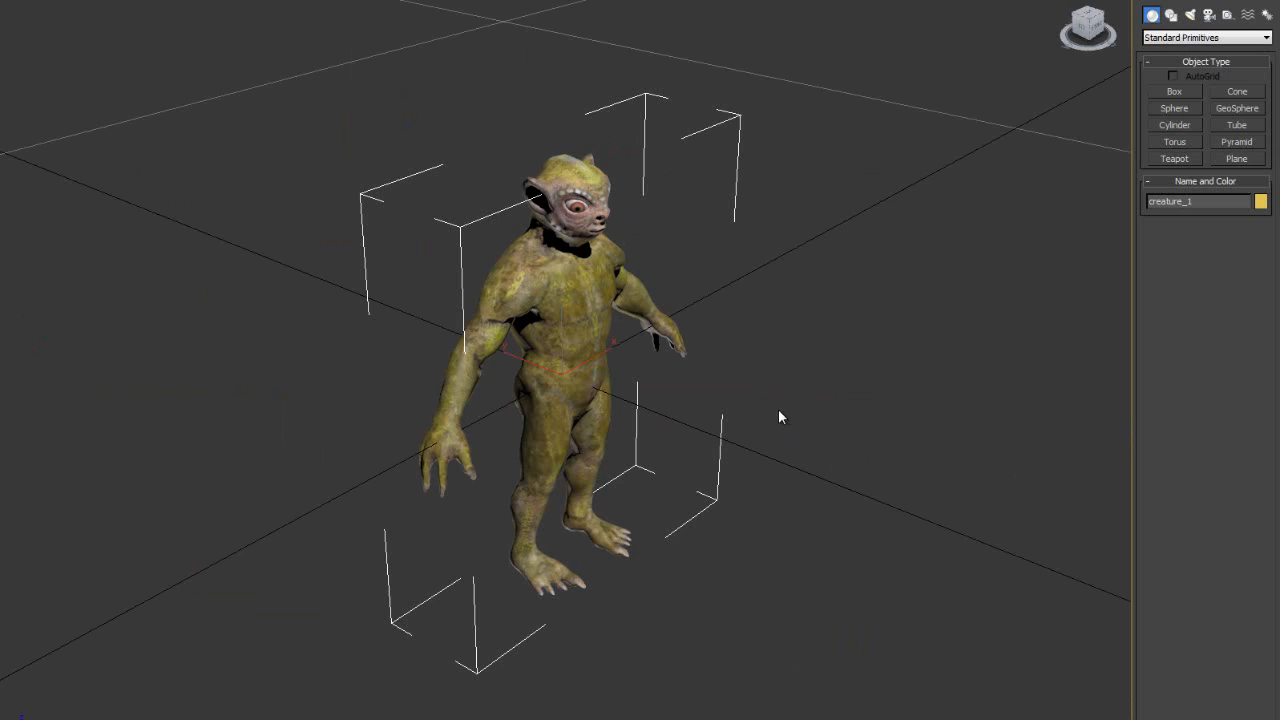
{"action": "mouse_move", "coordinate": [781, 417]}
{"action": "middle_mouse_down", "text": "alt"}
{"action": "mouse_move", "coordinate": [737, 400]}
{"action": "mouse_move", "coordinate": [748, 424]}
{"action": "mouse_move", "coordinate": [775, 428]}
{"action": "middle_mouse_up", "text": "alt"}
{"action": "scroll", "coordinate": [751, 423], "scroll_direction": "down", "scroll_amount": 3}
{"action": "scroll", "coordinate": [751, 426], "scroll_direction": "up", "scroll_amount": 3}
{"action": "scroll", "coordinate": [752, 428], "scroll_direction": "down", "scroll_amount": 2}
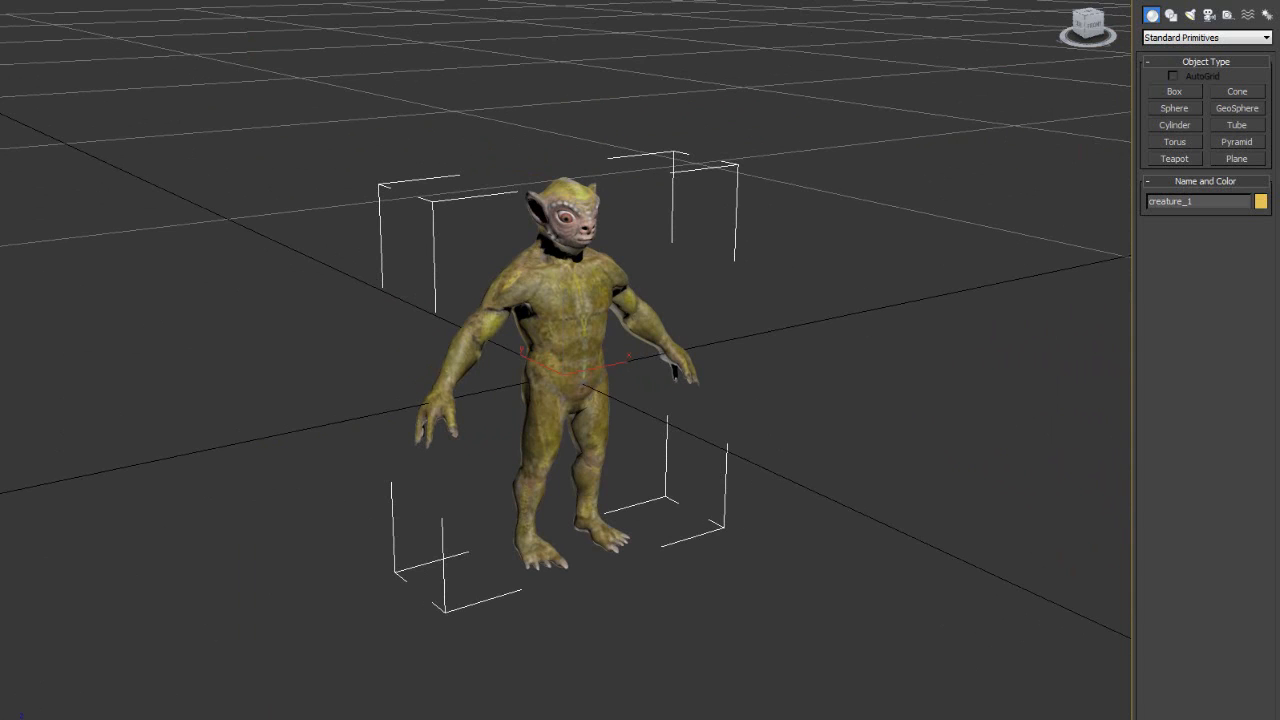
- Scale creature_1 up much larger and raise it along Z to stand on the grid
{"action": "key", "text": "r"}
{"action": "left_click_drag", "start_coordinate": [563, 371], "coordinate": [569, 263]}
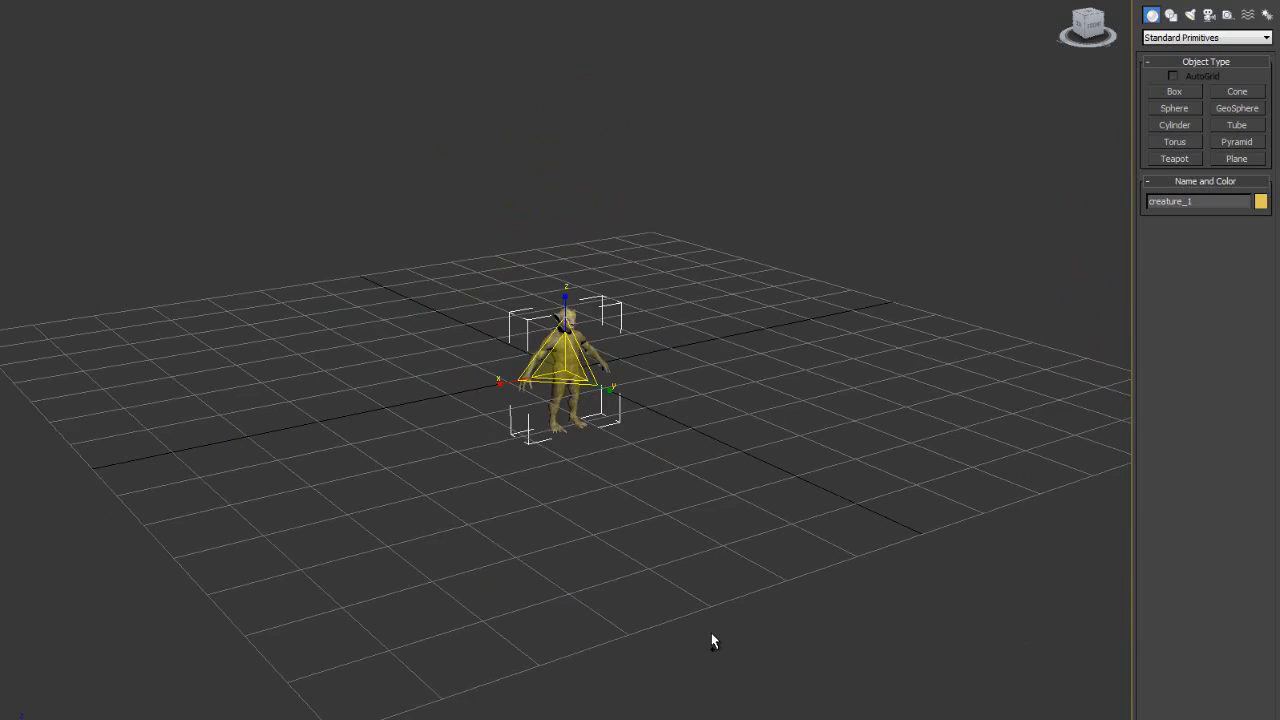
{"action": "left_click_drag", "start_coordinate": [563, 388], "coordinate": [435, 203]}
{"action": "key", "text": "w"}
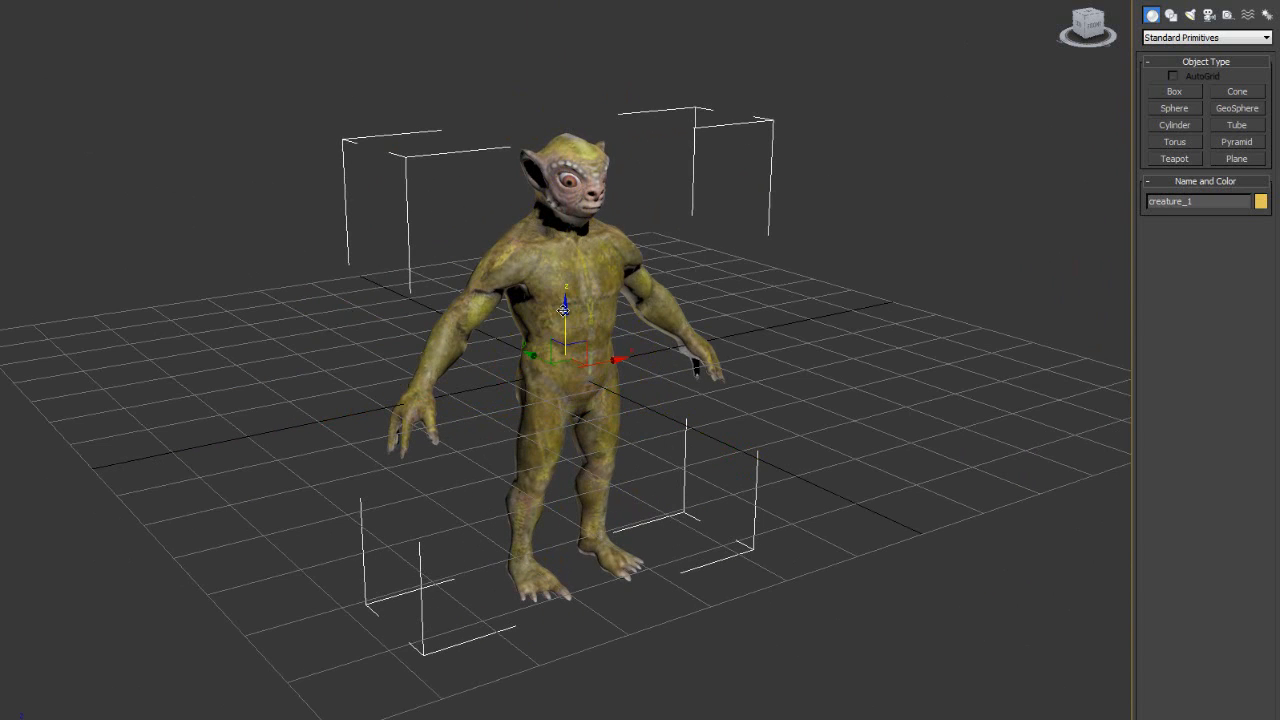
{"action": "left_click_drag", "start_coordinate": [568, 312], "coordinate": [566, 49]}
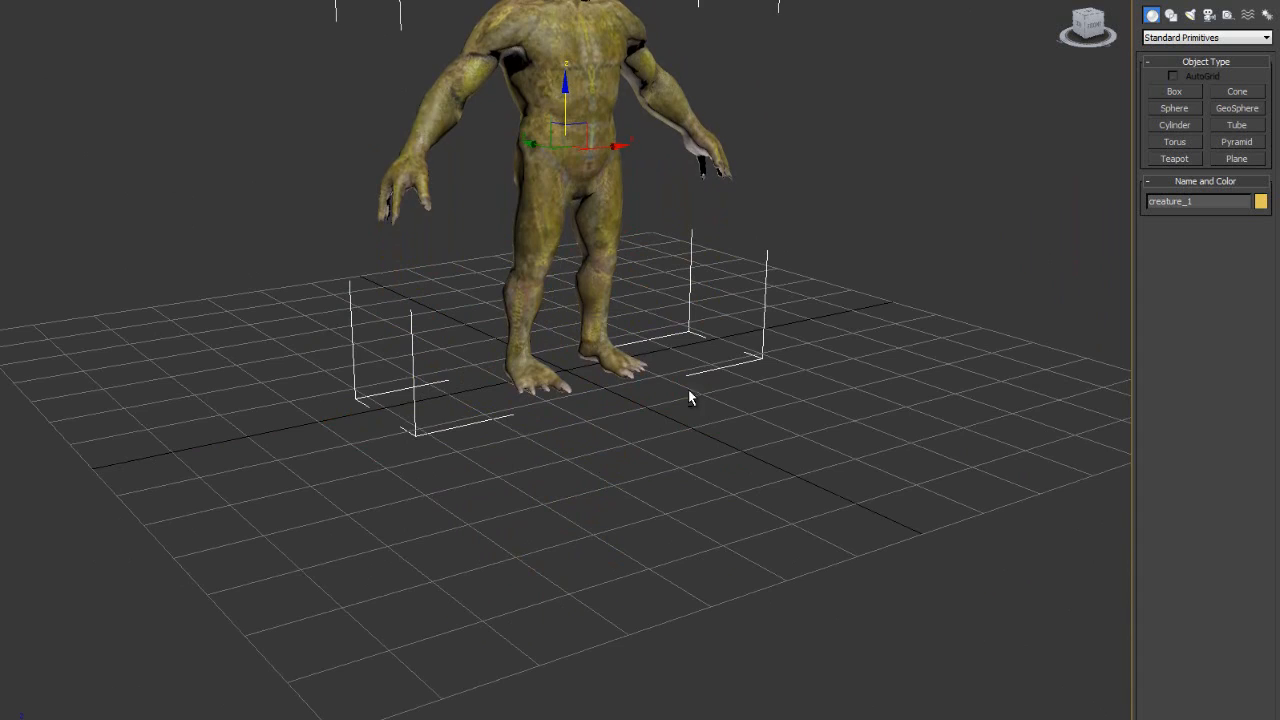
{"action": "middle_click_drag", "start_coordinate": [688, 389], "coordinate": [607, 385], "text": "alt"}
{"action": "scroll", "coordinate": [624, 331], "scroll_direction": "down", "scroll_amount": 1}
{"action": "middle_click_drag", "start_coordinate": [632, 271], "coordinate": [632, 428]}
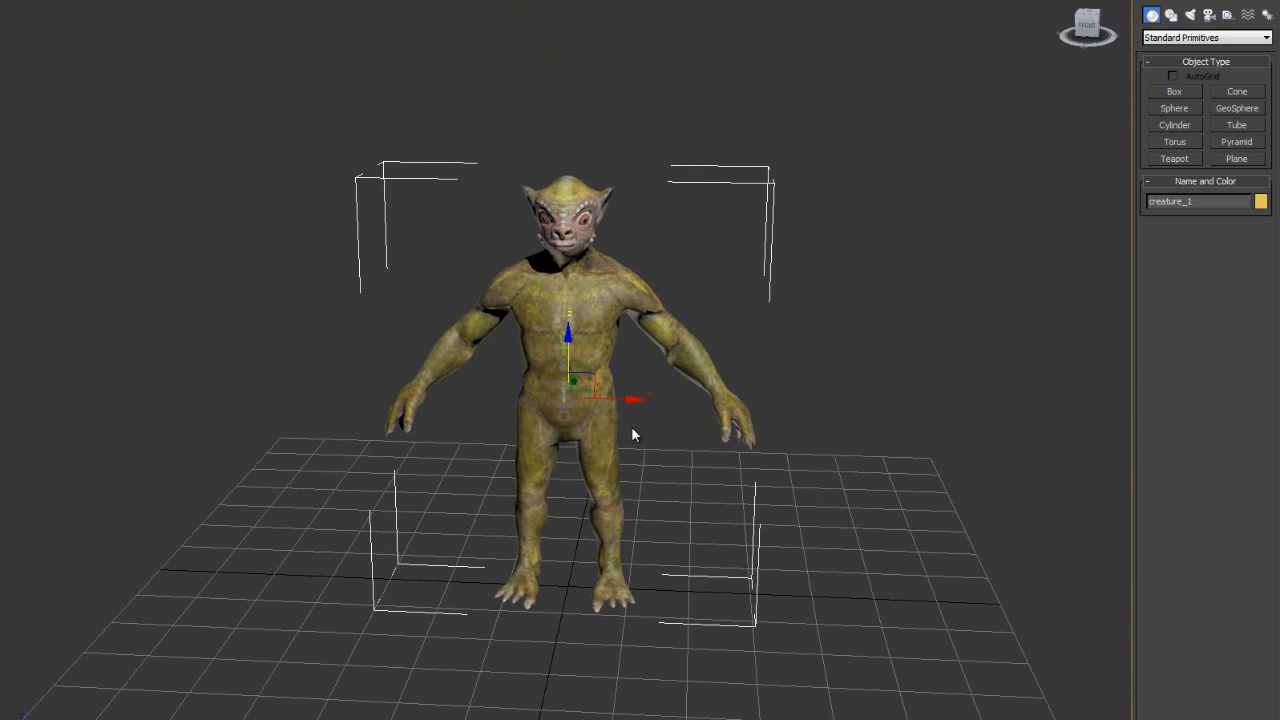
- Open the Slate Material Editor with M and shift it aside to uncover the creature
{"action": "key", "text": "m"}
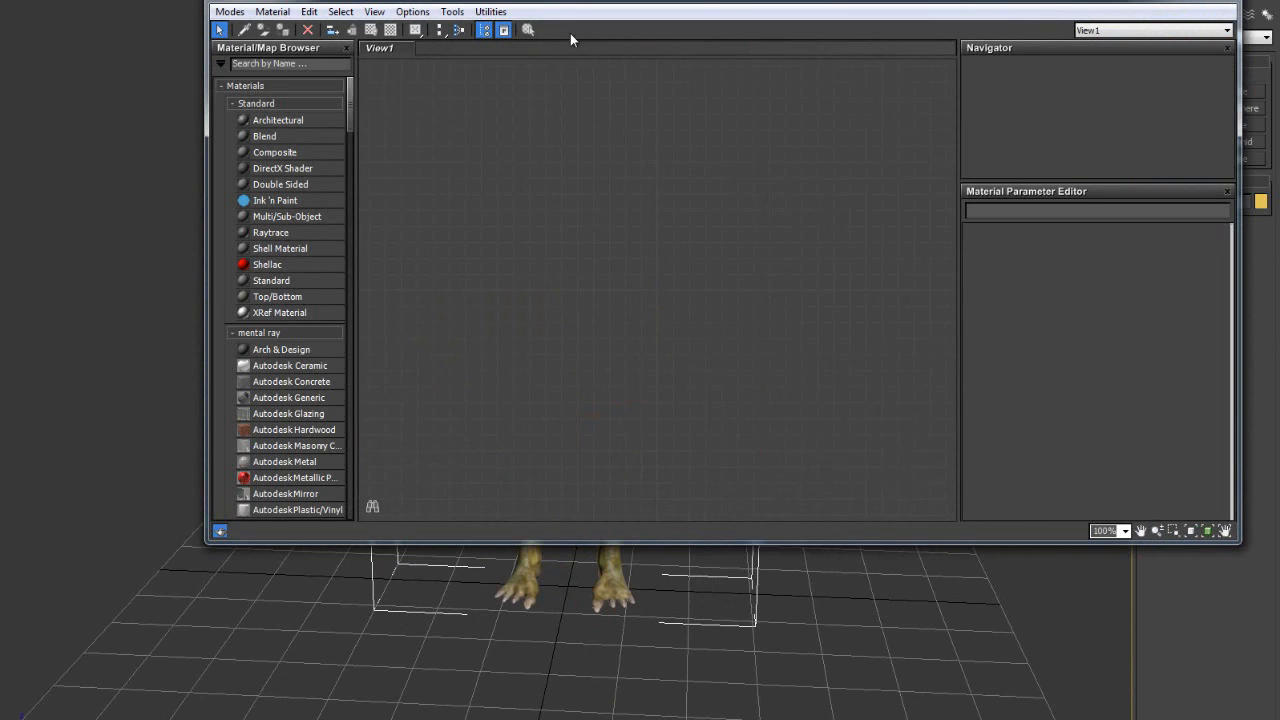
{"action": "left_click_drag", "start_coordinate": [572, 7], "coordinate": [852, 103]}
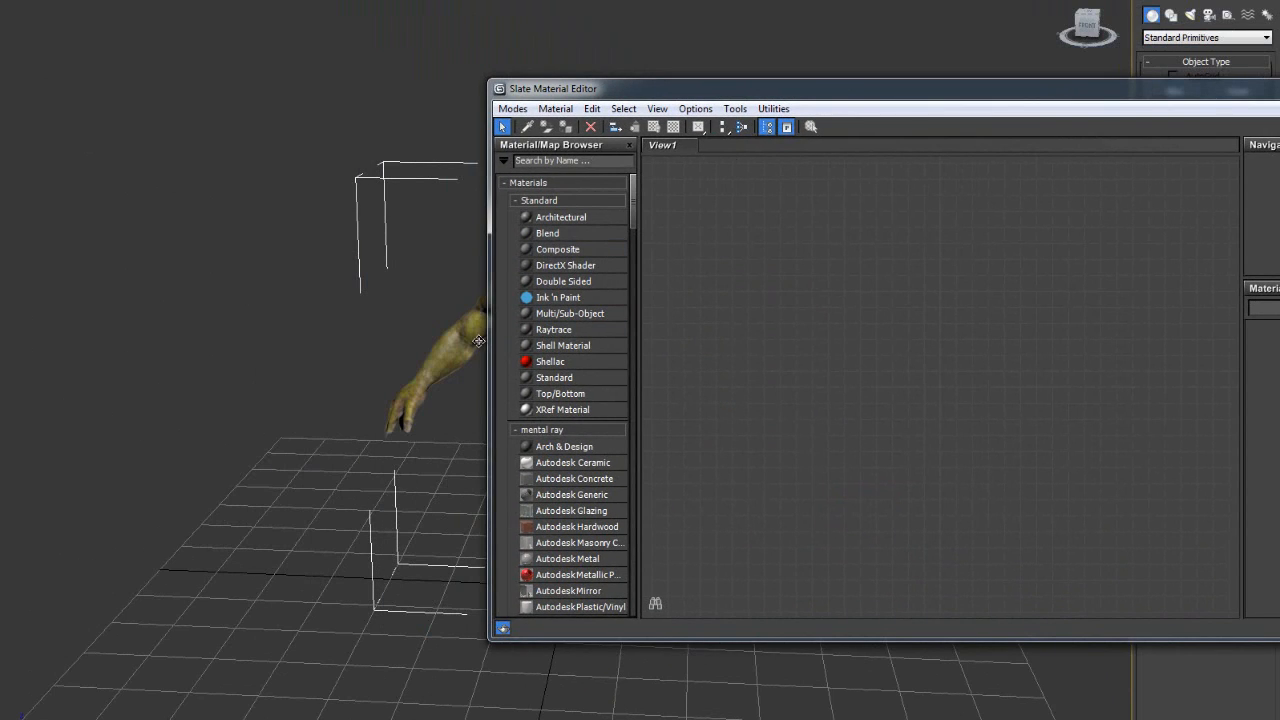
{"action": "left_click_drag", "start_coordinate": [490, 343], "coordinate": [598, 350]}
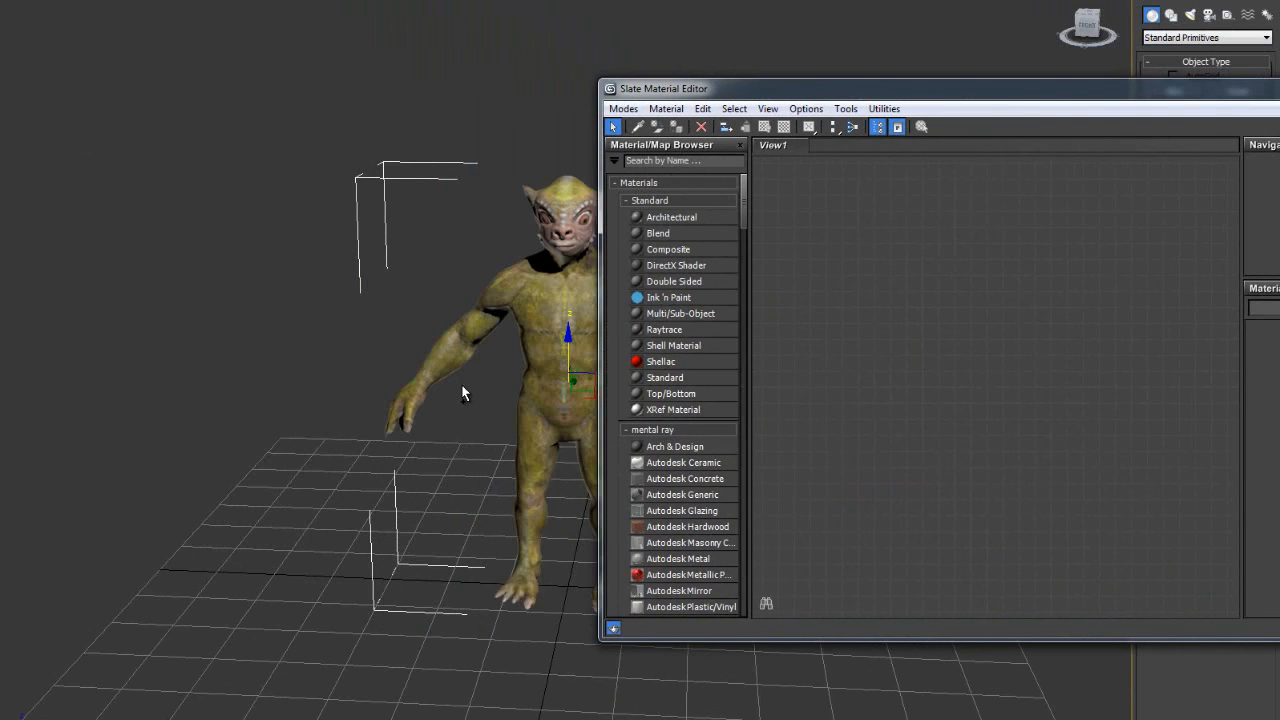
{"action": "middle_click_drag", "start_coordinate": [467, 388], "coordinate": [292, 347], "text": "shift"}
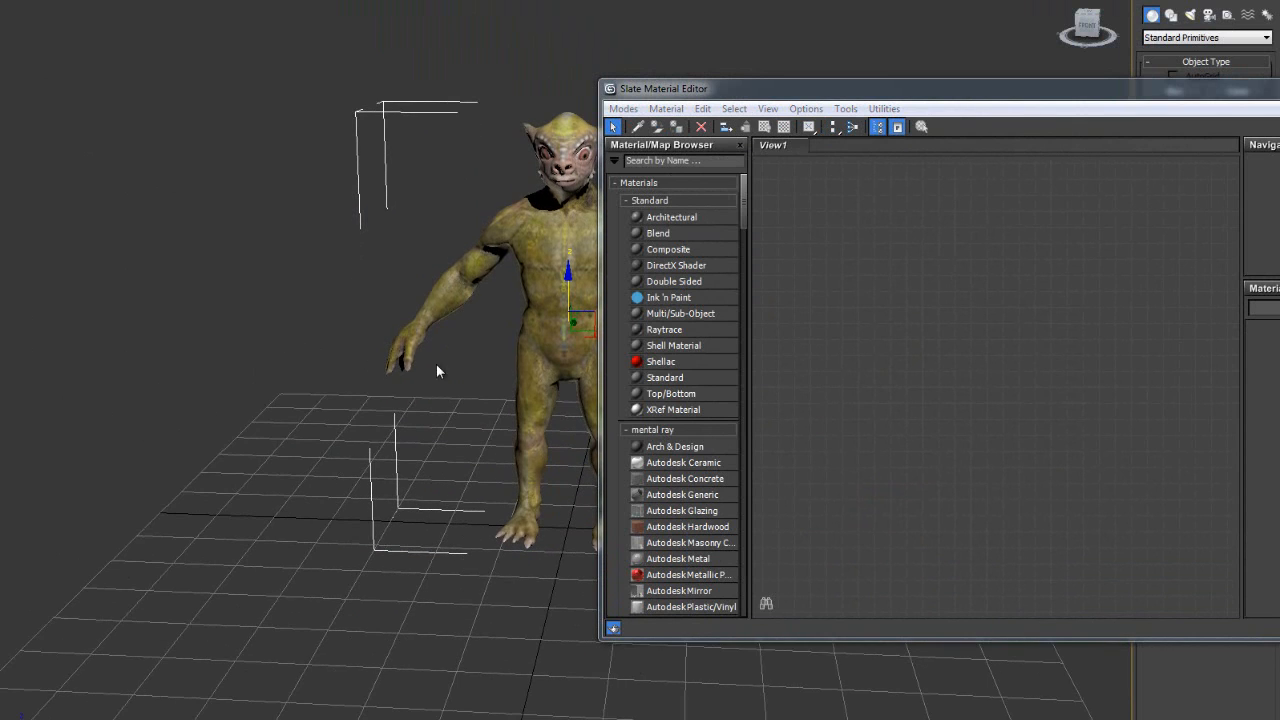
{"action": "middle_click_drag", "start_coordinate": [436, 365], "coordinate": [340, 395], "text": "shift"}
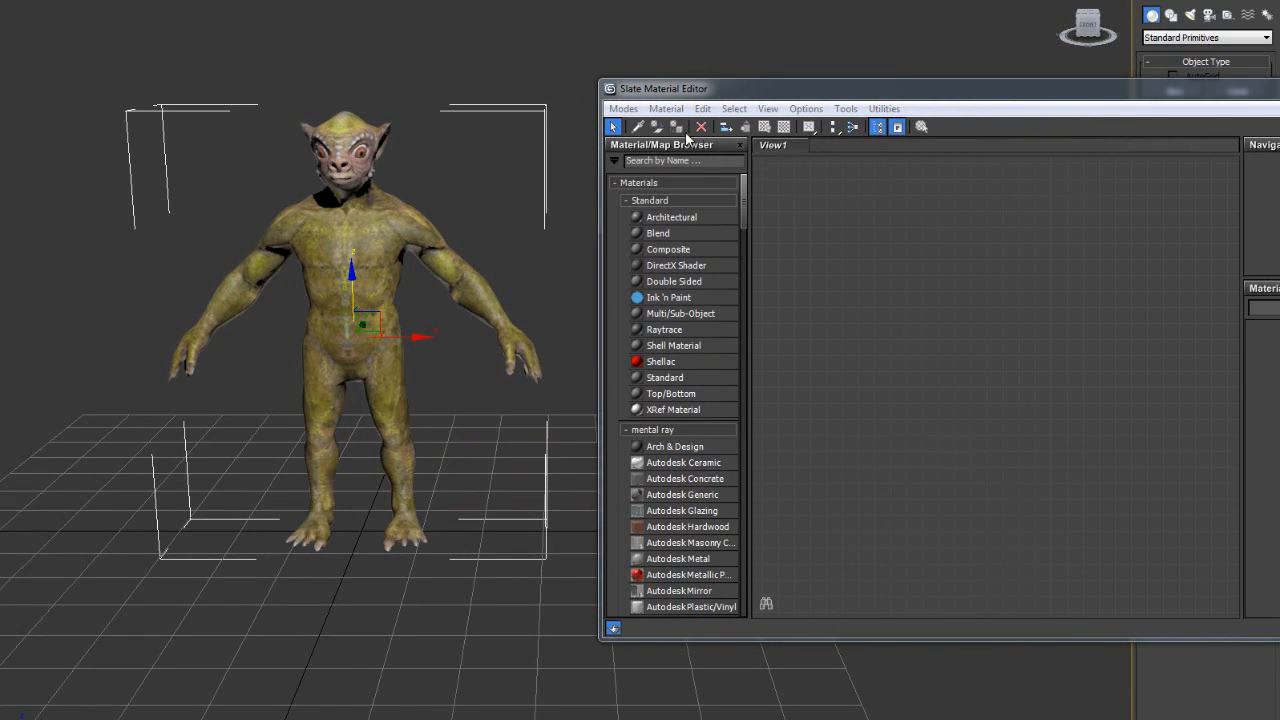
- Pick the creature's material into the node view and auto-lay out its nodes
{"action": "left_click", "coordinate": [637, 126]}
{"action": "left_click", "coordinate": [316, 292]}
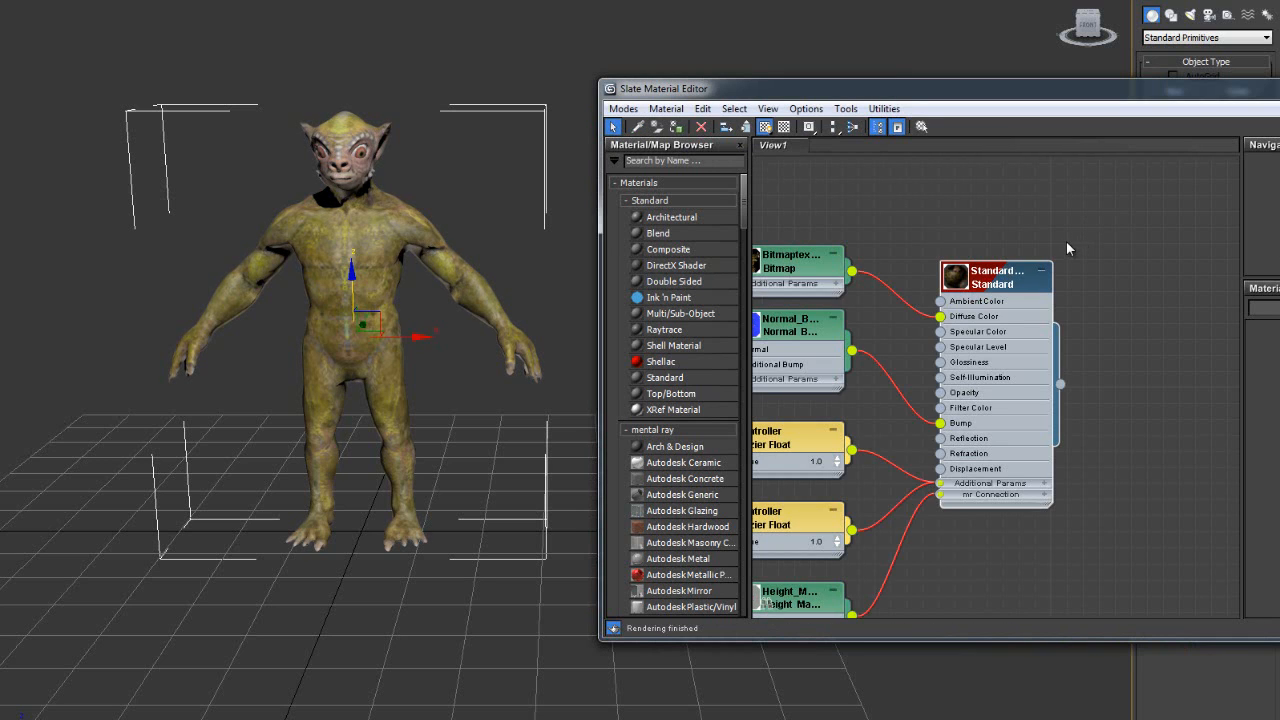
{"action": "scroll", "coordinate": [1036, 240], "scroll_direction": "down", "scroll_amount": 1}
{"action": "middle_click_drag", "start_coordinate": [1041, 262], "coordinate": [1170, 216]}
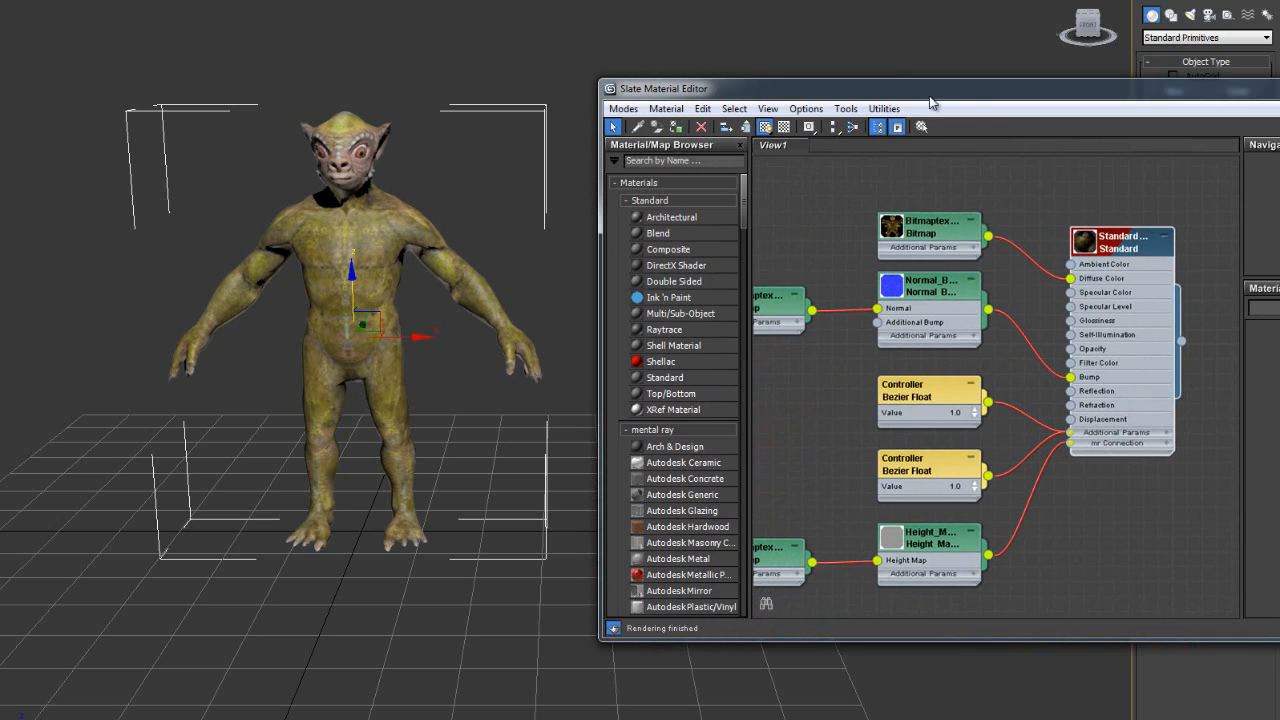
{"action": "left_click_drag", "start_coordinate": [930, 97], "coordinate": [585, 0]}
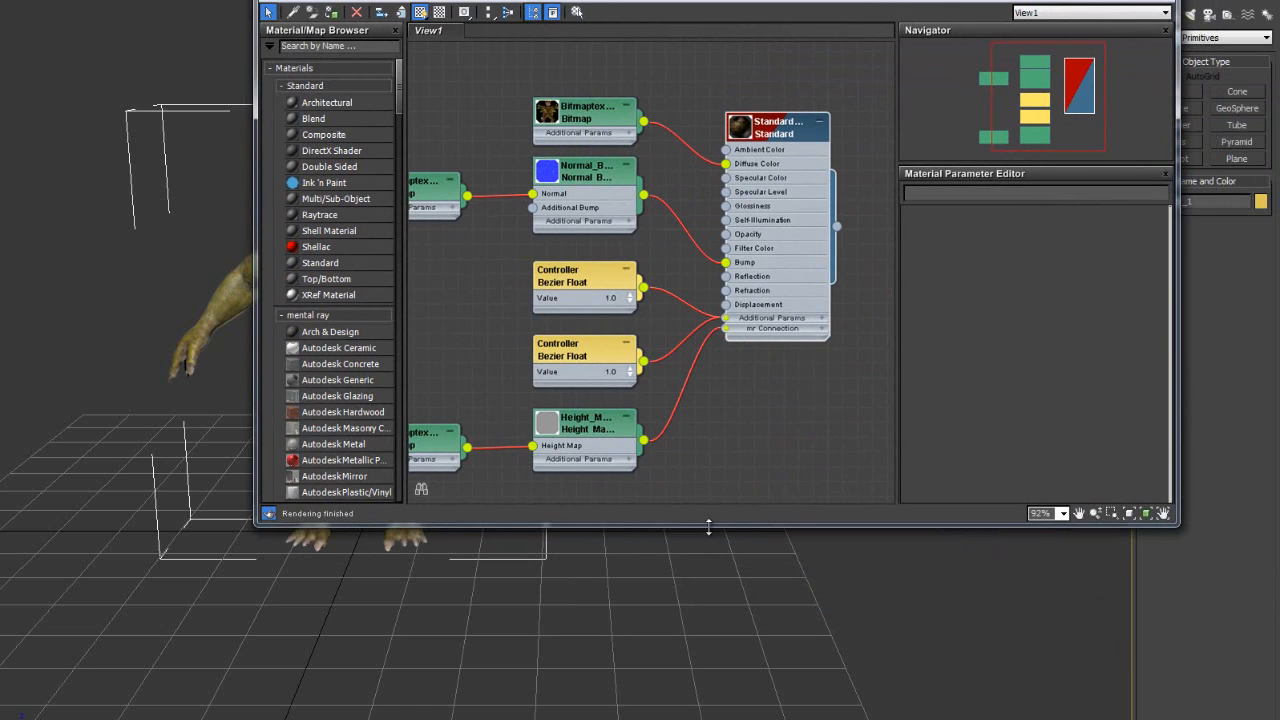
{"action": "left_click_drag", "start_coordinate": [708, 527], "coordinate": [708, 716]}
{"action": "key", "text": "l"}
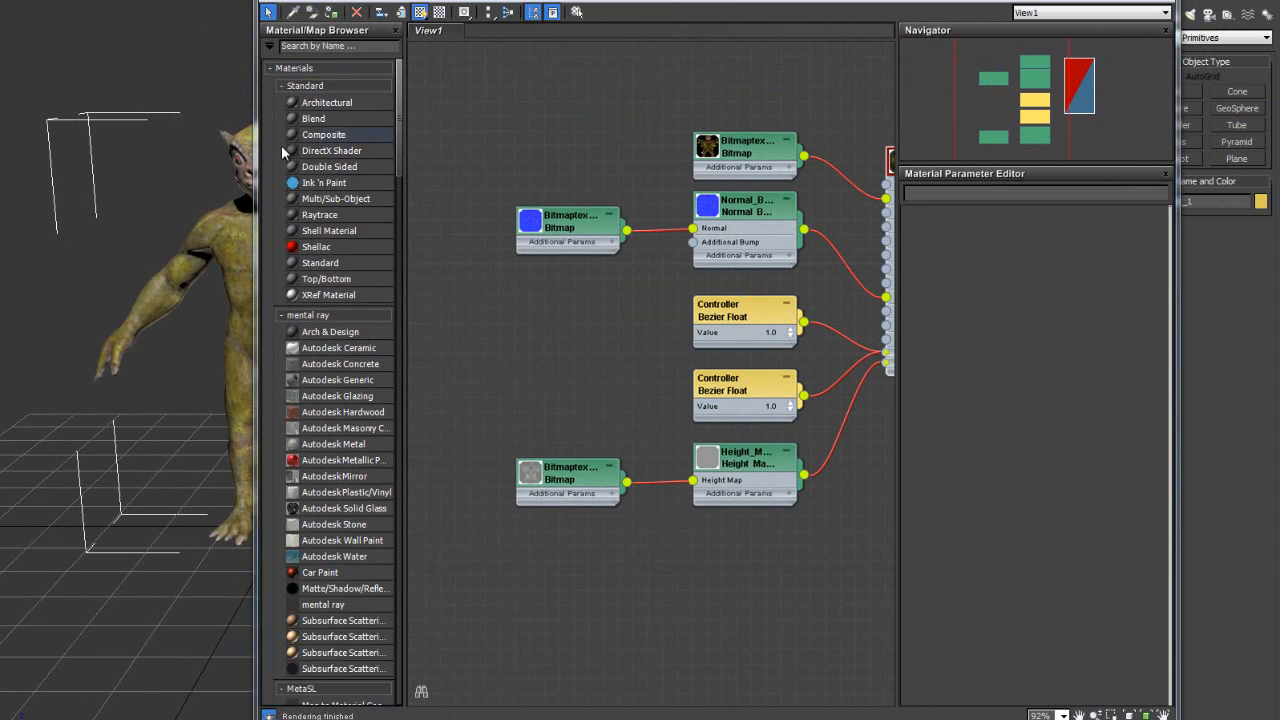
{"action": "middle_click_drag", "start_coordinate": [137, 203], "coordinate": [83, 227]}
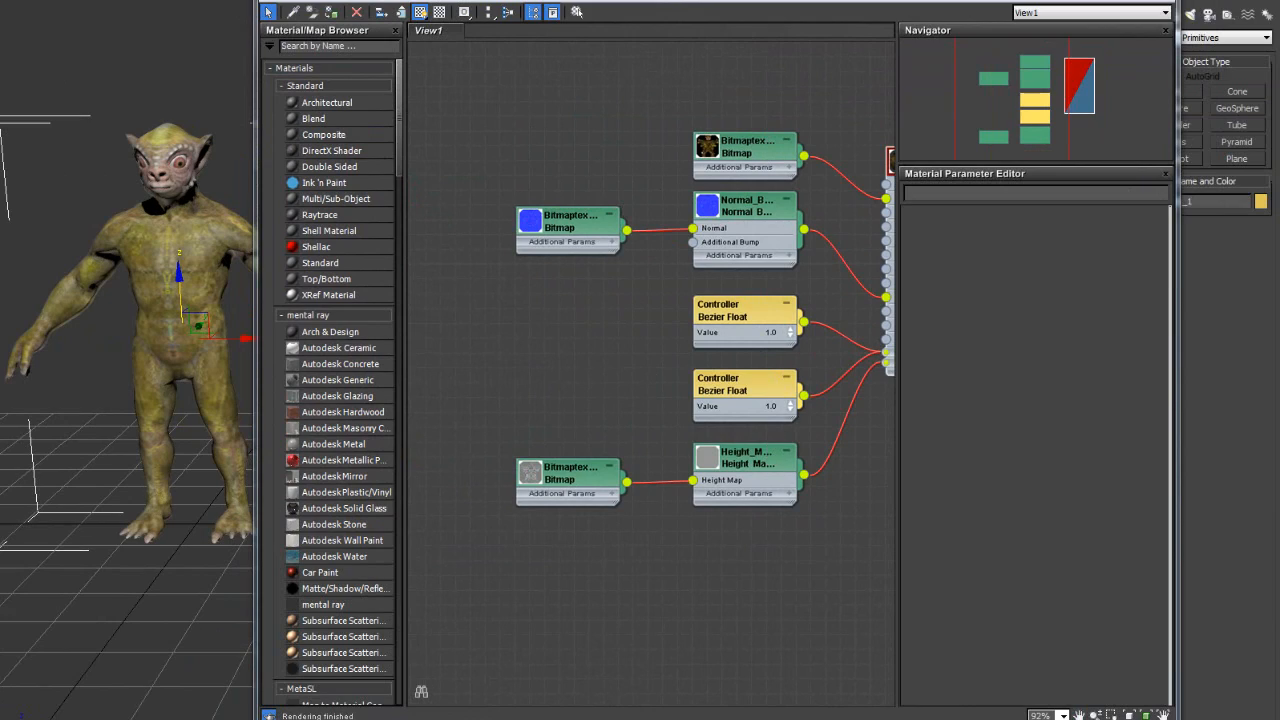
{"action": "left_click_drag", "start_coordinate": [711, 0], "coordinate": [657, 628]}
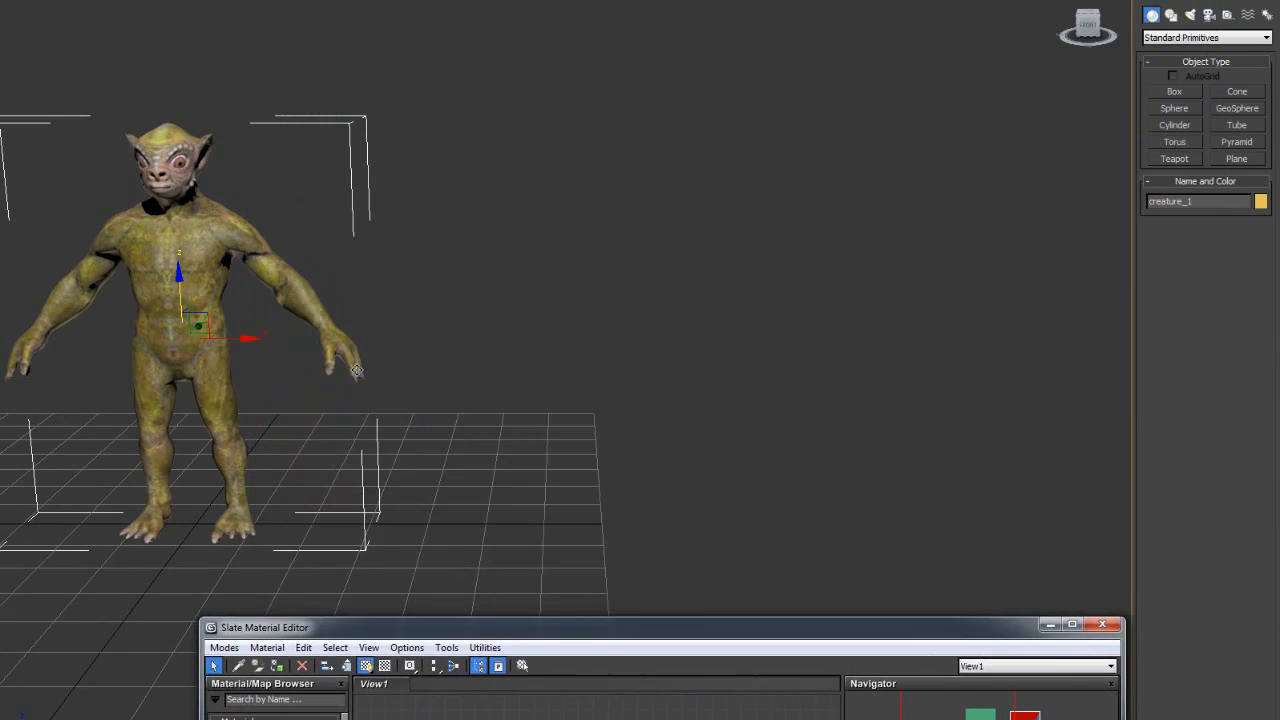
- Frame the creature's upper body and open the Environment and Effects settings
{"action": "scroll", "coordinate": [286, 346], "scroll_direction": "down", "scroll_amount": 1}
{"action": "middle_click_drag", "start_coordinate": [286, 355], "coordinate": [524, 384]}
{"action": "scroll", "coordinate": [580, 350], "scroll_direction": "up", "scroll_amount": 4}
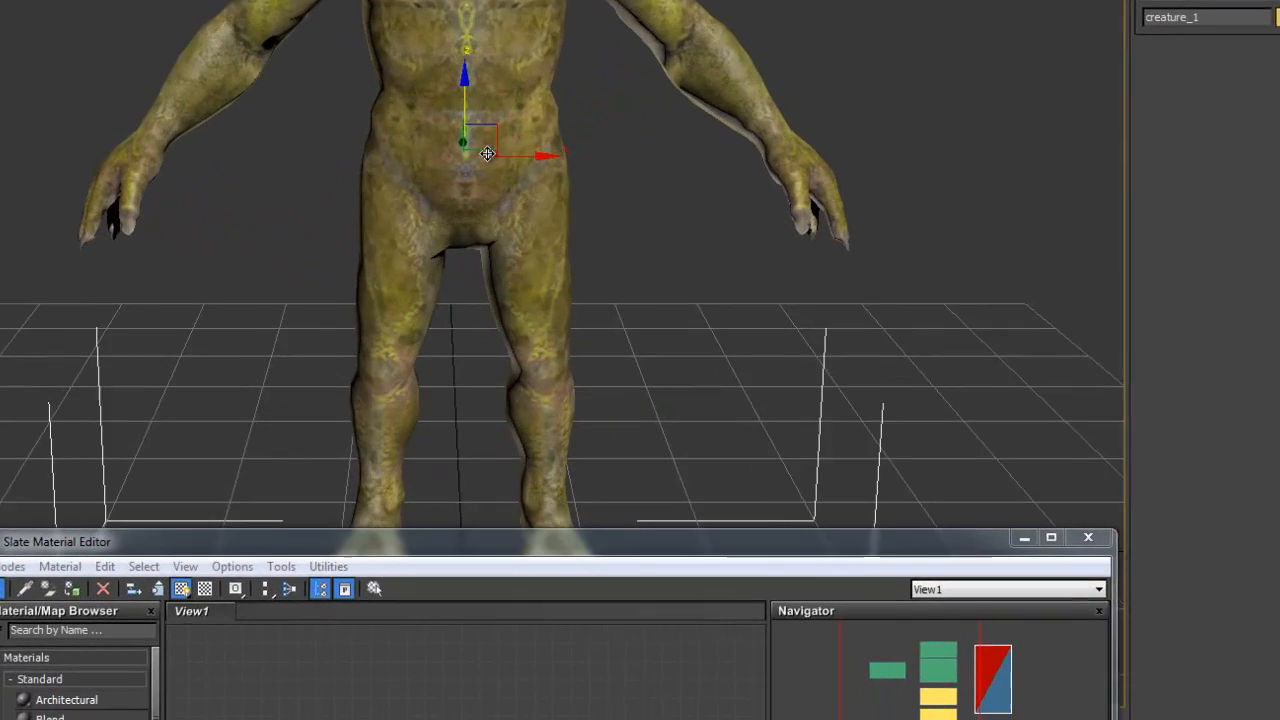
{"action": "middle_click_drag", "start_coordinate": [598, 345], "coordinate": [608, 318], "text": "alt"}
{"action": "scroll", "coordinate": [490, 106], "scroll_direction": "down", "scroll_amount": 1}
{"action": "middle_click_drag", "start_coordinate": [478, 40], "coordinate": [473, 217]}
{"action": "scroll", "coordinate": [452, 202], "scroll_direction": "down", "scroll_amount": 1}
{"action": "scroll", "coordinate": [463, 188], "scroll_direction": "up", "scroll_amount": 2}
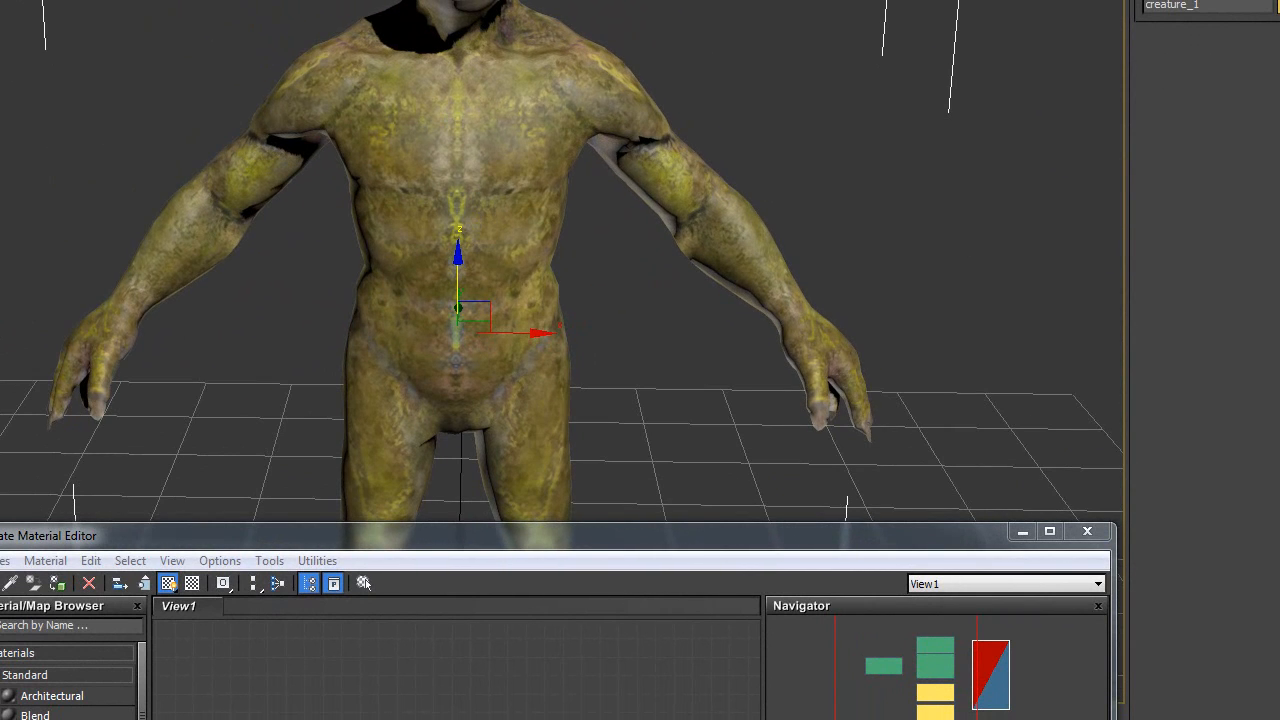
{"action": "left_click", "coordinate": [262, 0]}
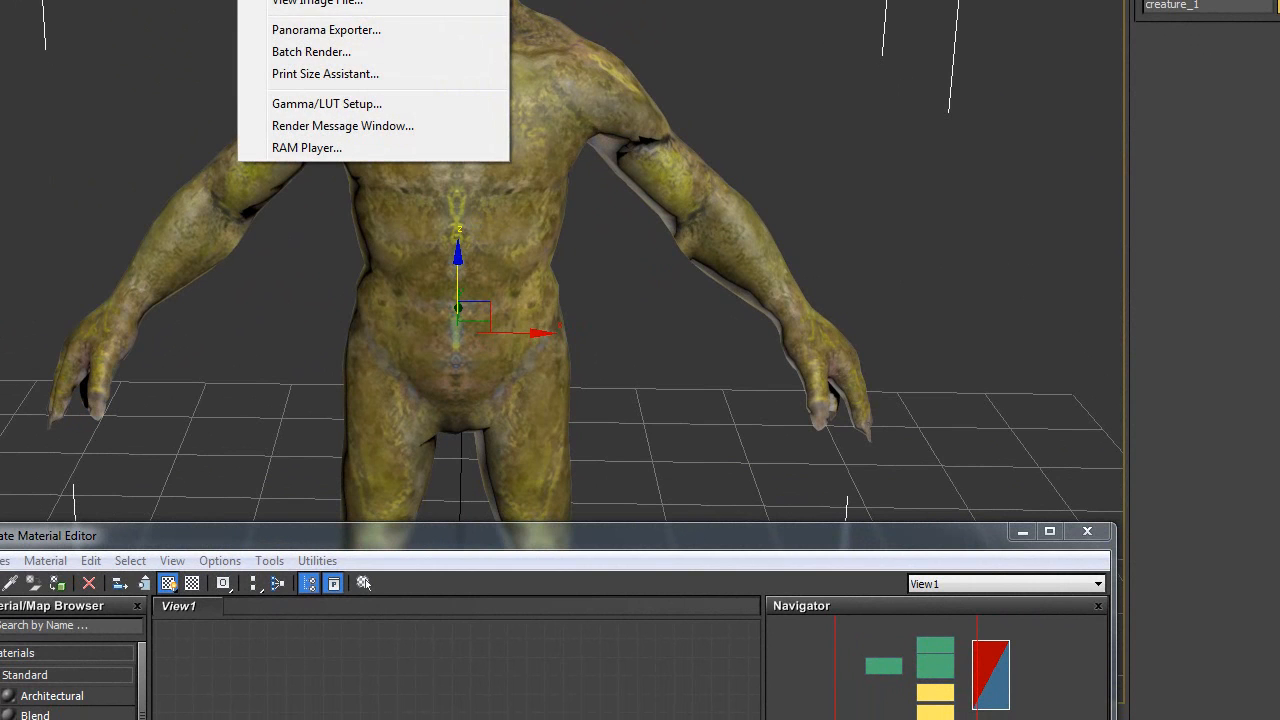
{"action": "left_click", "coordinate": [685, 172]}
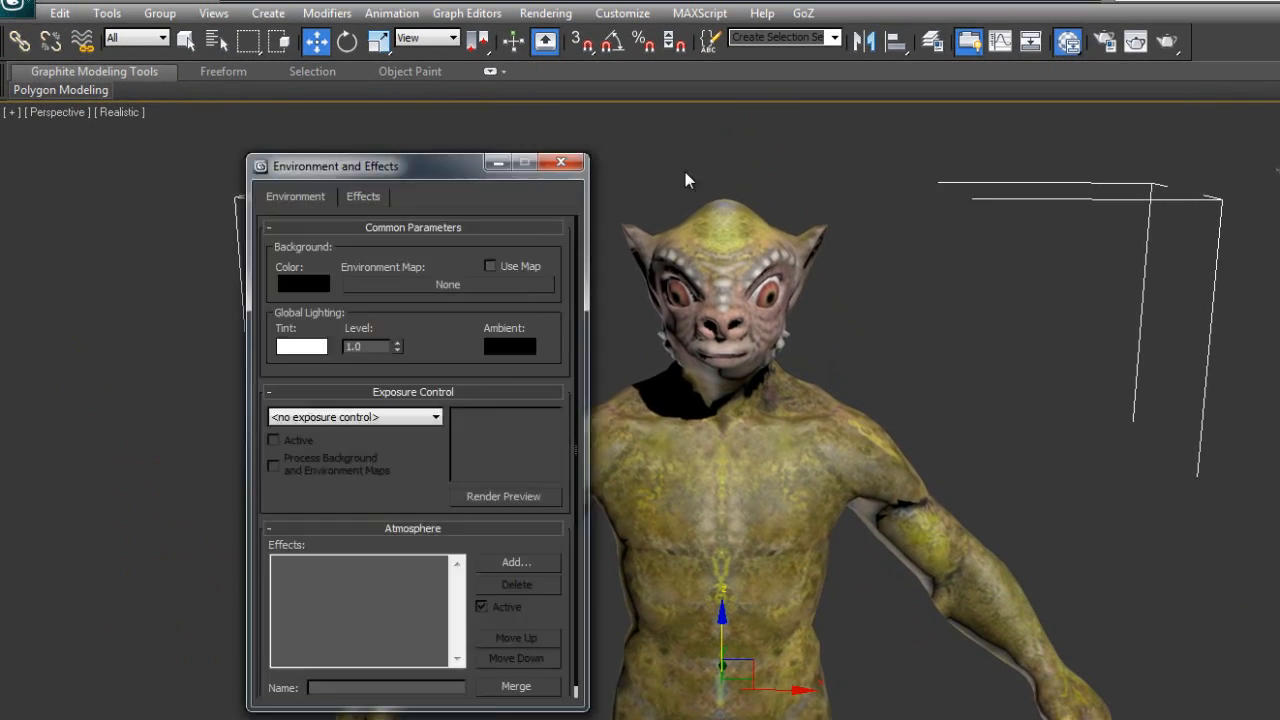
{"action": "left_click_drag", "start_coordinate": [401, 172], "coordinate": [605, 145]}
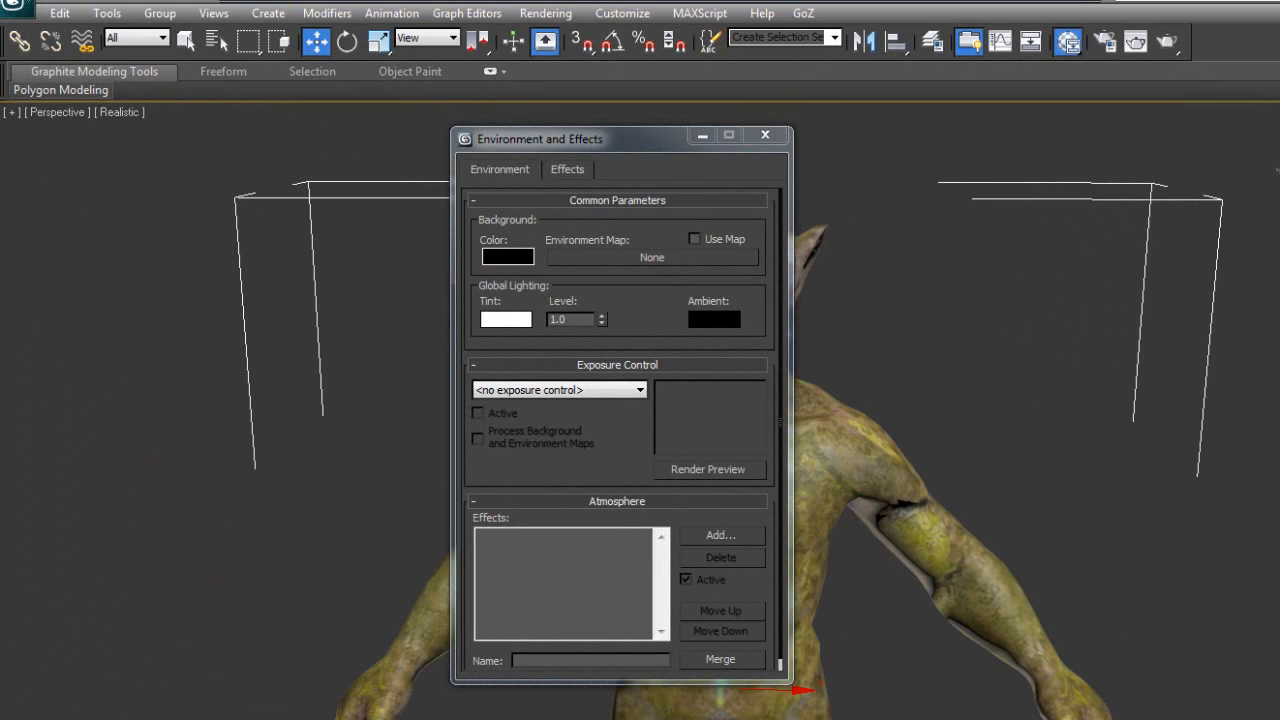
- Set the background colour to light grey 198, close the dialog, and frame the head
{"action": "left_click", "coordinate": [508, 256]}
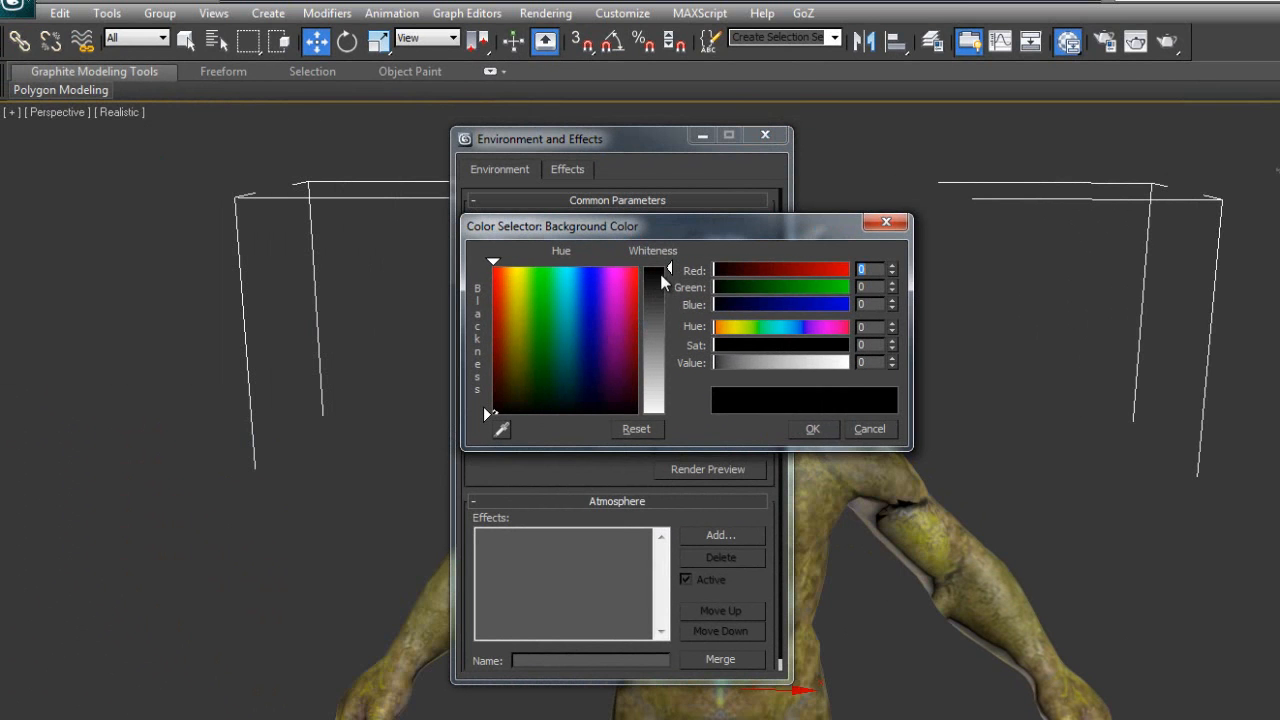
{"action": "left_click_drag", "start_coordinate": [665, 283], "coordinate": [652, 383]}
{"action": "left_click_drag", "start_coordinate": [595, 291], "coordinate": [594, 296]}
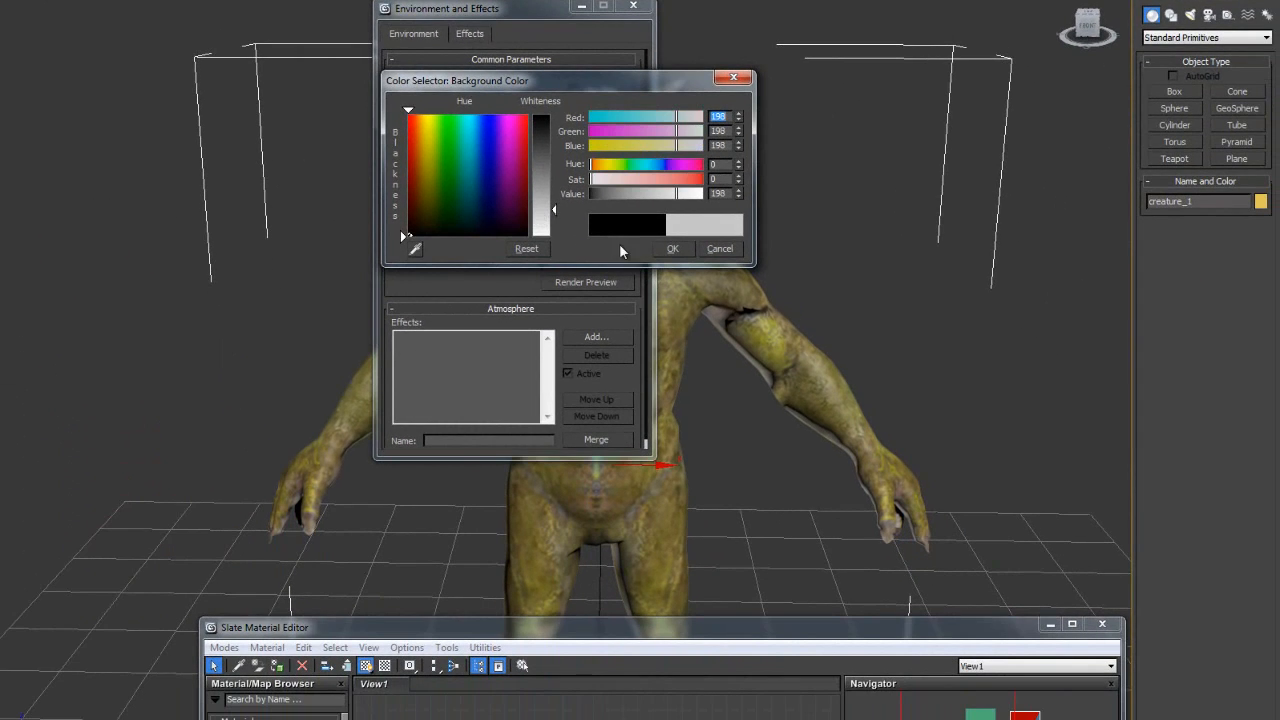
{"action": "left_click", "coordinate": [668, 248]}
{"action": "left_click", "coordinate": [633, 6]}
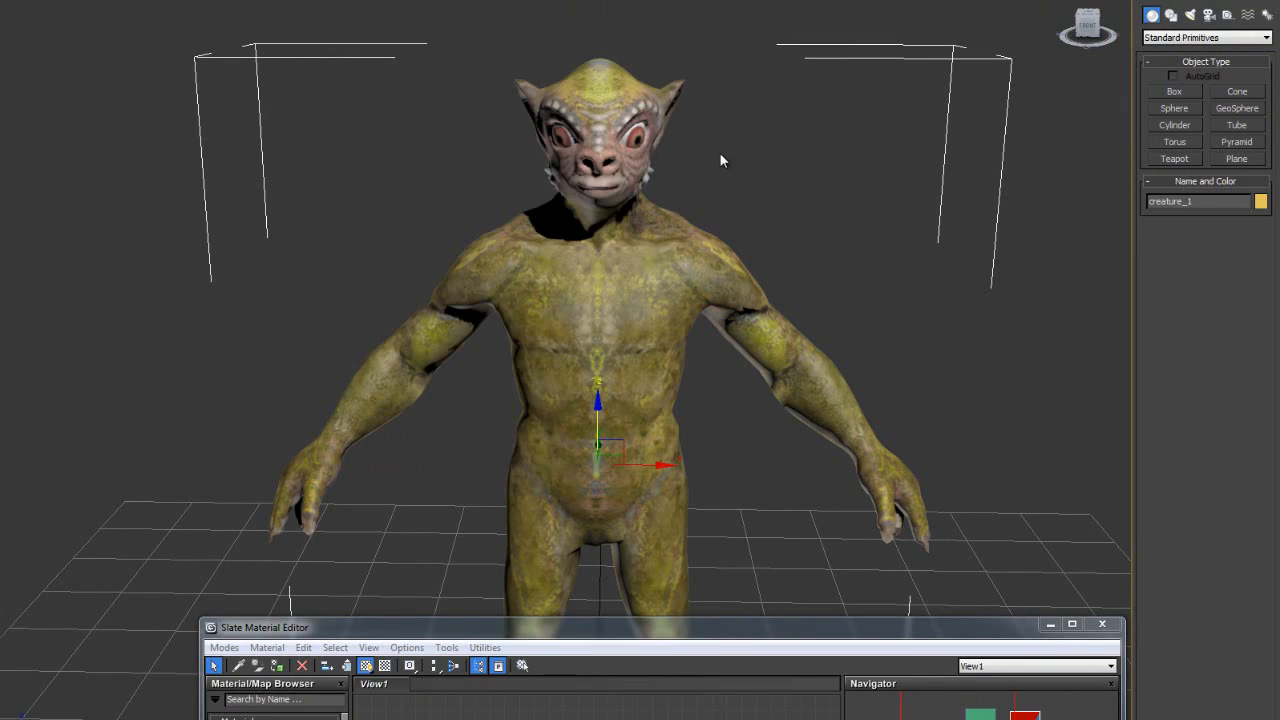
{"action": "scroll", "coordinate": [692, 183], "scroll_direction": "up", "scroll_amount": 3}
{"action": "mouse_move", "coordinate": [692, 183]}
{"action": "middle_mouse_down"}
{"action": "mouse_move", "coordinate": [701, 247]}
{"action": "mouse_move", "coordinate": [700, 195]}
{"action": "middle_mouse_up"}
{"action": "scroll", "coordinate": [695, 232], "scroll_direction": "up", "scroll_amount": 5}
{"action": "scroll", "coordinate": [700, 195], "scroll_direction": "down", "scroll_amount": 6}
{"action": "scroll", "coordinate": [678, 281], "scroll_direction": "up", "scroll_amount": 6}
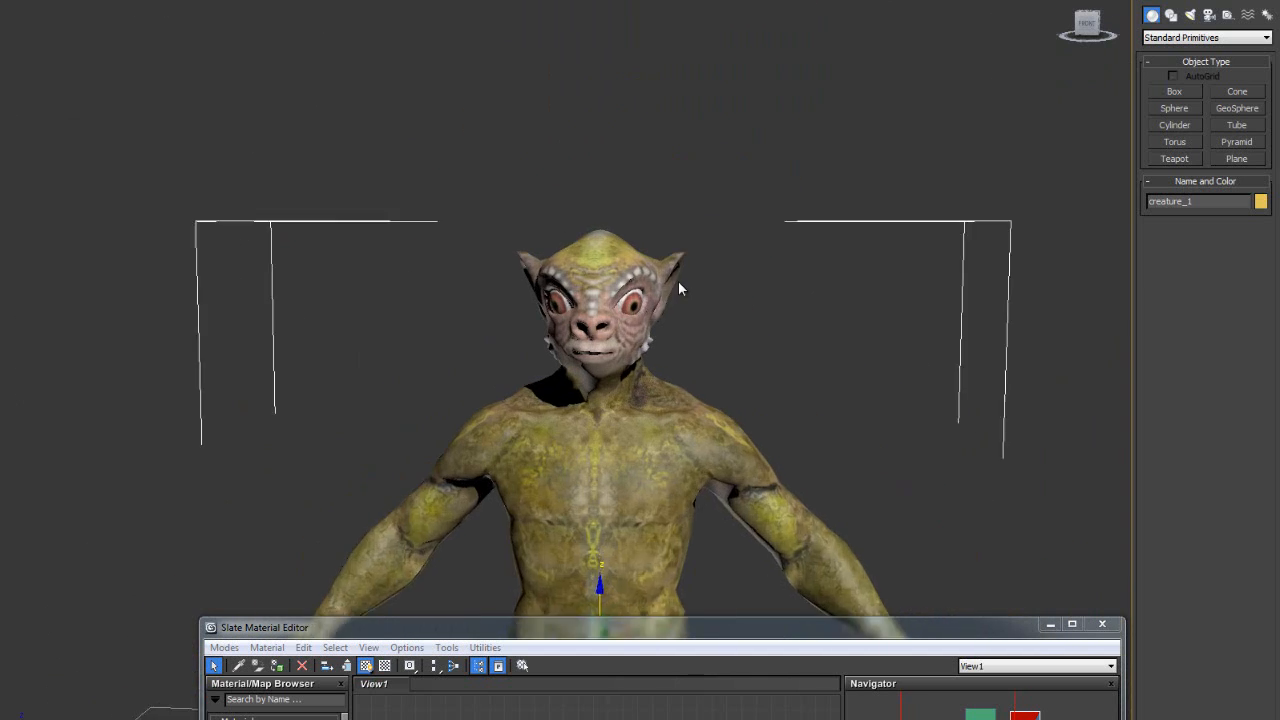
{"action": "middle_click_drag", "start_coordinate": [682, 325], "coordinate": [675, 272], "text": "alt"}
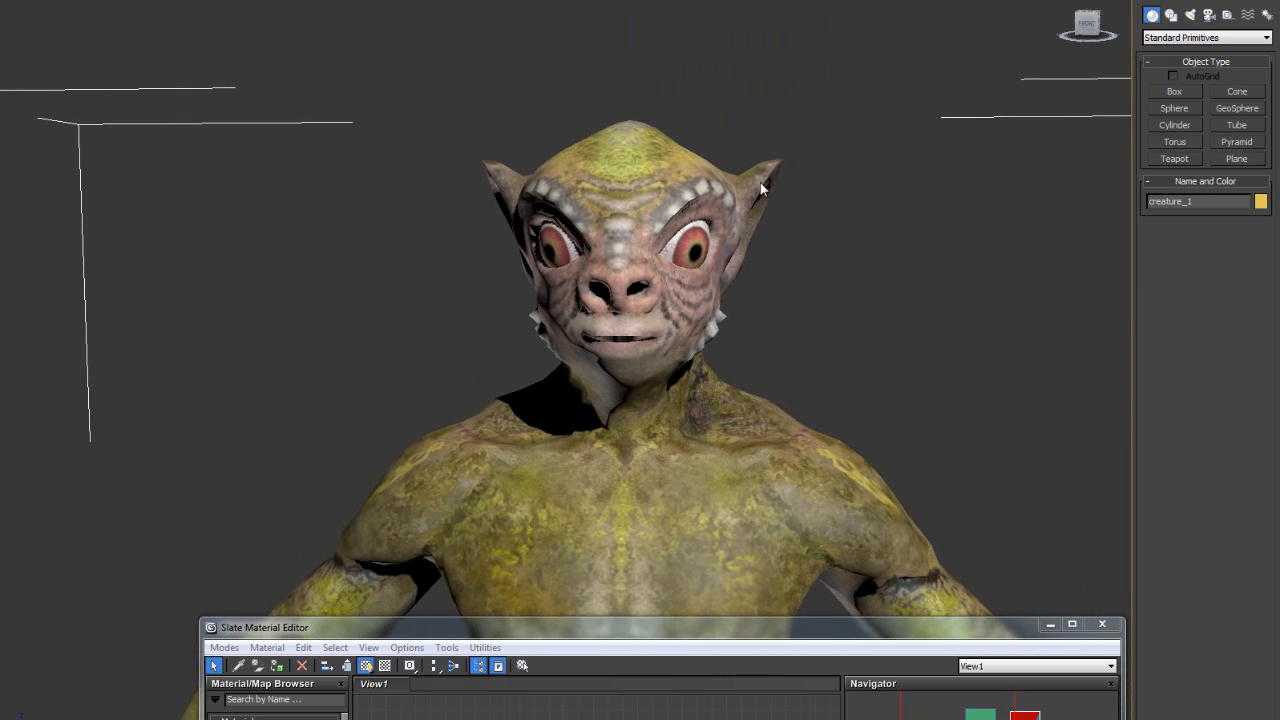
- Test-render the creature on the grey background, close it, and reveal the material node graph
{"action": "key", "text": "shift+q"}
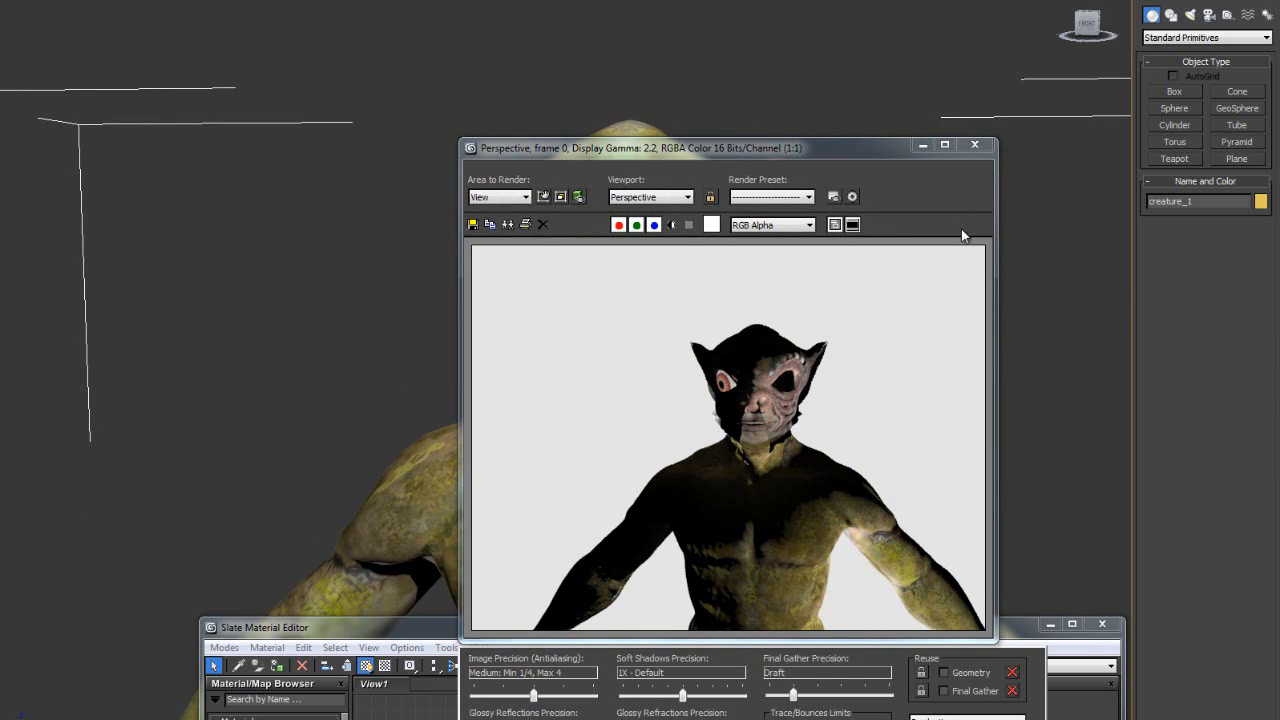
{"action": "left_click", "coordinate": [978, 147]}
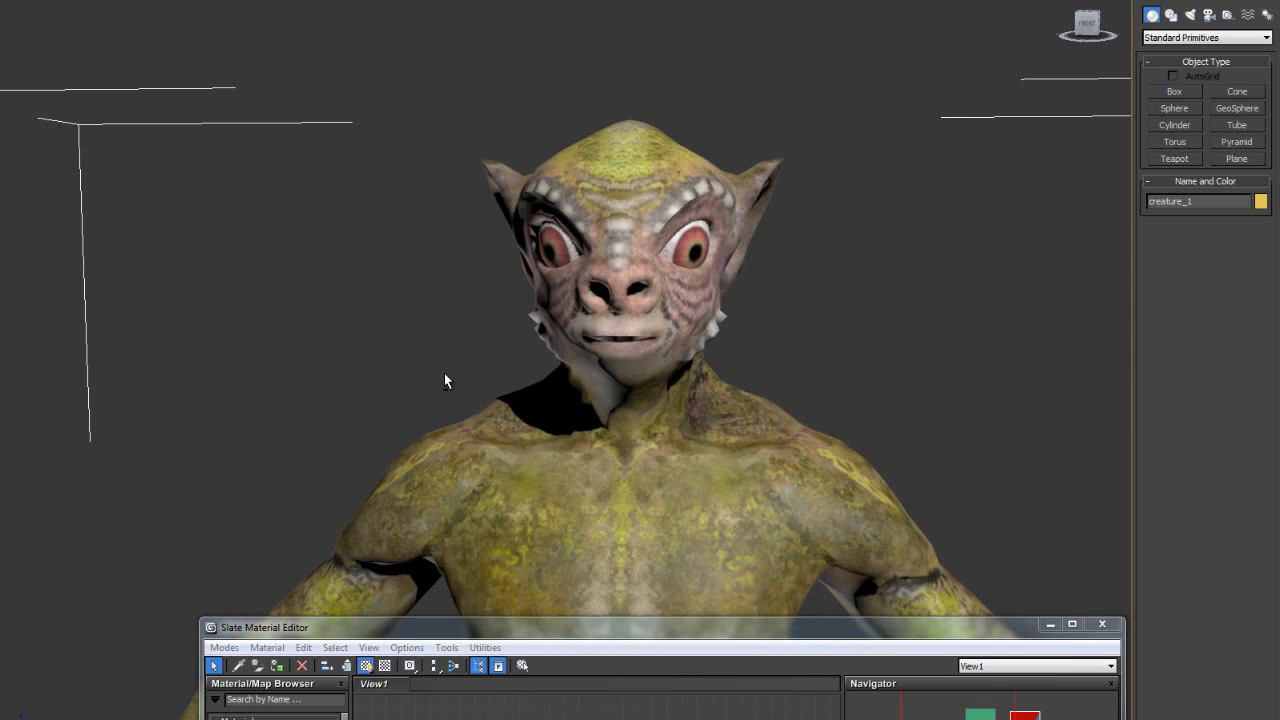
{"action": "middle_click_drag", "start_coordinate": [444, 374], "coordinate": [552, 429], "text": "alt"}
{"action": "scroll", "coordinate": [490, 432], "scroll_direction": "up", "scroll_amount": 5}
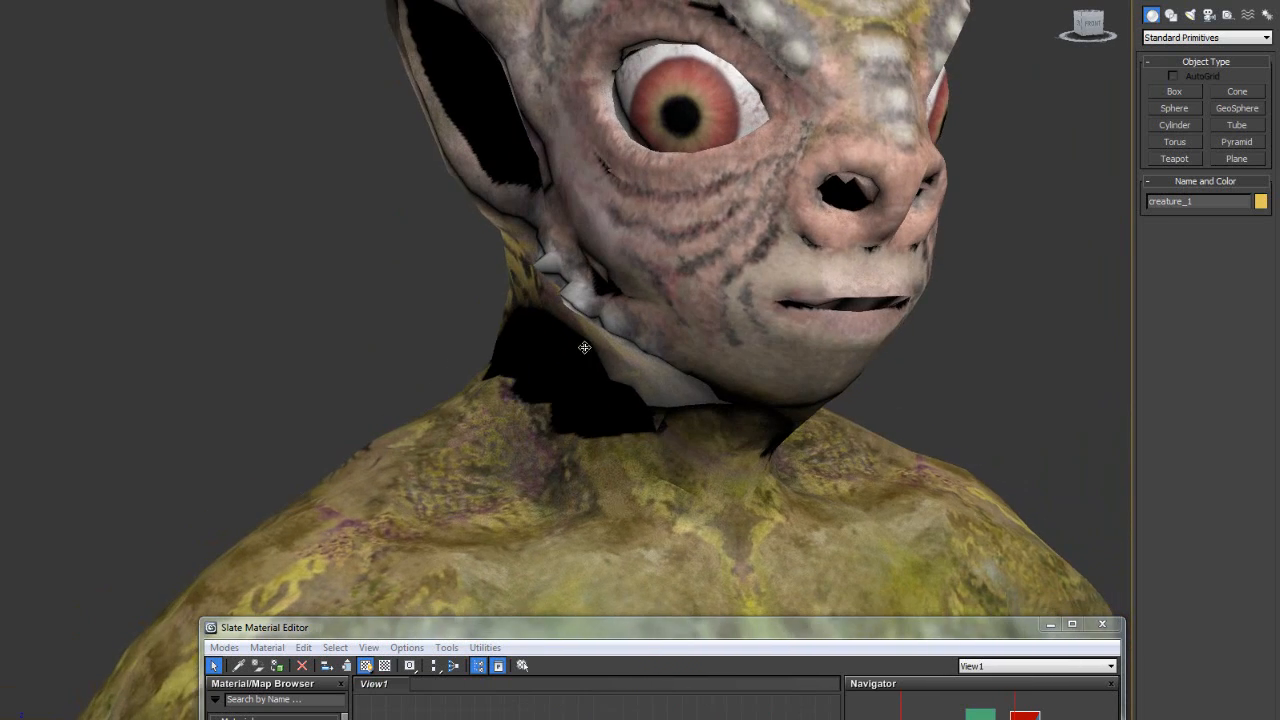
{"action": "scroll", "coordinate": [585, 348], "scroll_direction": "down", "scroll_amount": 2}
{"action": "middle_click_drag", "start_coordinate": [583, 352], "coordinate": [540, 388], "text": "alt"}
{"action": "left_click_drag", "start_coordinate": [733, 629], "coordinate": [707, 63]}
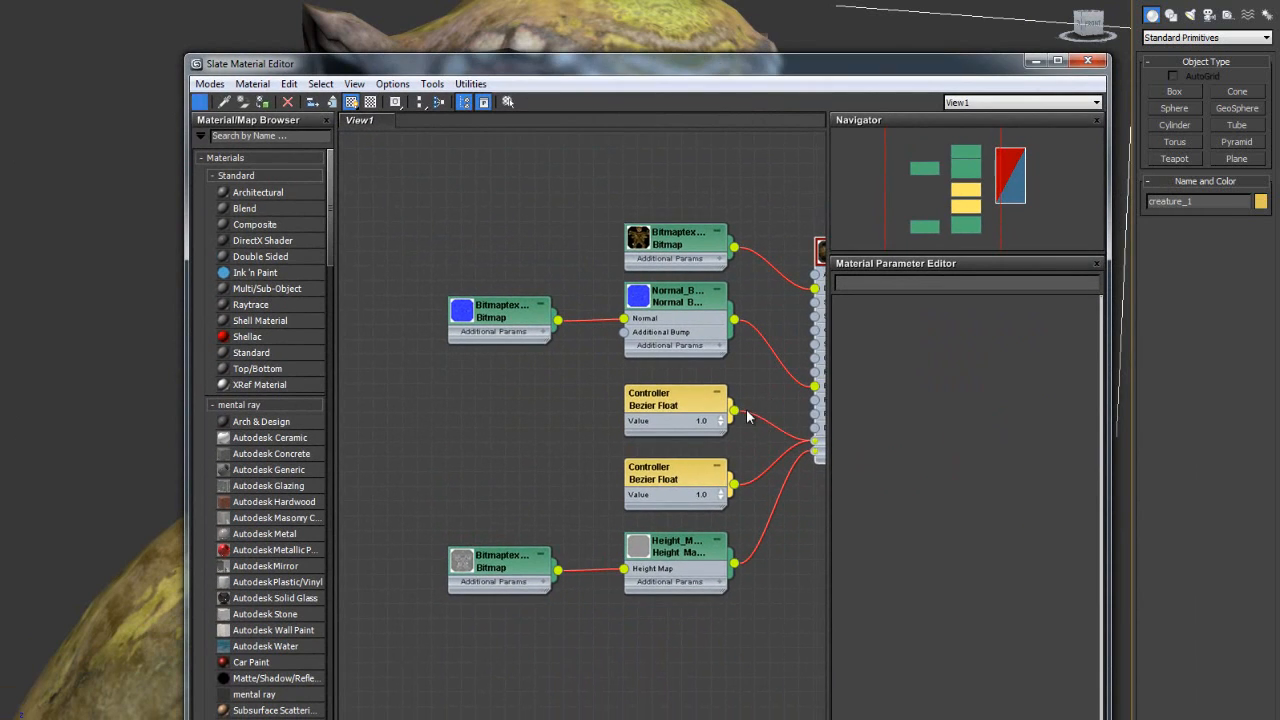
- Delete the Normal Bump to Bump wire and render the creature without the normal bump
{"action": "middle_click_drag", "start_coordinate": [760, 405], "coordinate": [640, 437]}
{"action": "left_click", "coordinate": [660, 408]}
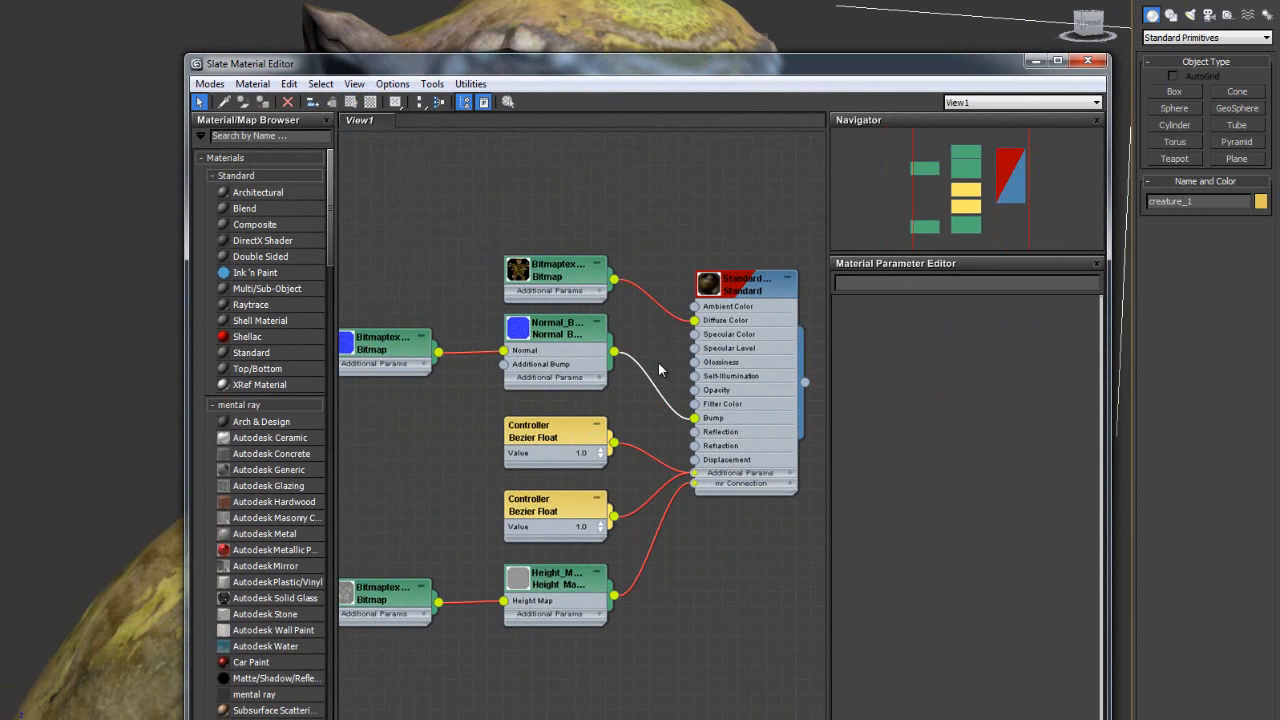
{"action": "key", "text": "Delete"}
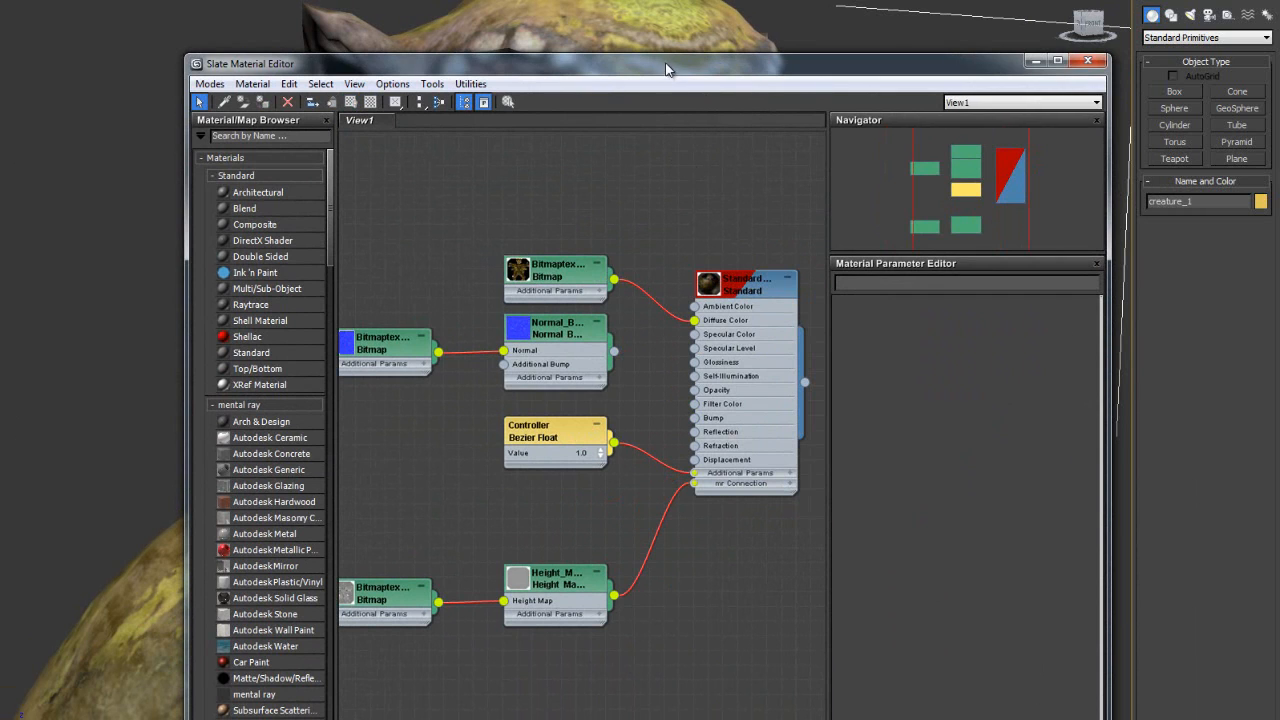
{"action": "left_click_drag", "start_coordinate": [638, 64], "coordinate": [527, 584]}
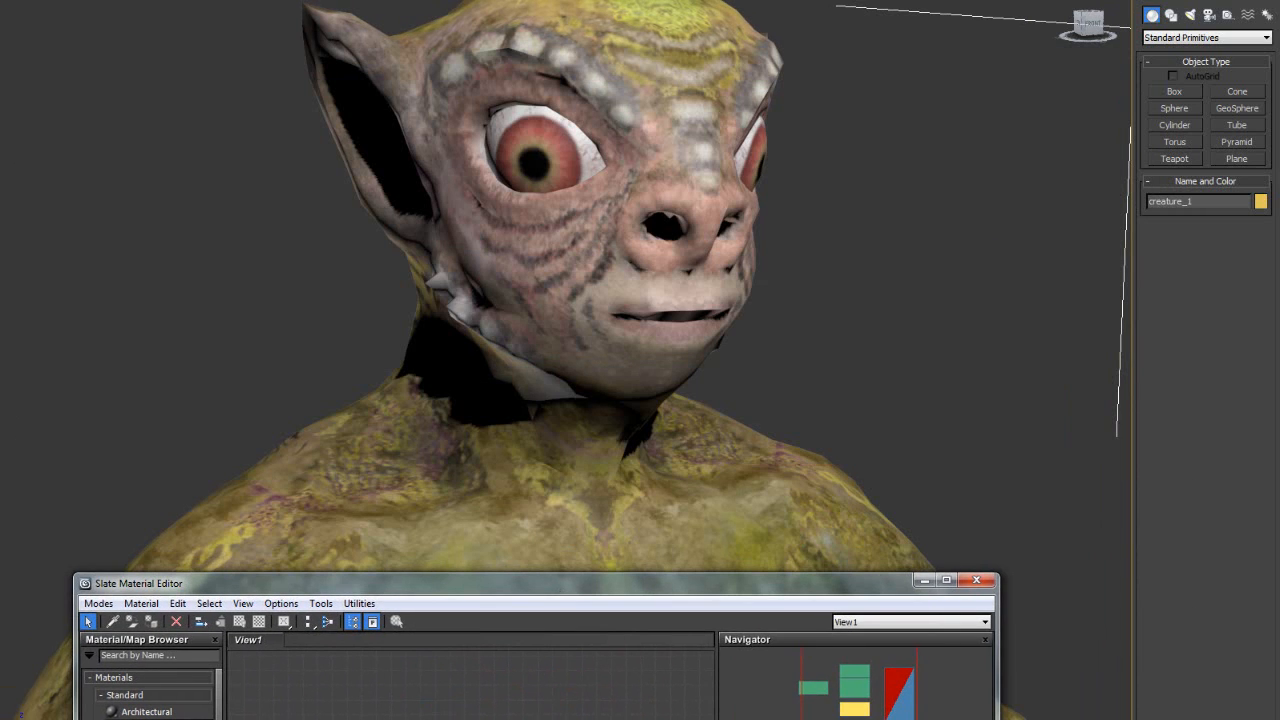
{"action": "key", "text": "F9"}
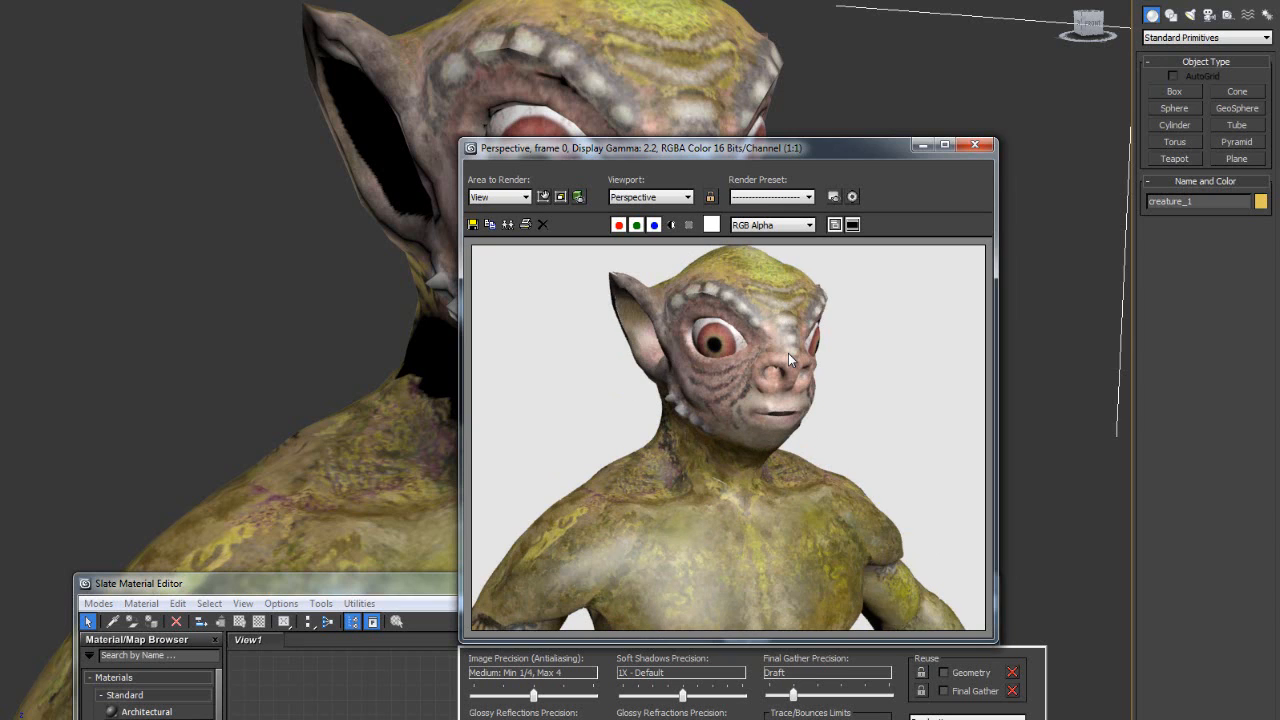
{"action": "left_click", "coordinate": [975, 145]}
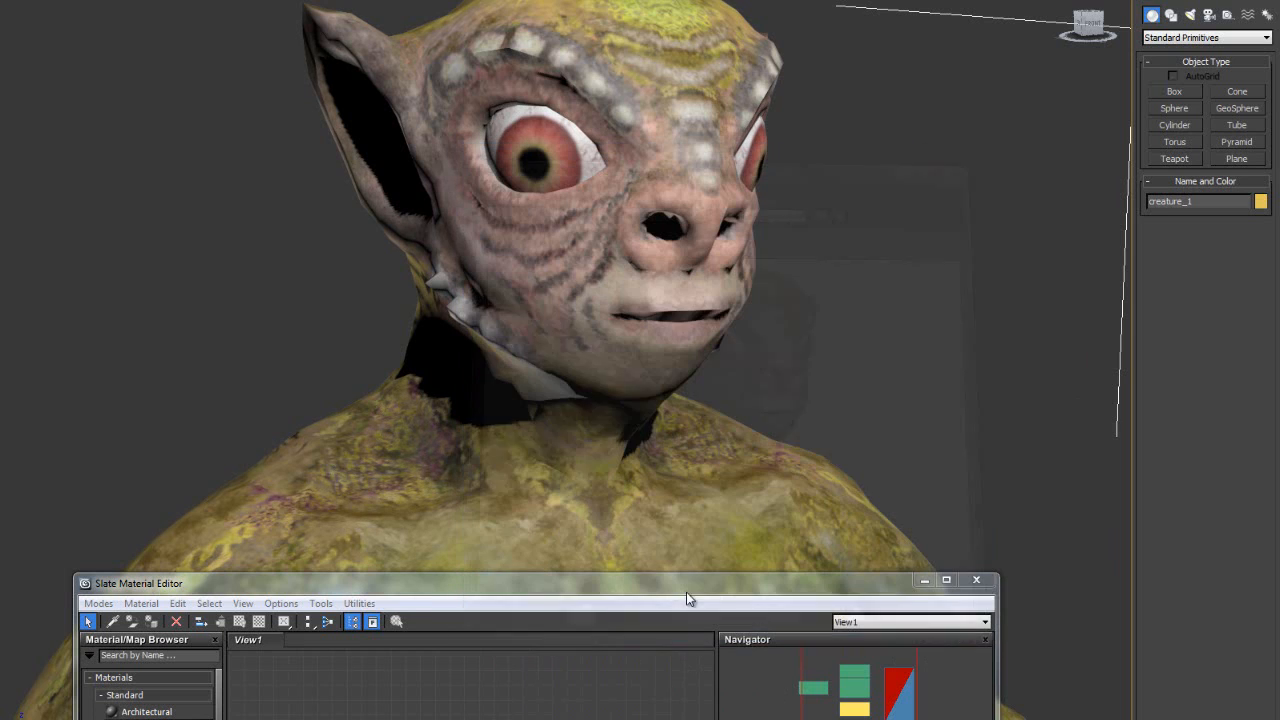
- Reconnect Normal Bump to the Standard material's Bump input at amount 0.3 and review its parameters
{"action": "left_click_drag", "start_coordinate": [551, 592], "coordinate": [514, 187]}
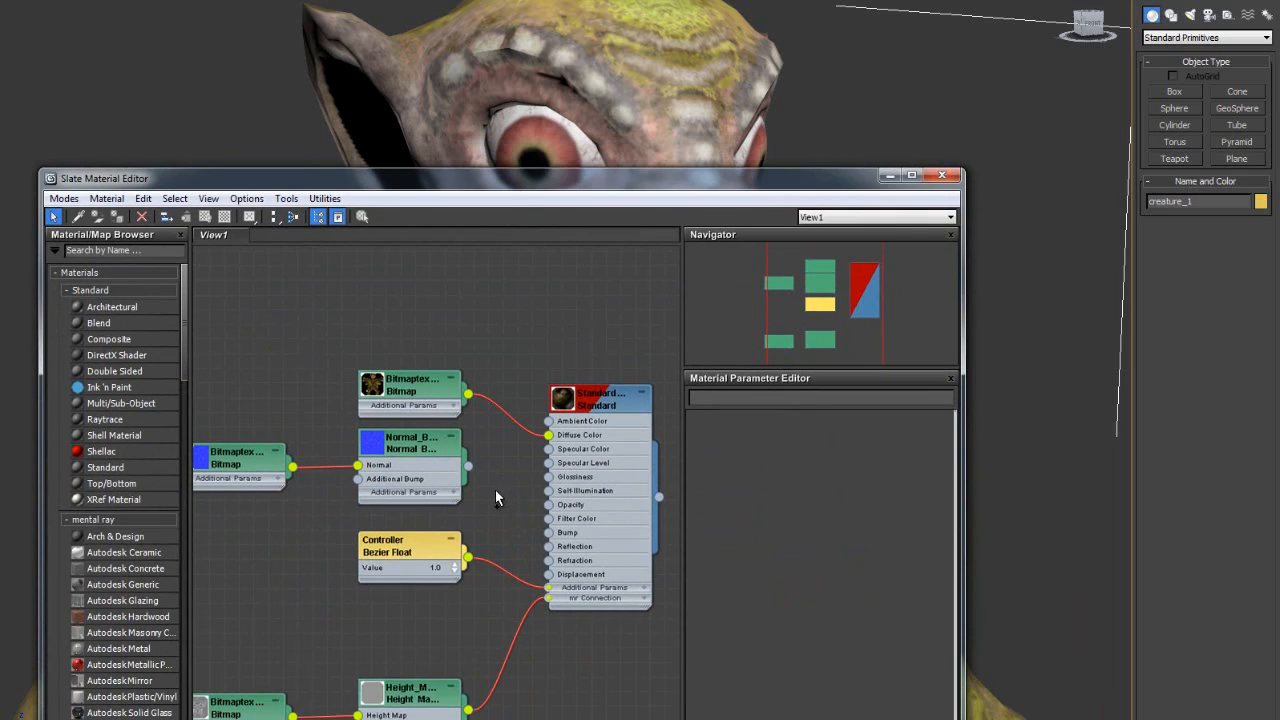
{"action": "left_click_drag", "start_coordinate": [468, 466], "coordinate": [548, 533]}
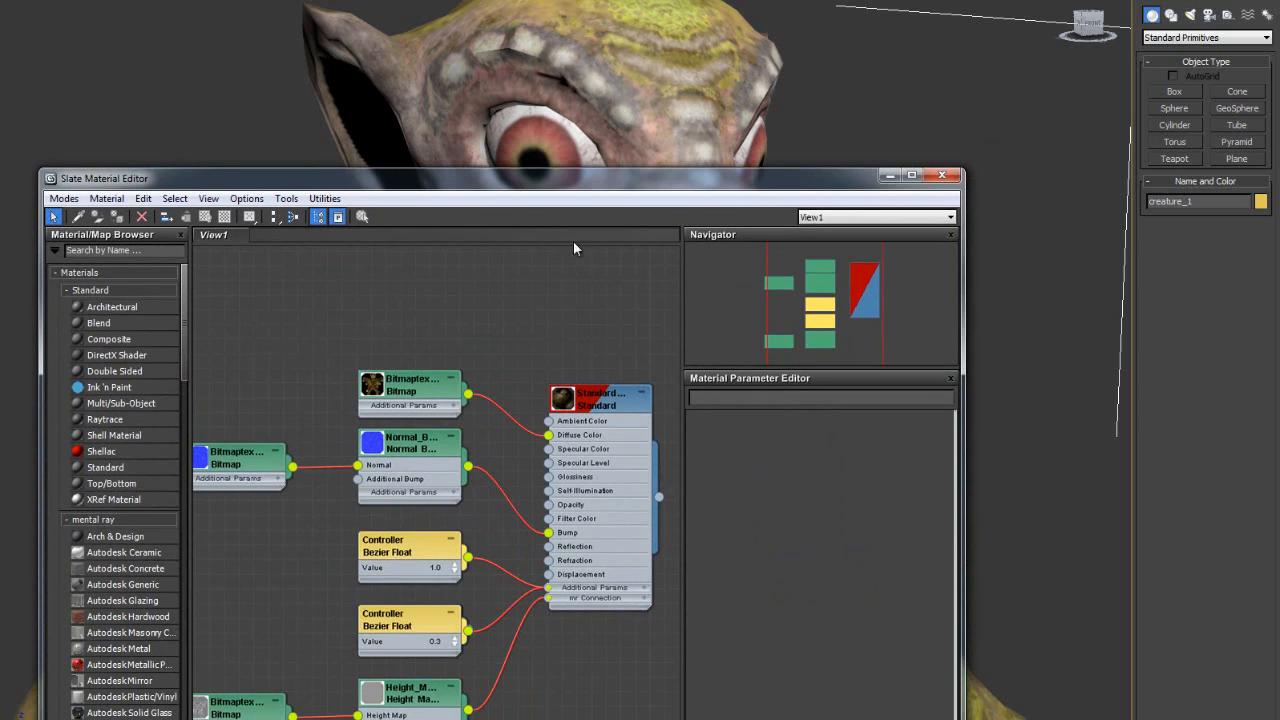
{"action": "double_click", "coordinate": [387, 446]}
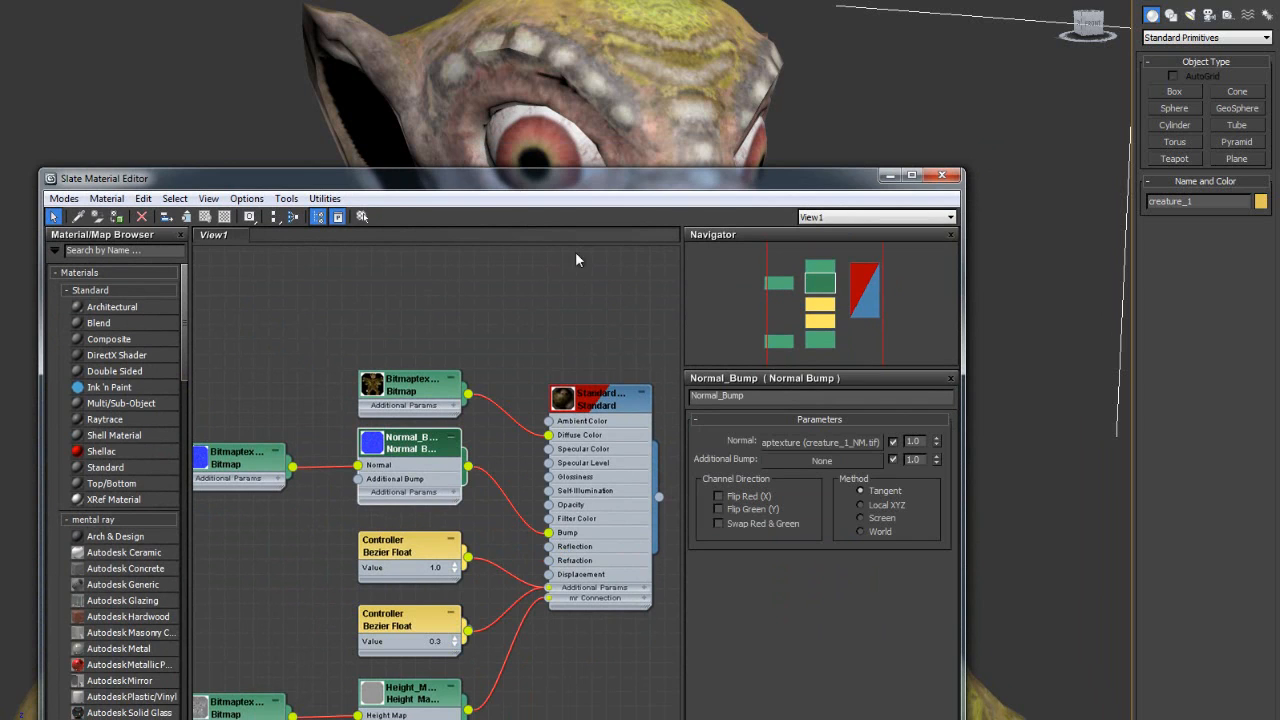
{"action": "left_click_drag", "start_coordinate": [655, 192], "coordinate": [366, 100]}
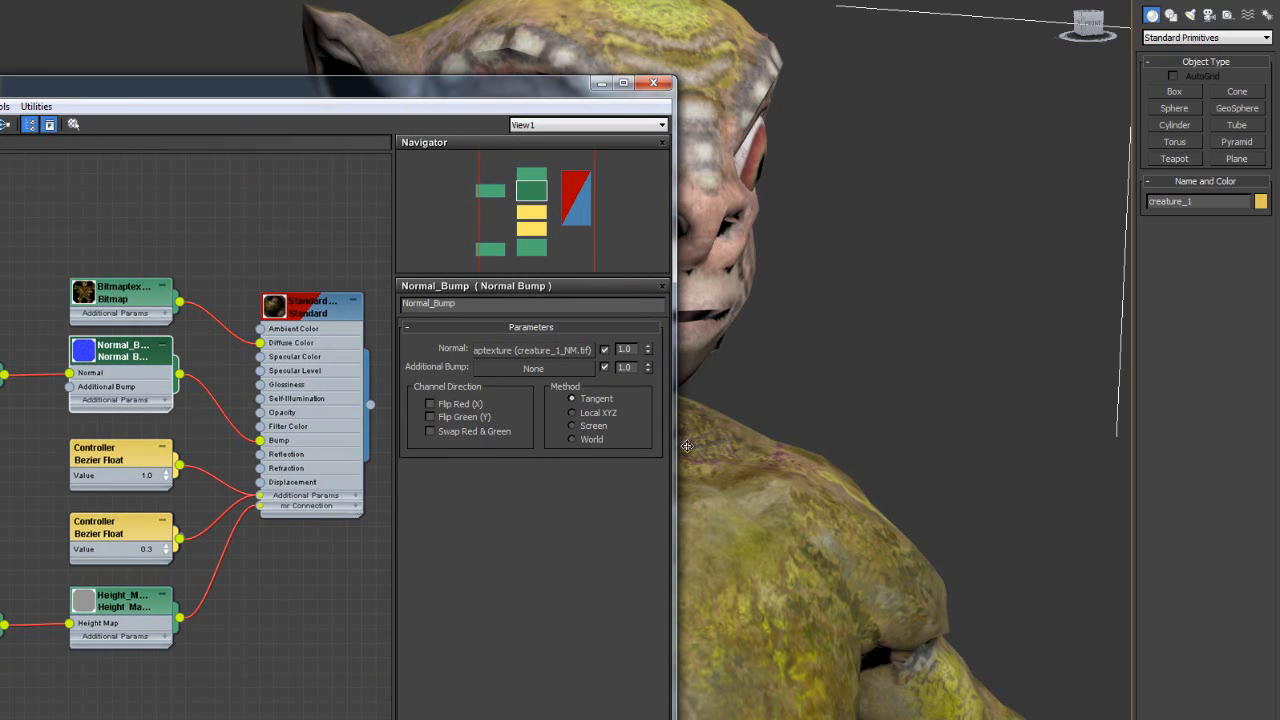
{"action": "left_click_drag", "start_coordinate": [677, 449], "coordinate": [804, 450]}
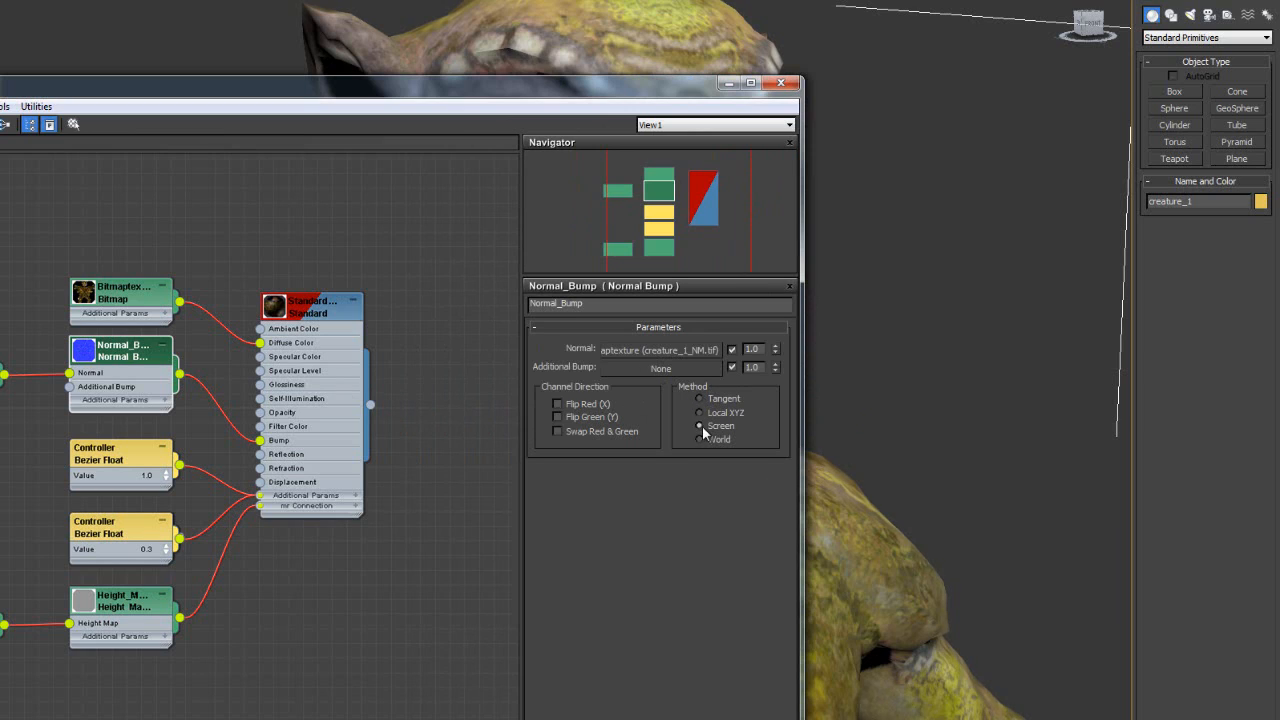
{"action": "left_click_drag", "start_coordinate": [530, 86], "coordinate": [514, 640]}
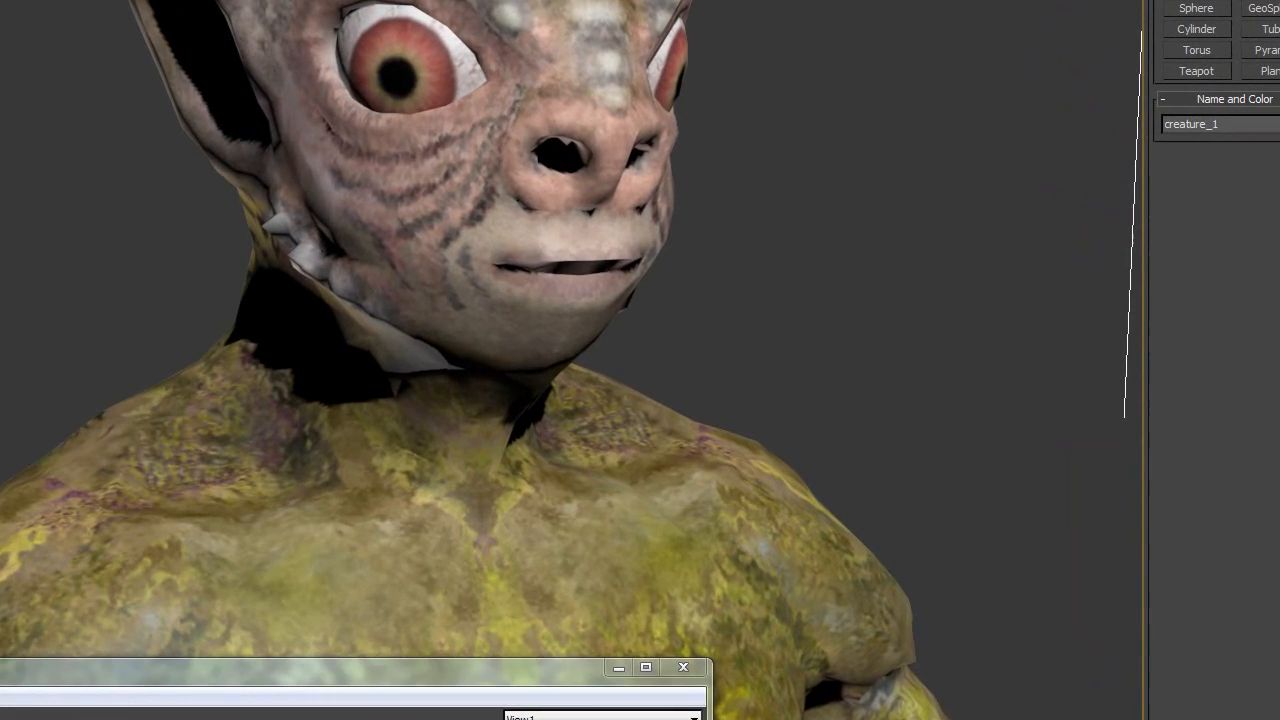
- Render the creature with the normal bump restored, then frame it on the grid
{"action": "key", "text": "shift+q"}
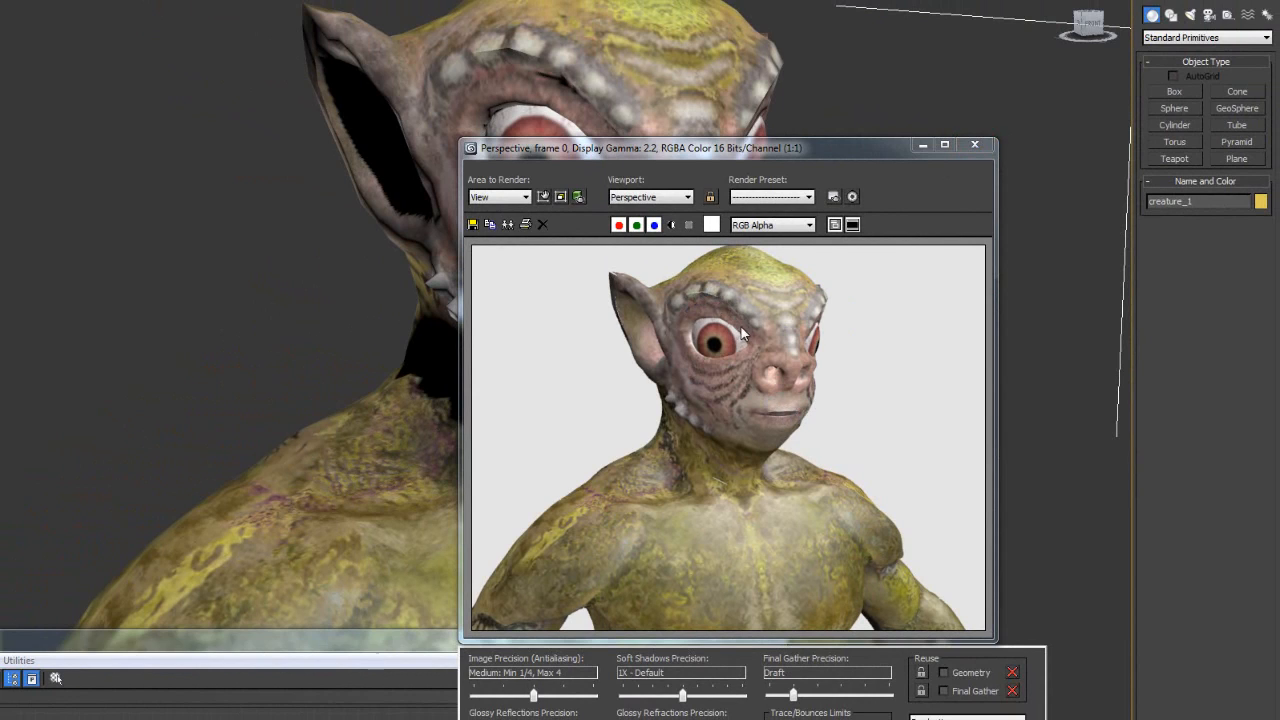
{"action": "left_click", "coordinate": [976, 146]}
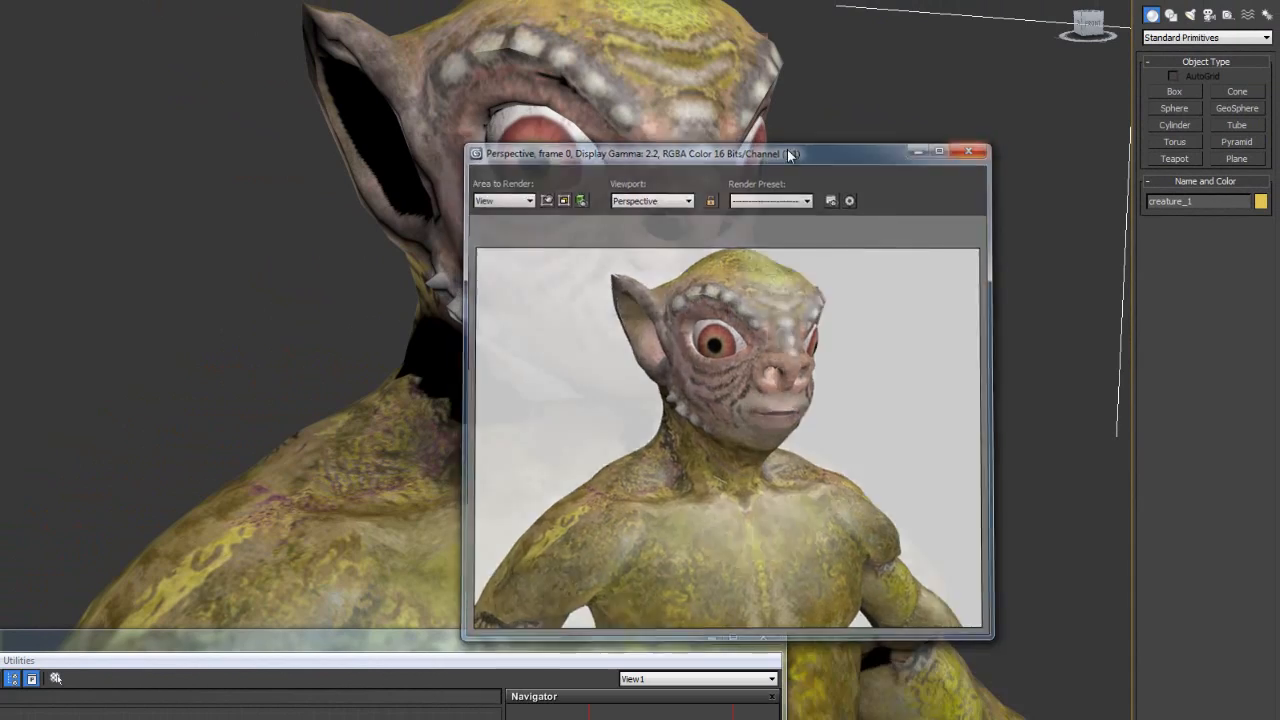
{"action": "scroll", "coordinate": [709, 229], "scroll_direction": "down", "scroll_amount": 4}
{"action": "scroll", "coordinate": [711, 220], "scroll_direction": "up", "scroll_amount": 4}
{"action": "scroll", "coordinate": [727, 182], "scroll_direction": "down", "scroll_amount": 8}
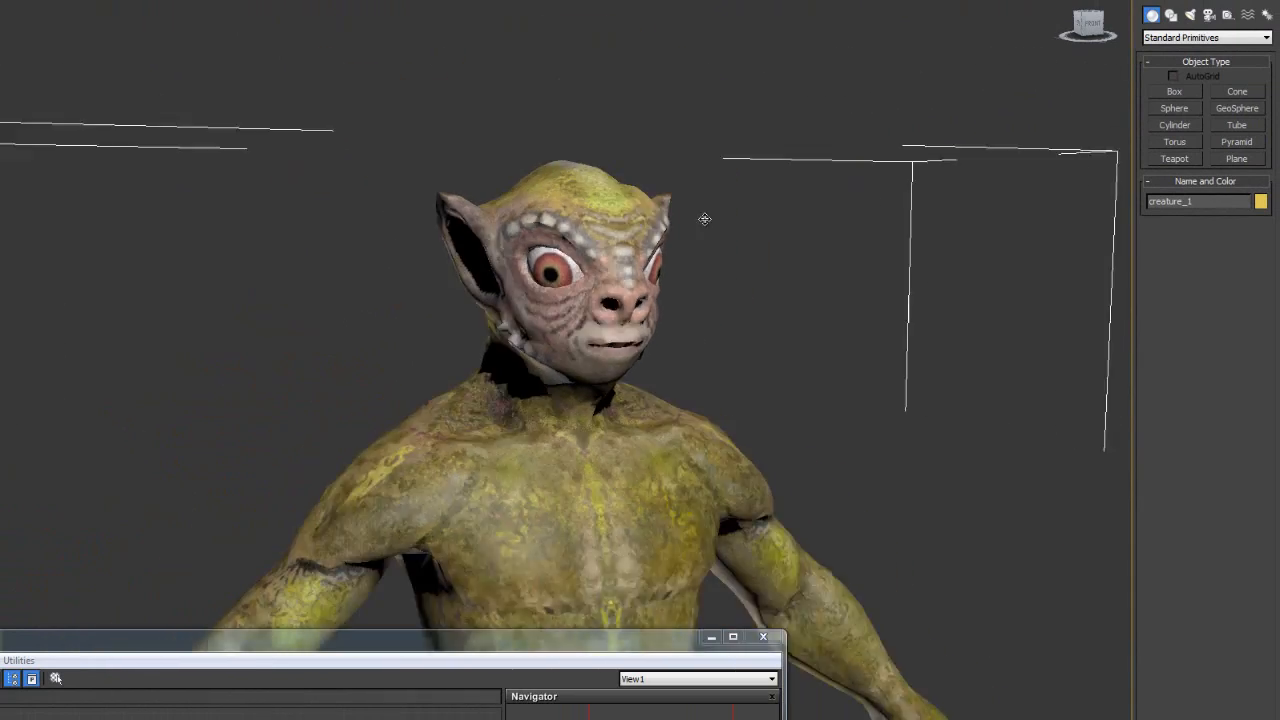
{"action": "scroll", "coordinate": [600, 268], "scroll_direction": "down", "scroll_amount": 2}
{"action": "middle_click_drag", "start_coordinate": [583, 306], "coordinate": [582, 254]}
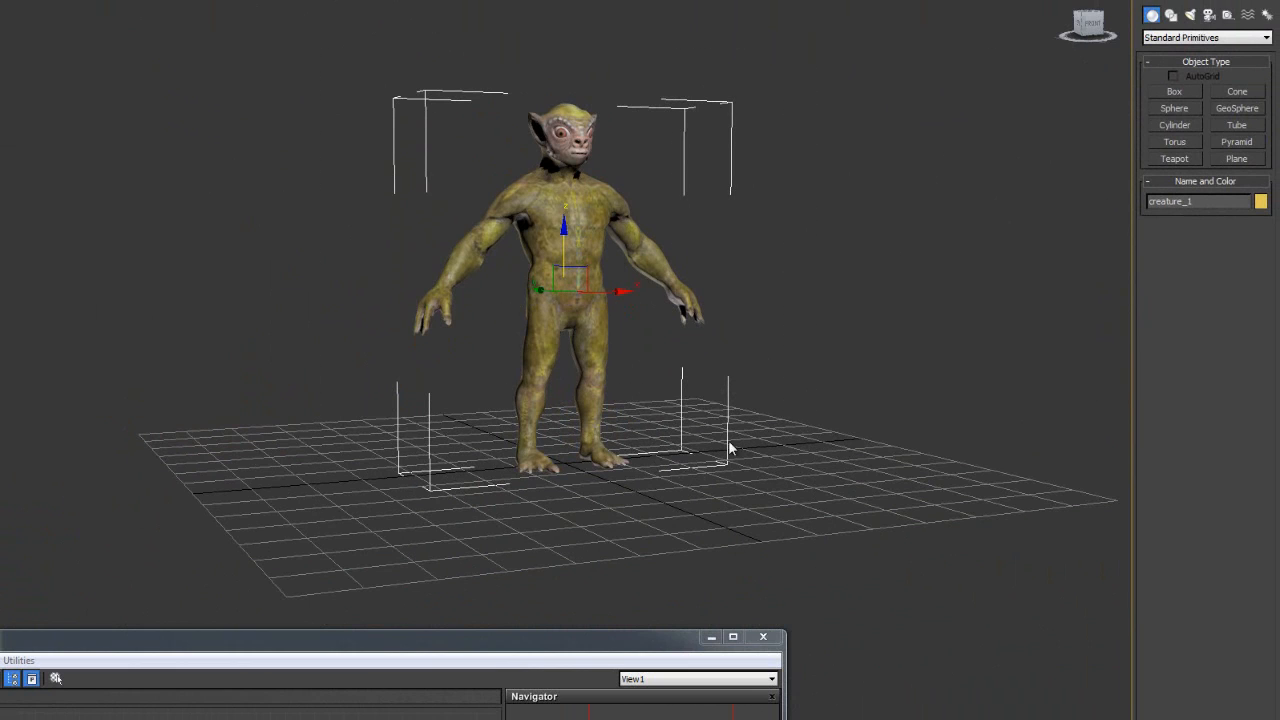
- Convert the creature to an Editable Poly and switch to Polygon level
{"action": "right_click", "coordinate": [593, 232]}
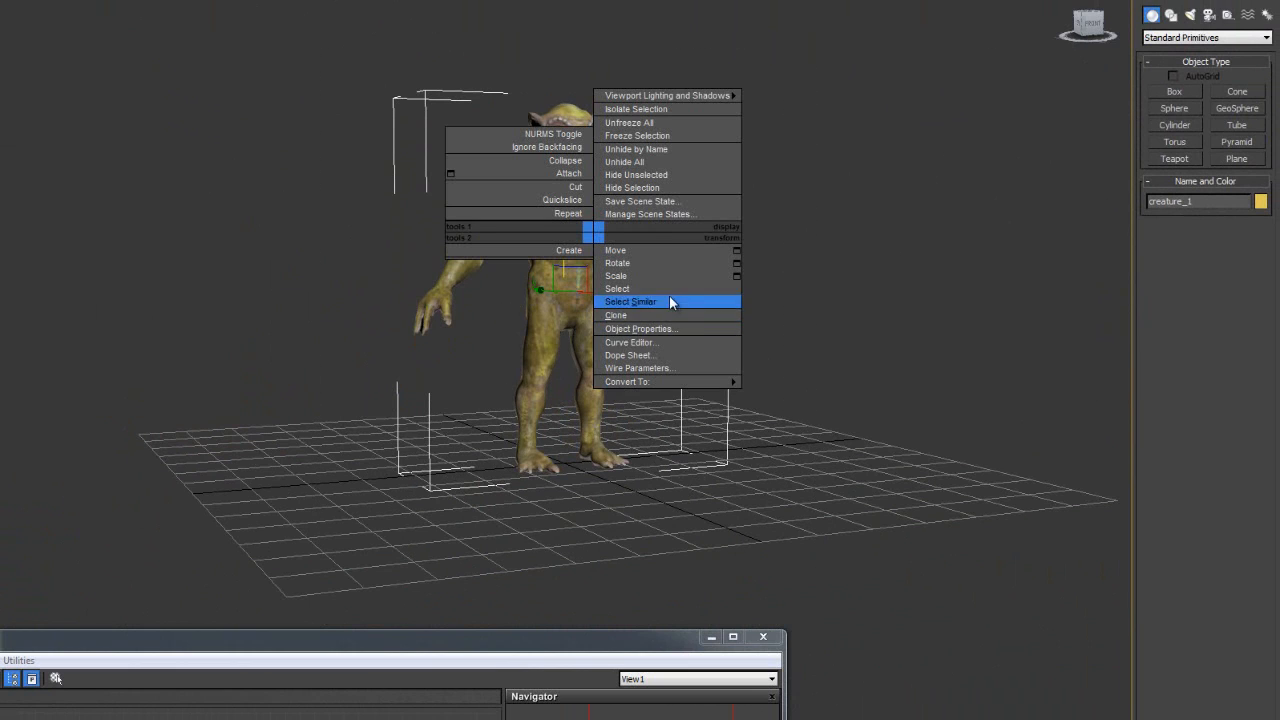
{"action": "mouse_move", "coordinate": [710, 381]}
{"action": "left_click", "coordinate": [565, 395]}
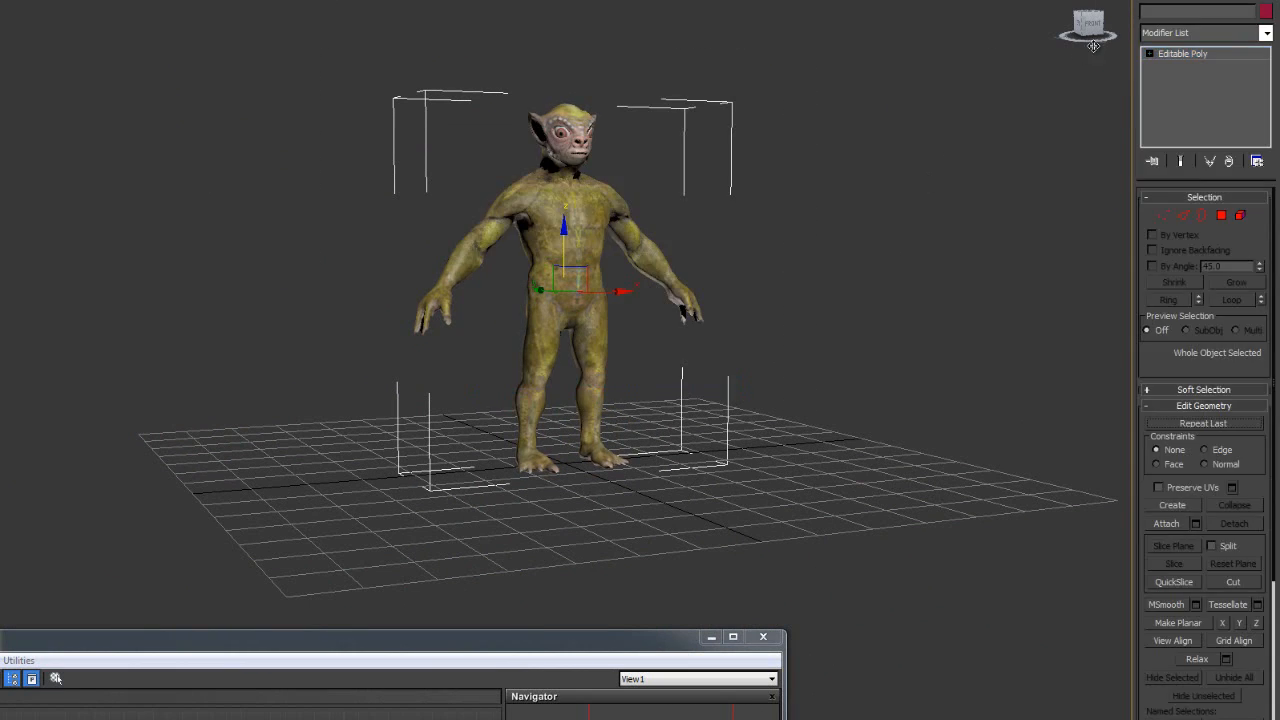
{"action": "left_click", "coordinate": [1150, 56]}
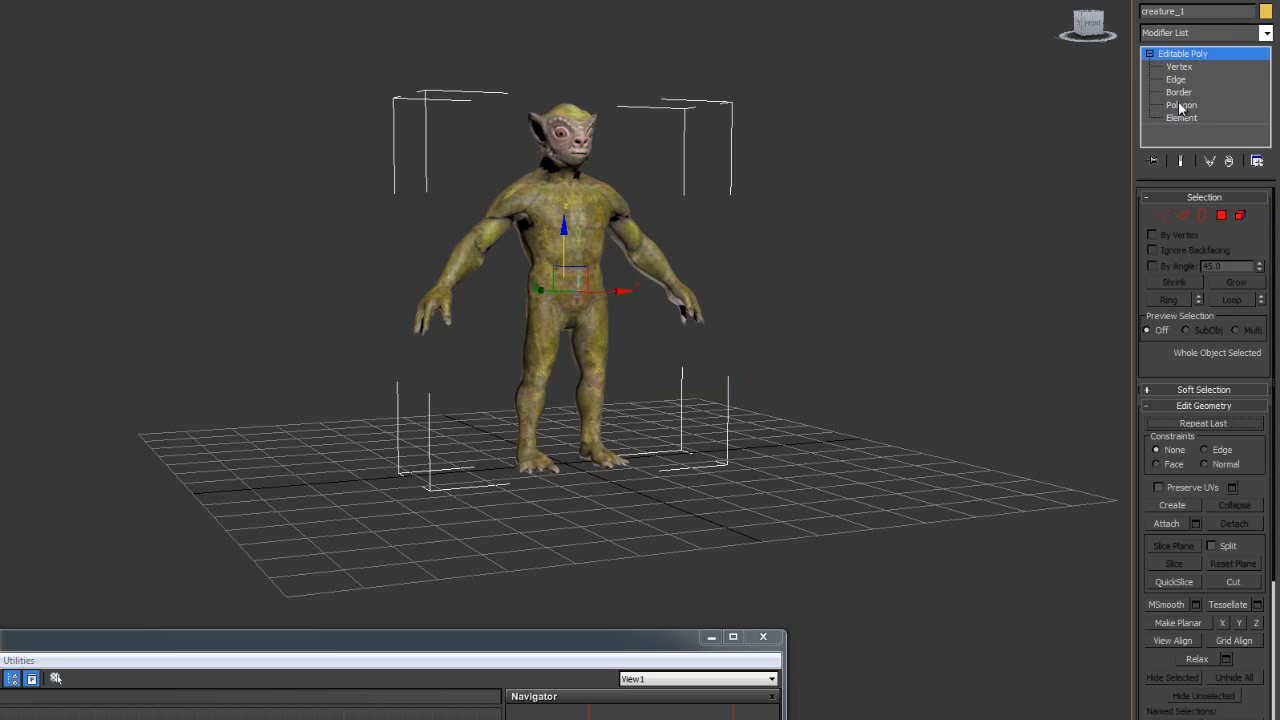
{"action": "left_click", "coordinate": [1181, 105]}
- Select all the creature's polygons and assign them smoothing group 19
{"action": "scroll", "coordinate": [810, 214], "scroll_direction": "up", "scroll_amount": 1}
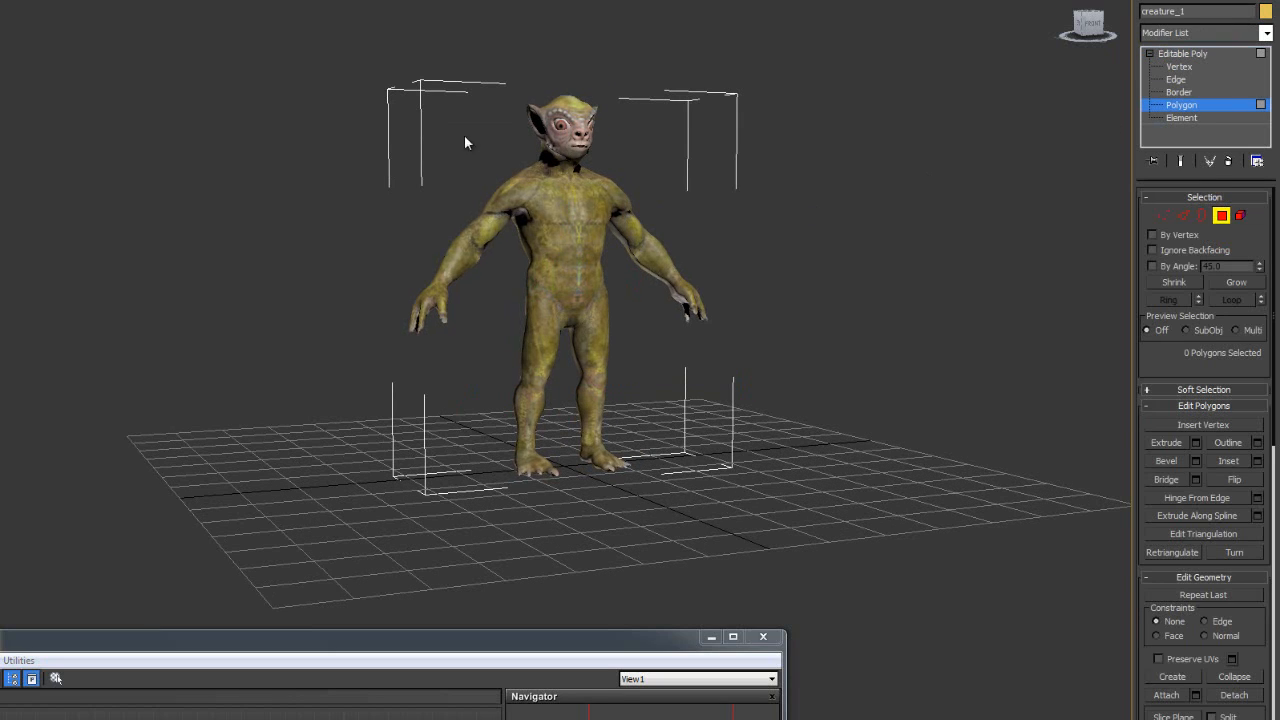
{"action": "key", "text": "ctrl+a"}
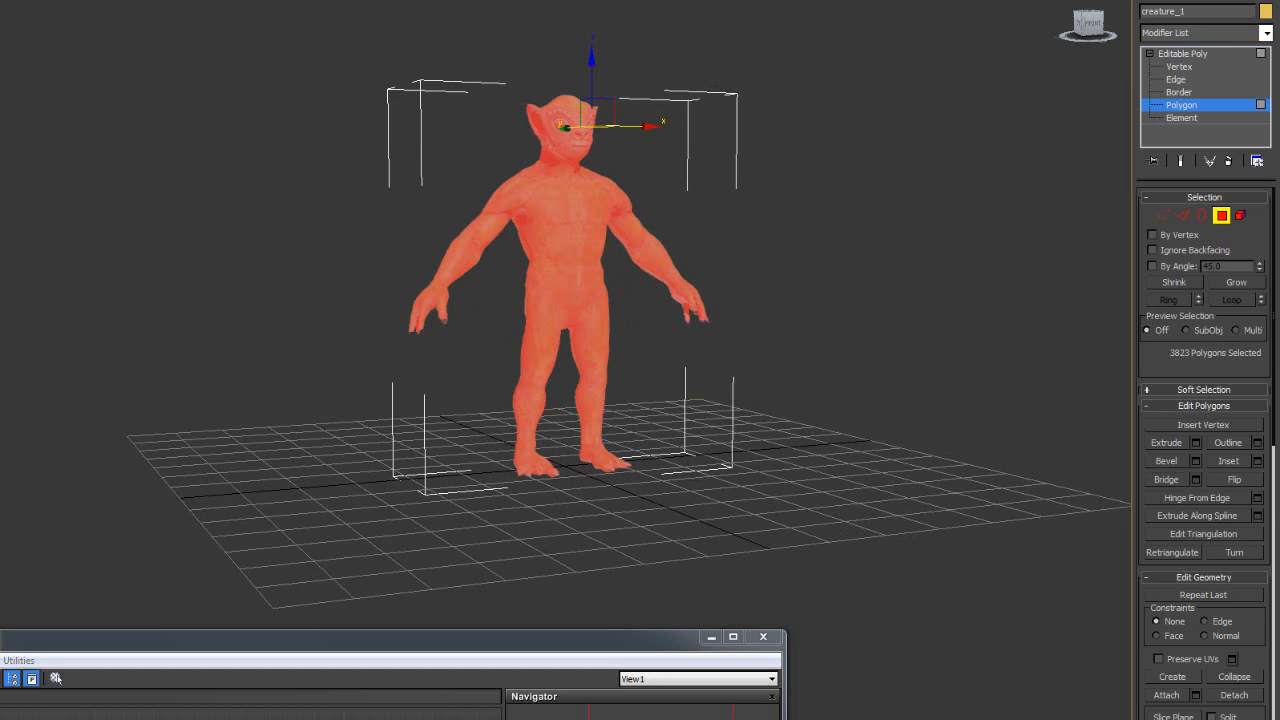
{"action": "scroll", "coordinate": [1143, 612], "scroll_direction": "down", "scroll_amount": 10}
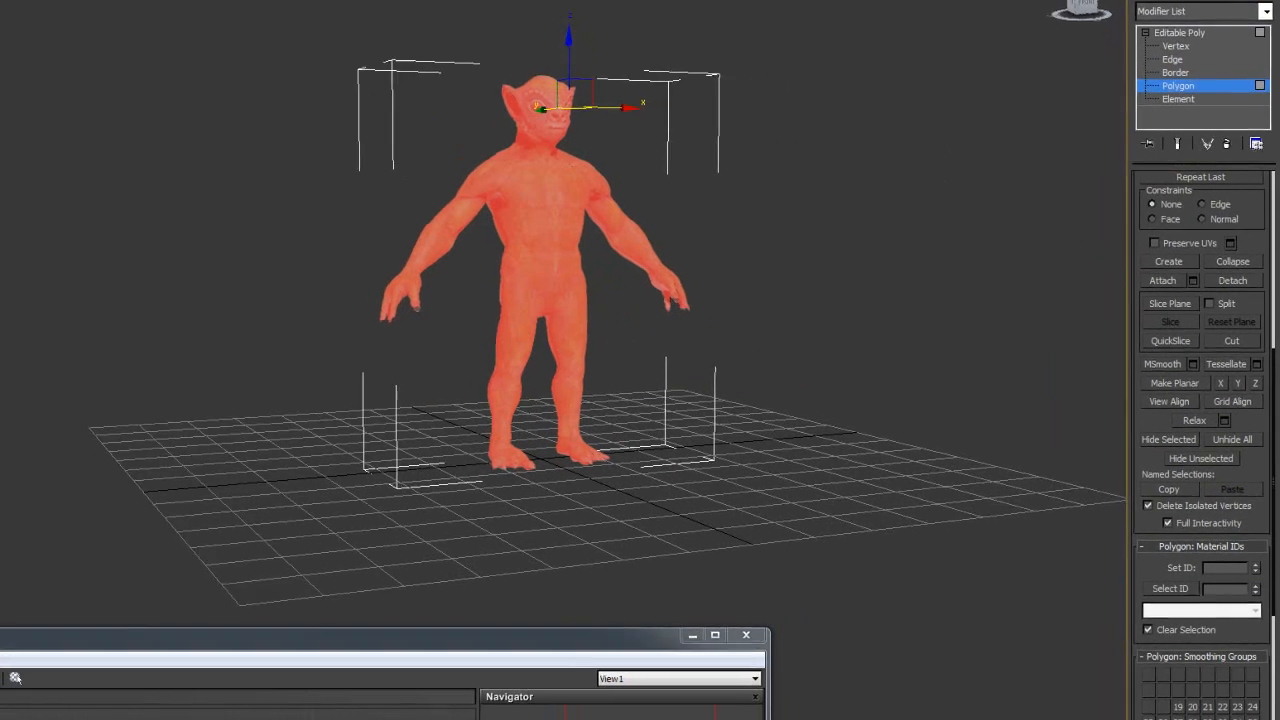
{"action": "left_click_drag", "start_coordinate": [1135, 592], "coordinate": [1137, 566]}
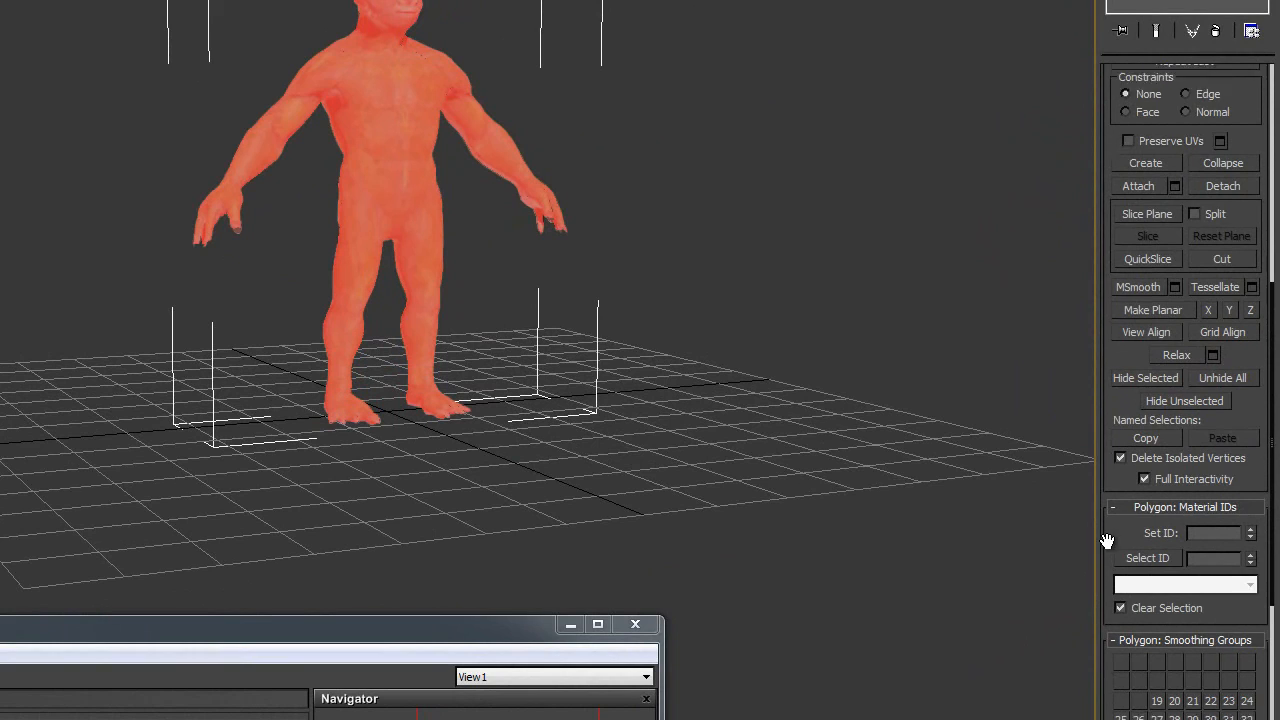
{"action": "scroll", "coordinate": [1107, 541], "scroll_direction": "down", "scroll_amount": 2}
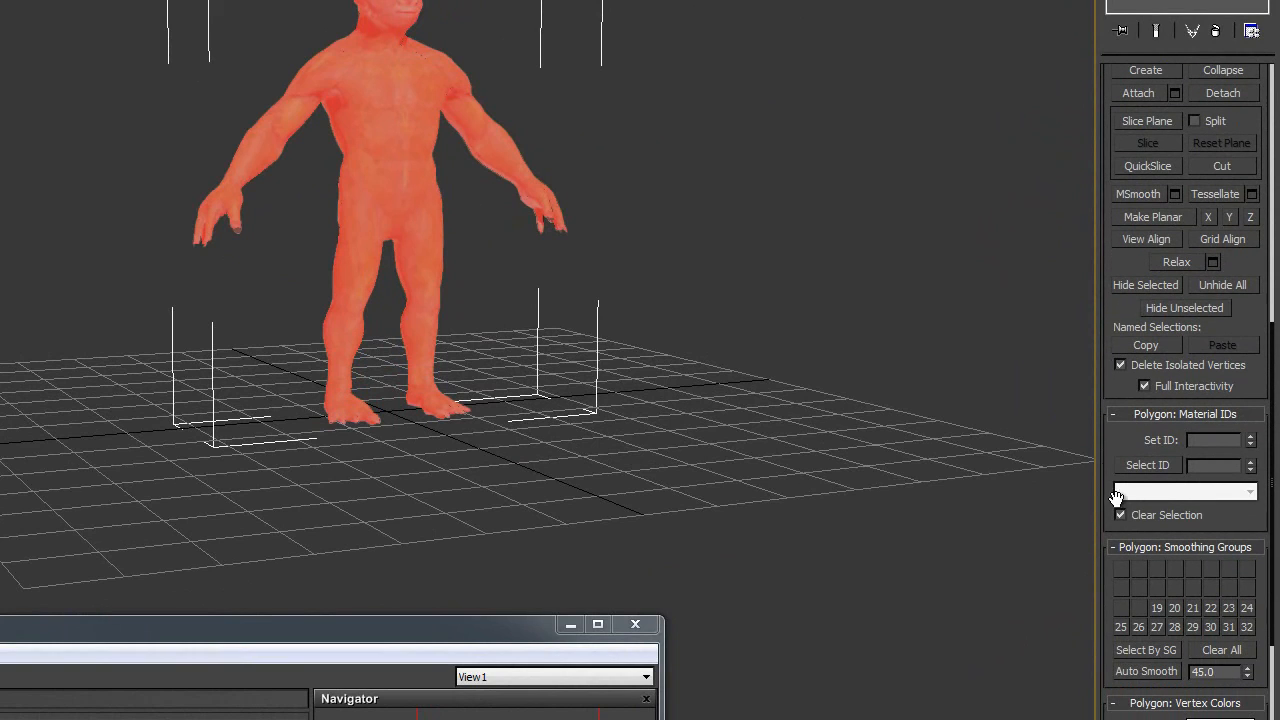
{"action": "left_click", "coordinate": [1157, 608]}
- Clear the selection, frame the head and torso in perspective, and render it
{"action": "middle_click_drag", "start_coordinate": [490, 420], "coordinate": [513, 427], "text": "alt"}
{"action": "scroll", "coordinate": [547, 448], "scroll_direction": "up", "scroll_amount": 1}
{"action": "left_click", "coordinate": [714, 350]}
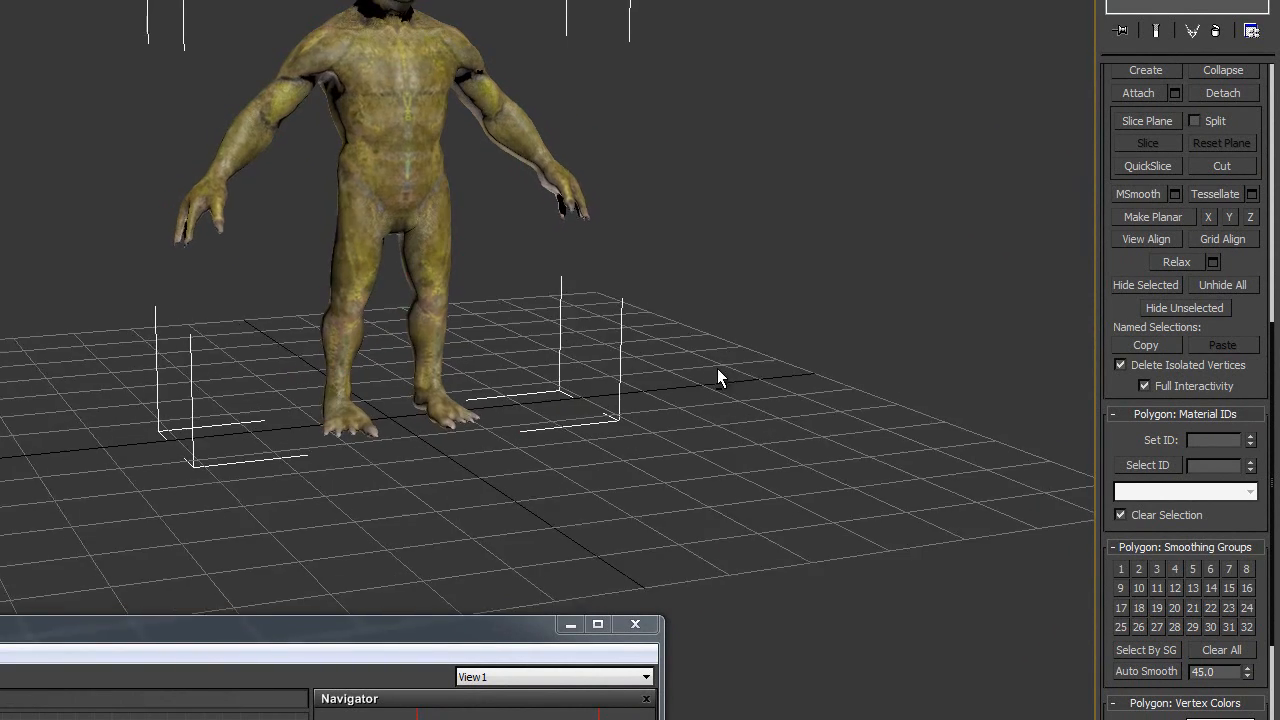
{"action": "scroll", "coordinate": [669, 300], "scroll_direction": "up", "scroll_amount": 6}
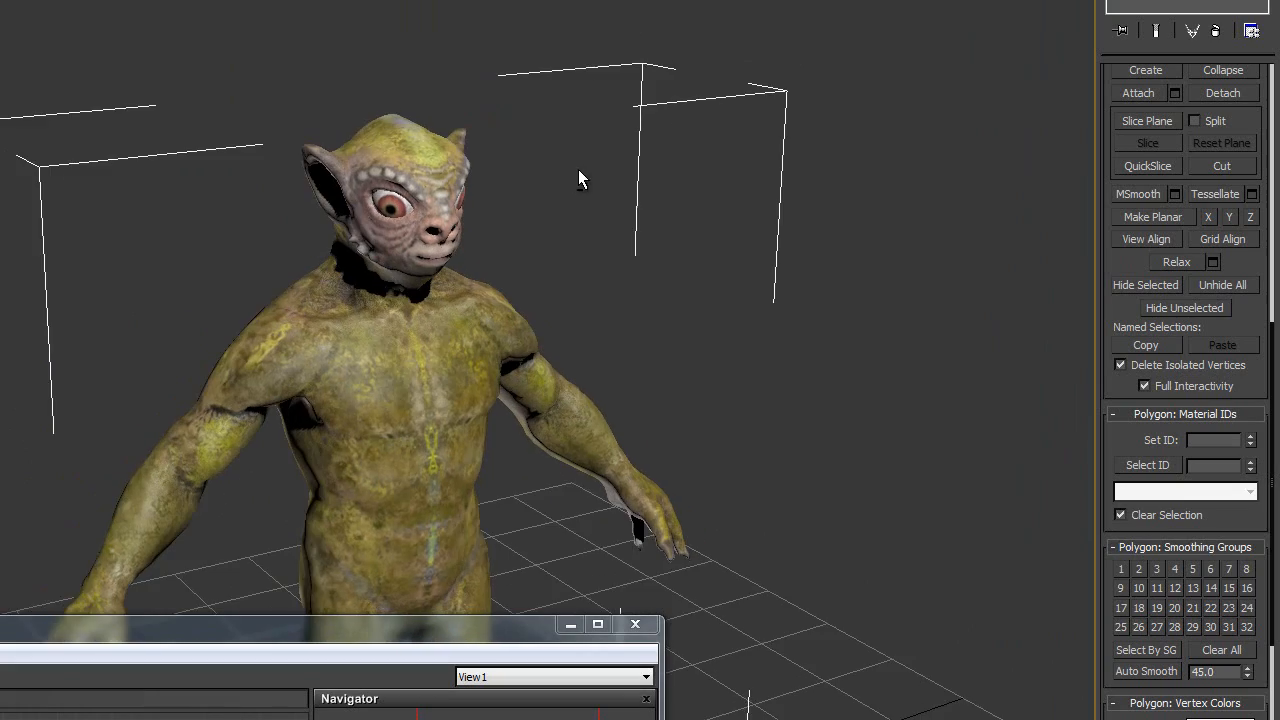
{"action": "scroll", "coordinate": [578, 160], "scroll_direction": "up", "scroll_amount": 5}
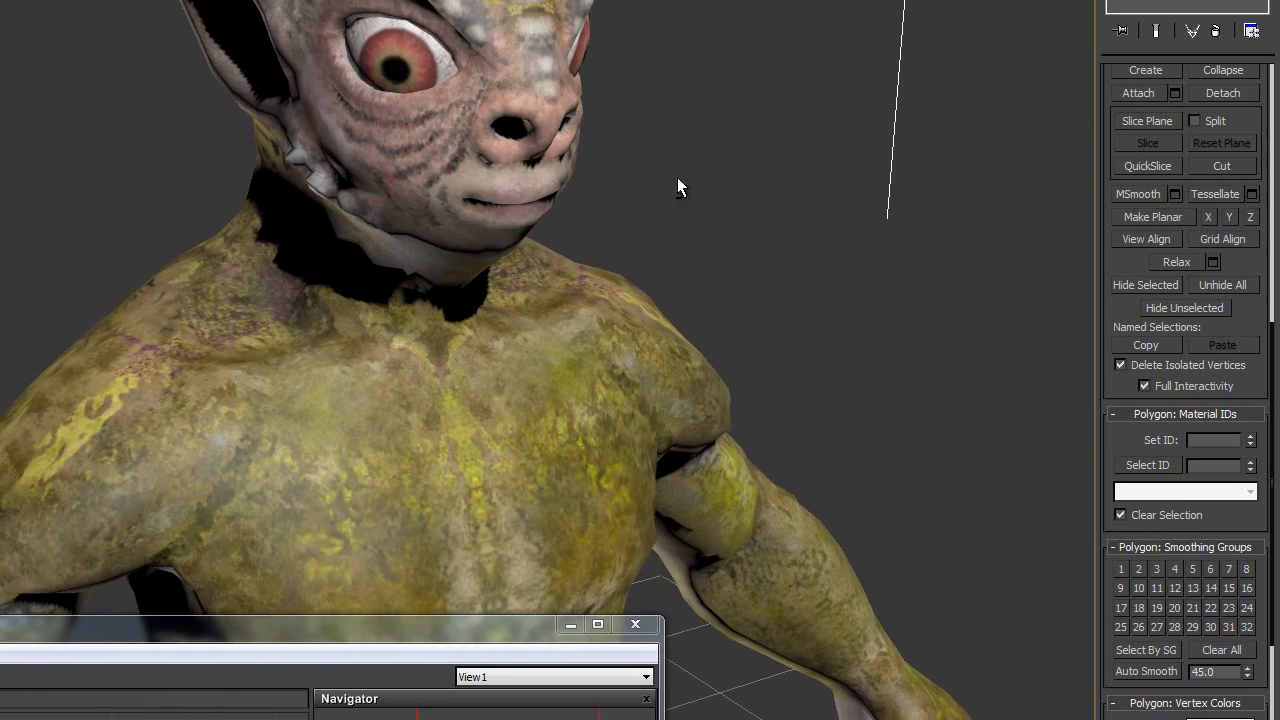
{"action": "middle_click_drag", "start_coordinate": [677, 186], "coordinate": [765, 205], "text": "alt"}
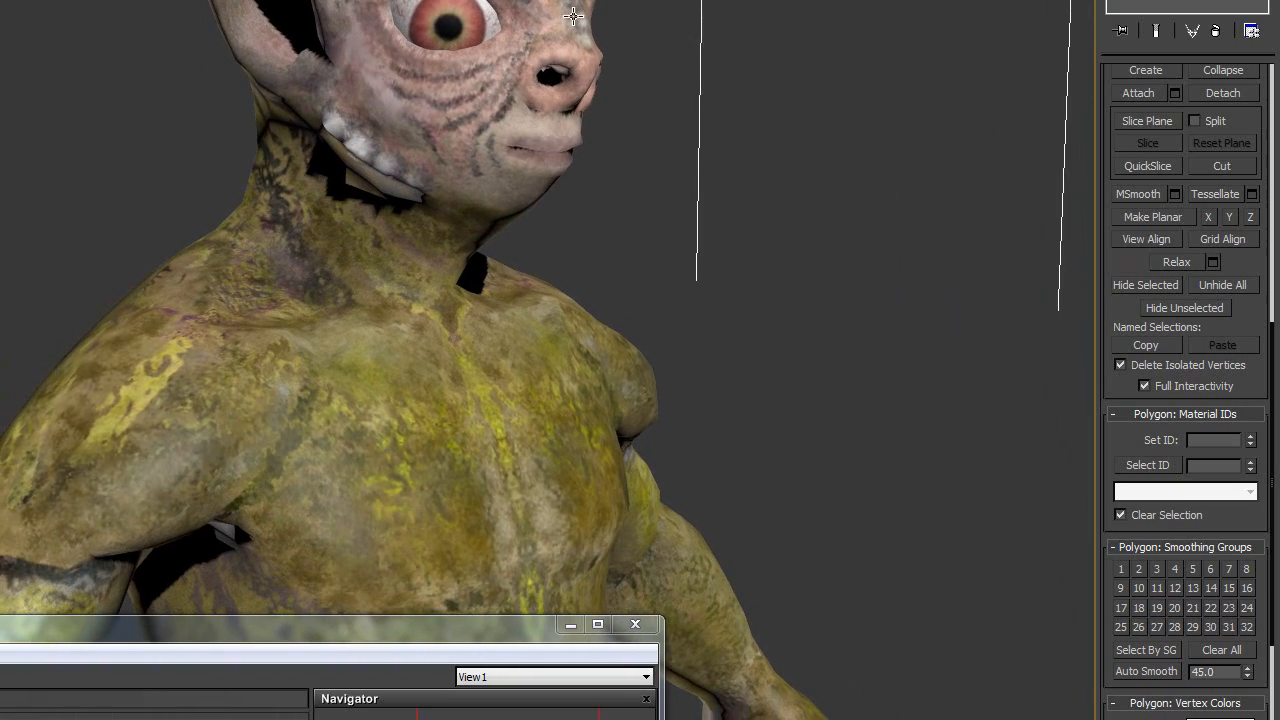
{"action": "middle_click_drag", "start_coordinate": [603, 98], "coordinate": [597, 247], "text": "alt"}
{"action": "scroll", "coordinate": [605, 265], "scroll_direction": "down", "scroll_amount": 5}
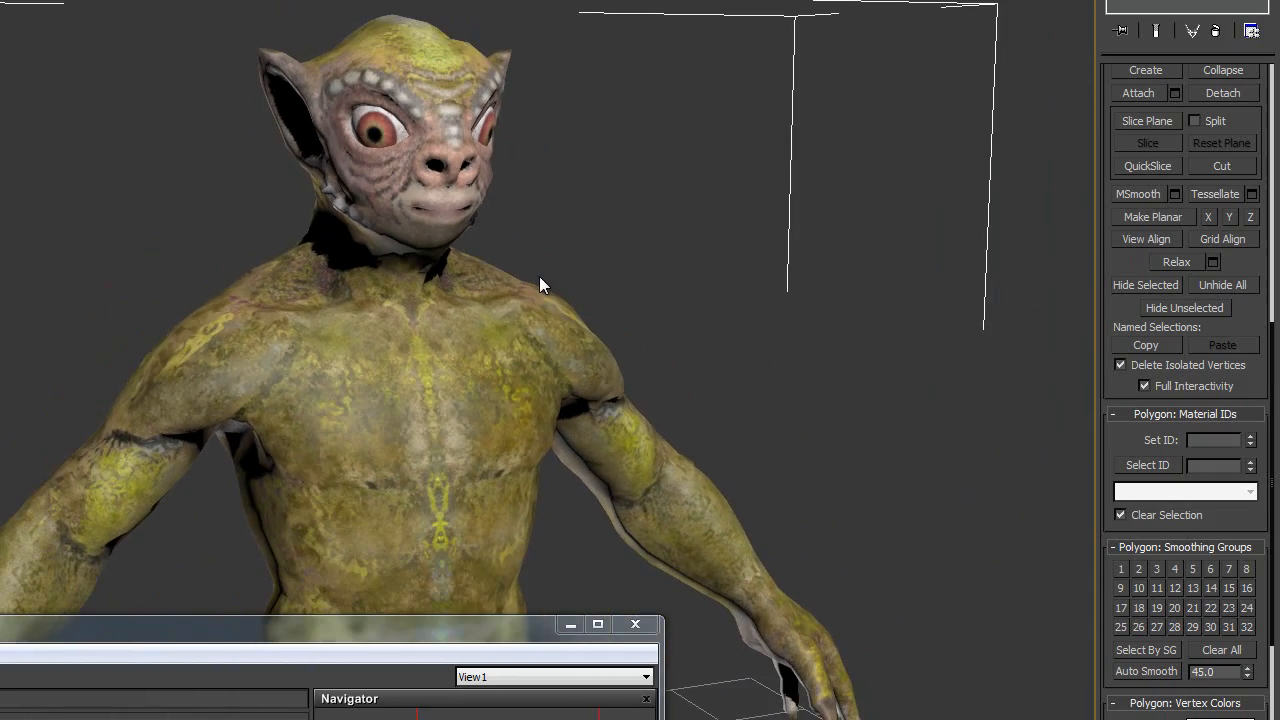
{"action": "middle_click_drag", "start_coordinate": [539, 278], "coordinate": [571, 220], "text": "alt"}
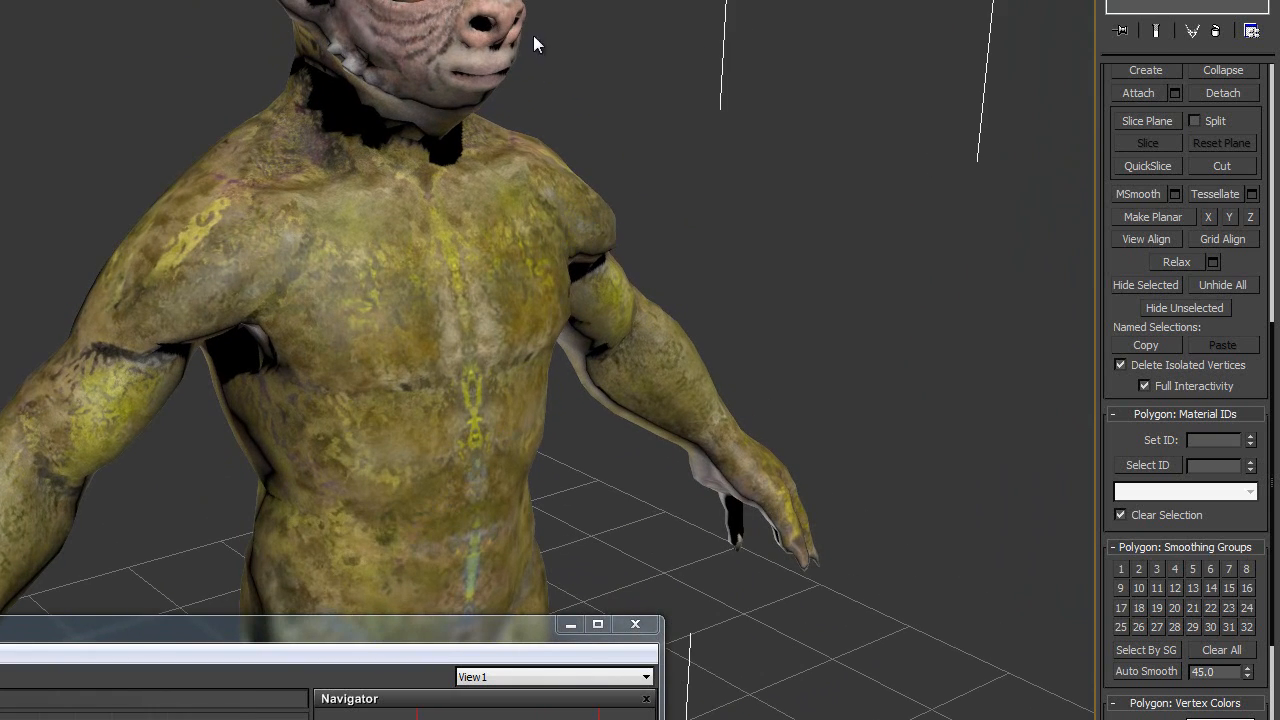
{"action": "scroll", "coordinate": [600, 52], "scroll_direction": "down", "scroll_amount": 2}
{"action": "middle_click_drag", "start_coordinate": [600, 52], "coordinate": [583, 191]}
{"action": "scroll", "coordinate": [605, 192], "scroll_direction": "up", "scroll_amount": 3}
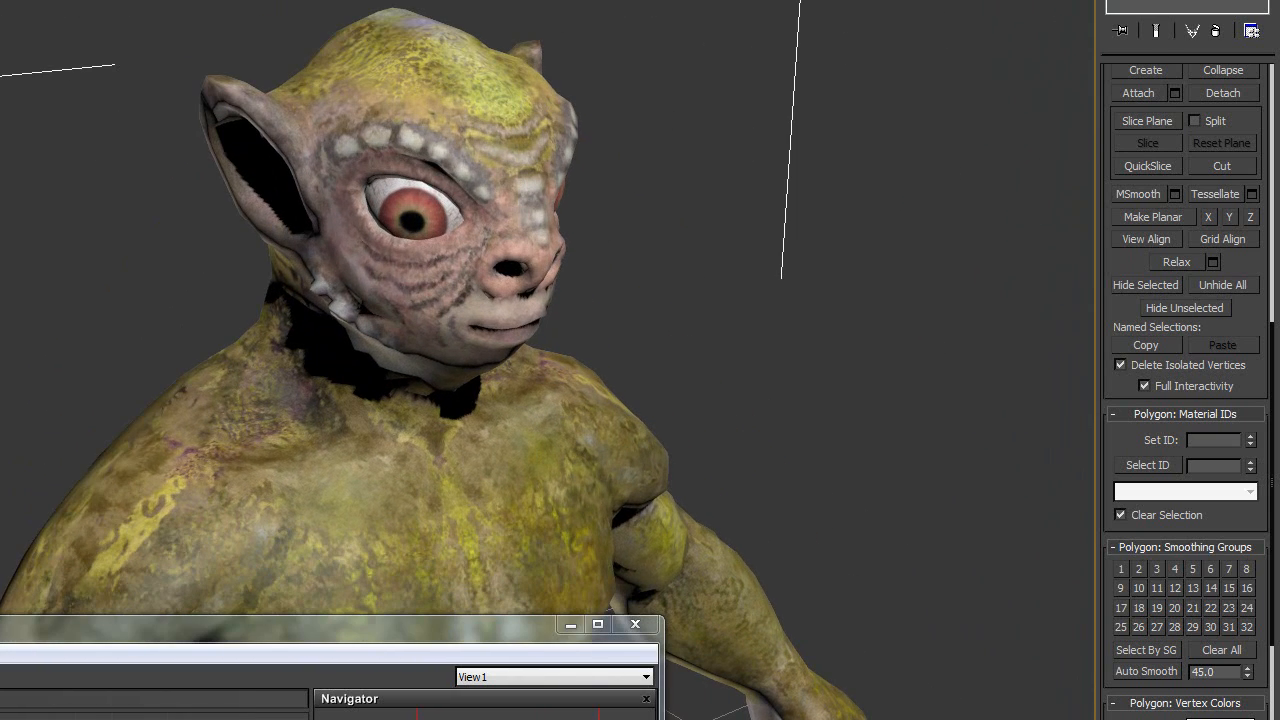
{"action": "key", "text": "shift+q"}
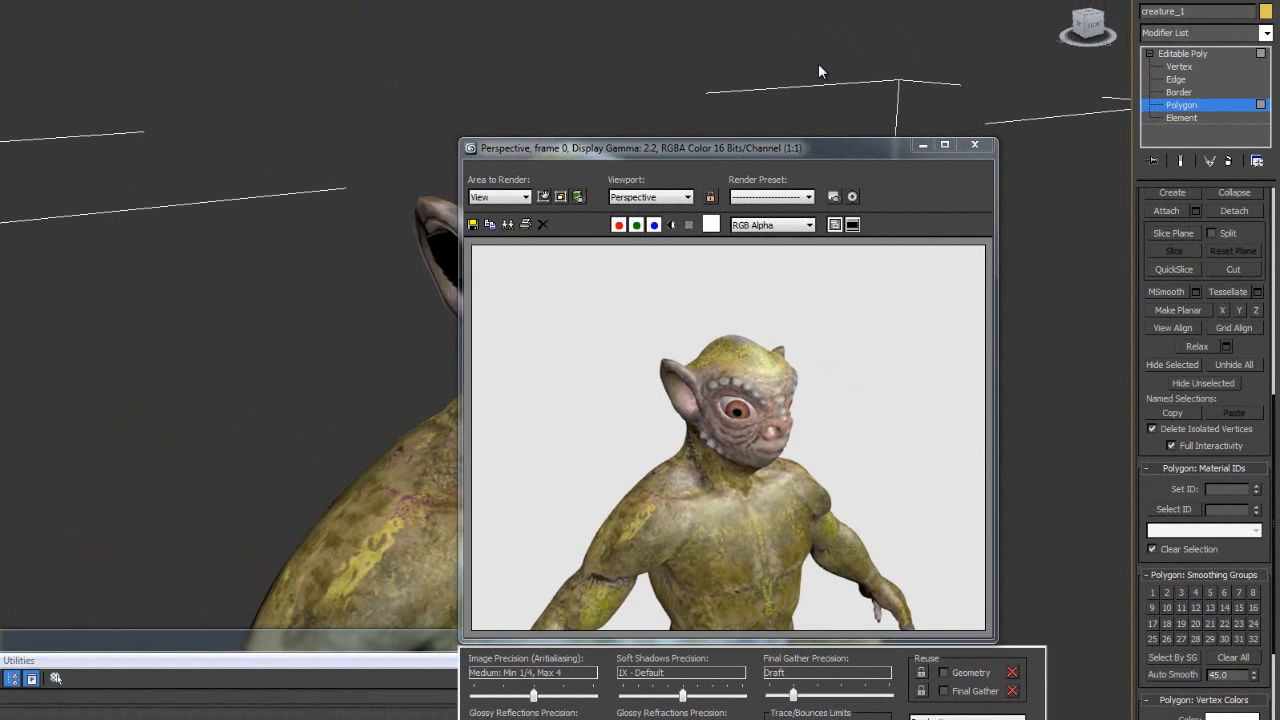
- Lower the Standard material's Specular Level to 9 in the Slate Material Editor
{"action": "left_click", "coordinate": [975, 146]}
{"action": "key", "text": "m"}
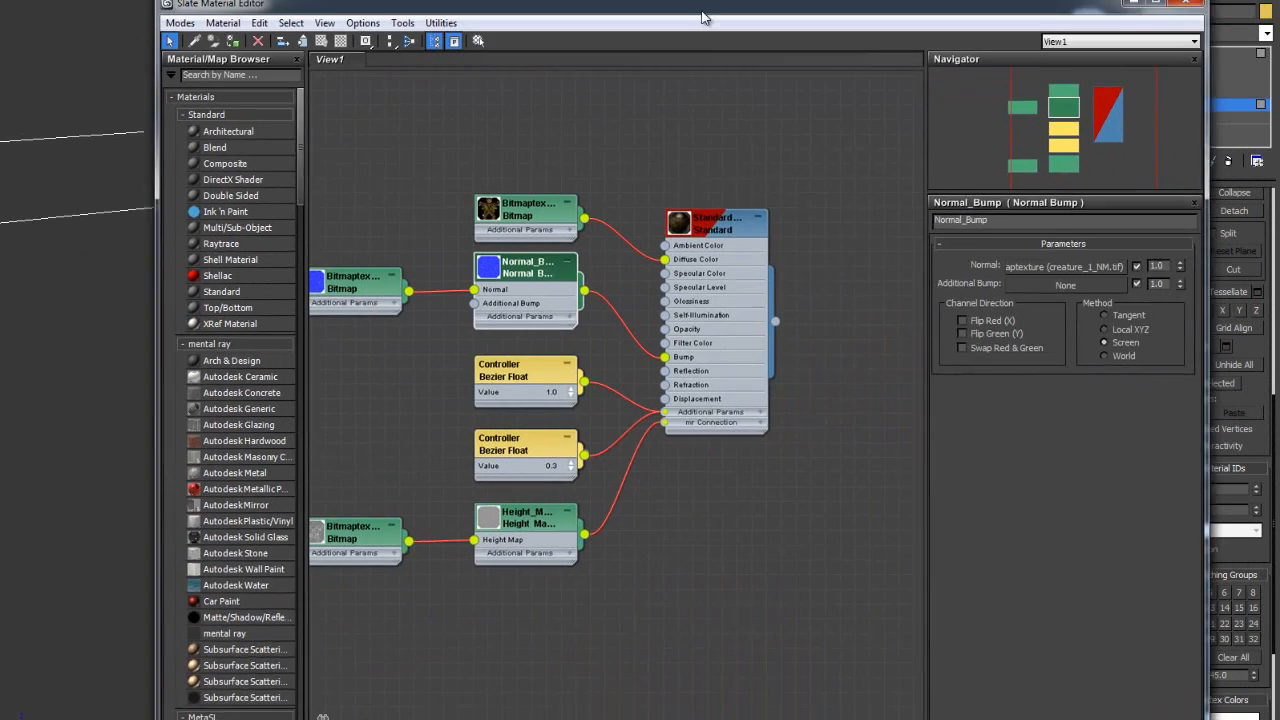
{"action": "left_click_drag", "start_coordinate": [702, 13], "coordinate": [627, 37]}
{"action": "double_click", "coordinate": [630, 258]}
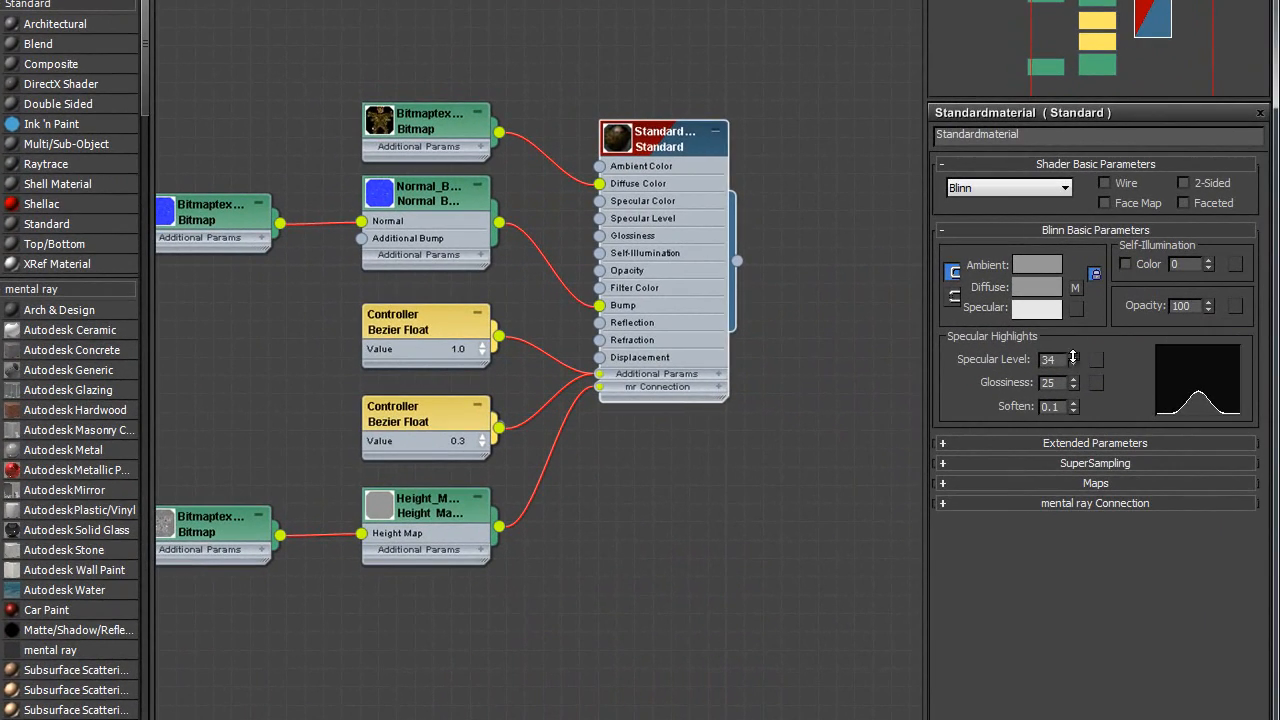
{"action": "left_click_drag", "start_coordinate": [968, 425], "coordinate": [963, 420]}
{"action": "mouse_move", "coordinate": [1071, 356]}
{"action": "left_mouse_down"}
{"action": "mouse_move", "coordinate": [1078, 382]}
{"action": "mouse_move", "coordinate": [1076, 364]}
{"action": "left_mouse_up"}
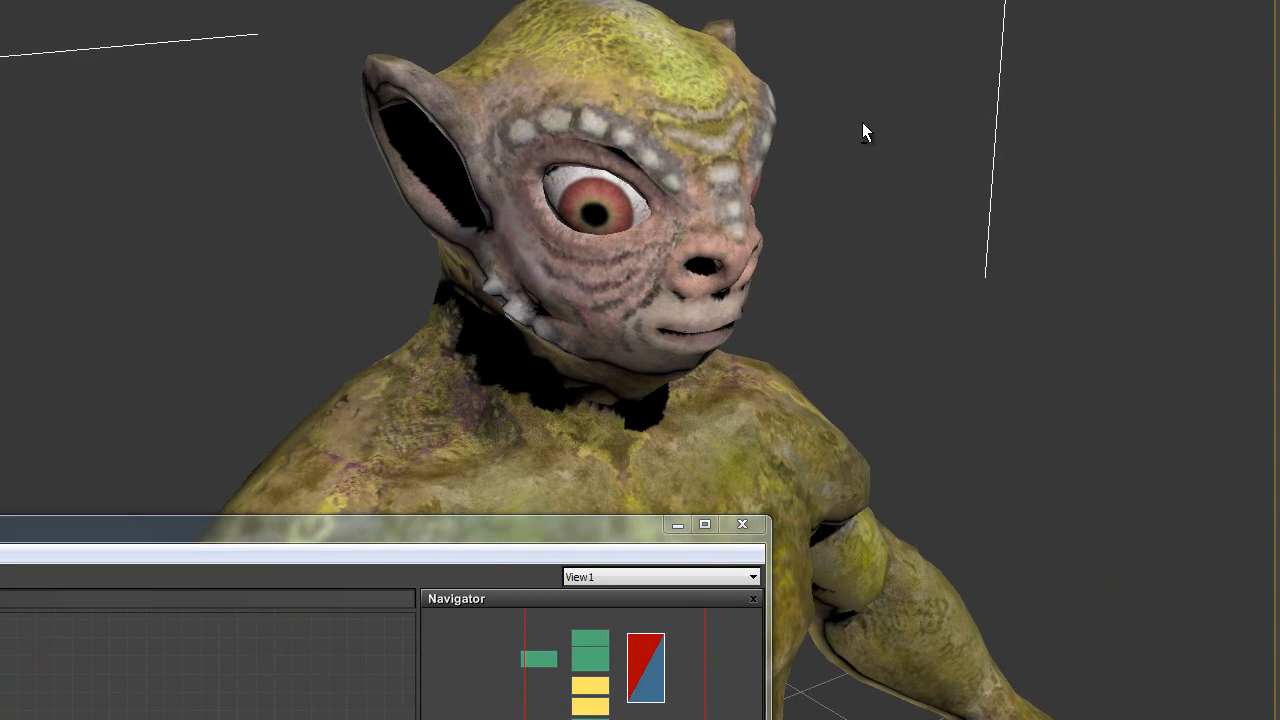
- Render to check the duller highlights, then disconnect the diffuse colour bitmap
{"action": "key", "text": "shift+q"}
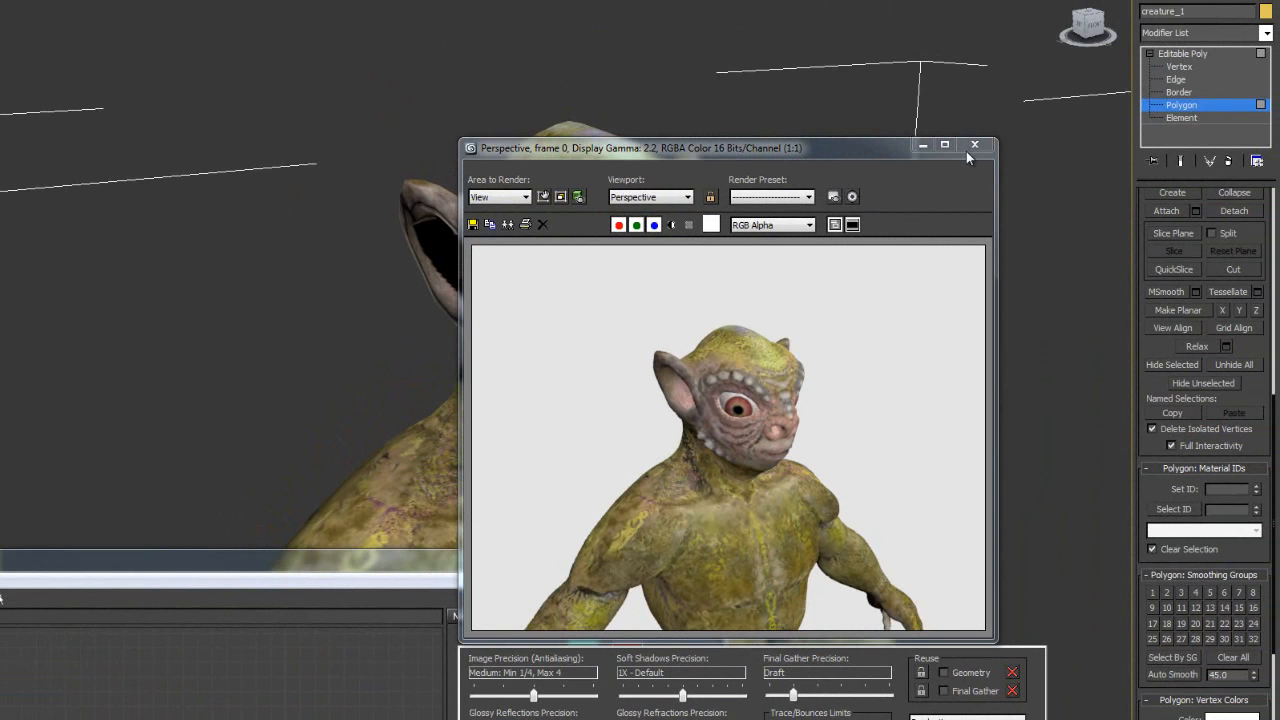
{"action": "left_click", "coordinate": [974, 145]}
{"action": "left_click_drag", "start_coordinate": [389, 573], "coordinate": [613, 220]}
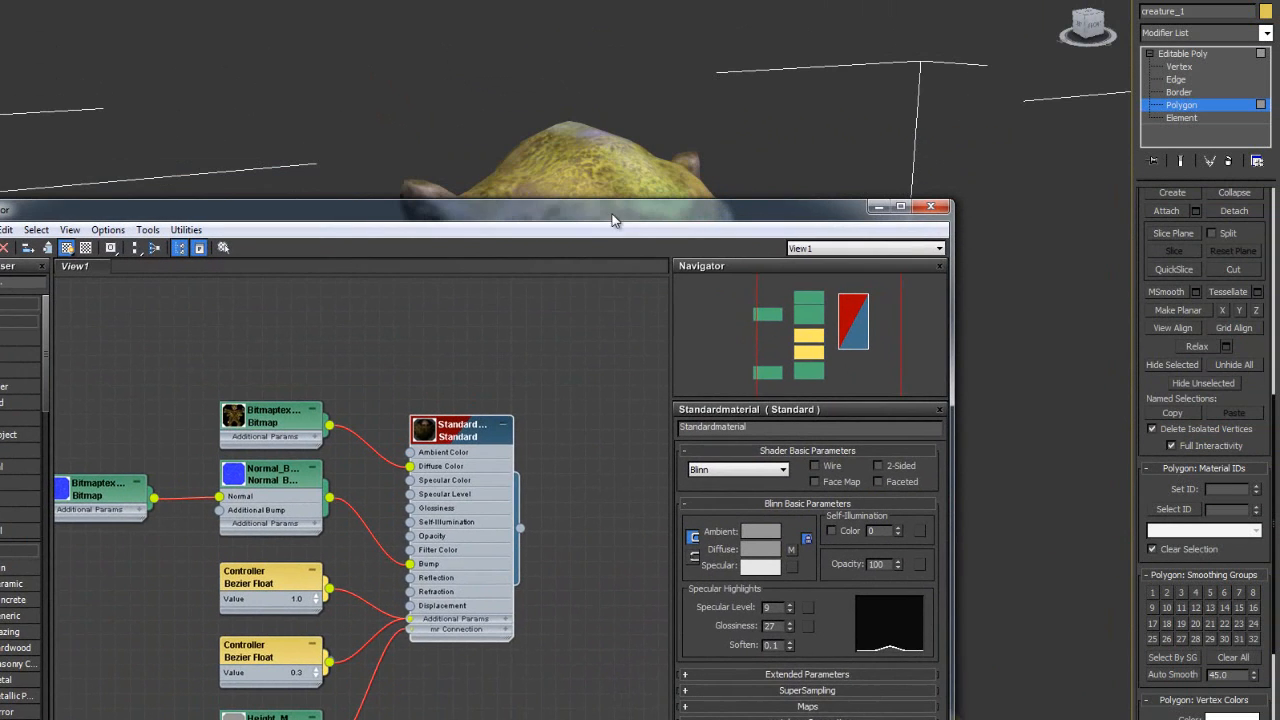
{"action": "left_click_drag", "start_coordinate": [362, 408], "coordinate": [366, 486]}
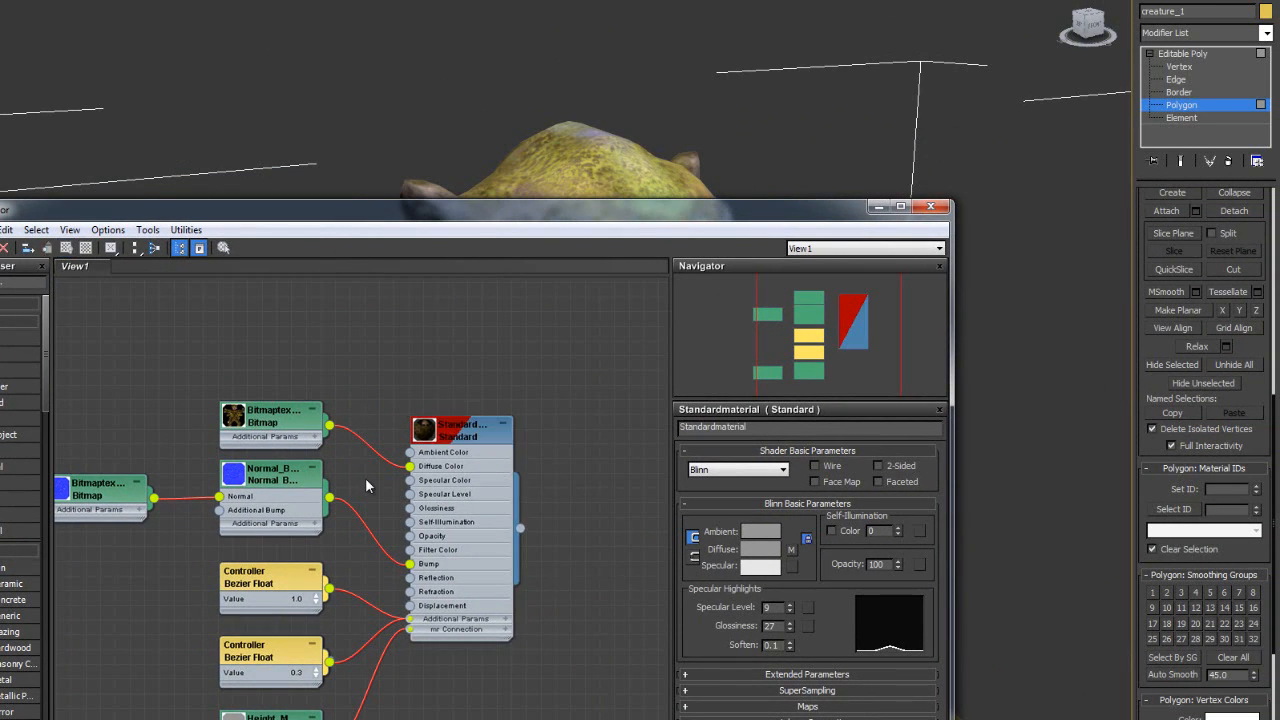
{"action": "left_click", "coordinate": [366, 453]}
{"action": "key", "text": "Delete"}
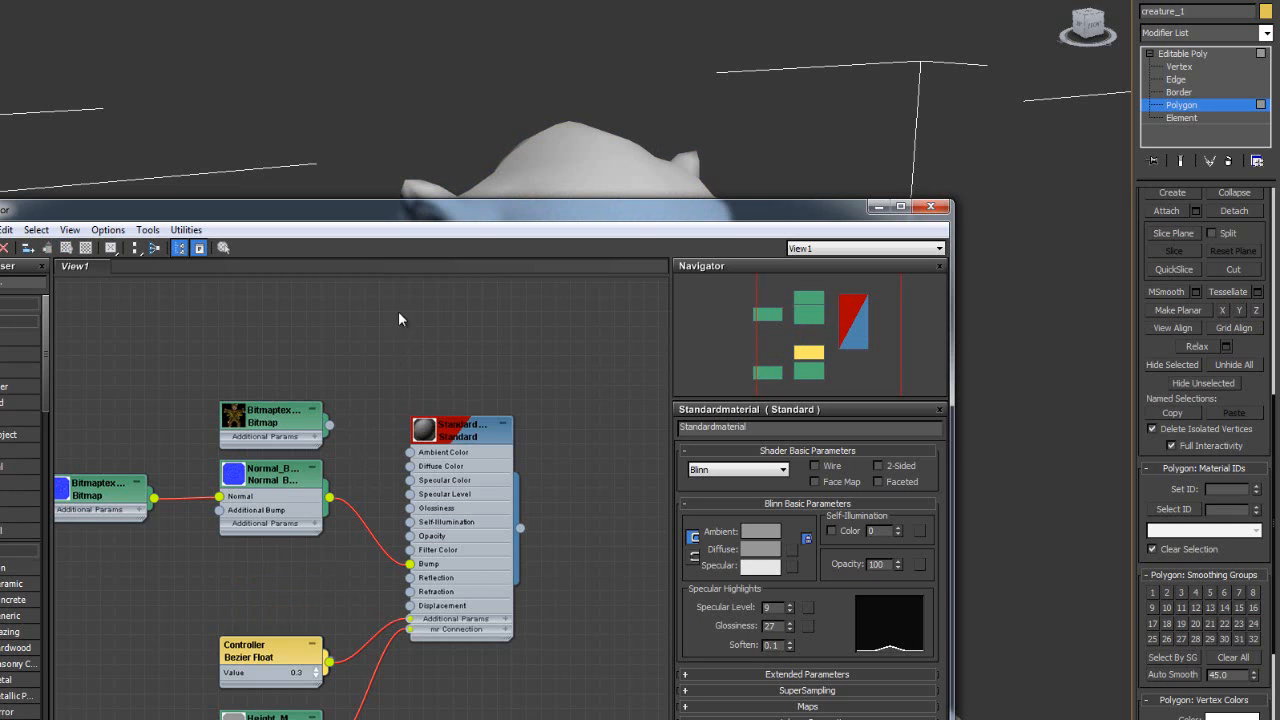
- Render a grey close-up of the creature's head from the side
{"action": "left_click_drag", "start_coordinate": [474, 216], "coordinate": [306, 680]}
{"action": "middle_click_drag", "start_coordinate": [408, 487], "coordinate": [437, 471], "text": "alt"}
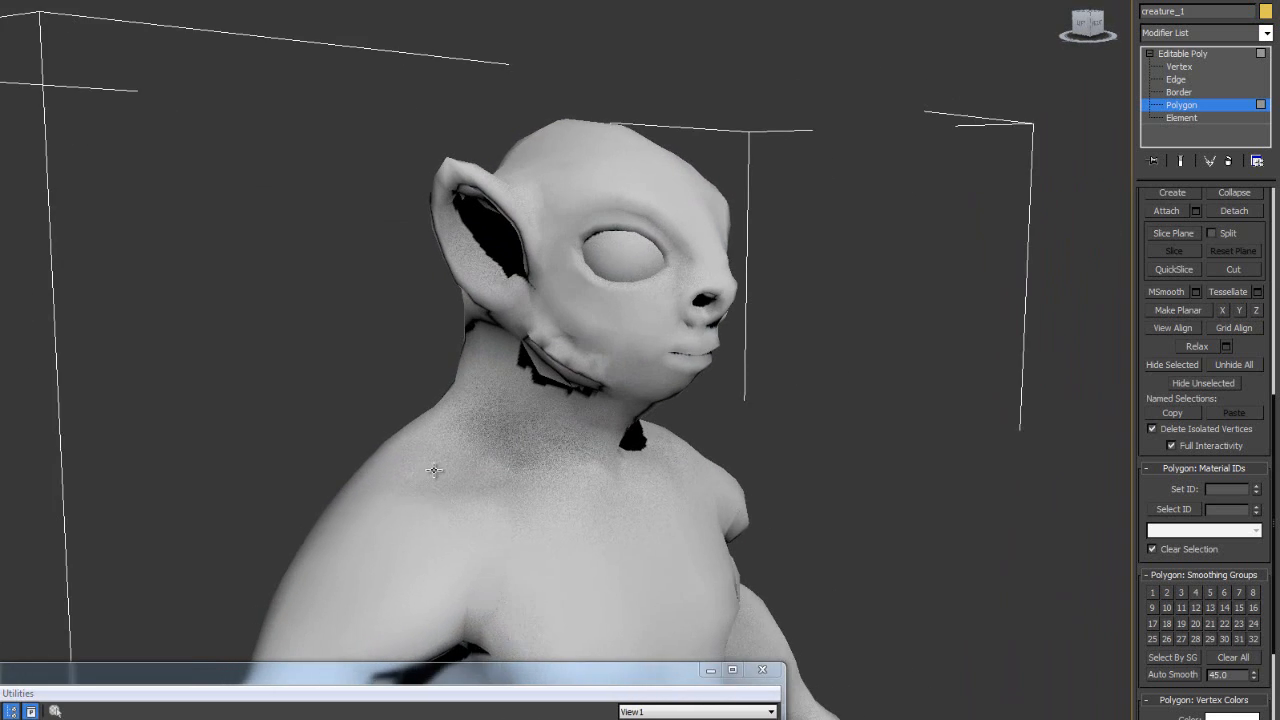
{"action": "scroll", "coordinate": [420, 456], "scroll_direction": "up", "scroll_amount": 4}
{"action": "scroll", "coordinate": [420, 455], "scroll_direction": "up", "scroll_amount": 4}
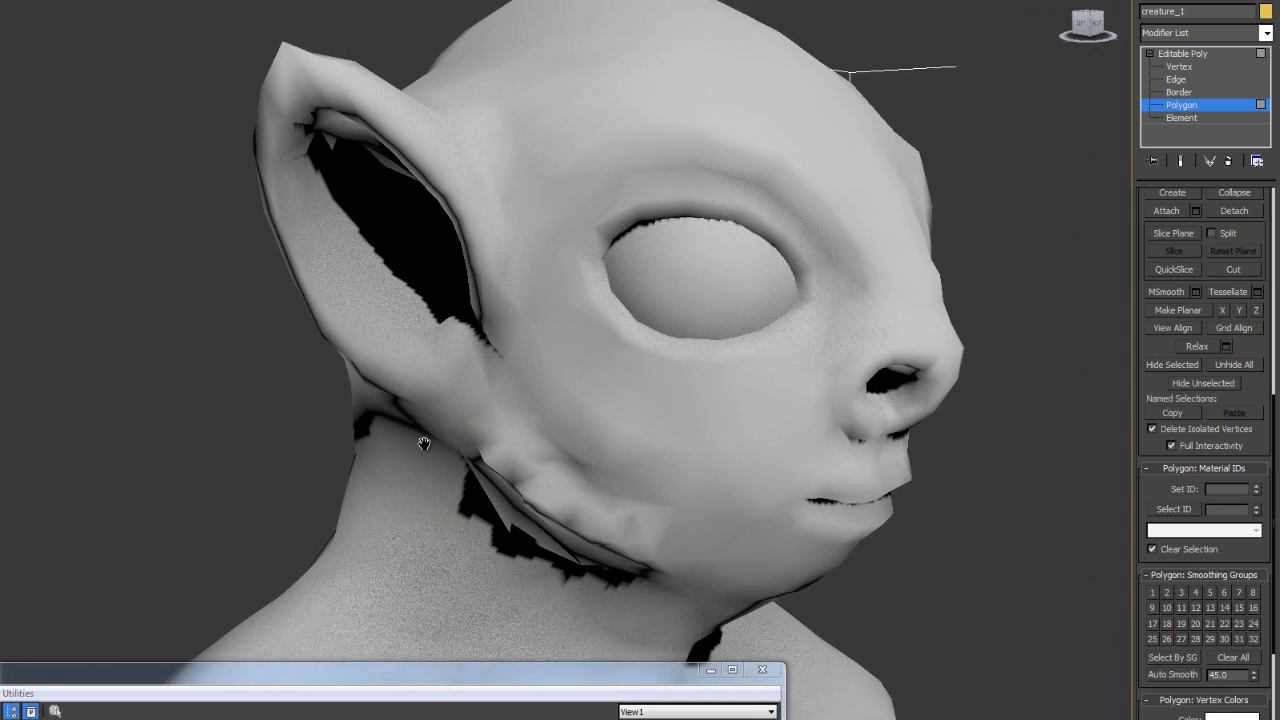
{"action": "middle_click_drag", "start_coordinate": [424, 443], "coordinate": [425, 459]}
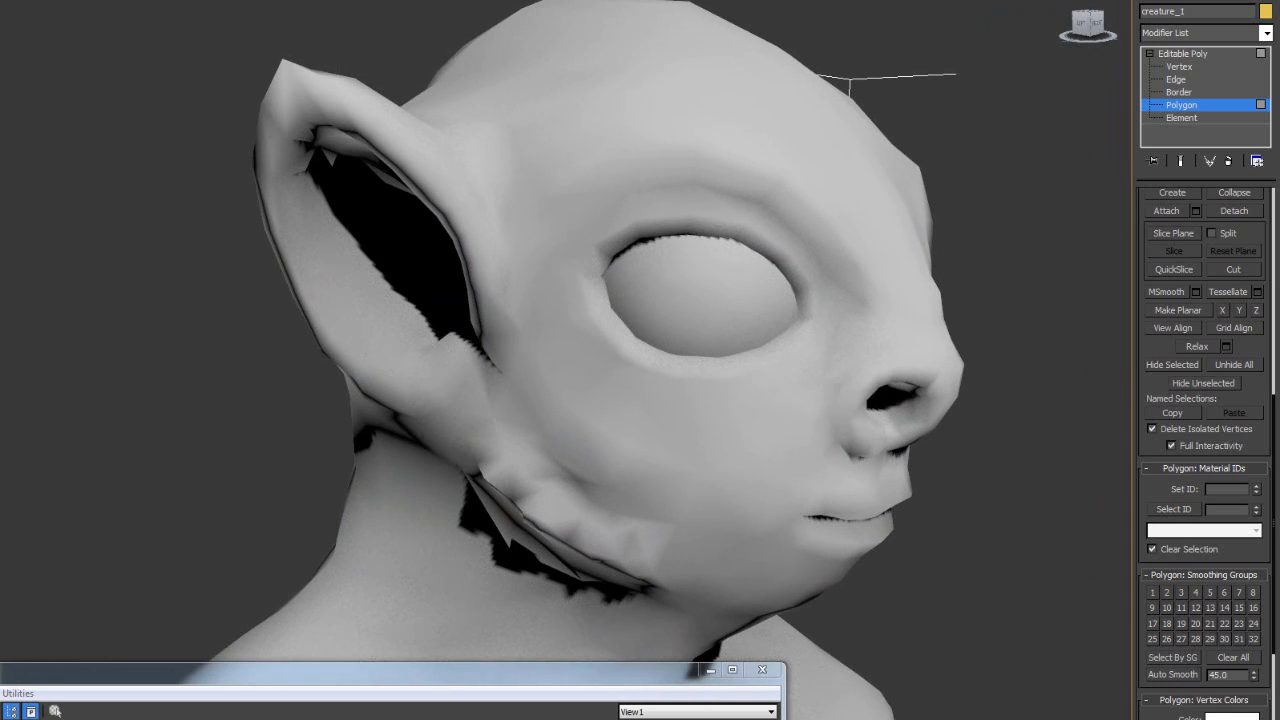
{"action": "key", "text": "shift+q"}
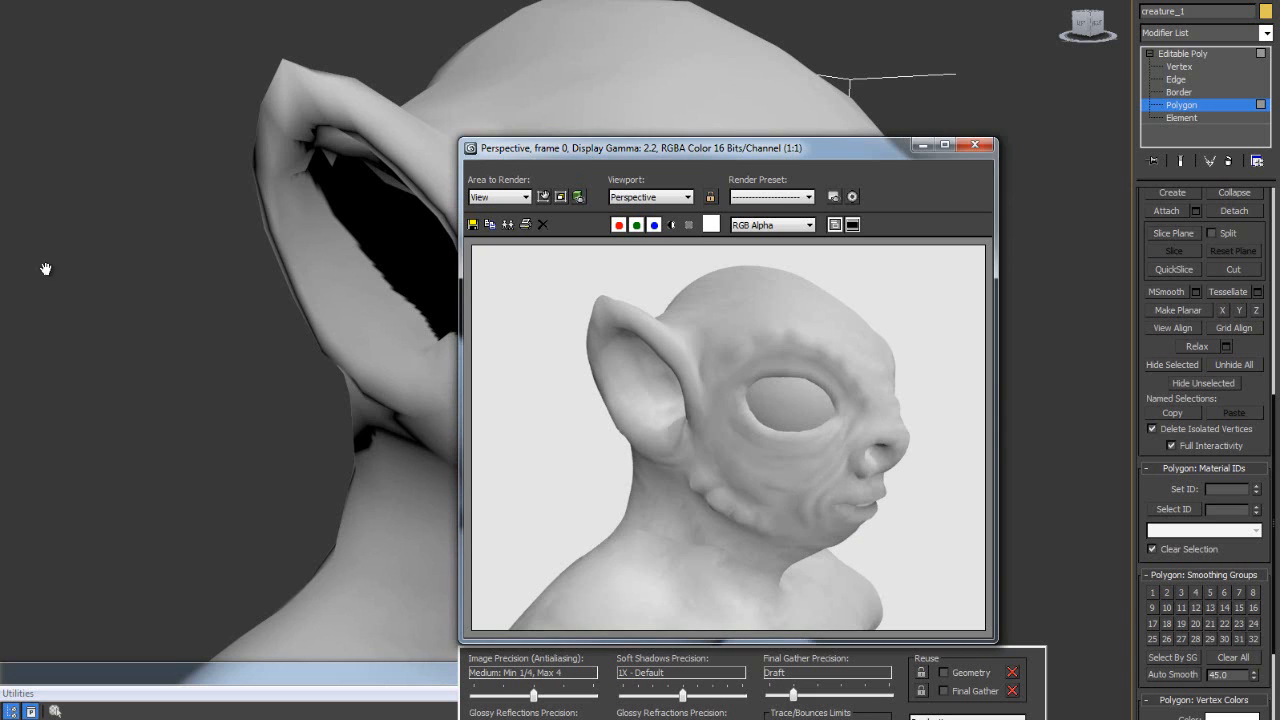
{"action": "left_click_drag", "start_coordinate": [499, 157], "coordinate": [130, 196]}
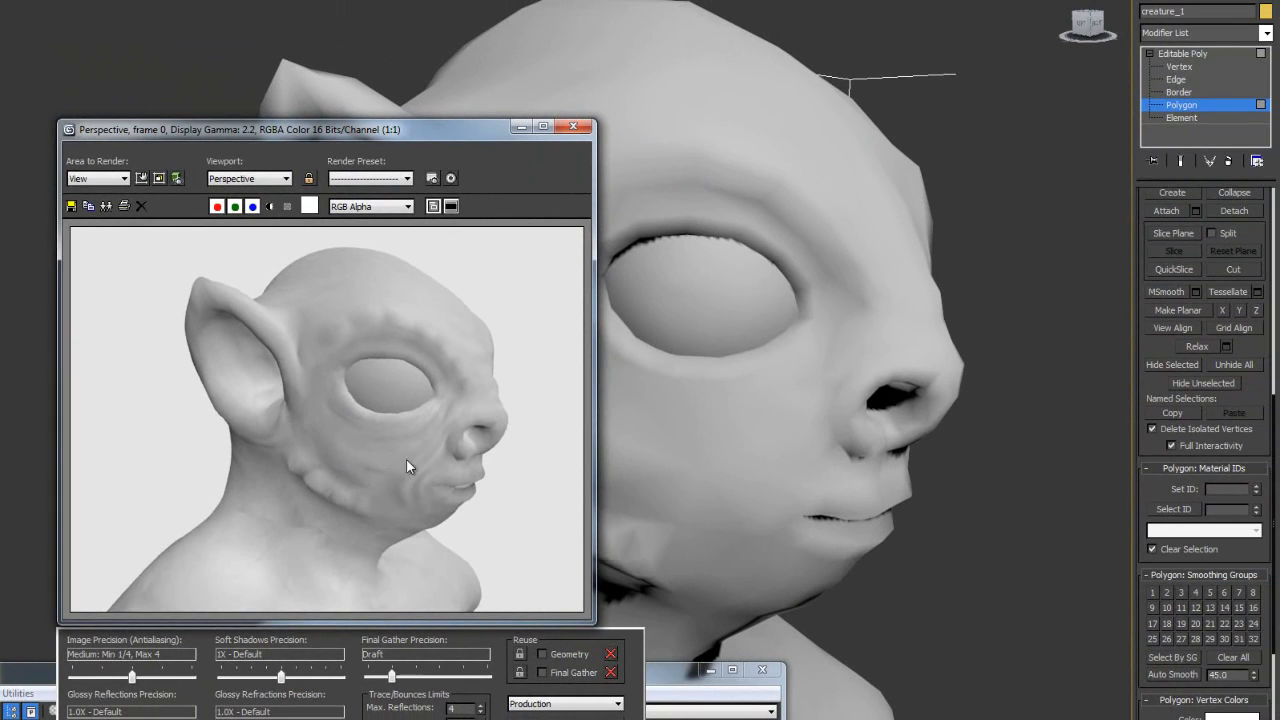
{"action": "left_click", "coordinate": [573, 127]}
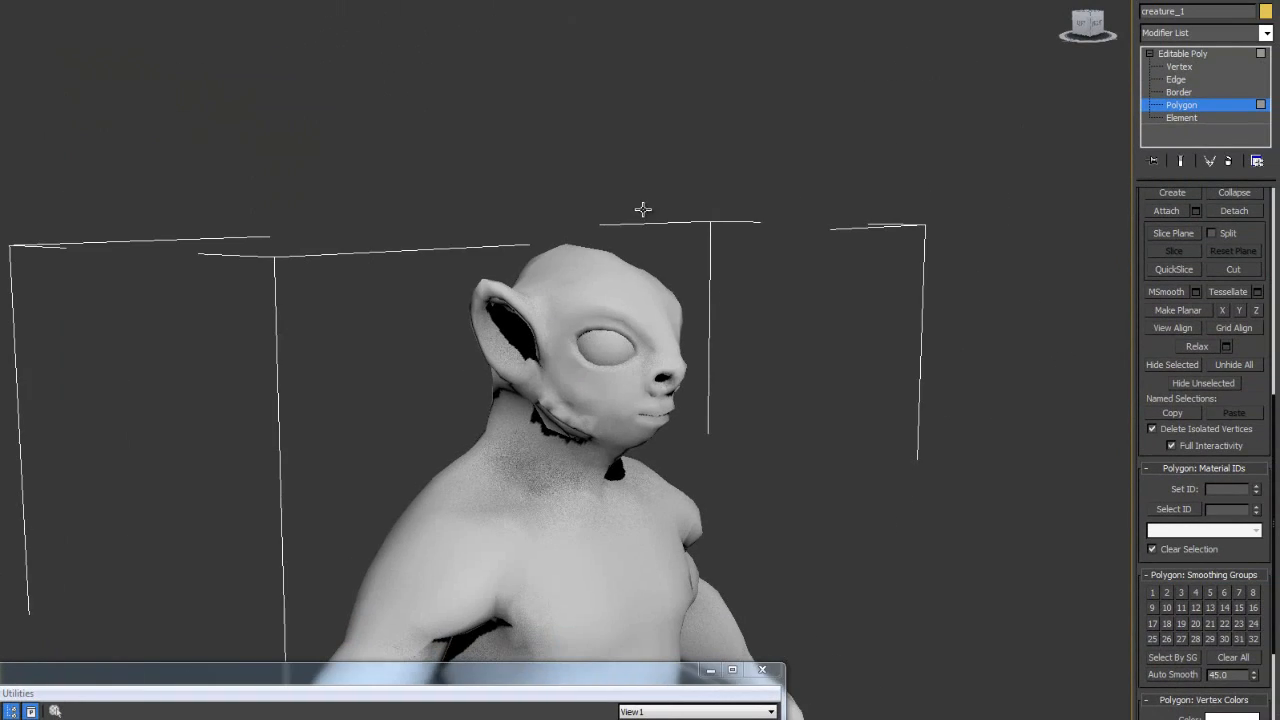
- Render the back of the grey creature
{"action": "middle_click_drag", "start_coordinate": [643, 209], "coordinate": [872, 2], "text": "alt"}
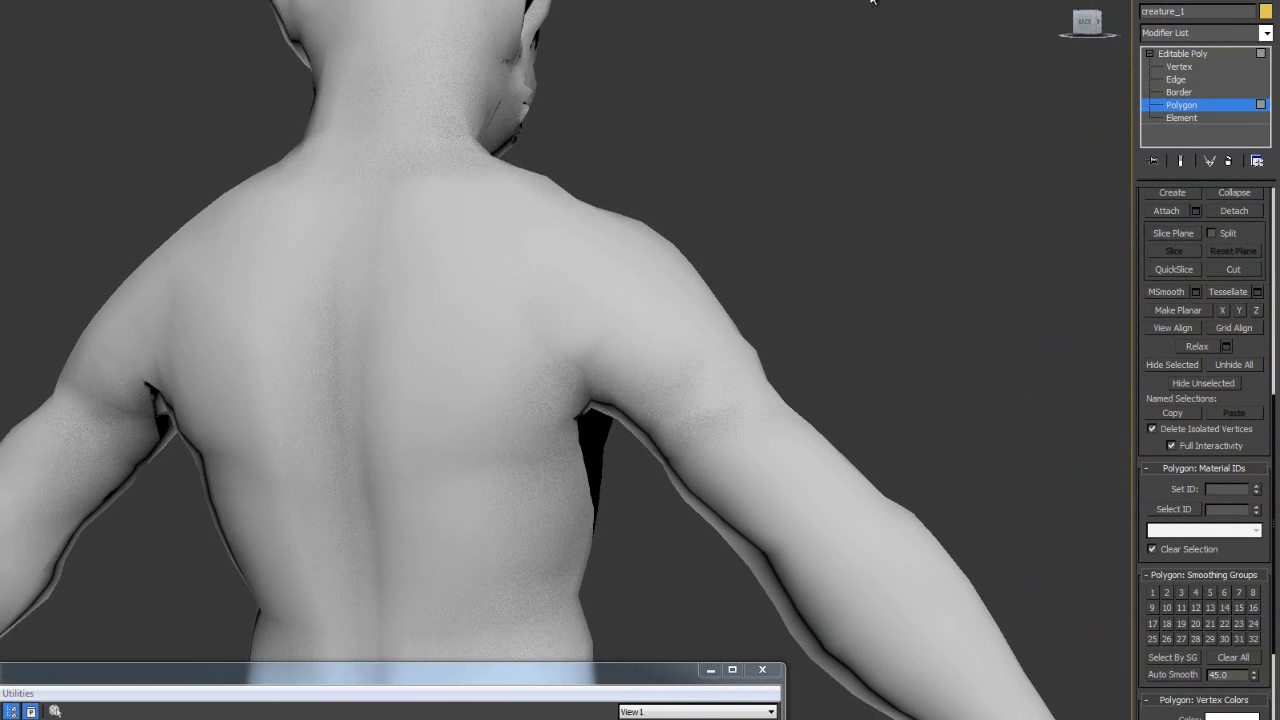
{"action": "key", "text": "shift+q"}
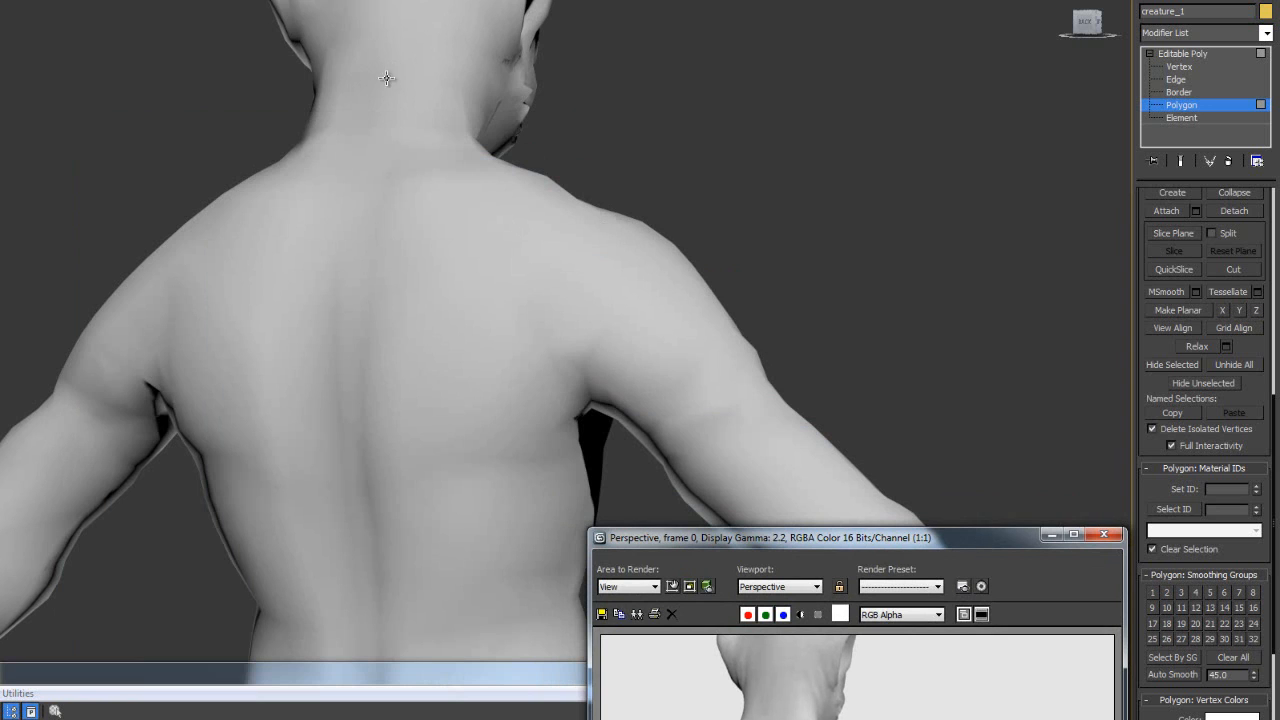
{"action": "left_click_drag", "start_coordinate": [978, 540], "coordinate": [519, 300]}
{"action": "left_click", "coordinate": [644, 296]}
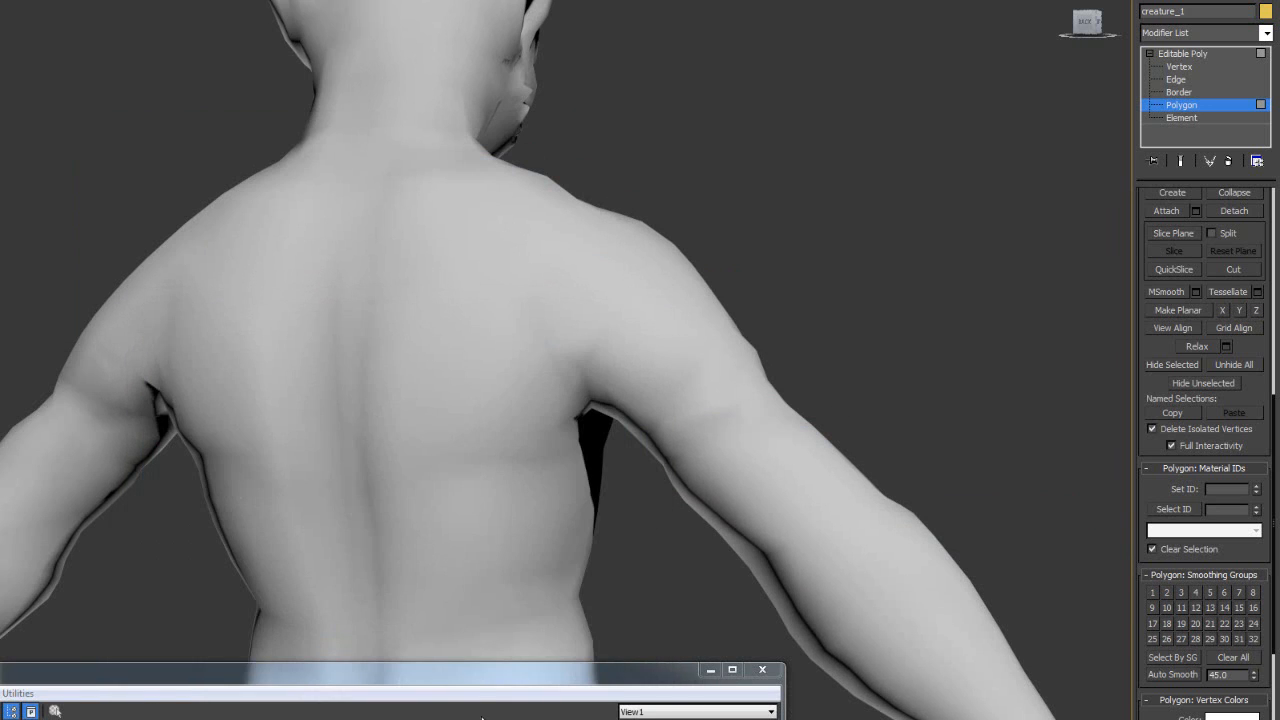
- Reconnect the diffuse bitmap to the Standard material to restore the green skin texture
{"action": "key", "text": "m"}
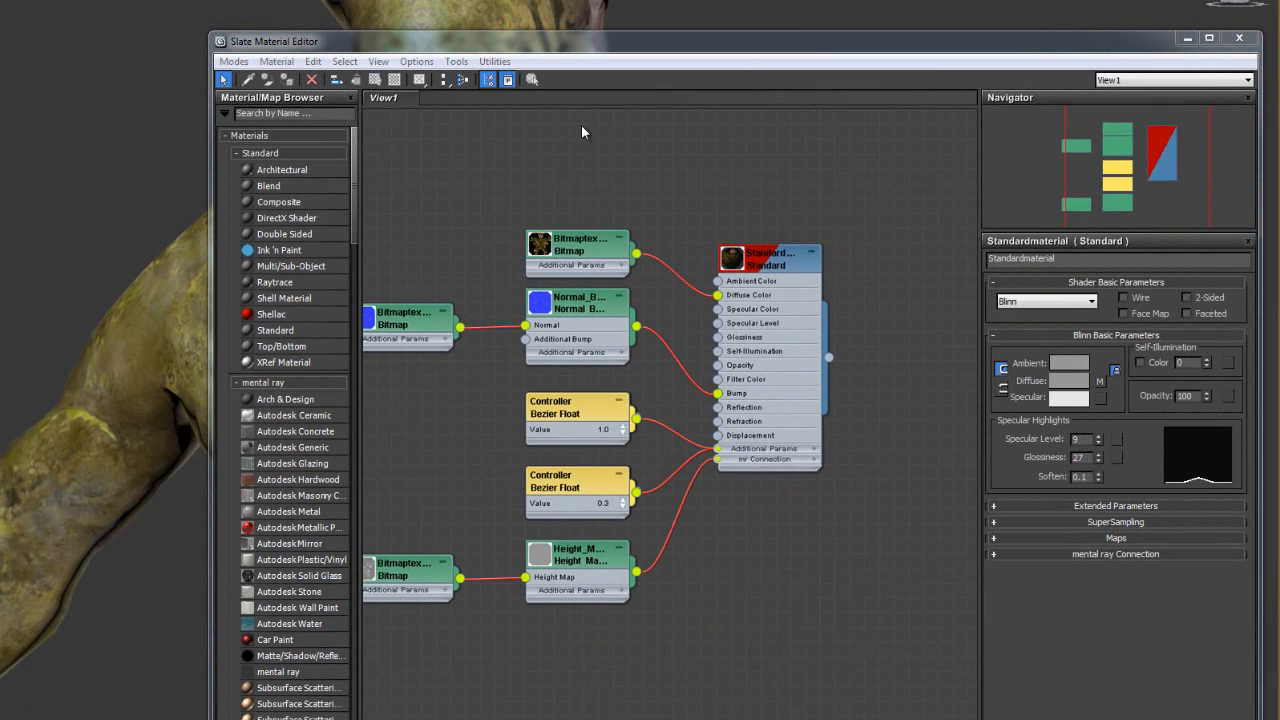
{"action": "left_click_drag", "start_coordinate": [657, 49], "coordinate": [395, 670]}
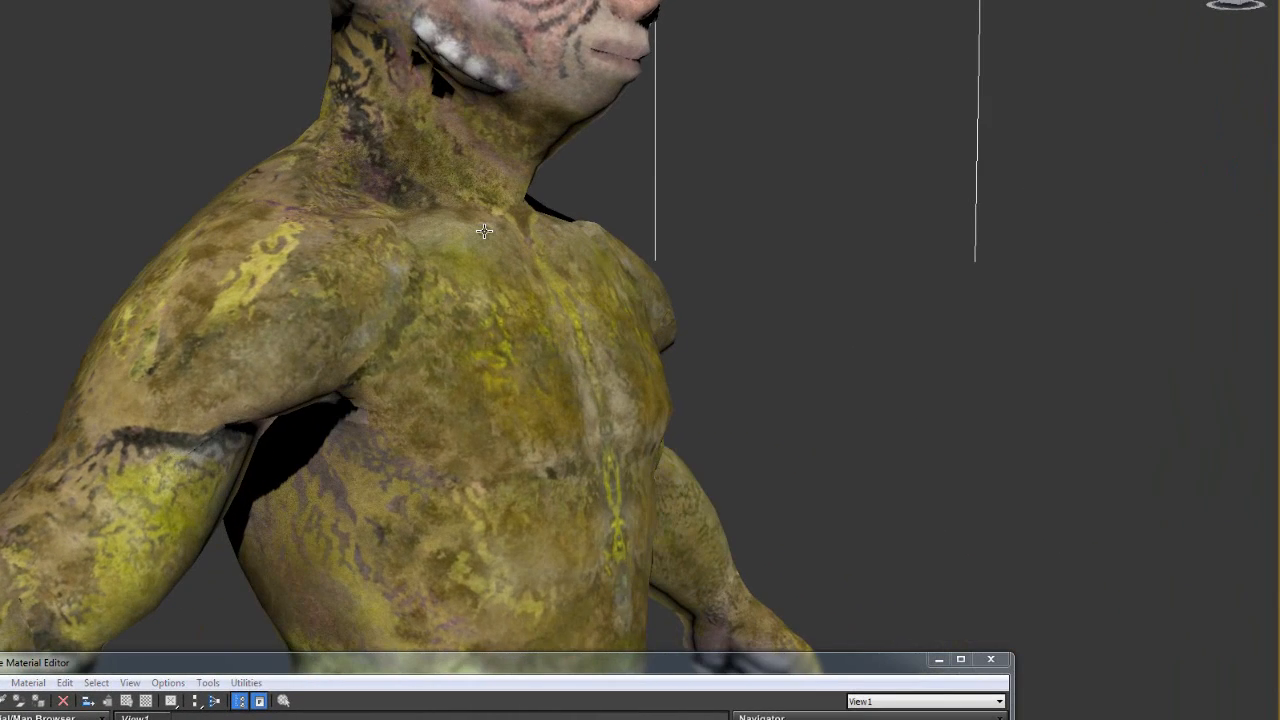
{"action": "scroll", "coordinate": [484, 231], "scroll_direction": "down", "scroll_amount": 5}
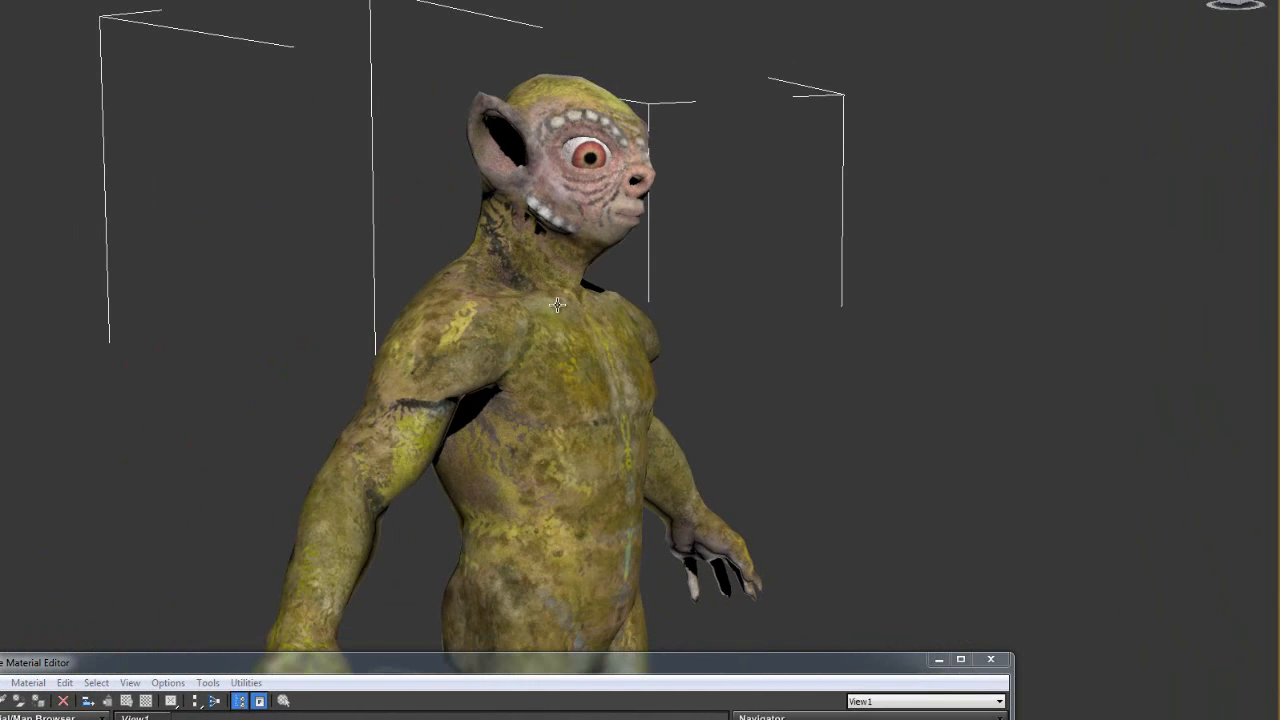